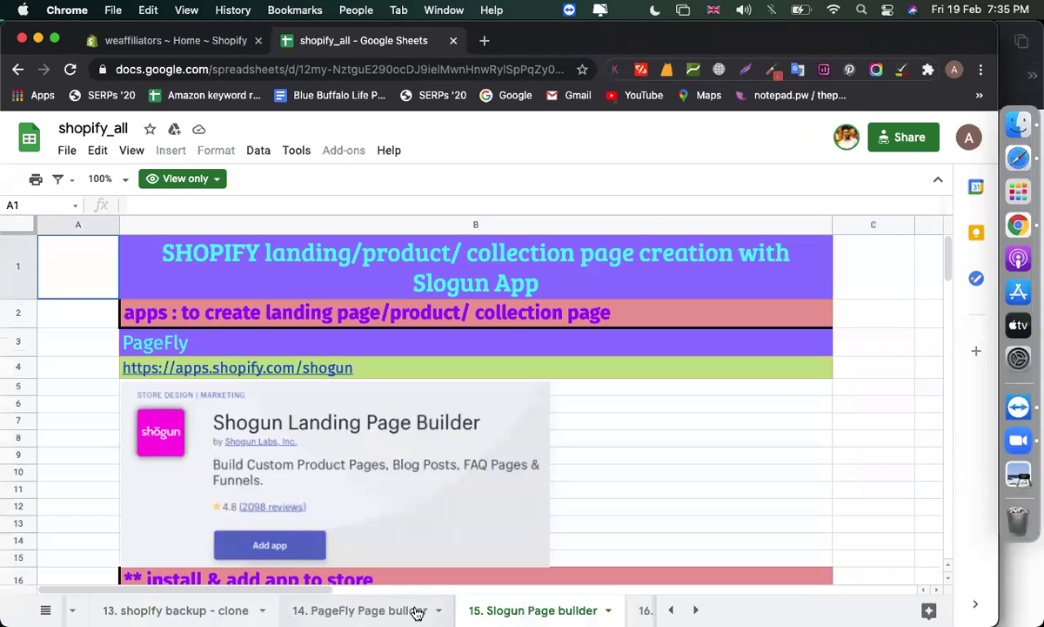
Review the page builder notes across the spreadsheet's sheet tabs
left_click(505, 611)
left_click(757, 386)
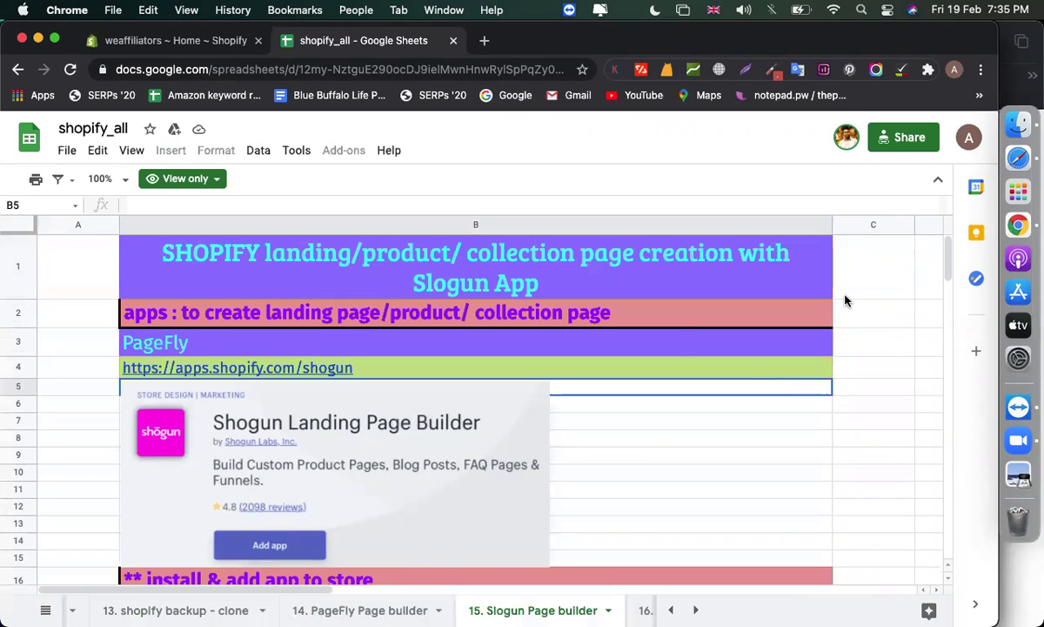
left_click(862, 318)
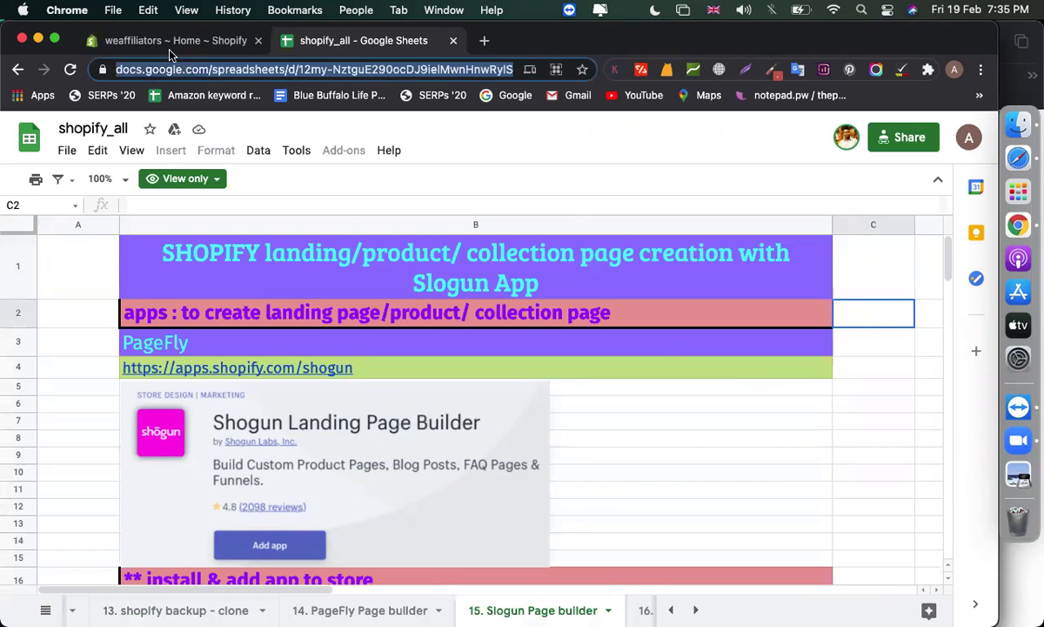
Switch to the Shopify admin and open the Apps page listing the installed apps
left_click(159, 44)
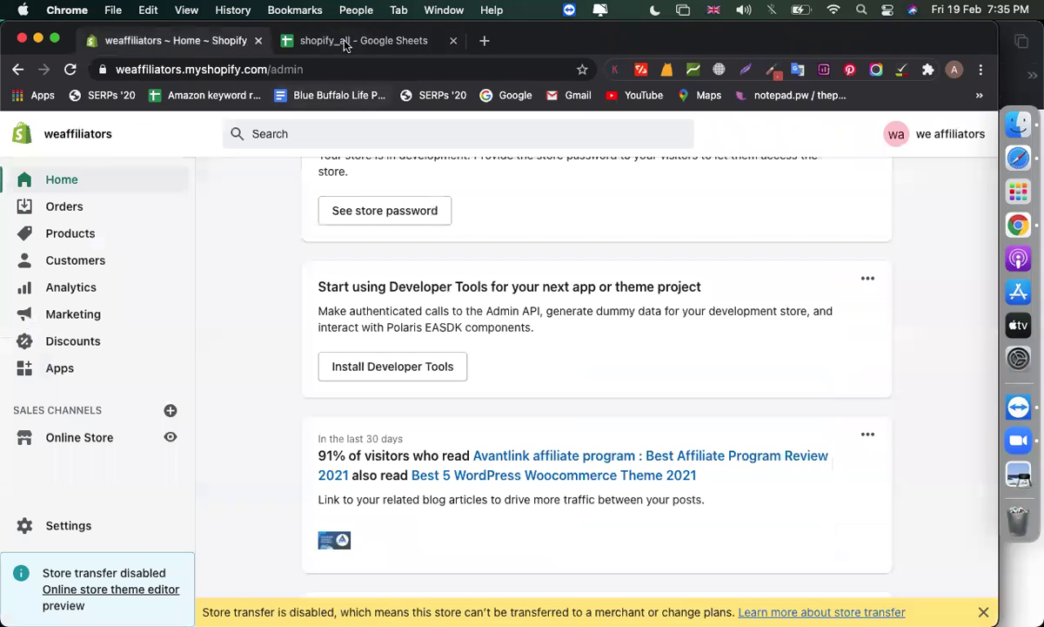
left_click(345, 41)
left_click(642, 422)
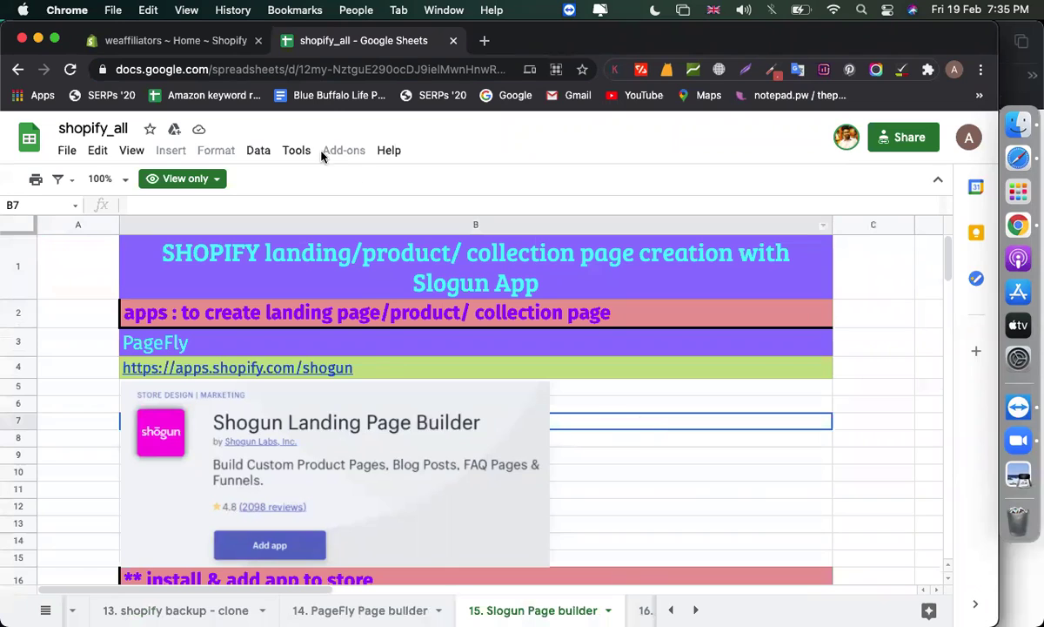
left_click(214, 42)
left_click(59, 370)
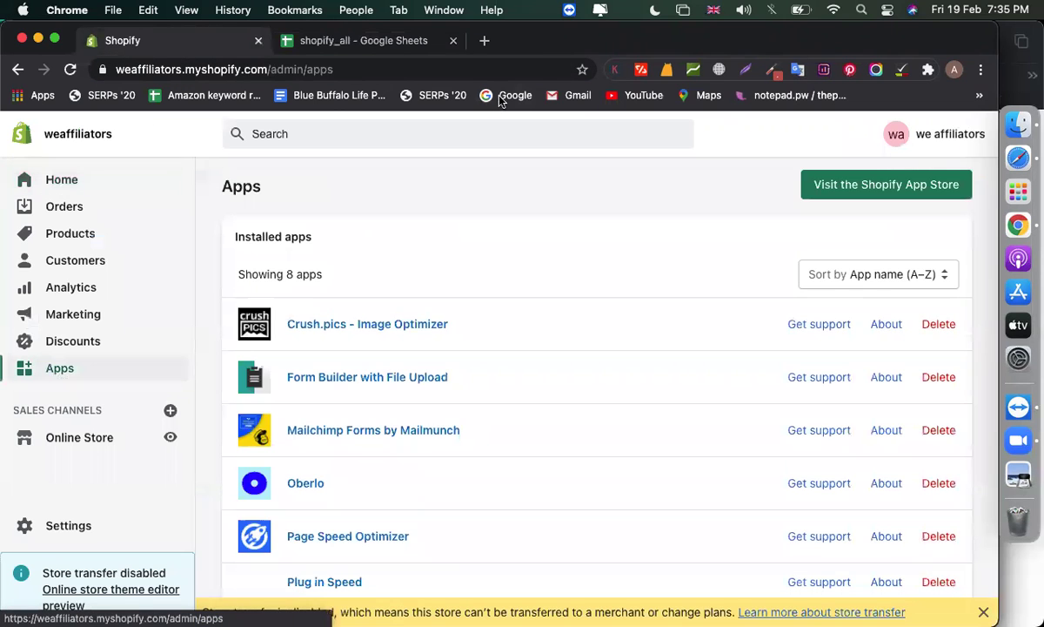
Open the Shopify App Store in a new tab and sign in with the store's account
scroll(476, 303, "down", 5)
scroll(474, 302, "up", 5)
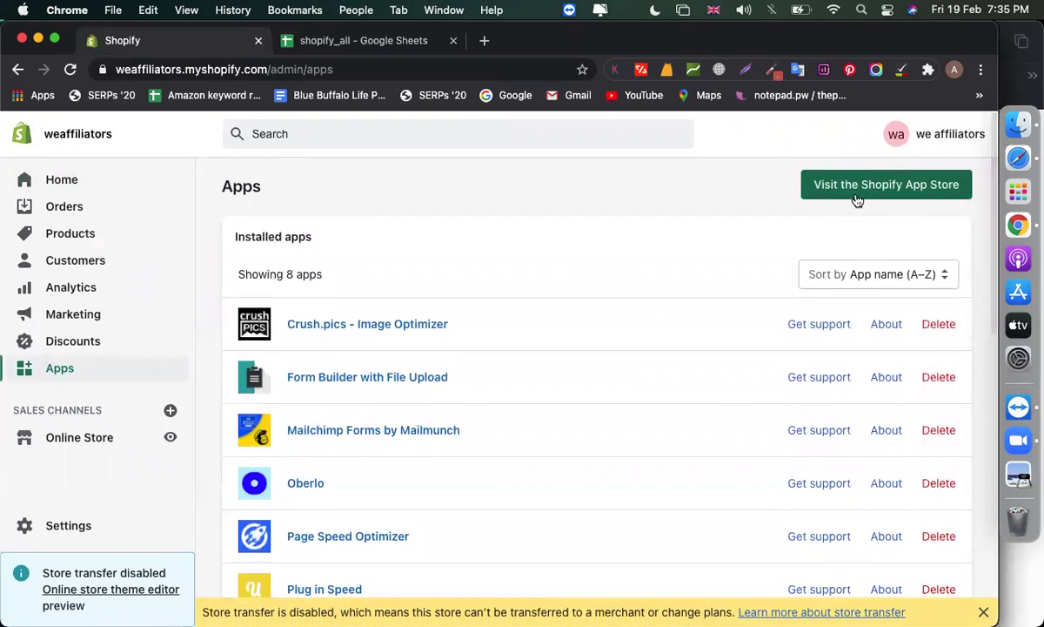
left_click(856, 196)
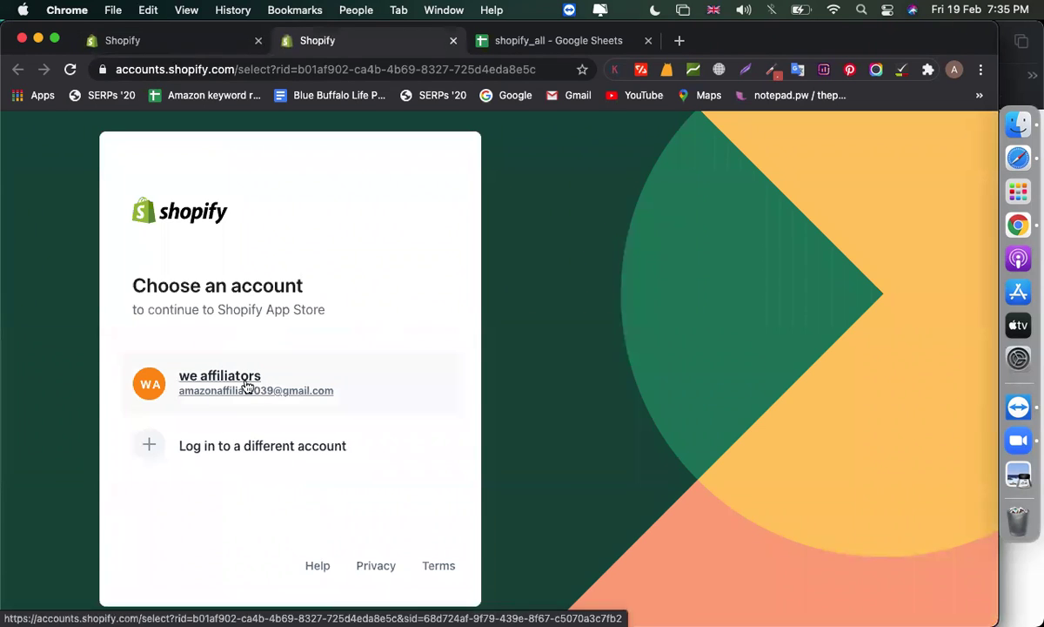
left_click(247, 387)
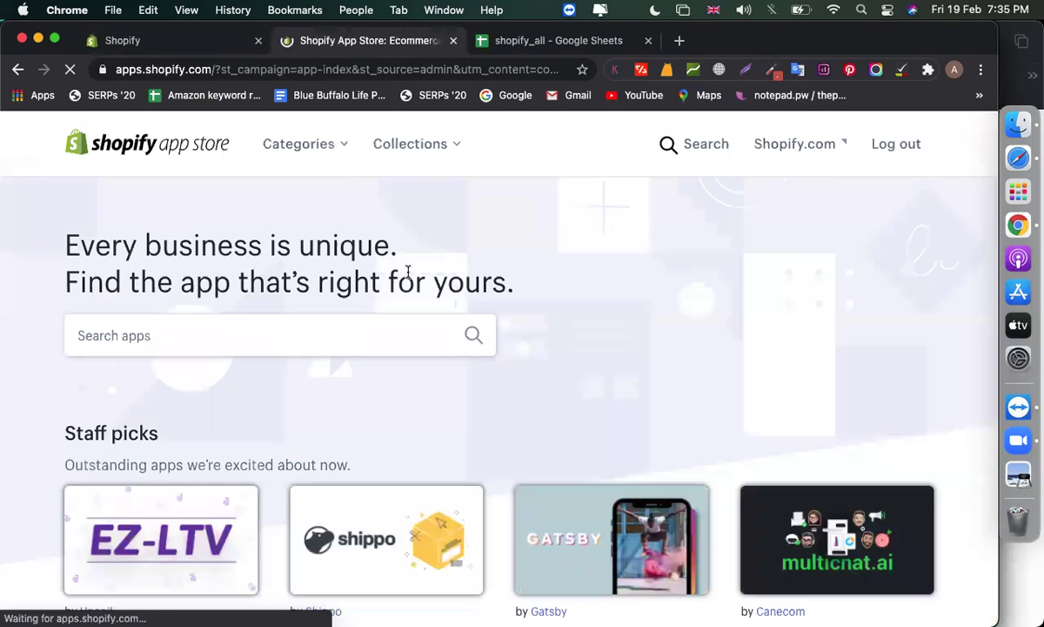
Search the App Store for 'shogun' and open the Shogun Landing Page Builder app page
left_click(316, 323)
type("shogun")
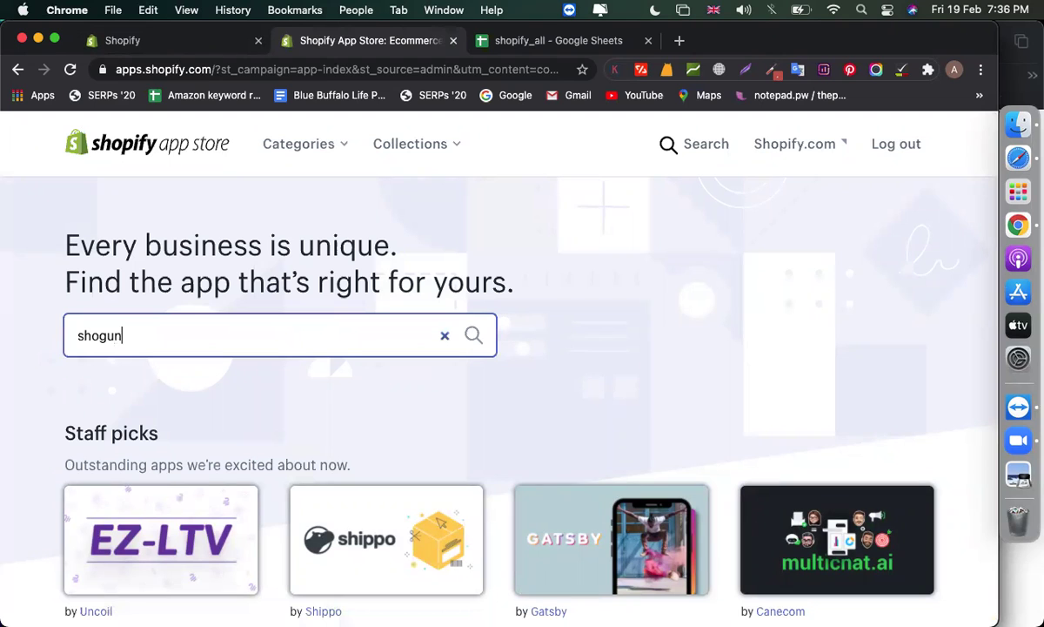
key("Return")
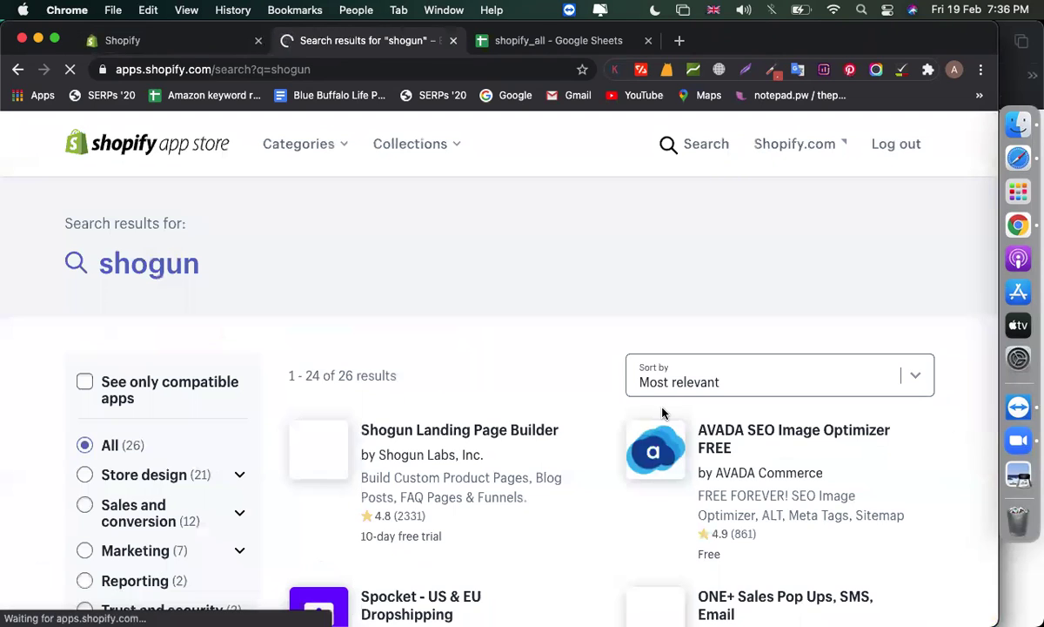
scroll(627, 348, "down", 3)
left_click(460, 266)
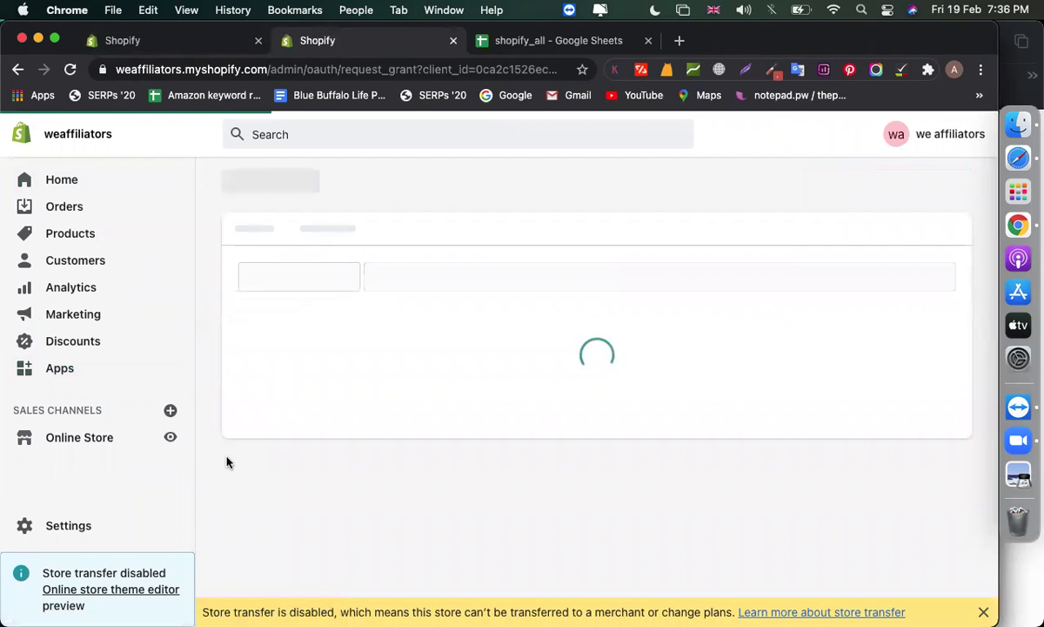
Install Shogun Page Builder after reviewing the store data permissions it requests
scroll(391, 526, "down", 5)
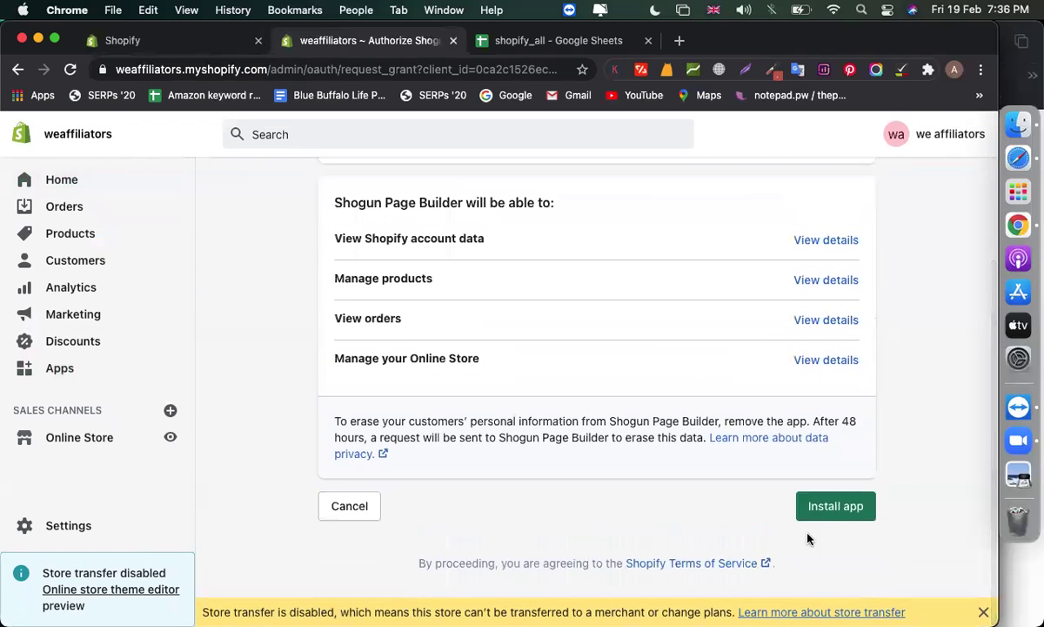
left_click(805, 510)
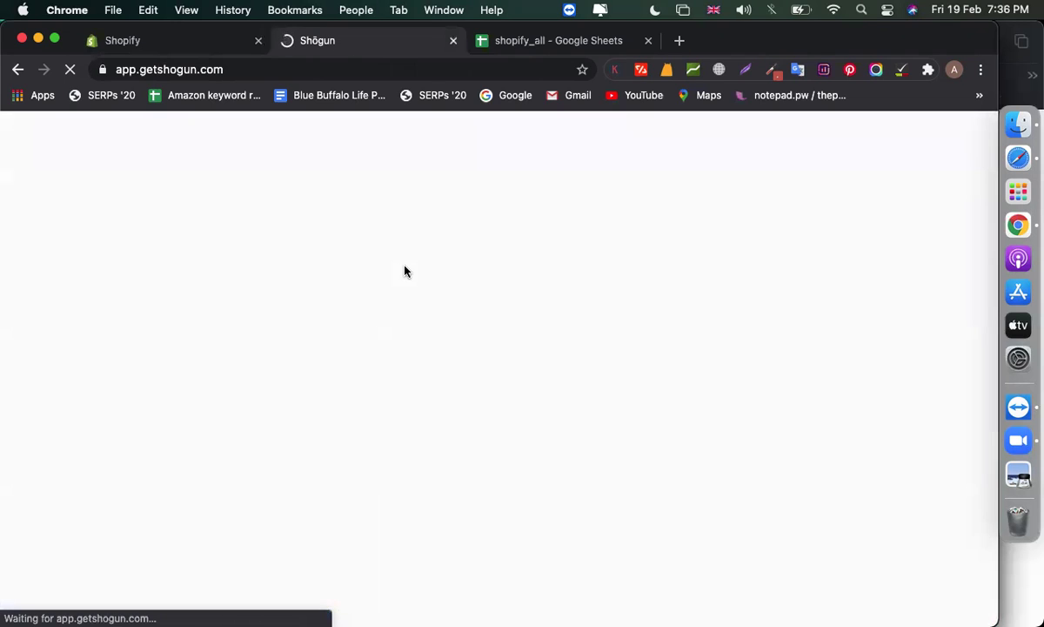
Enter and submit the storefront password, letting the browser save it
scroll(627, 325, "down", 2)
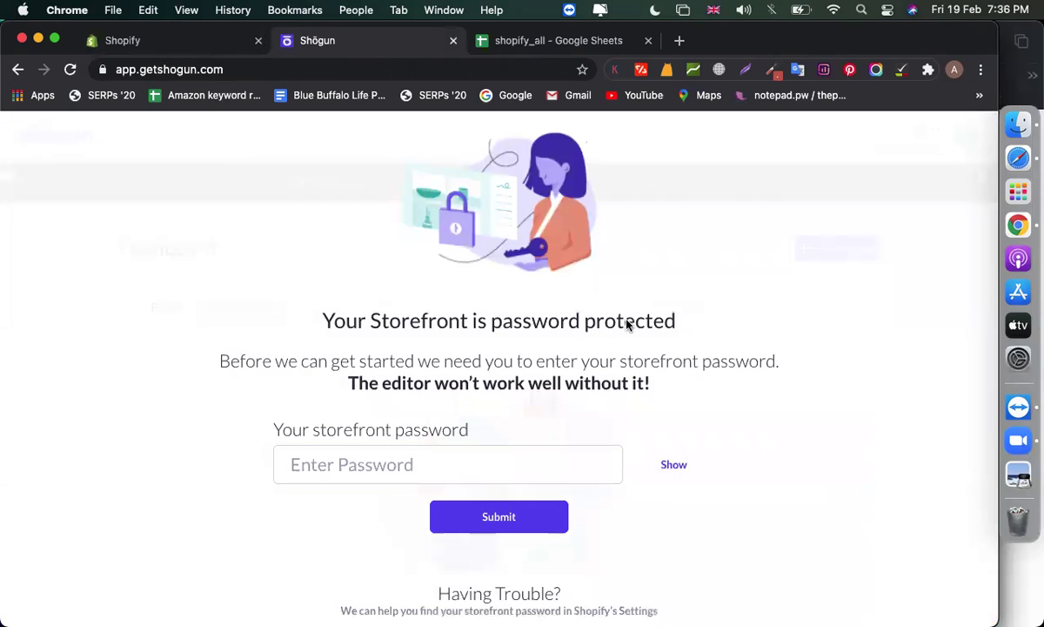
scroll(626, 324, "down", 2)
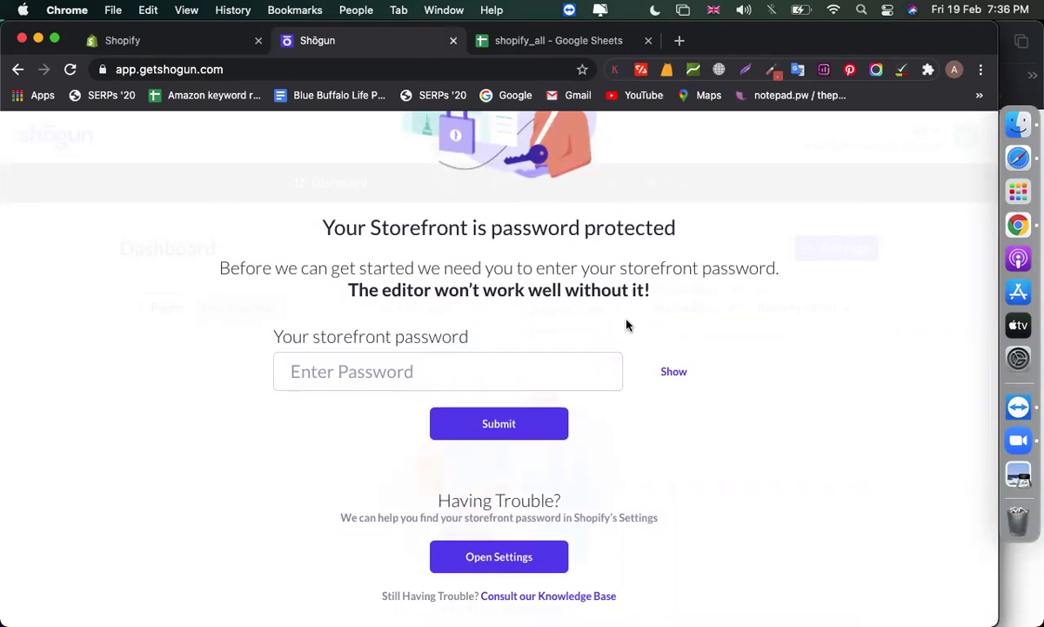
left_click(539, 363)
type("••••••")
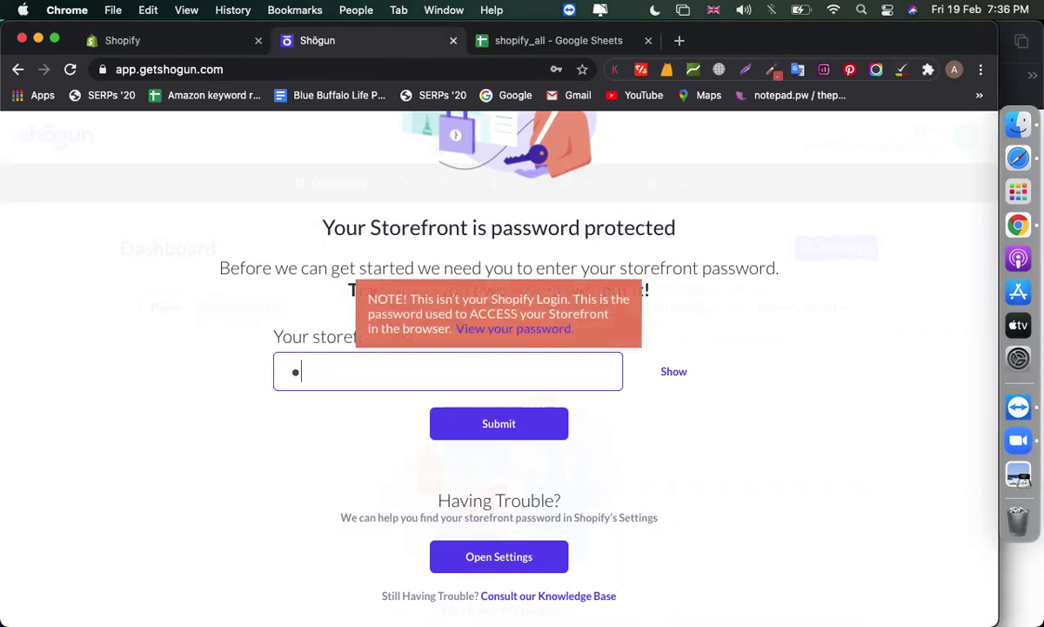
left_click(527, 429)
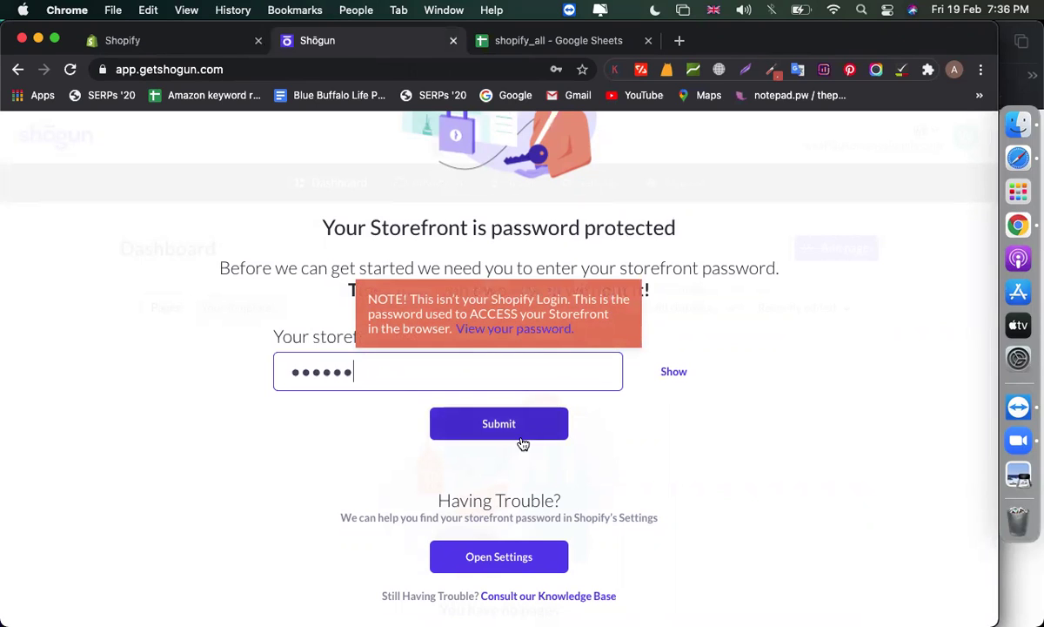
left_click(553, 330)
Start creating a new page from the Shogun pages dashboard
scroll(700, 436, "down", 5)
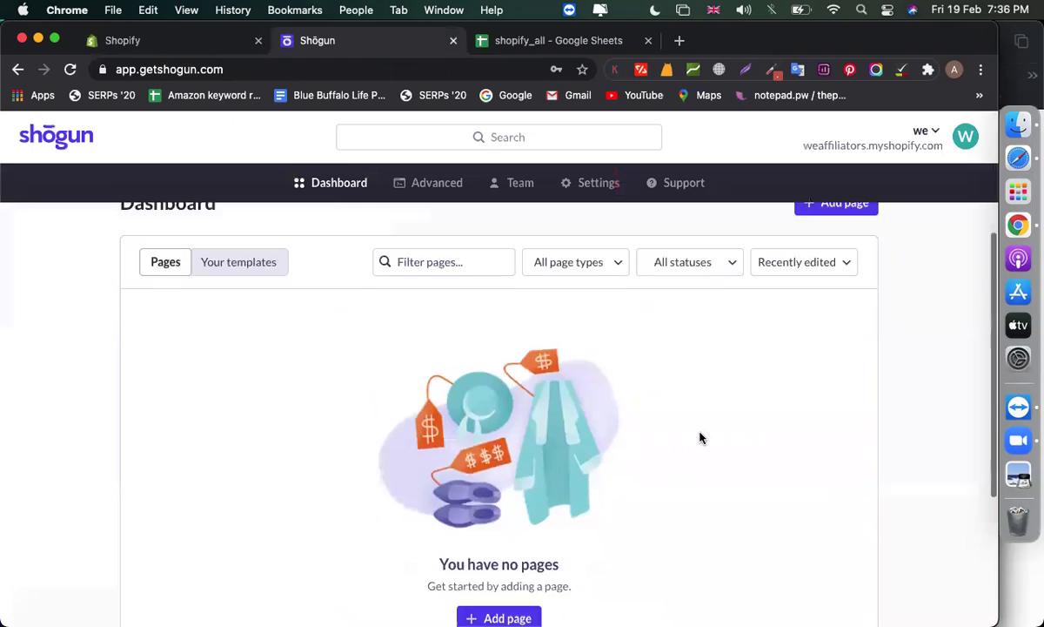
scroll(700, 436, "up", 5)
scroll(700, 438, "up", 1)
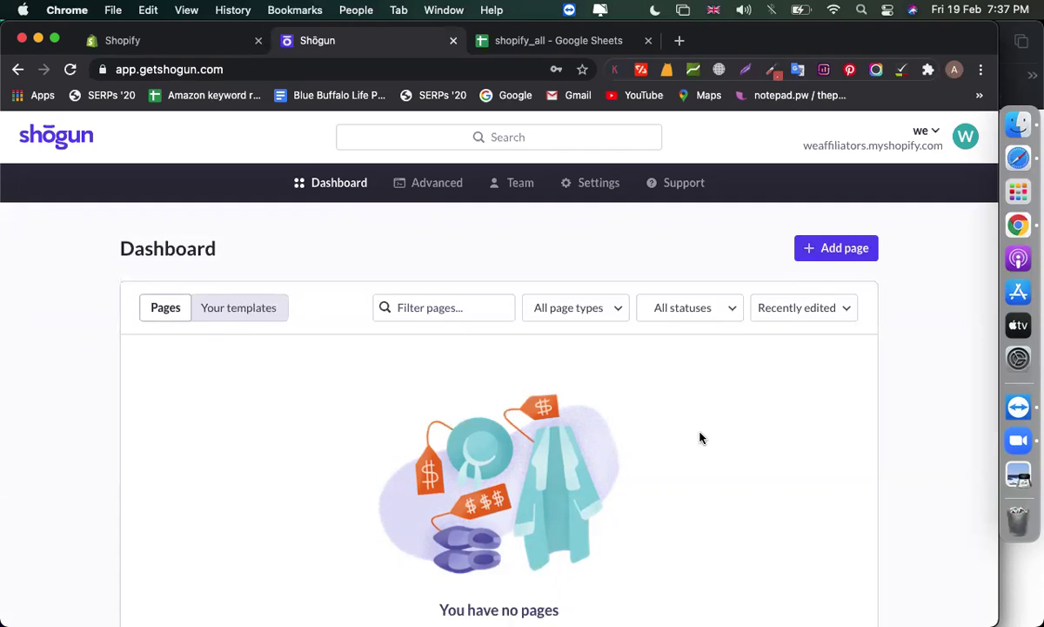
left_click(837, 248)
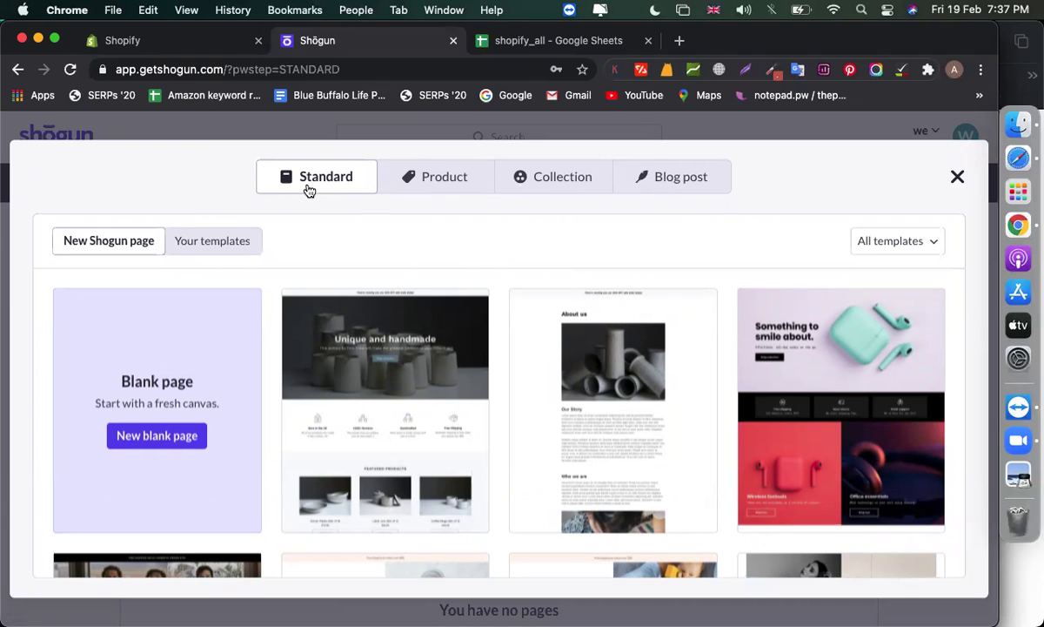
Create a standard page named 'landing' from the Unique and handmade template
scroll(365, 365, "down", 2)
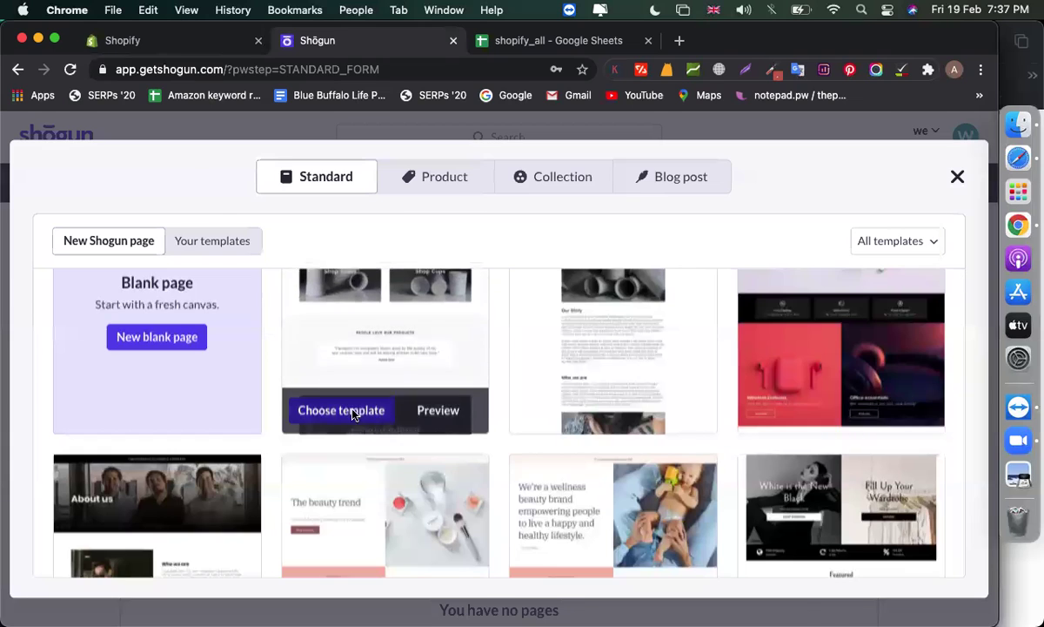
left_click(353, 411)
left_click(566, 324)
type("landing")
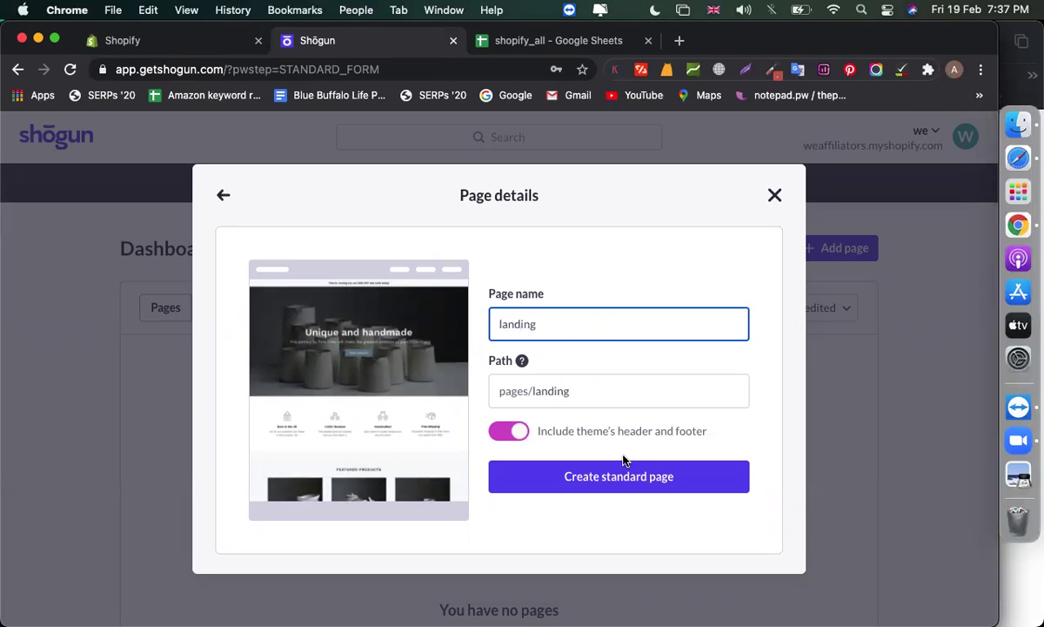
left_click(576, 489)
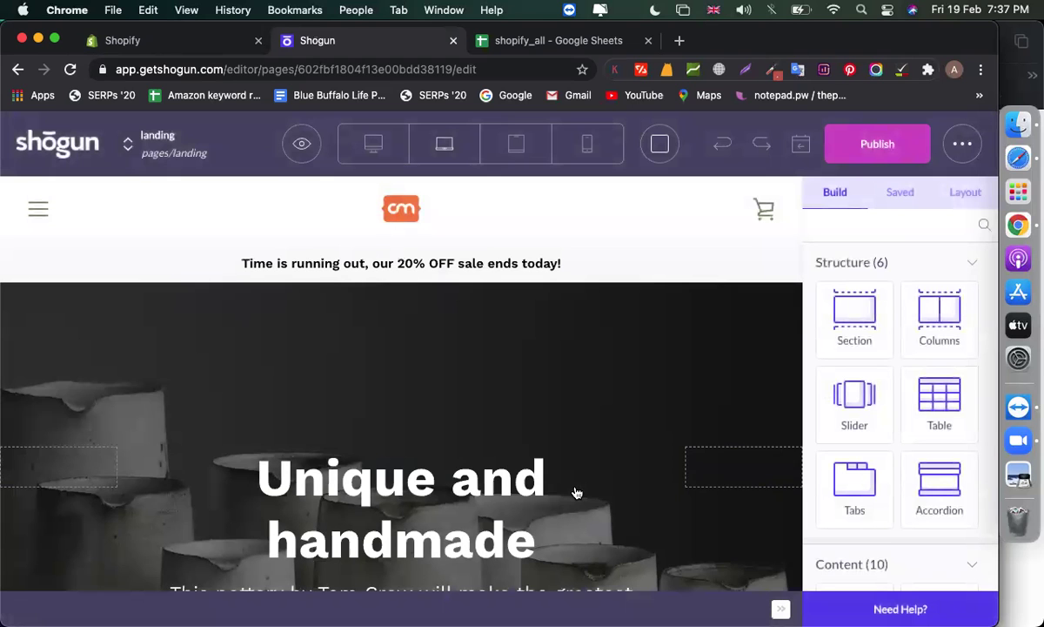
scroll(336, 468, "down", 5)
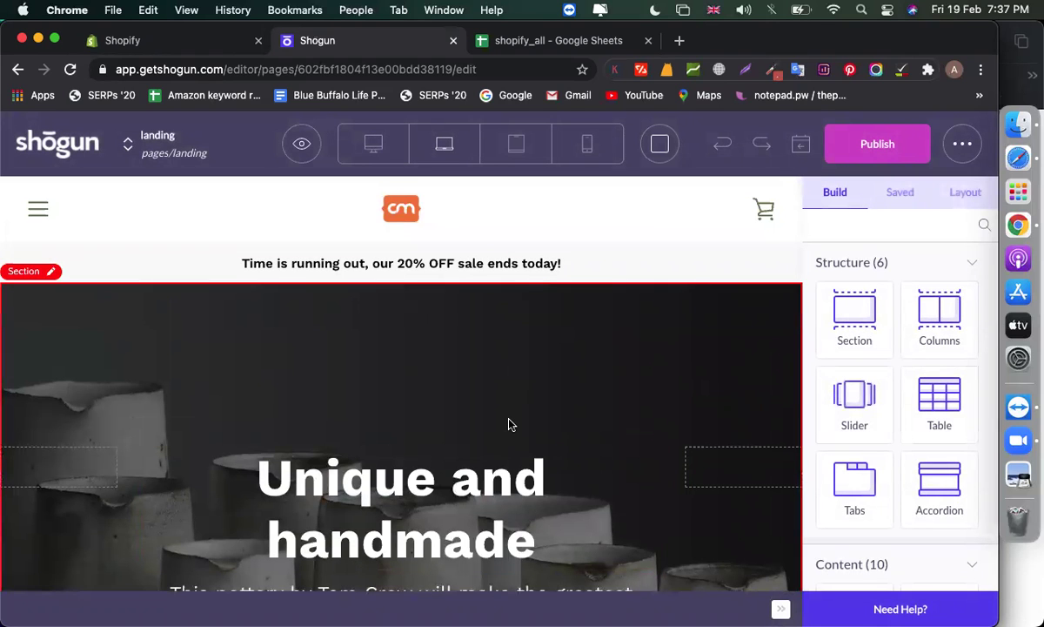
scroll(511, 424, "down", 5)
scroll(511, 424, "up", 1)
double_click(354, 319)
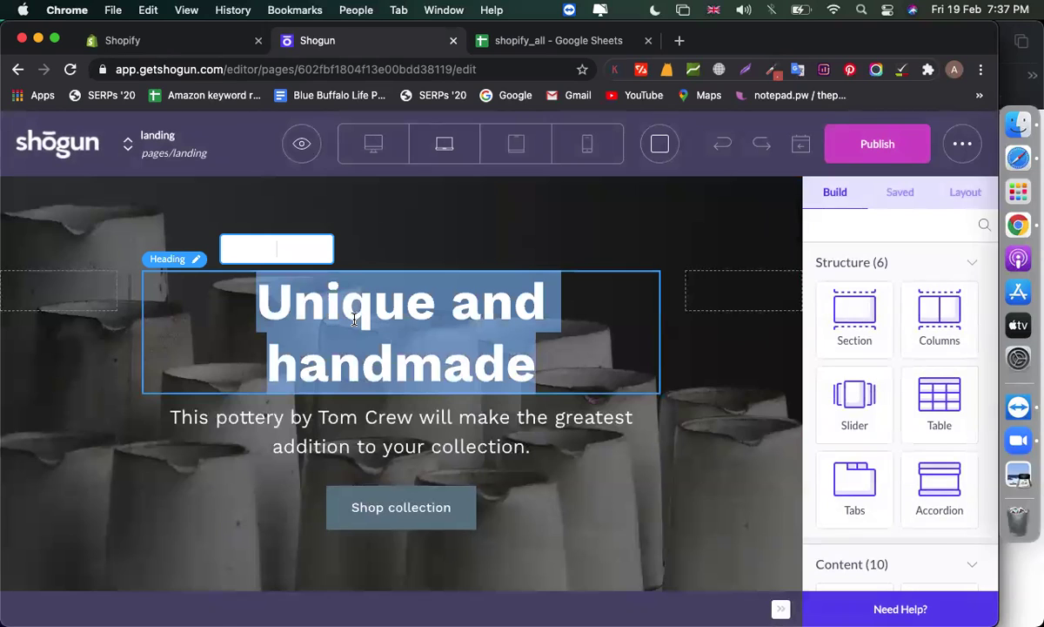
type("weaffiliators Sto")
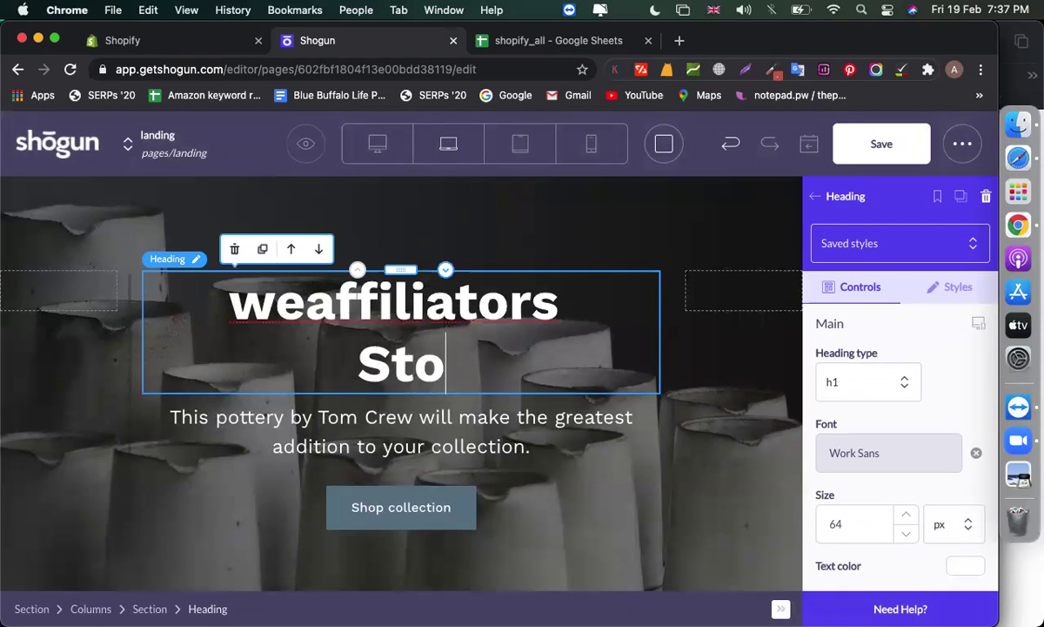
type("re")
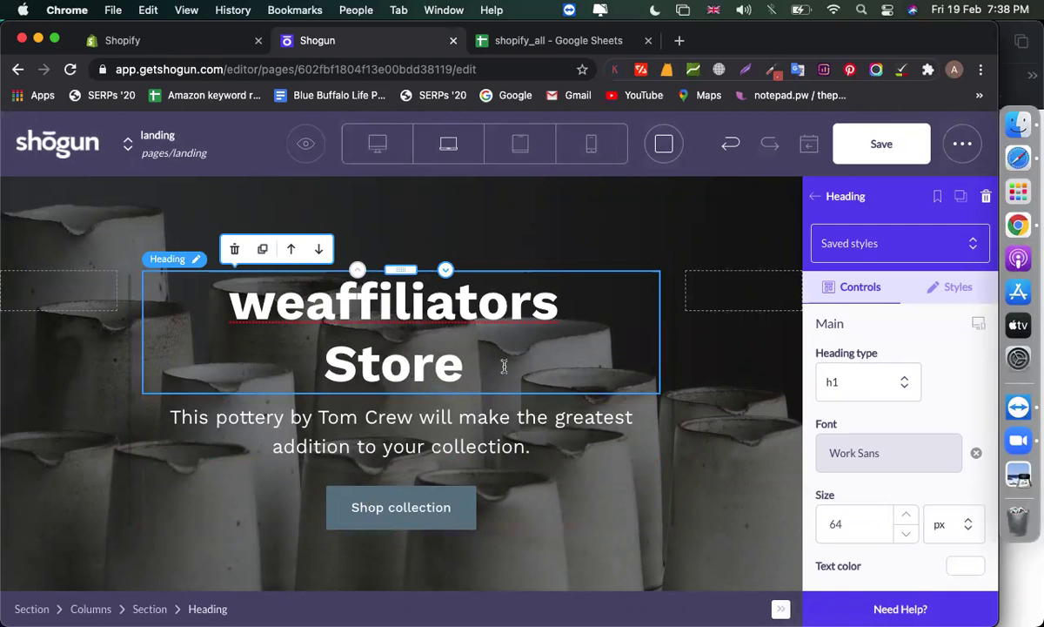
scroll(902, 450, "down", 3)
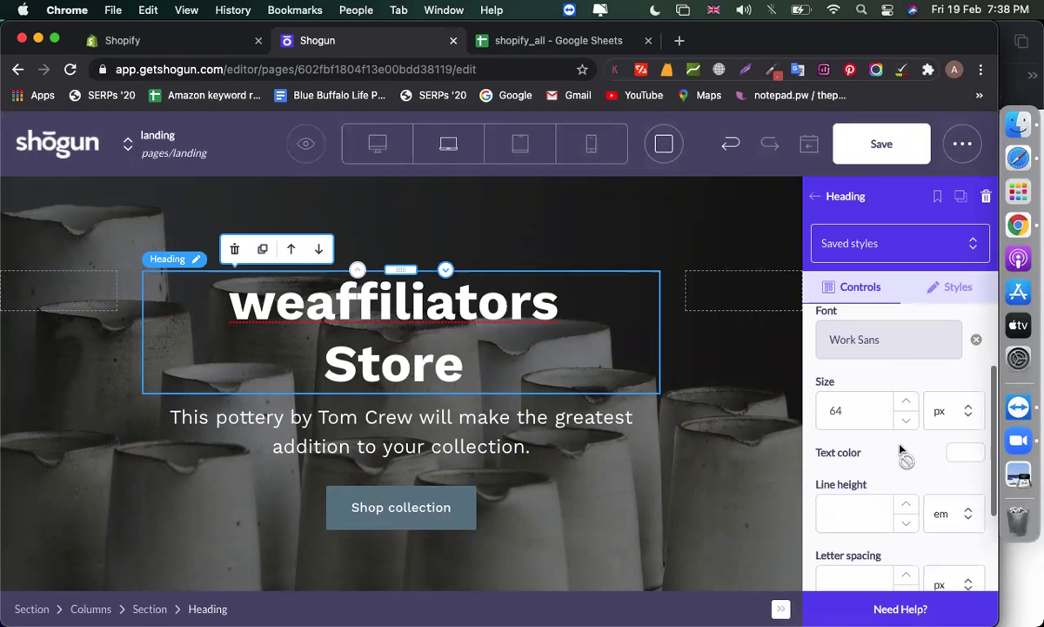
left_click(907, 400)
left_click(907, 401)
left_click(907, 400)
left_click(907, 400)
left_click(907, 400)
left_click(907, 400)
left_click(907, 401)
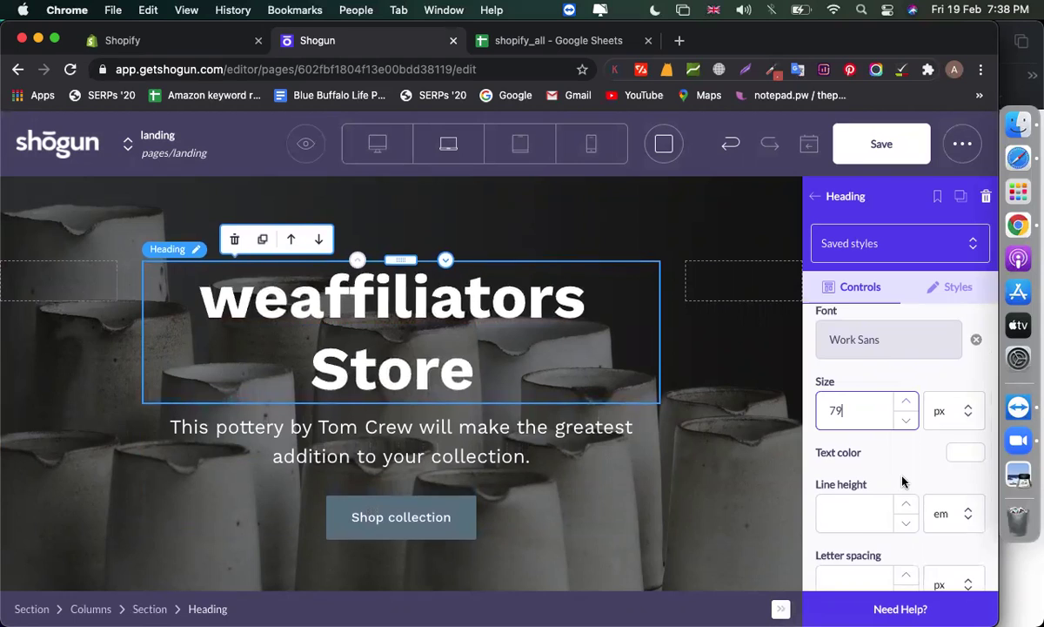
scroll(870, 462, "down", 1)
left_click(849, 433)
left_click(853, 506)
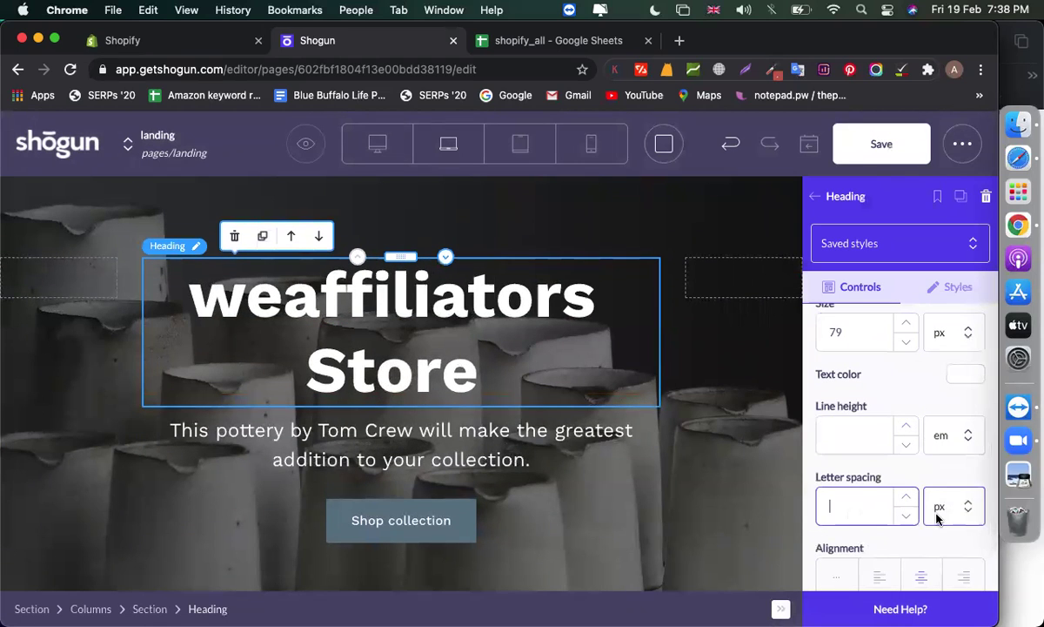
scroll(904, 496, "down", 1)
left_click(890, 521)
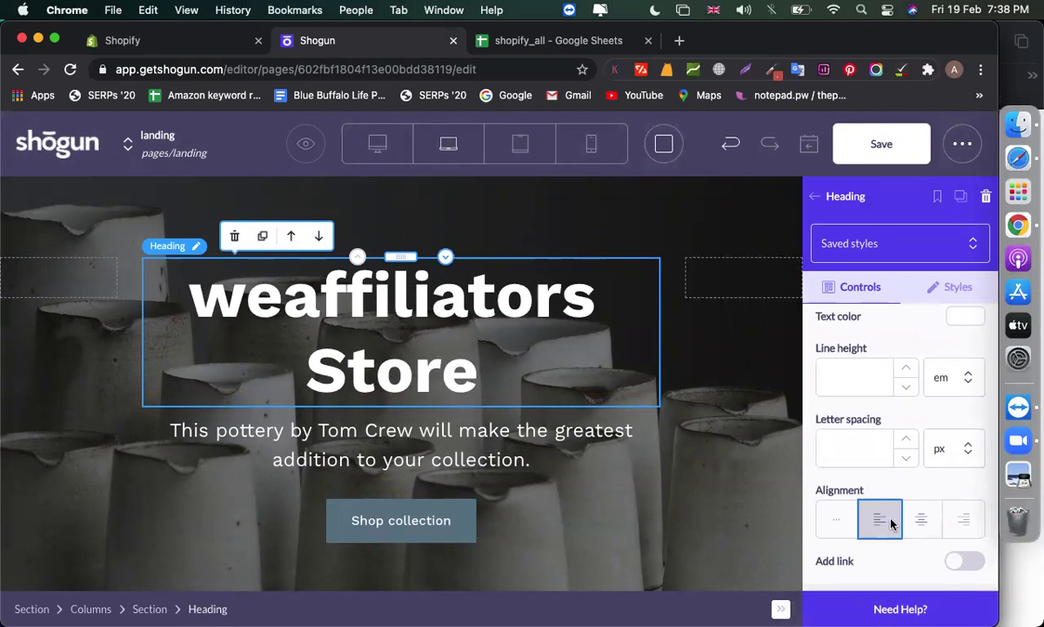
left_click(921, 519)
scroll(923, 520, "up", 1)
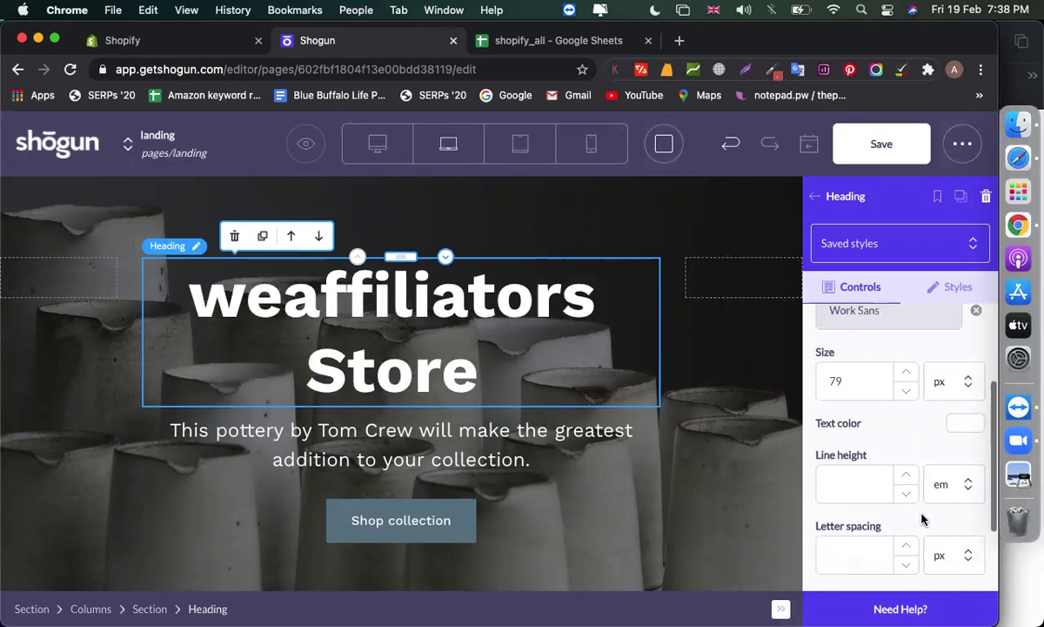
scroll(918, 505, "up", 2)
left_click(931, 288)
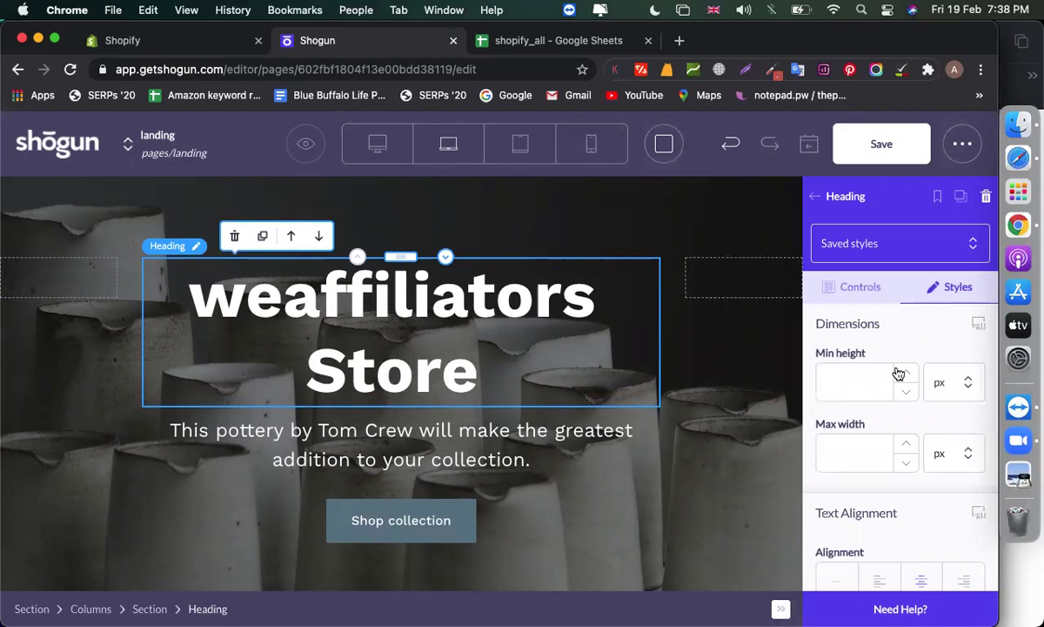
scroll(856, 396, "down", 5)
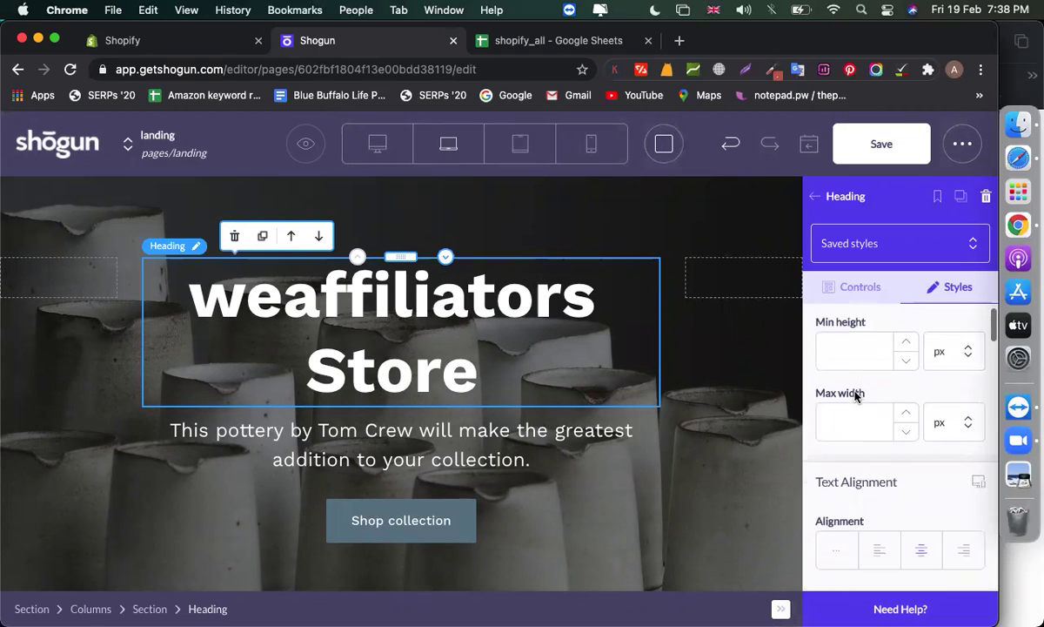
scroll(855, 443, "down", 5)
scroll(851, 396, "up", 2)
scroll(852, 392, "down", 4)
scroll(852, 393, "down", 3)
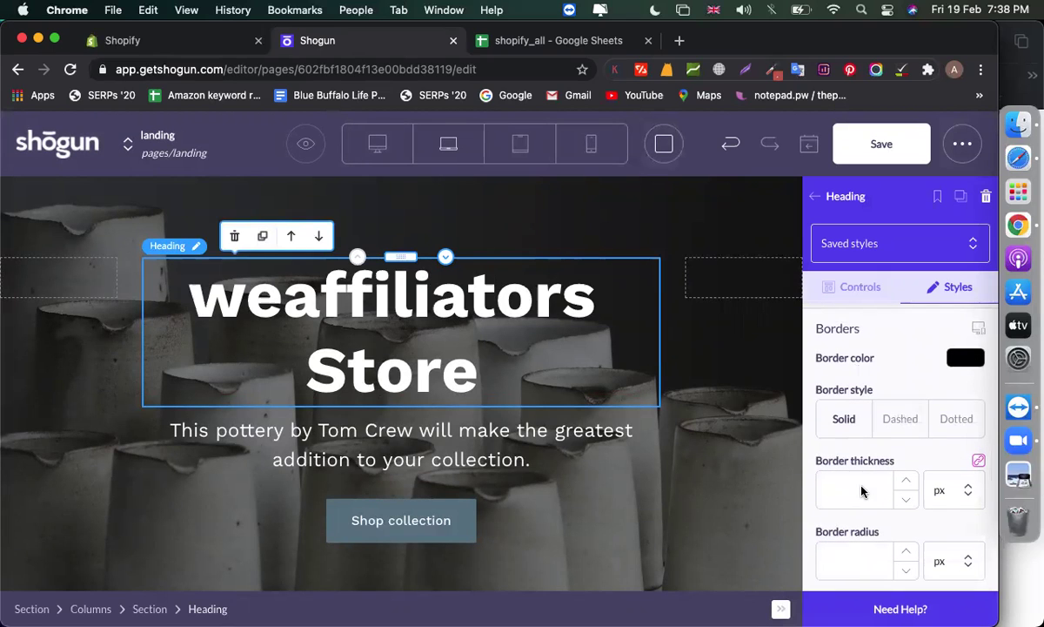
scroll(862, 489, "down", 10)
scroll(862, 493, "down", 3)
scroll(862, 492, "up", 12)
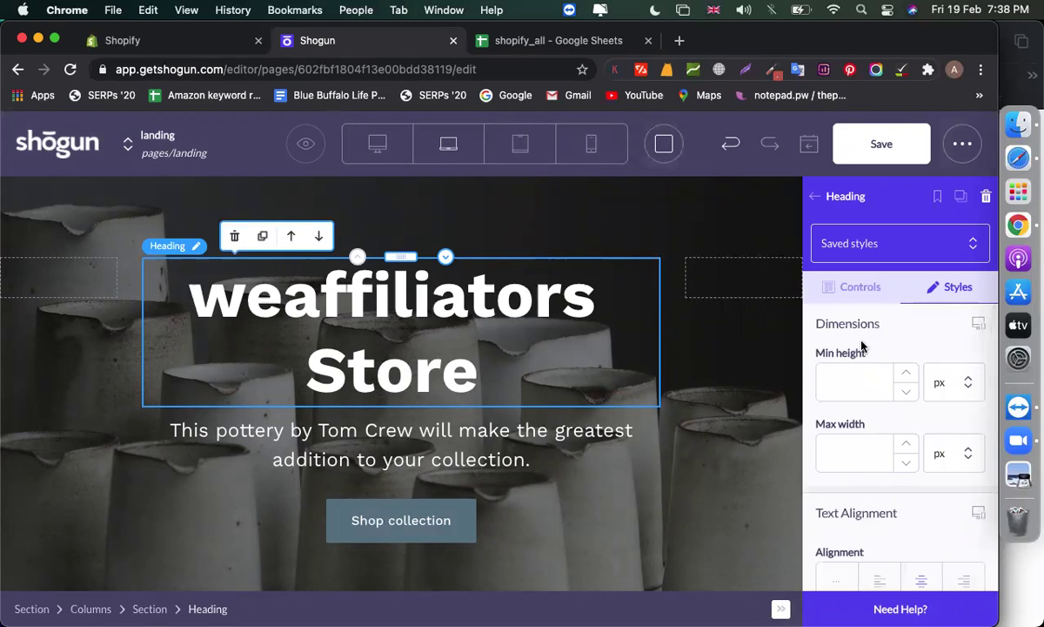
left_click(866, 293)
scroll(882, 348, "down", 3)
scroll(882, 348, "down", 3)
scroll(818, 345, "up", 8)
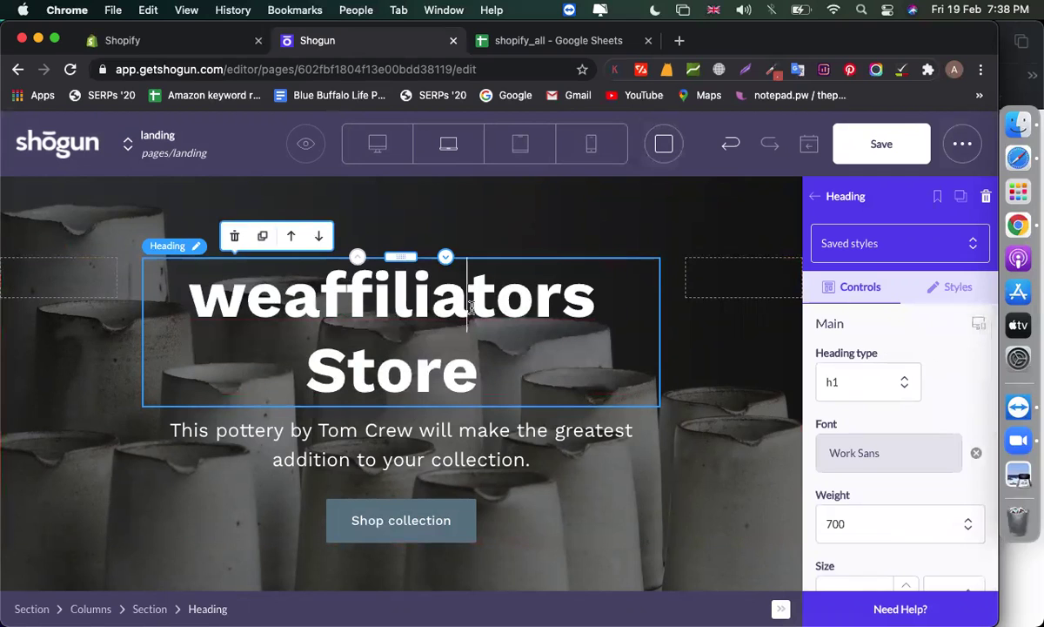
left_click(663, 416)
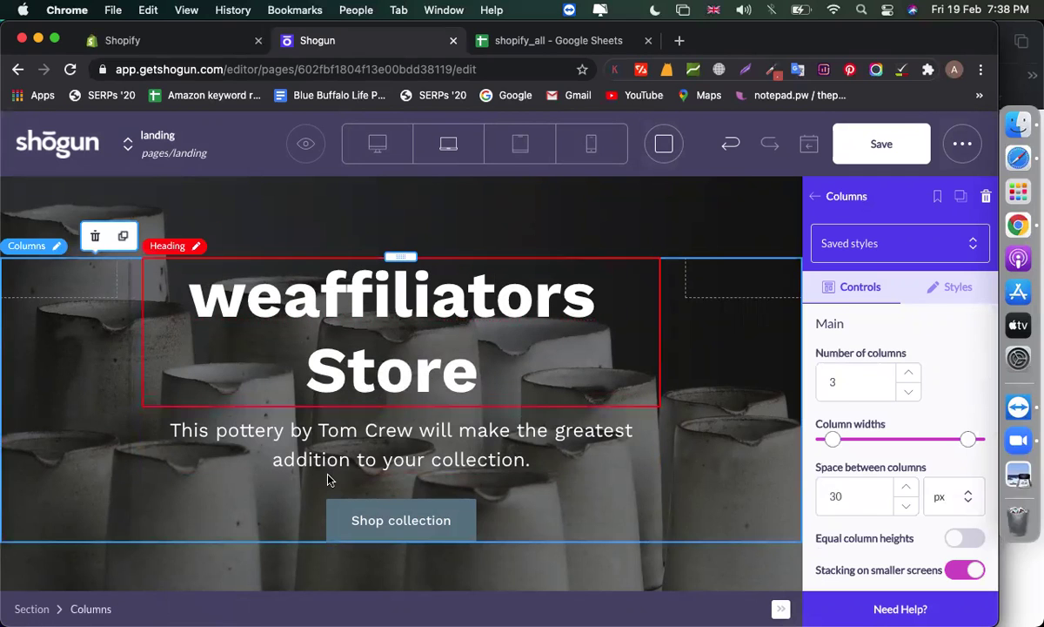
Overwrite the pottery tagline with 'best online store', correcting the mistyped ending
scroll(272, 336, "down", 3)
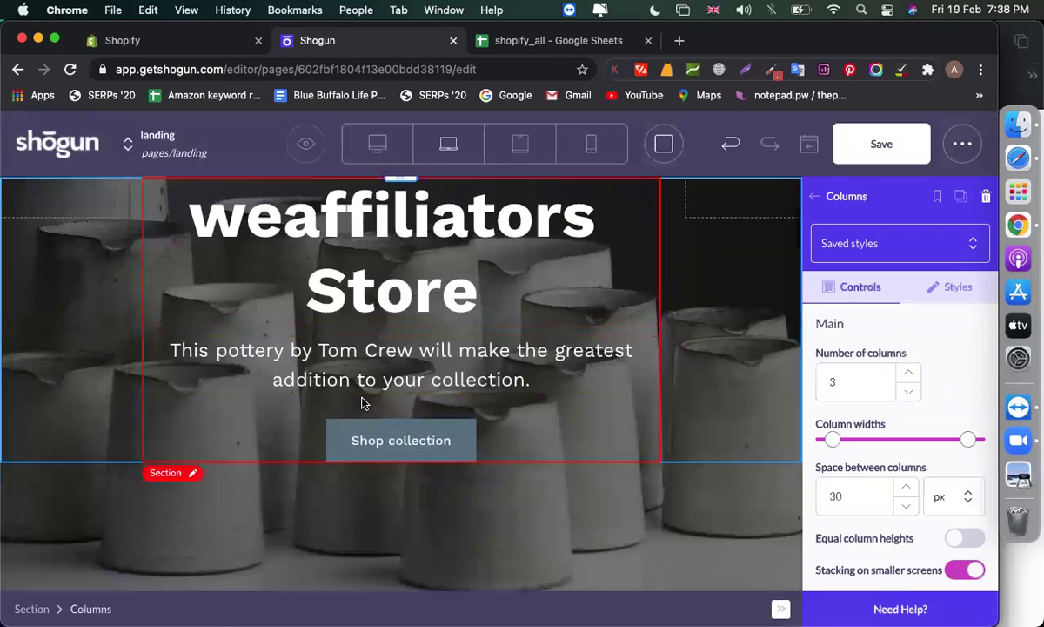
left_click(369, 381)
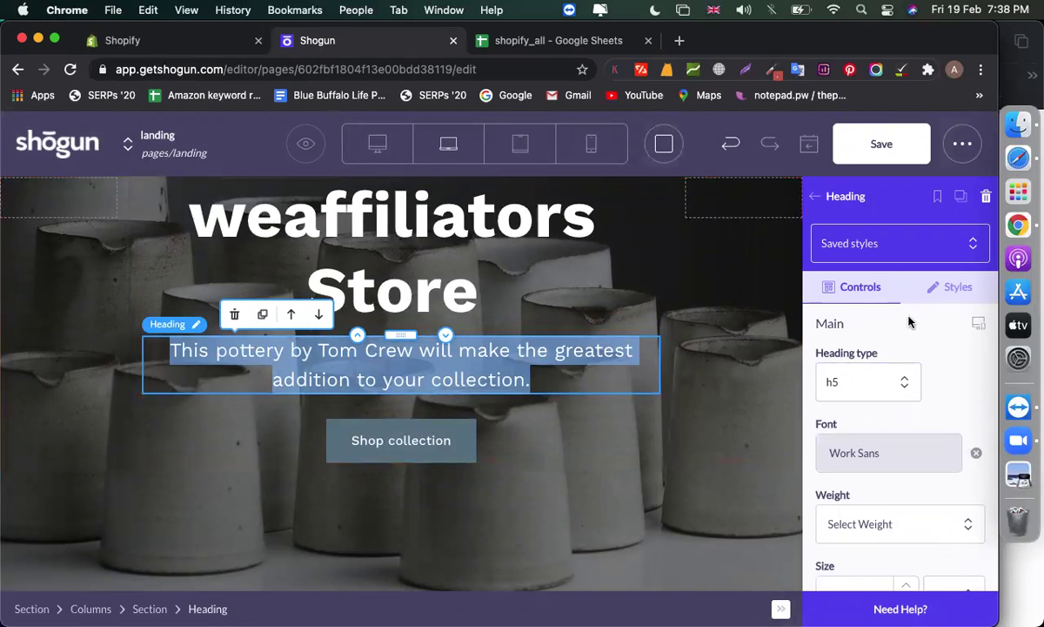
left_click(483, 380)
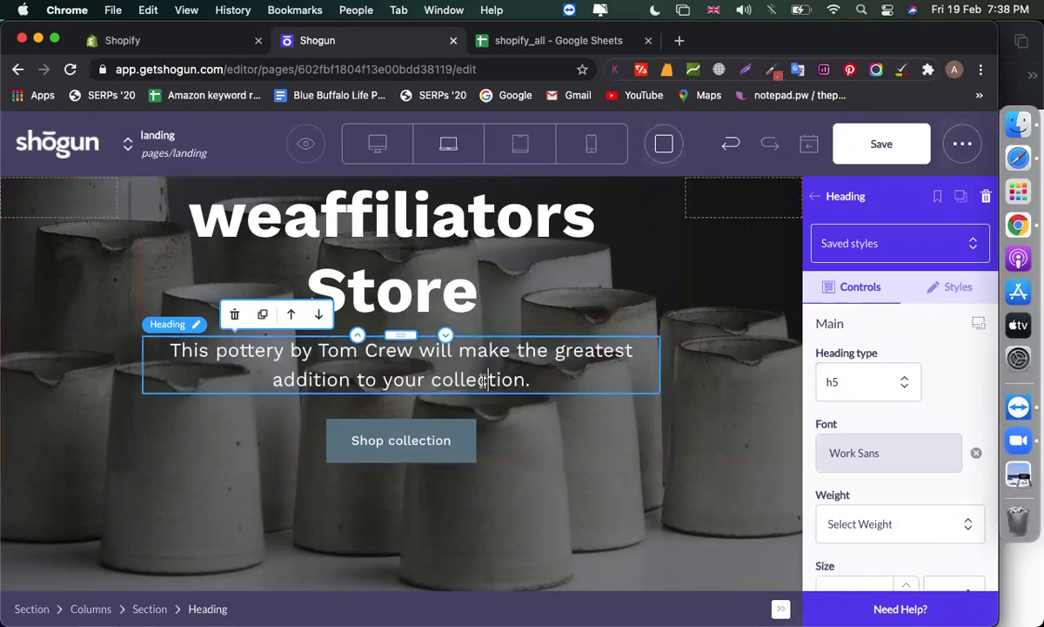
type("best ")
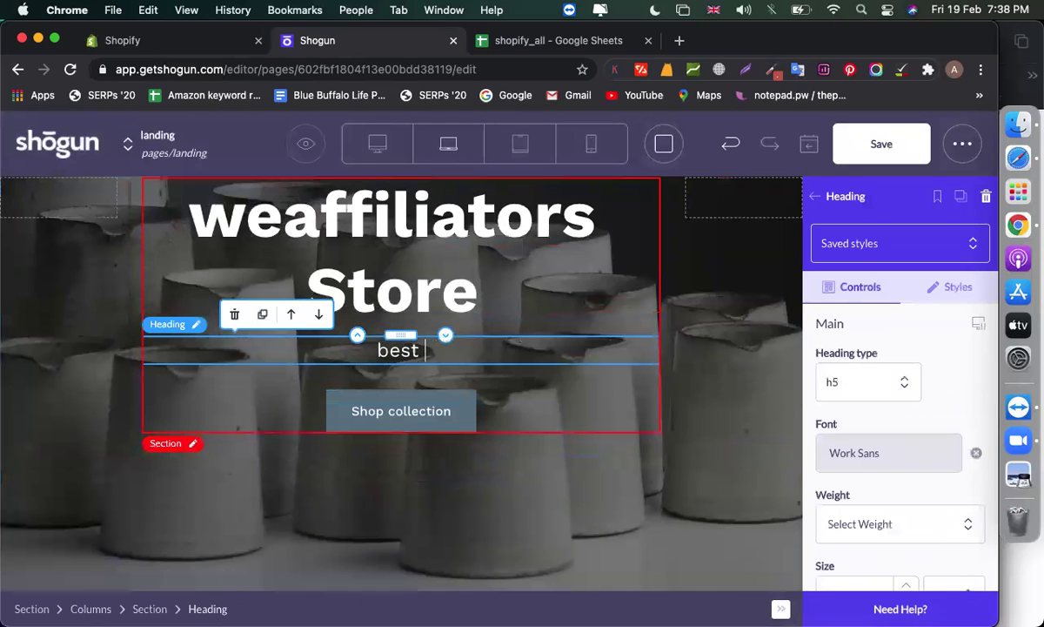
type("online stire")
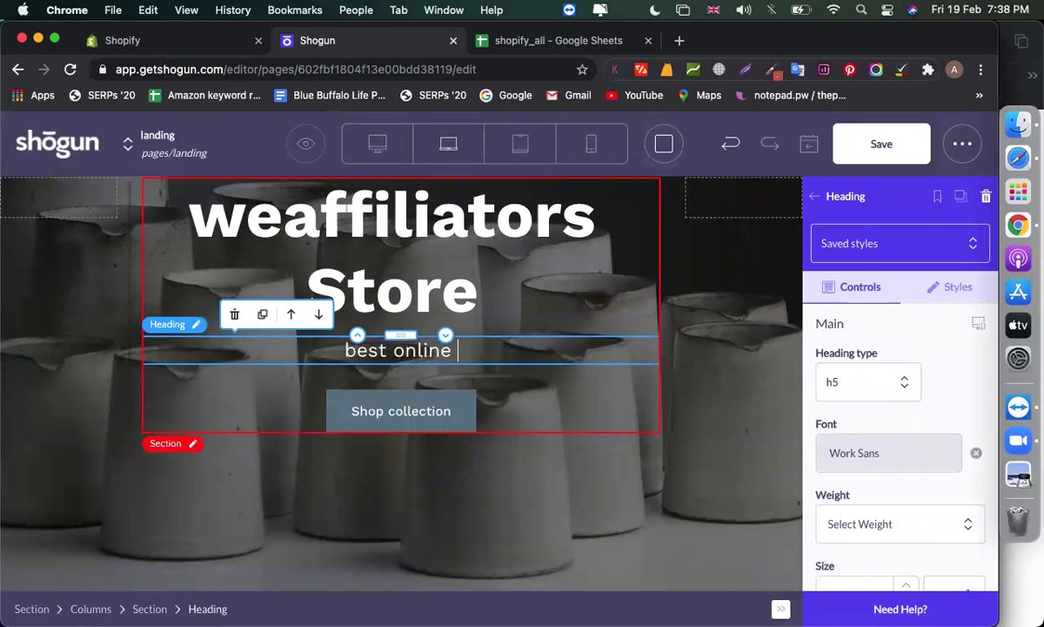
key("BackSpace")
key("BackSpace")
key("BackSpace")
key("BackSpace")
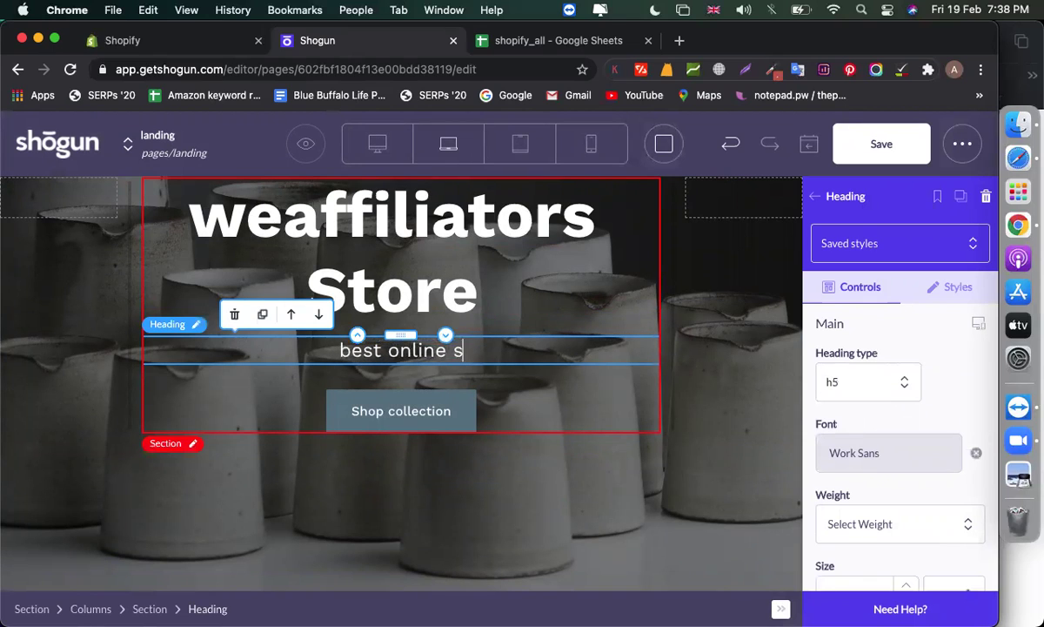
Finish the tagline as 'best online store' and set its font size to 30 px
type("tore")
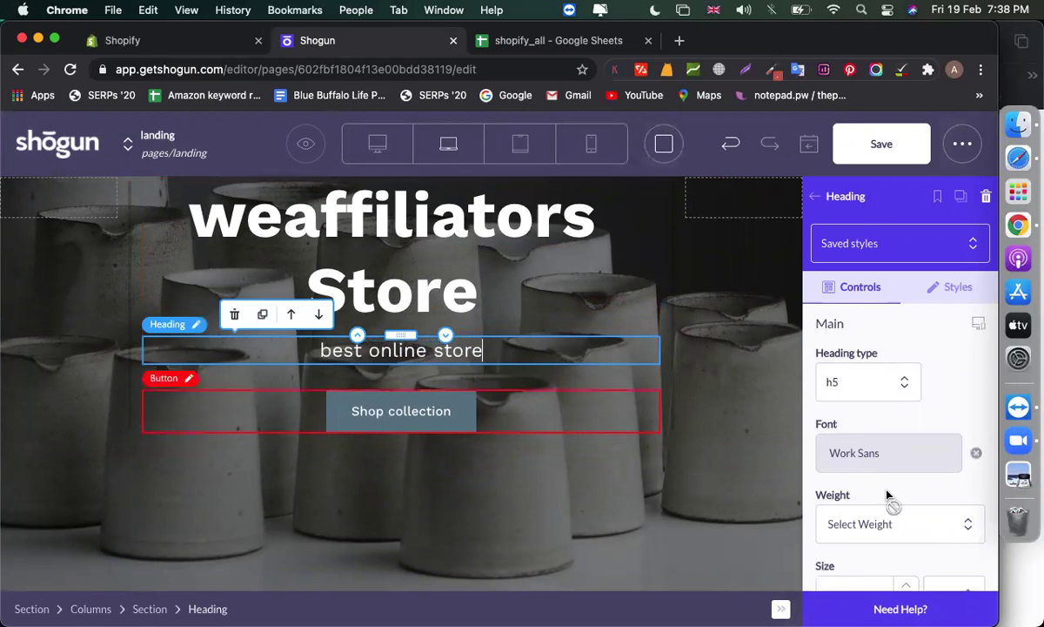
scroll(879, 348, "down", 2)
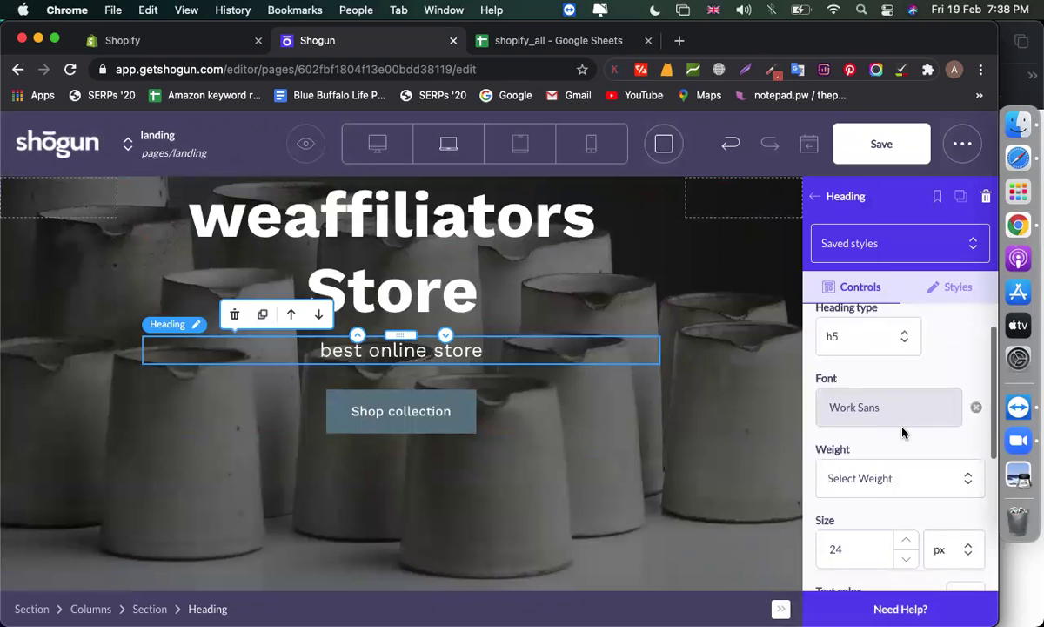
scroll(835, 417, "down", 3)
left_click(867, 490)
type("30")
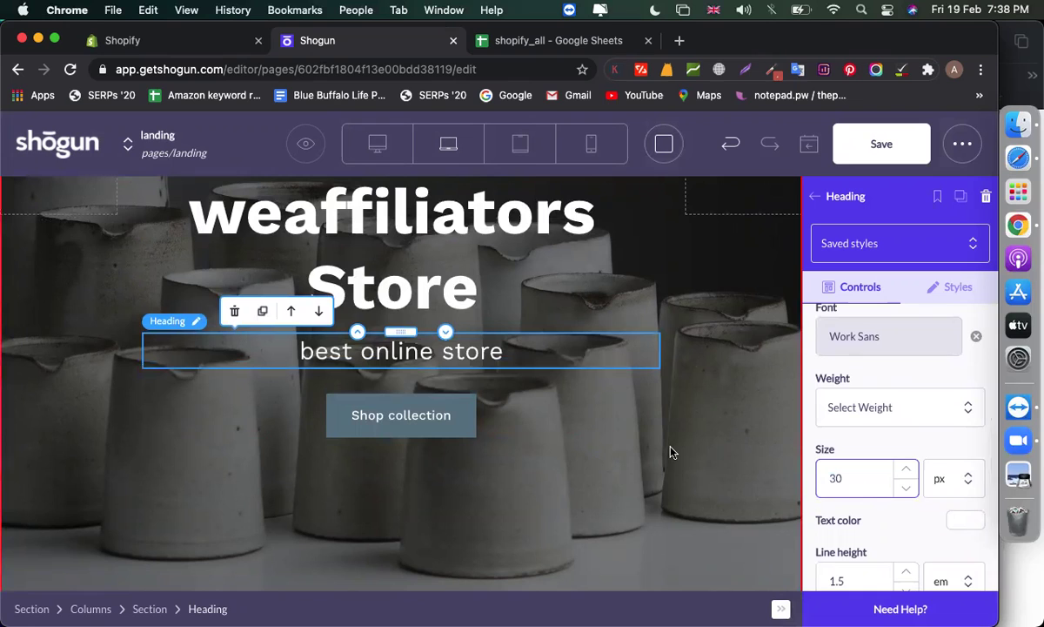
Set the tagline's minimum height to 0 under Styles > Dimensions
scroll(841, 502, "down", 5)
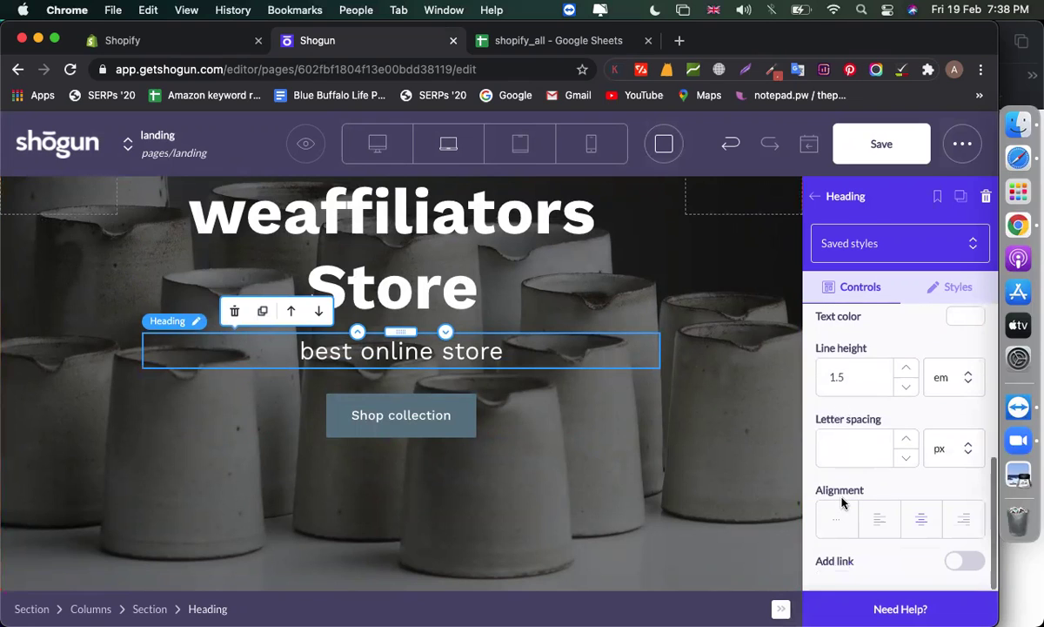
scroll(842, 502, "up", 6)
left_click(958, 286)
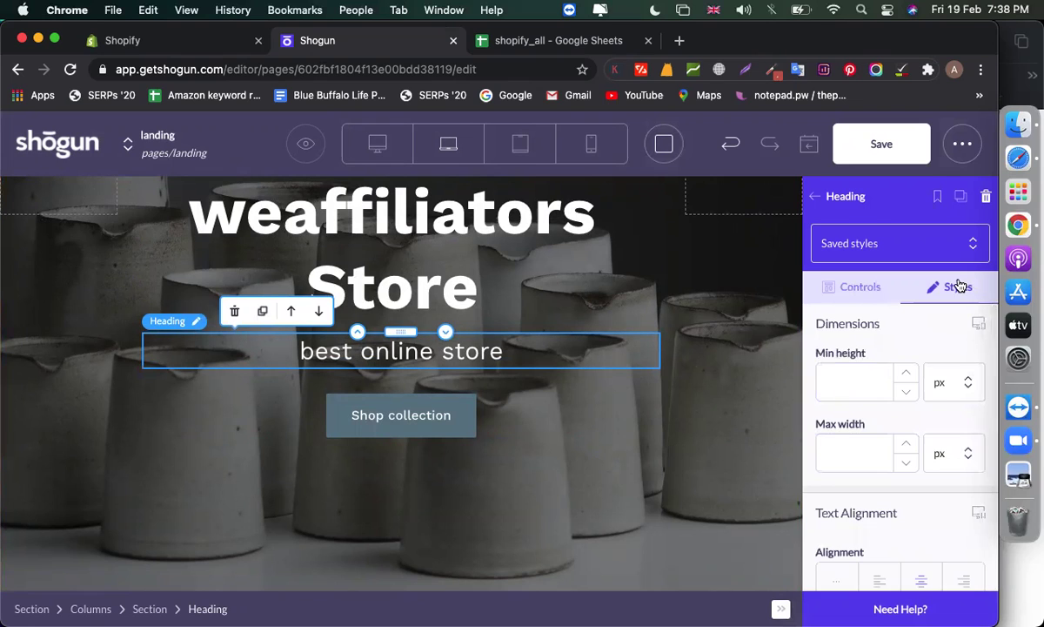
left_click(871, 392)
type("0")
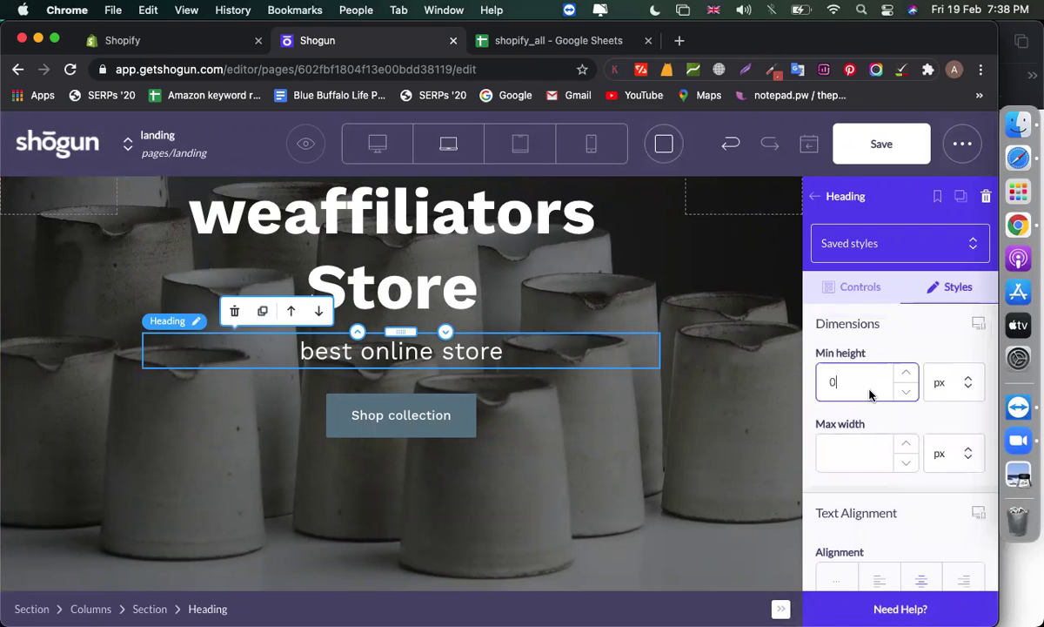
scroll(883, 505, "down", 10)
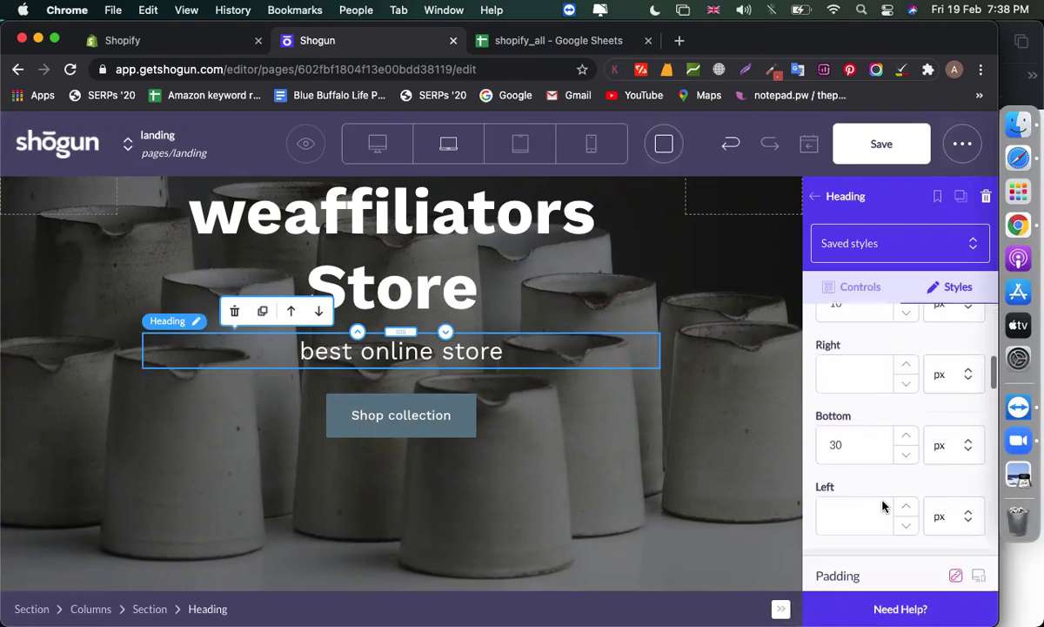
scroll(883, 505, "down", 7)
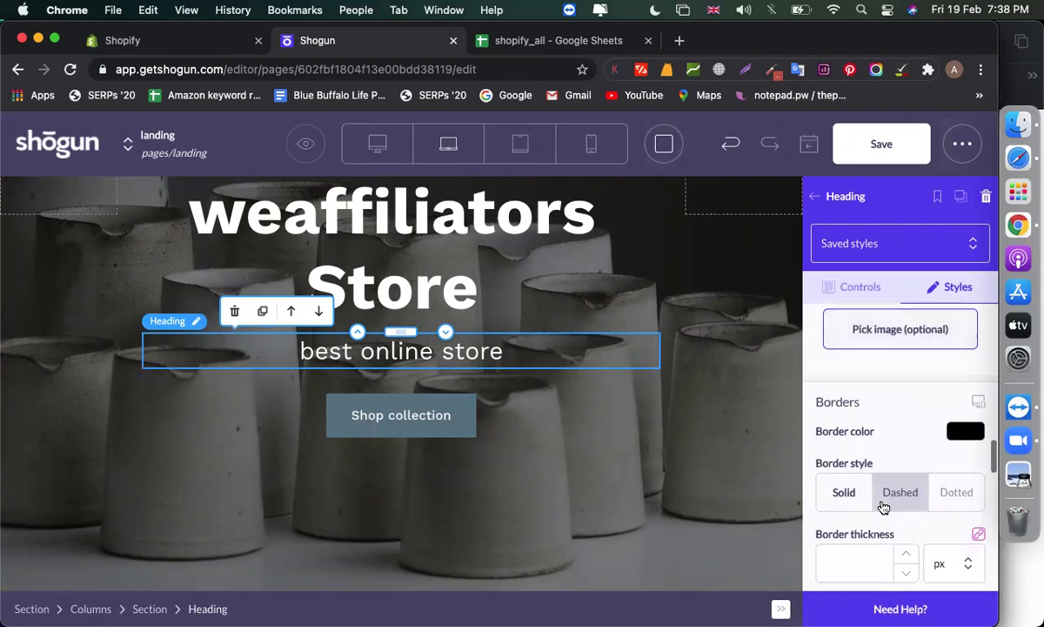
scroll(898, 491, "down", 5)
scroll(844, 494, "up", 3)
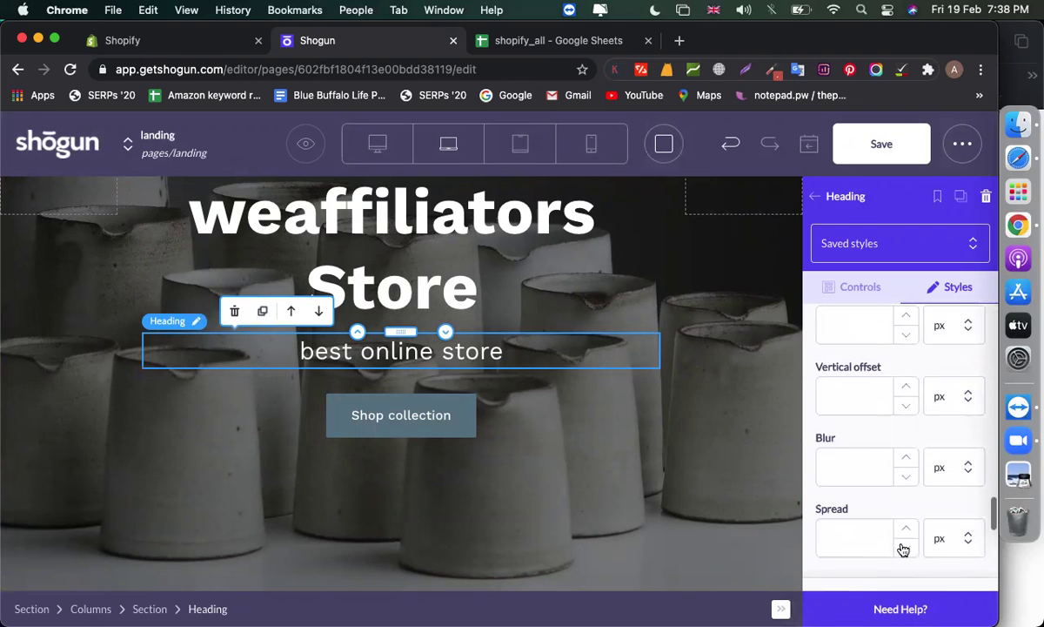
scroll(903, 548, "down", 10)
scroll(904, 548, "up", 8)
scroll(904, 548, "down", 2)
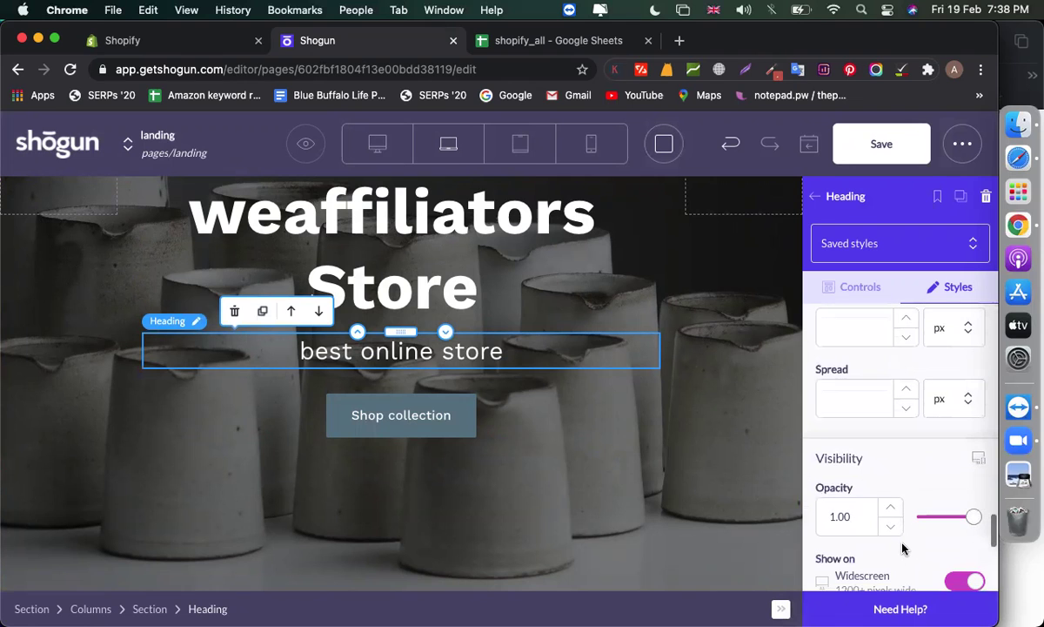
left_click(404, 425)
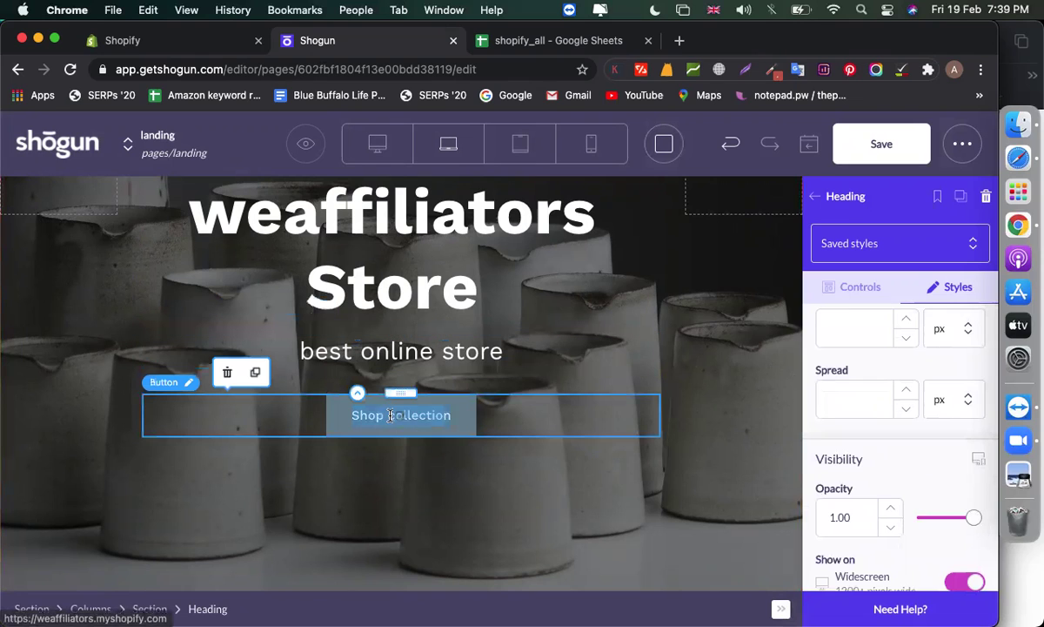
Open the Shop collection button's URL field, then open a new tab beside the Shopify admin
left_click(858, 464)
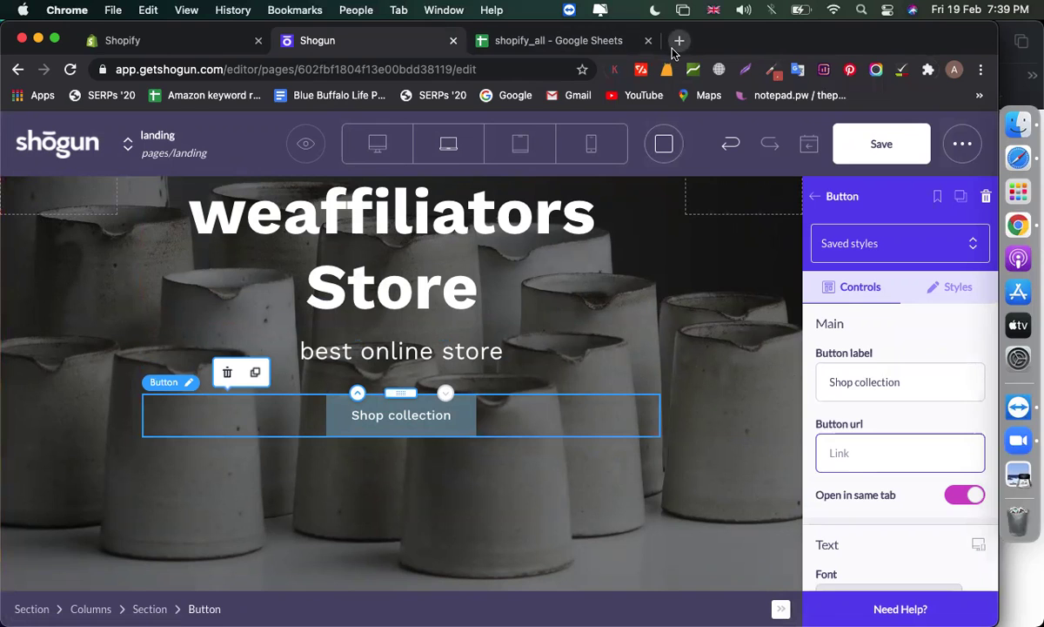
left_click(175, 41)
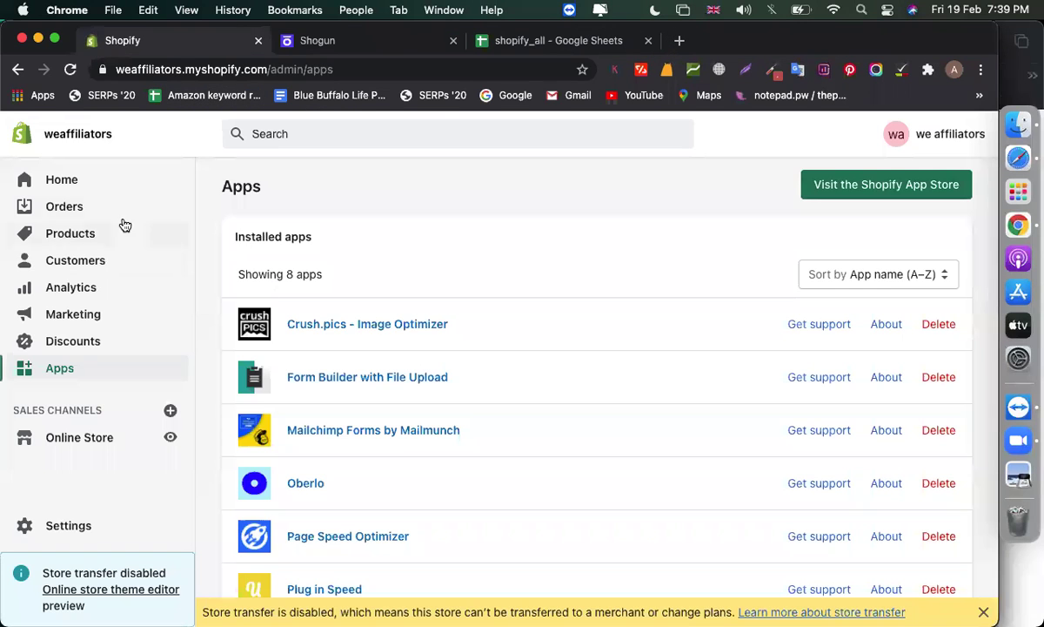
left_click(679, 41)
Open weaffiliators.myshopify.com in a new tab and enter the store password
left_click(245, 40)
left_click(255, 69)
key("cmd+t")
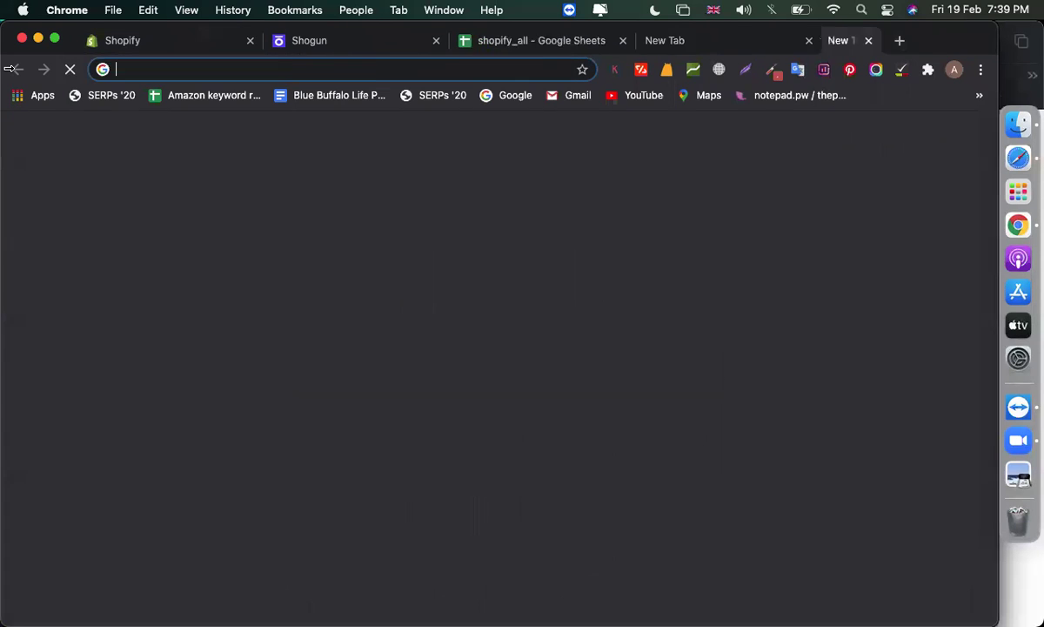
type("weaffiliators.myshopify.com")
key("Return")
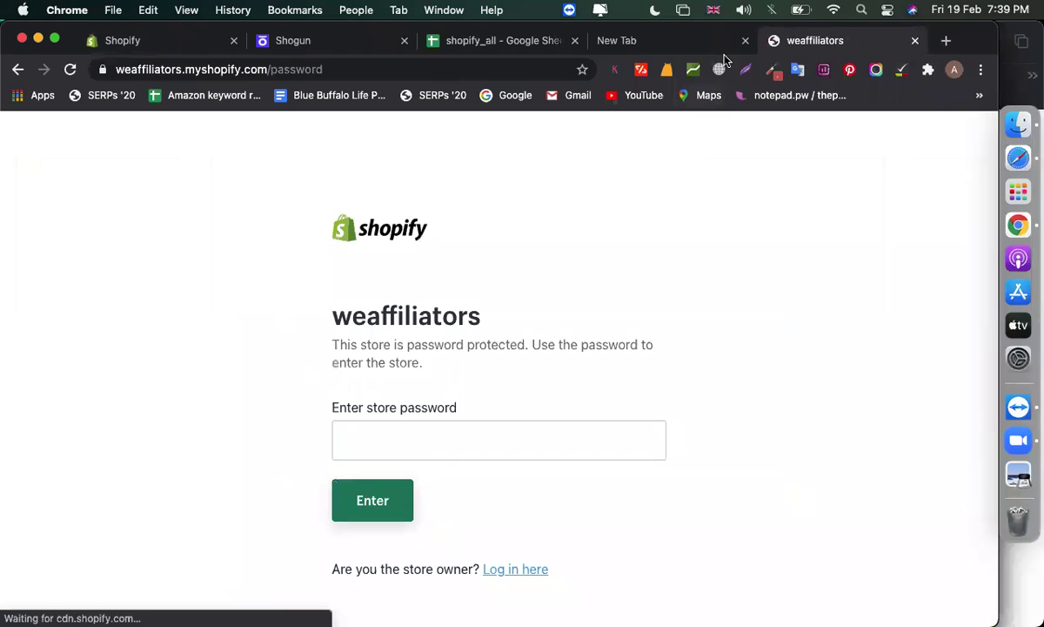
left_click(429, 457)
type("•••")
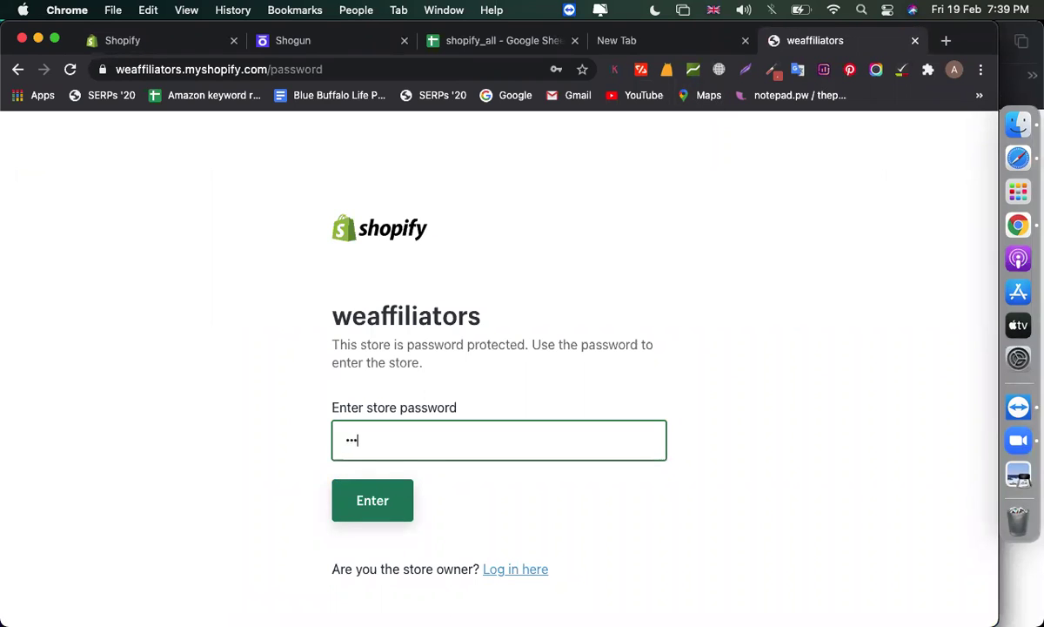
type("•••")
key("Return")
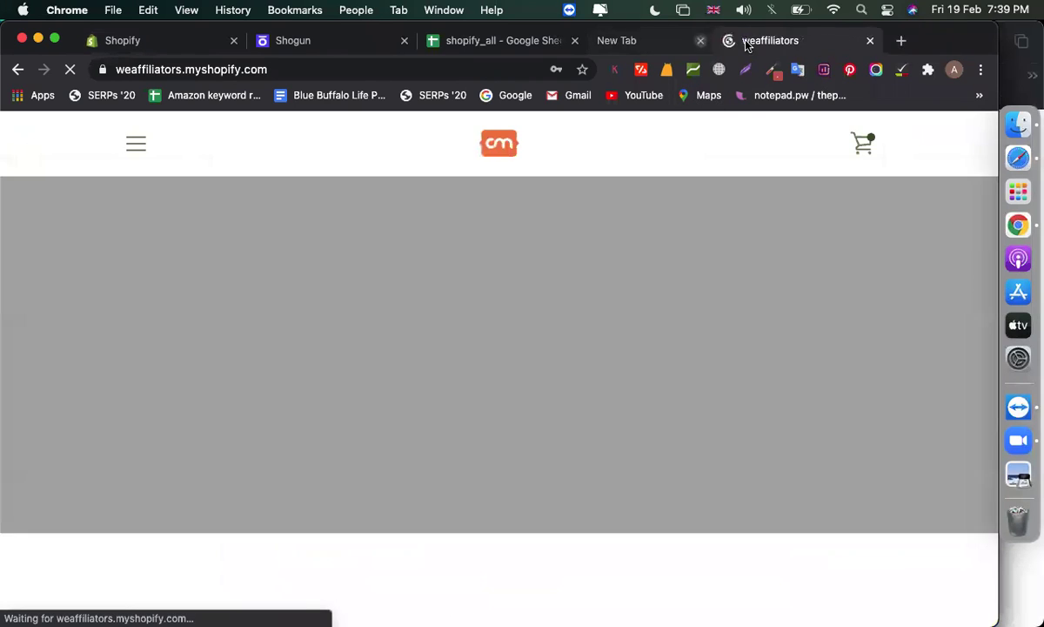
Open the all-products catalog page (/collections/all) and copy its web address
left_click(745, 40)
left_click(131, 148)
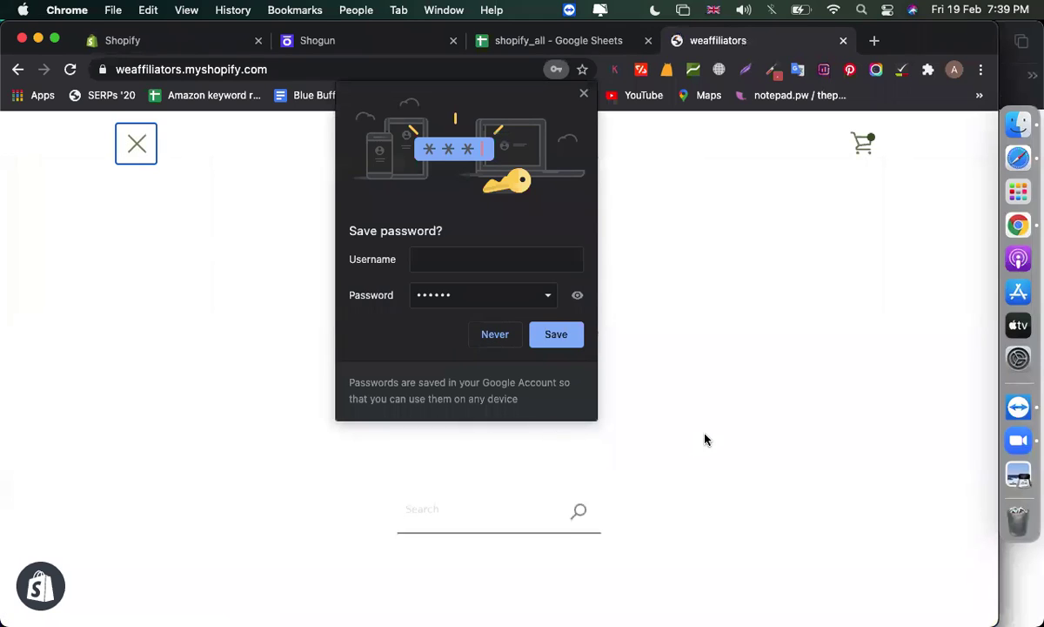
left_click(556, 338)
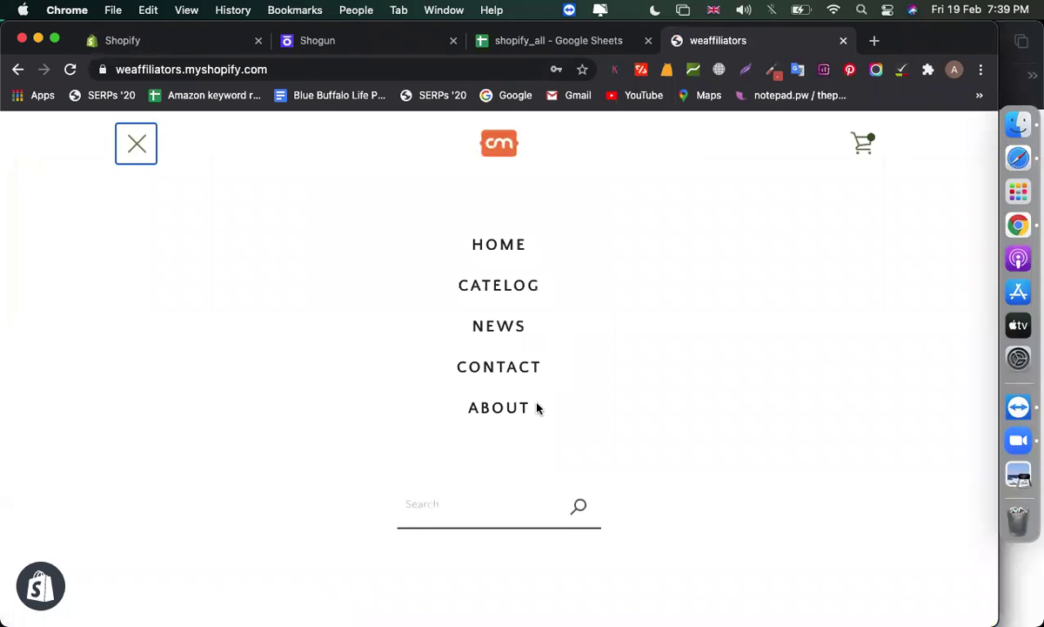
left_click(471, 283)
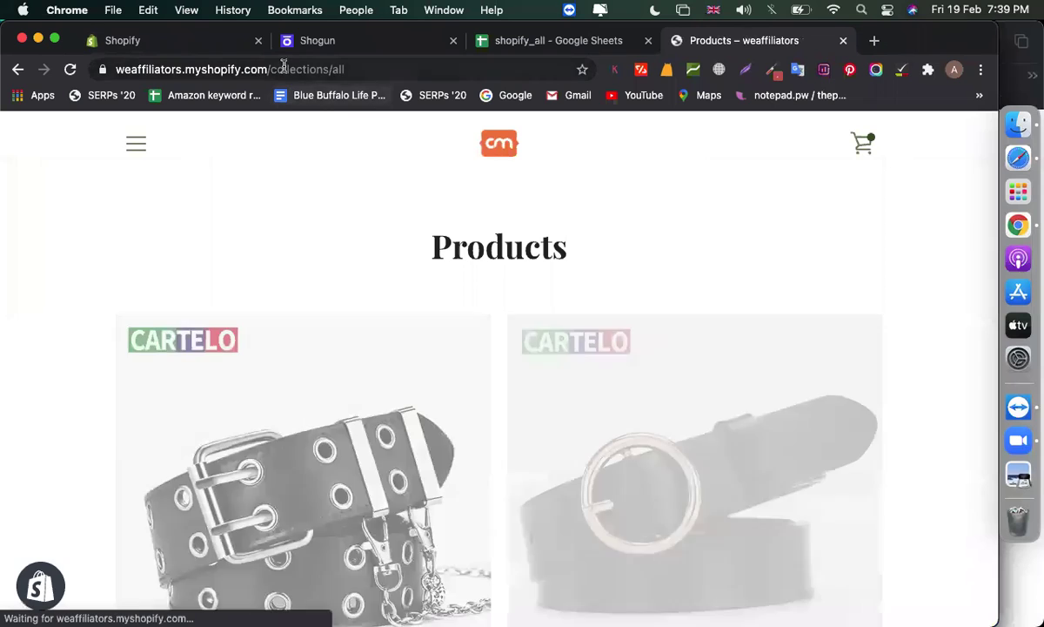
left_click(283, 69)
key("ctrl+c")
left_click(450, 45)
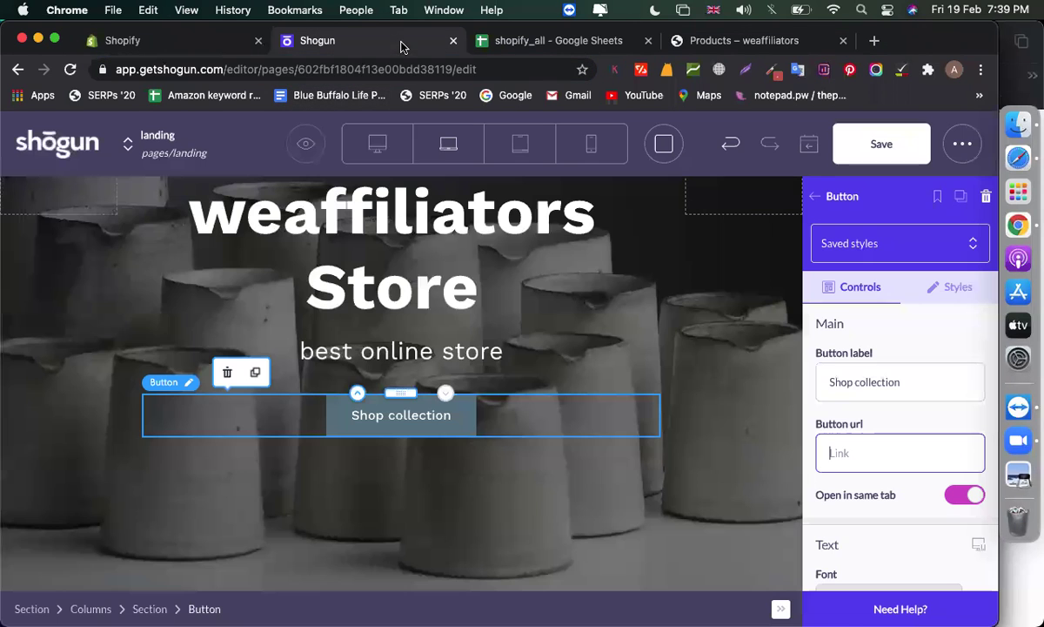
Link the hero button to the store's all-products page and relabel it 'Shop now'
left_click(862, 453)
key("ctrl+v")
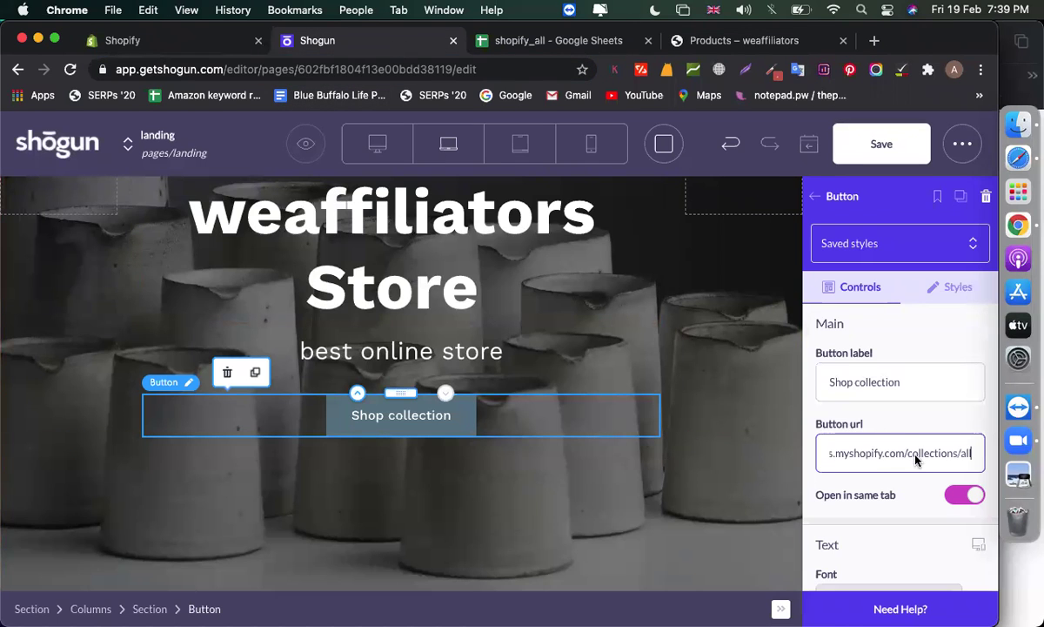
triple_click(892, 384)
double_click(892, 385)
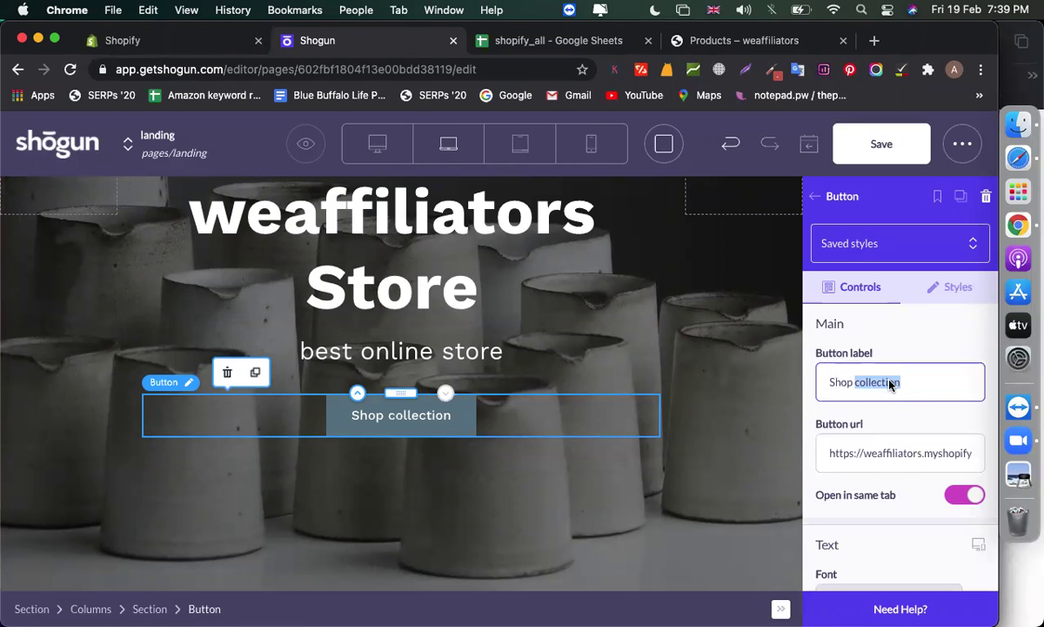
type("now")
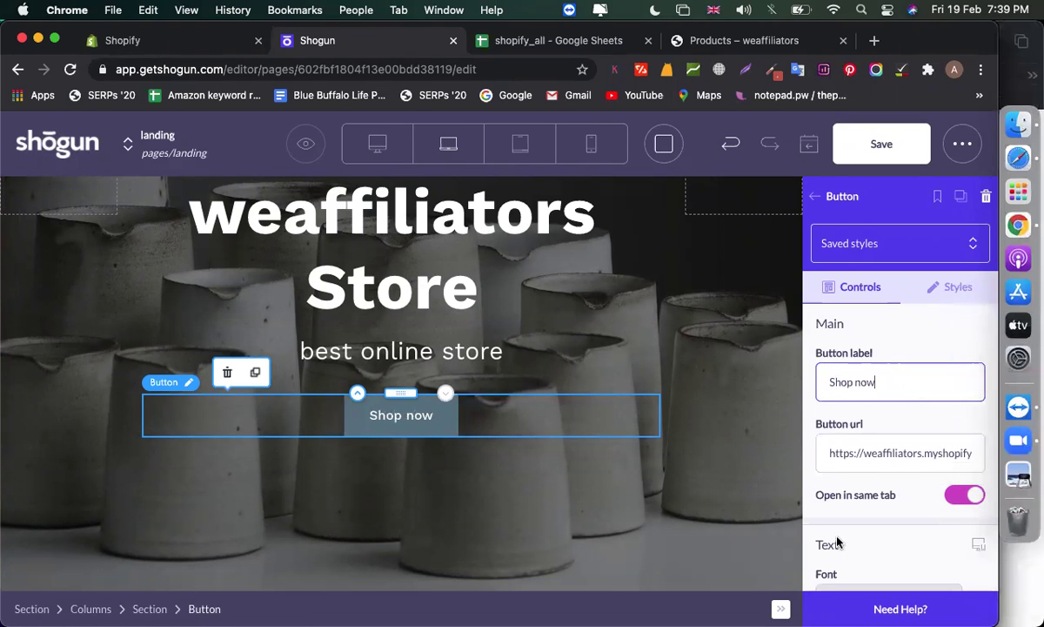
Try Full width on the Shop now button, then return it to its natural width
scroll(818, 551, "down", 1)
scroll(818, 551, "down", 3)
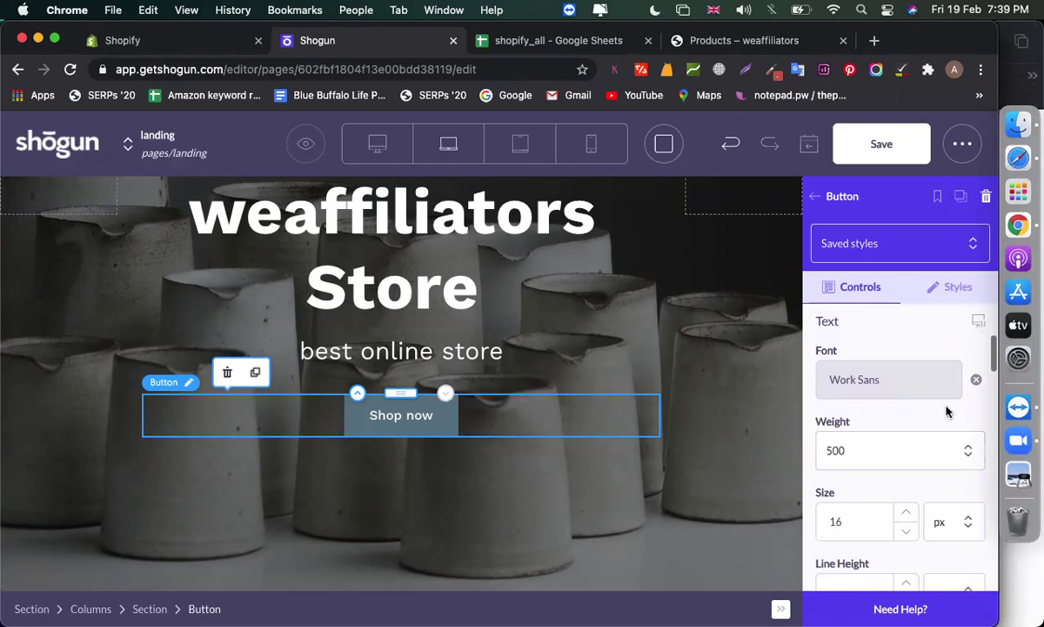
scroll(947, 412, "down", 5)
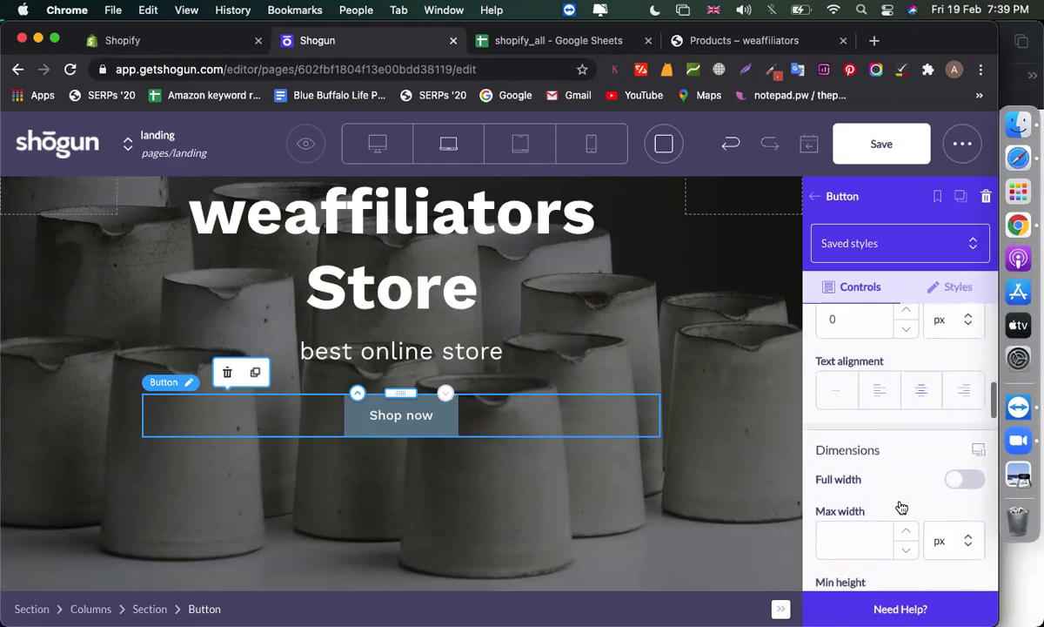
scroll(902, 507, "down", 1)
left_click(967, 463)
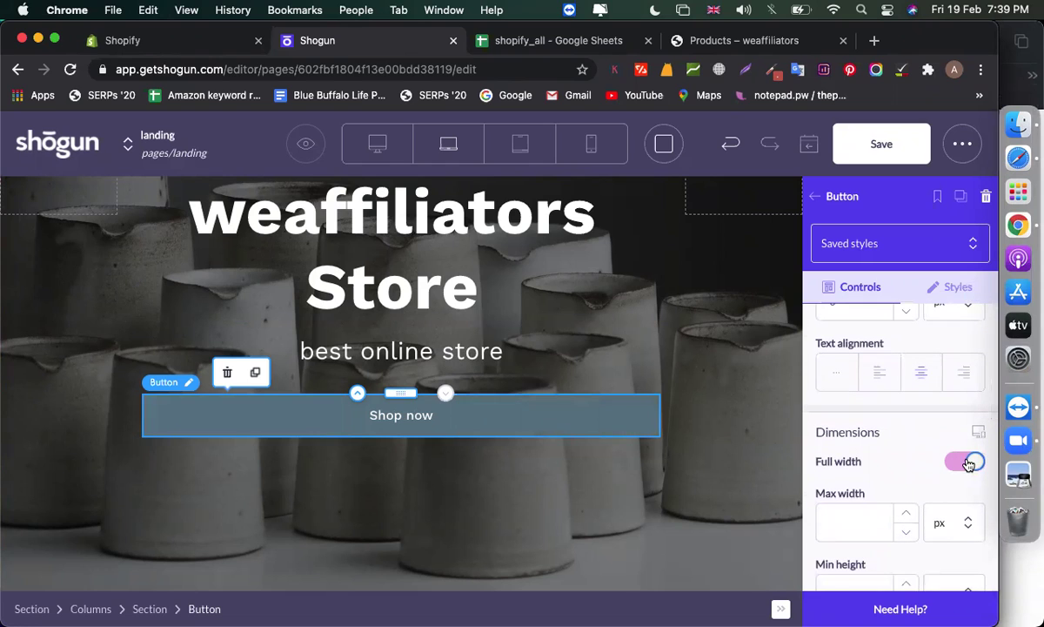
left_click(967, 463)
scroll(932, 489, "down", 8)
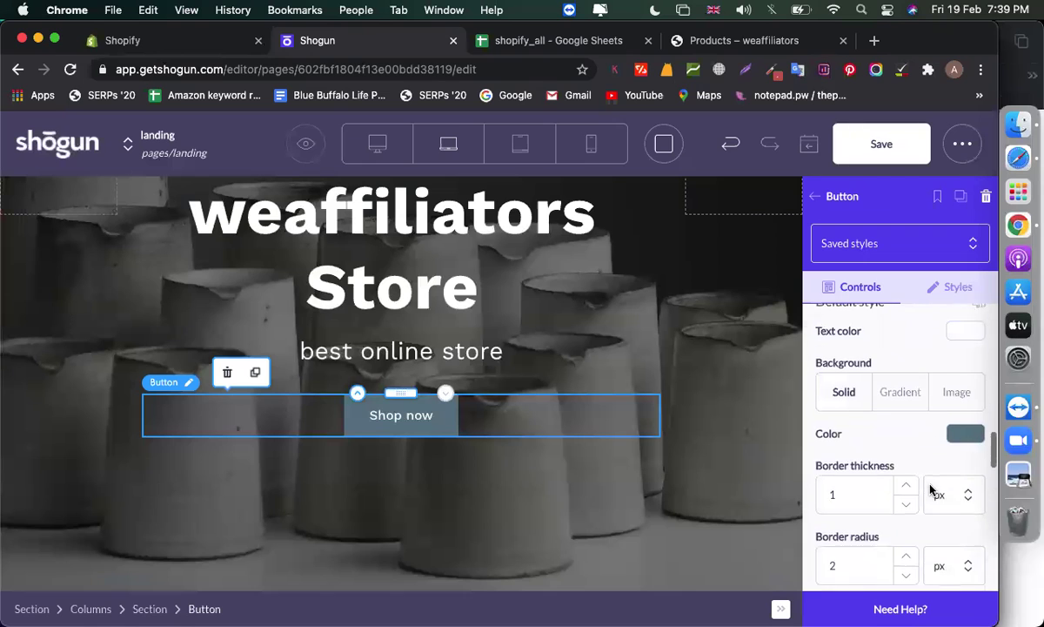
Give the Shop now button a bright purple background colour
left_click(968, 422)
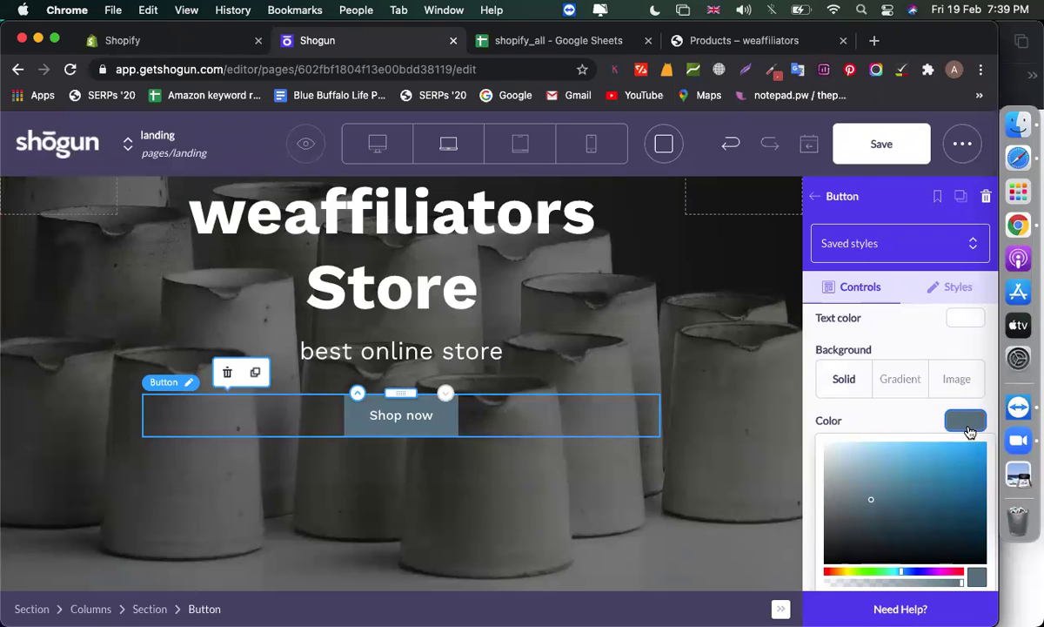
left_click(928, 576)
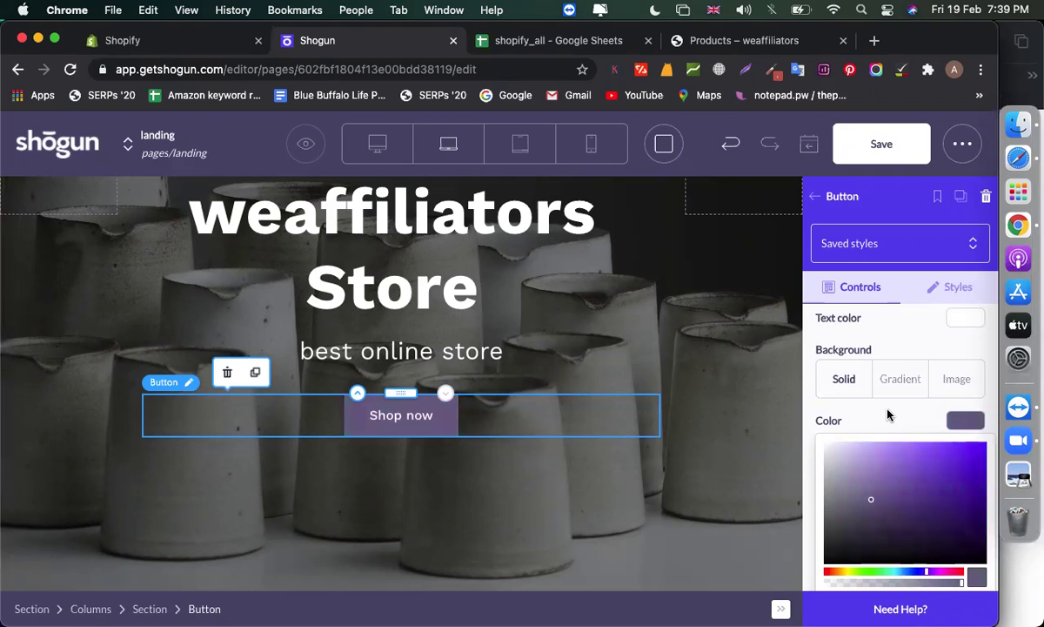
left_click(923, 448)
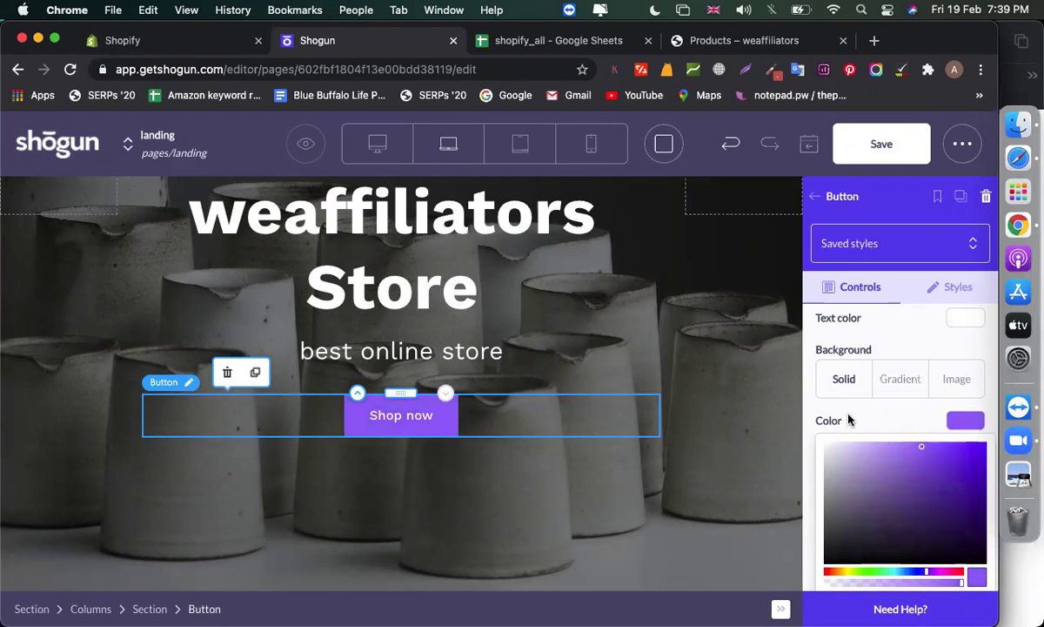
scroll(849, 420, "down", 3)
scroll(938, 408, "down", 2)
scroll(939, 407, "down", 5)
scroll(939, 407, "up", 3)
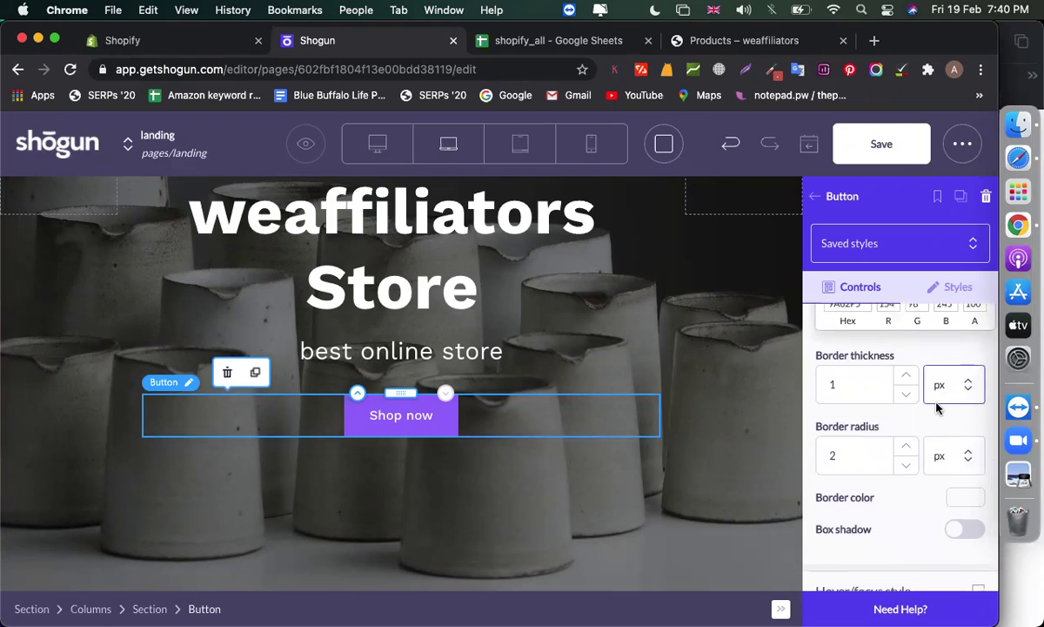
Set a red border colour and a 5 px border thickness on the button
left_click(958, 498)
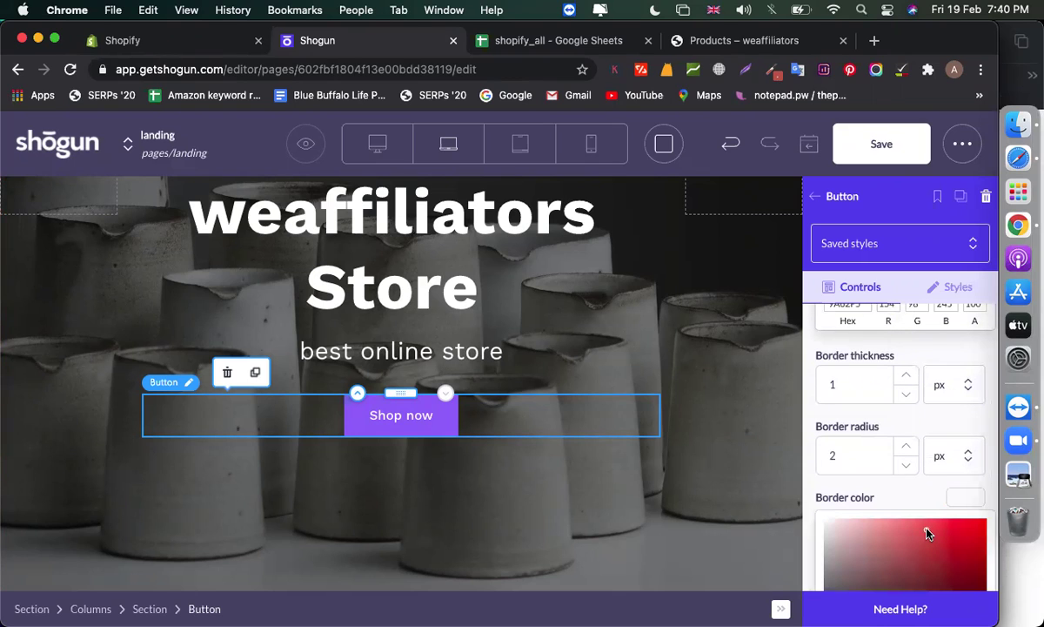
scroll(918, 497, "down", 2)
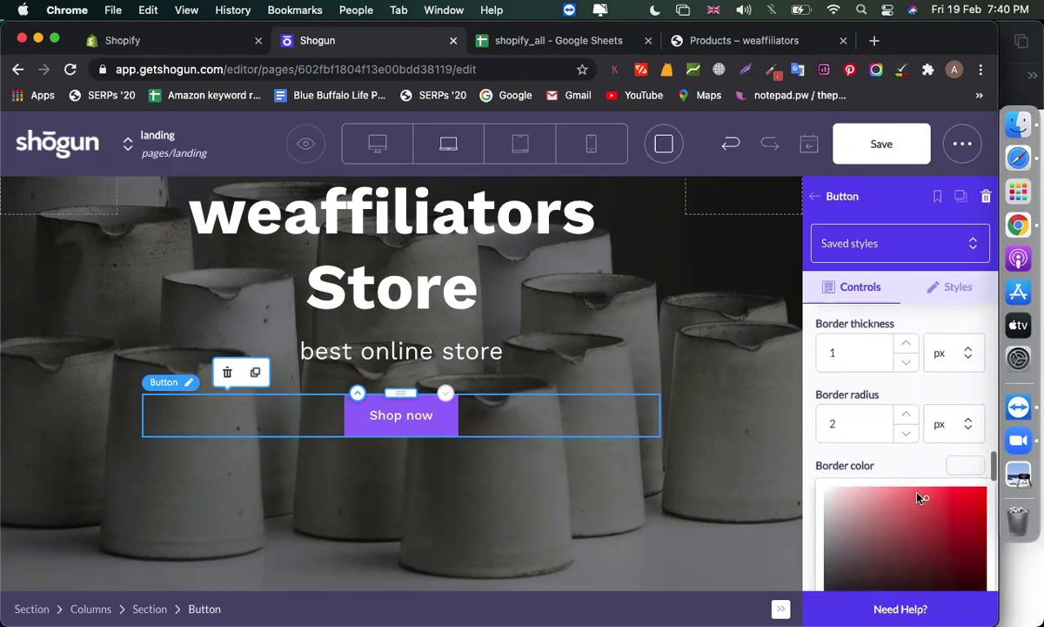
left_click(962, 427)
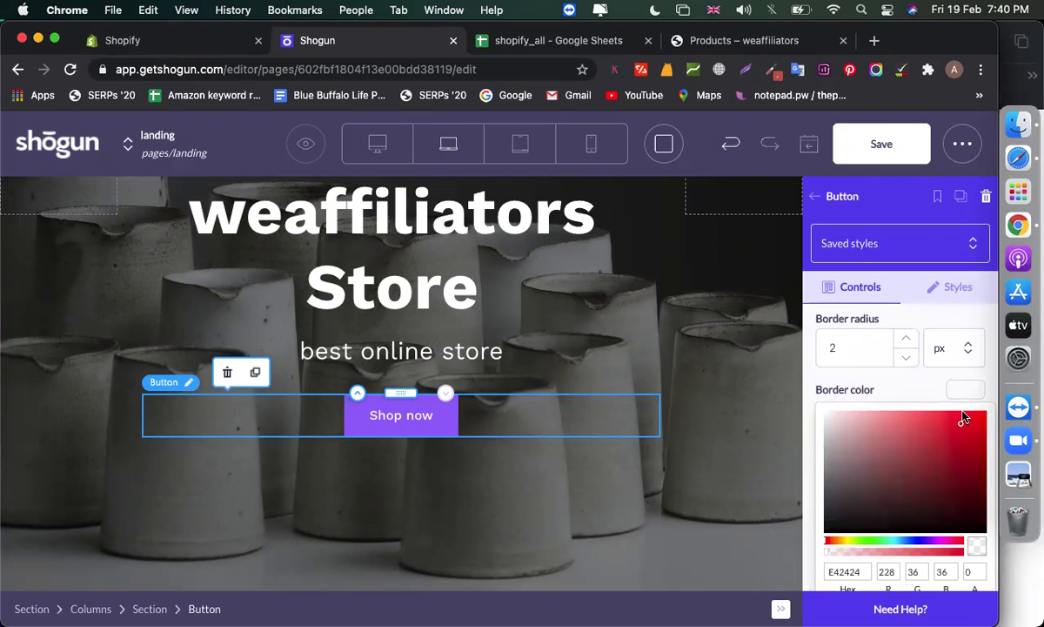
left_click(965, 396)
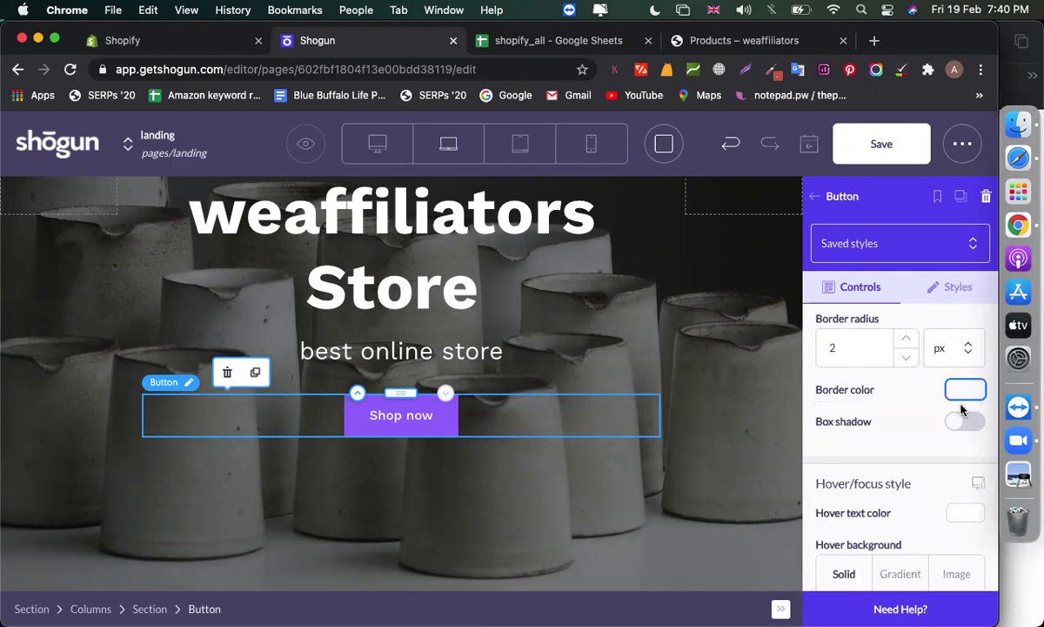
scroll(870, 392, "up", 2)
left_click(879, 386)
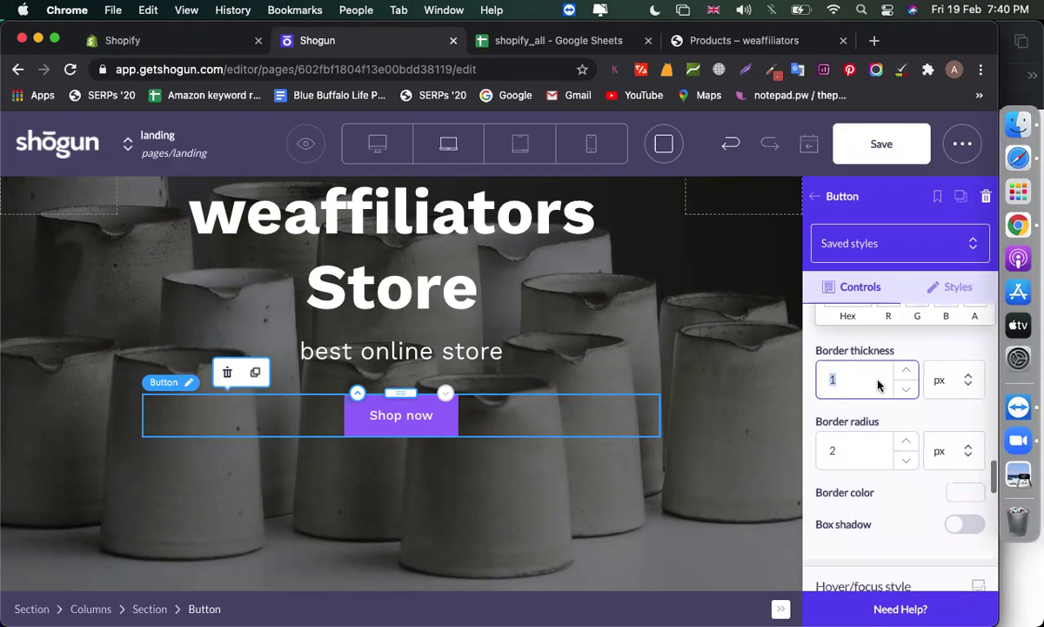
type("5")
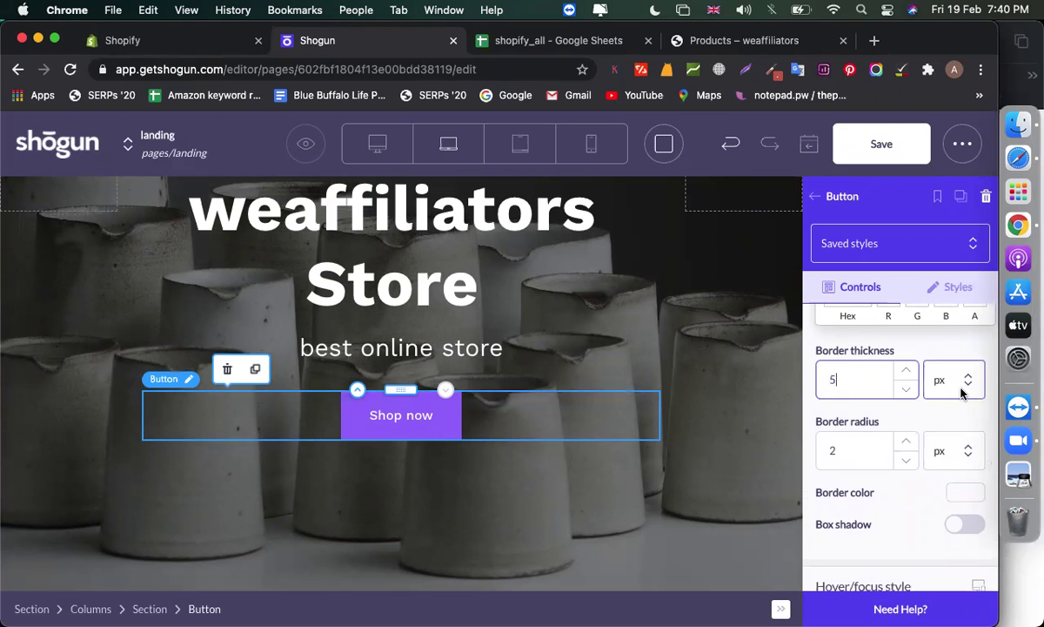
Change the button's border colour to a blue shade
scroll(913, 452, "down", 1)
left_click(954, 444)
scroll(905, 502, "down", 1)
scroll(905, 502, "down", 1)
left_click(905, 501)
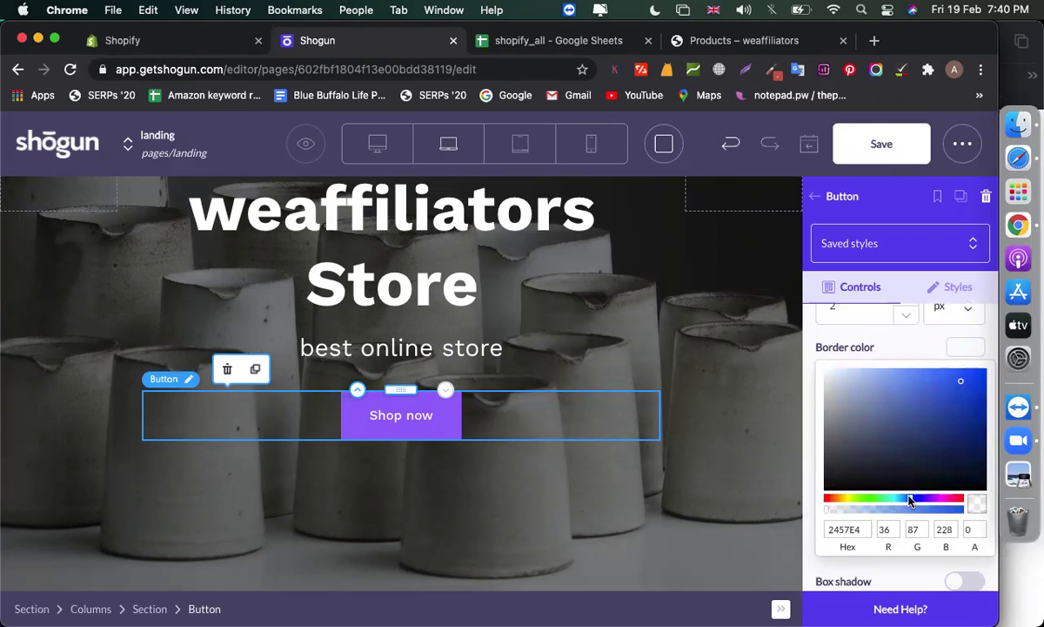
left_click_drag(961, 385, 896, 441)
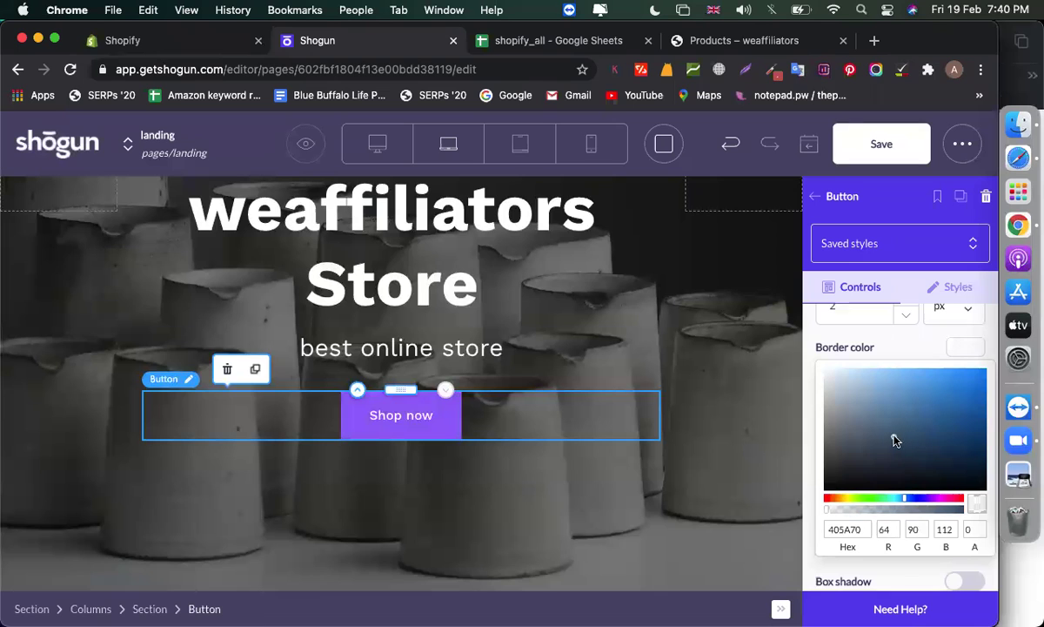
left_click(953, 343)
scroll(564, 440, "down", 1)
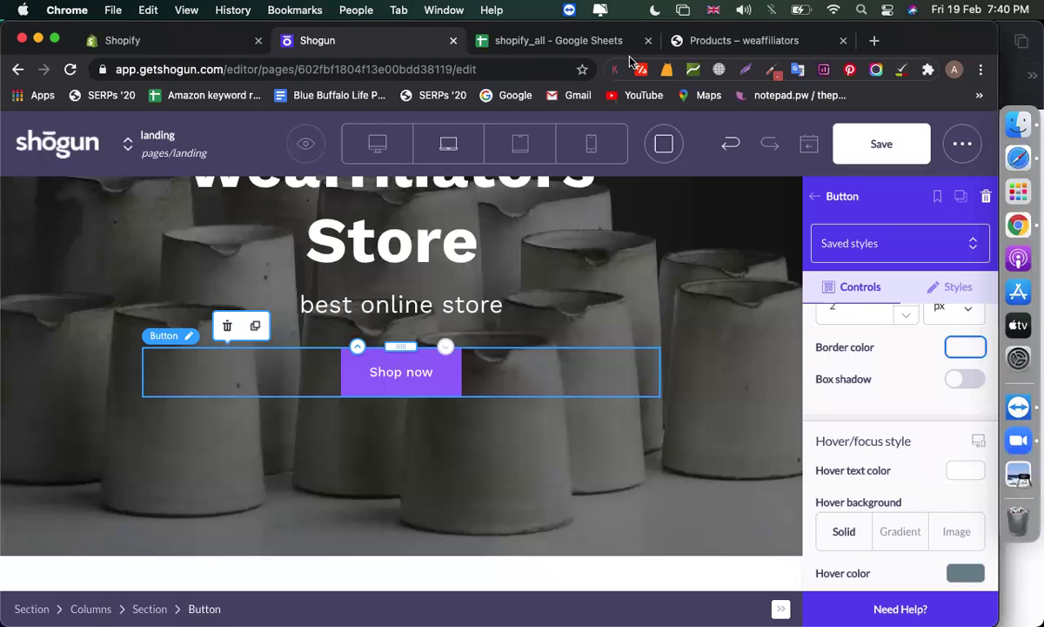
scroll(598, 221, "down", 8)
scroll(319, 253, "up", 4)
scroll(317, 255, "up", 5)
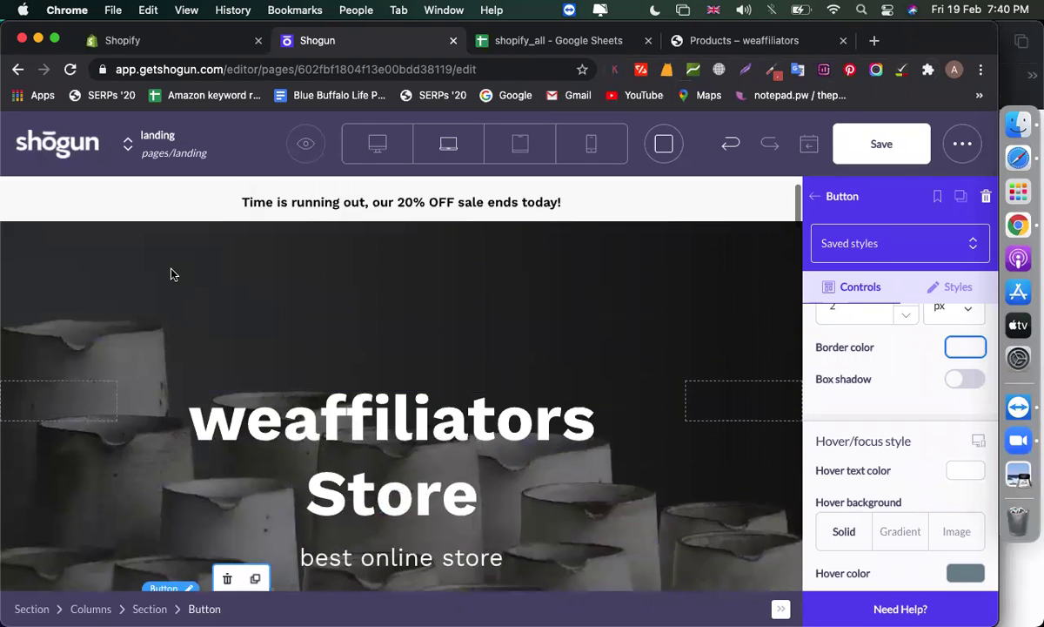
left_click(188, 310)
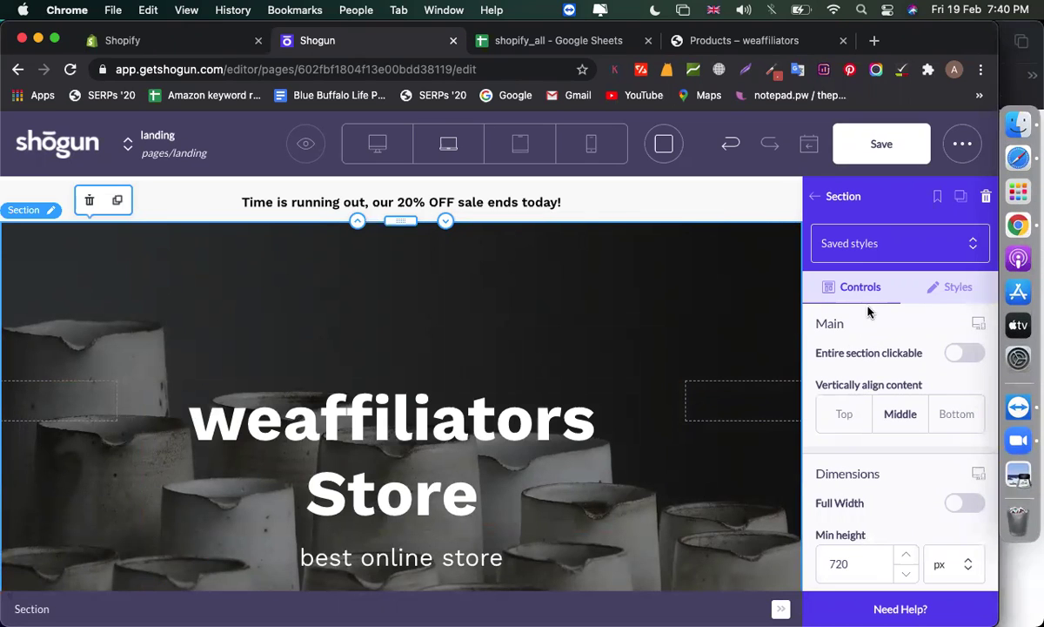
left_click(949, 287)
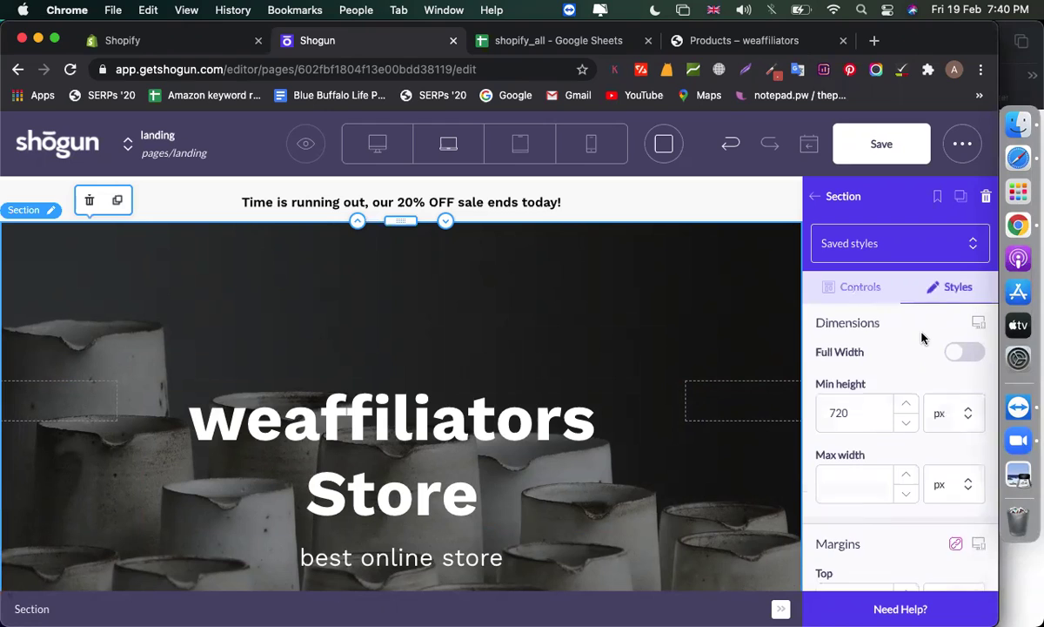
scroll(923, 338, "down", 5)
scroll(924, 338, "up", 3)
left_click(860, 288)
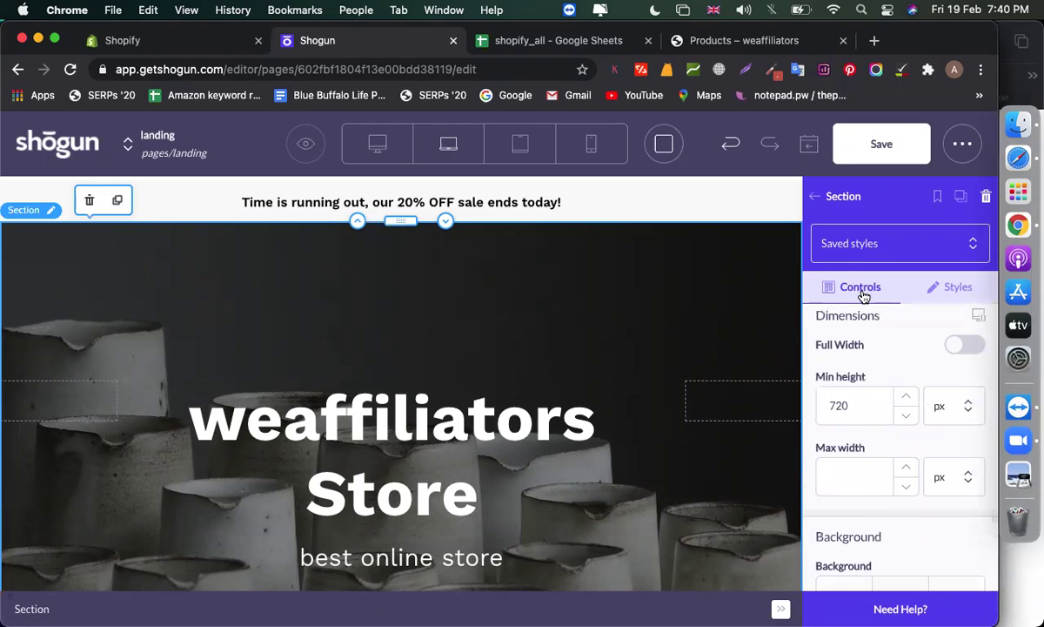
scroll(858, 409, "up", 2)
scroll(858, 411, "down", 1)
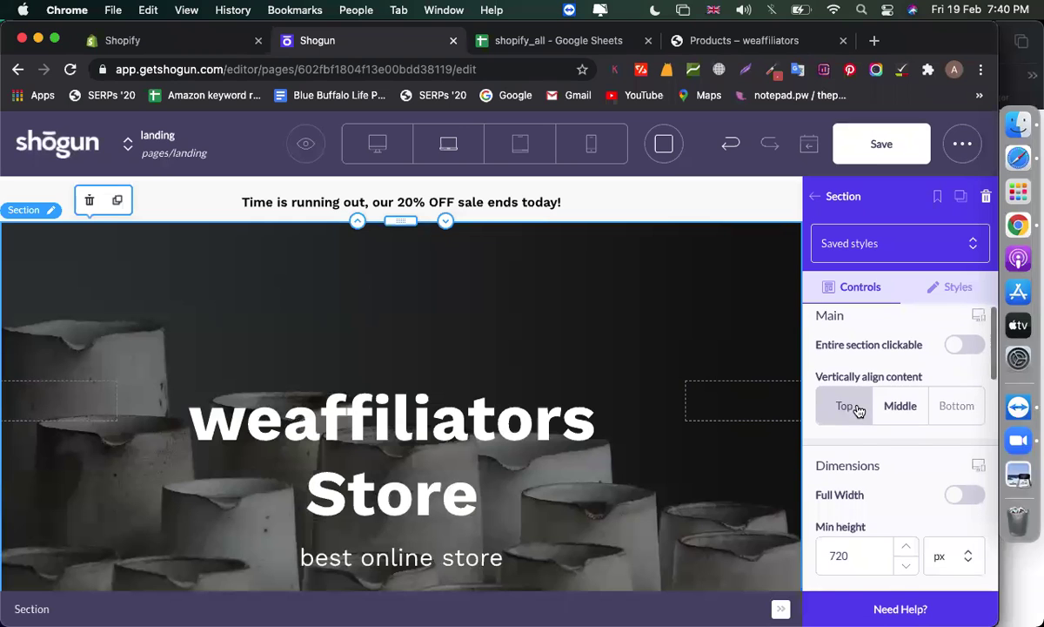
scroll(858, 410, "down", 8)
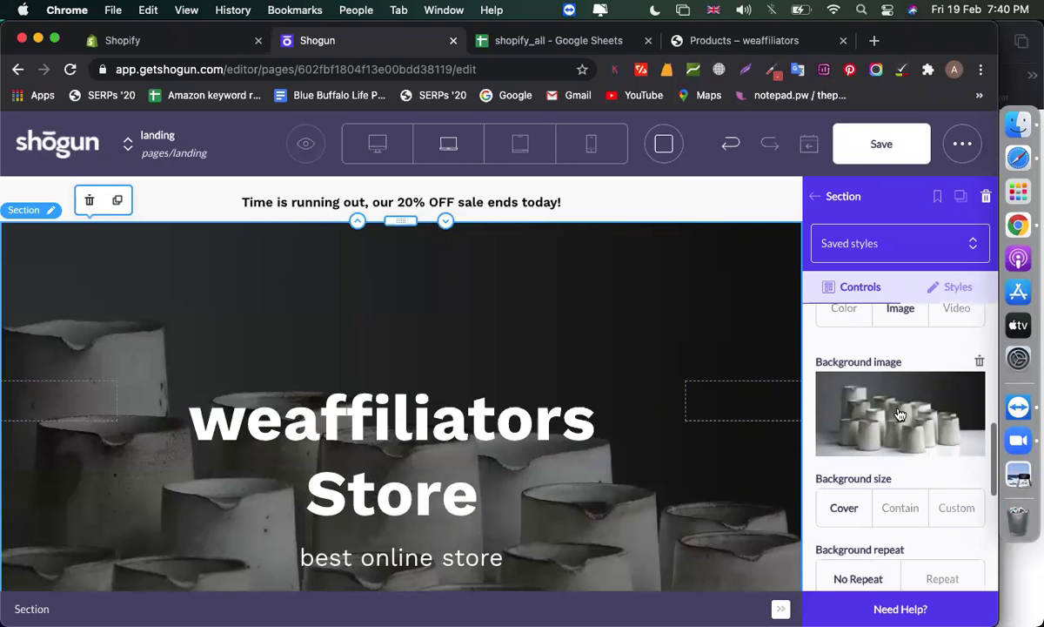
scroll(900, 415, "down", 1)
left_click(903, 418)
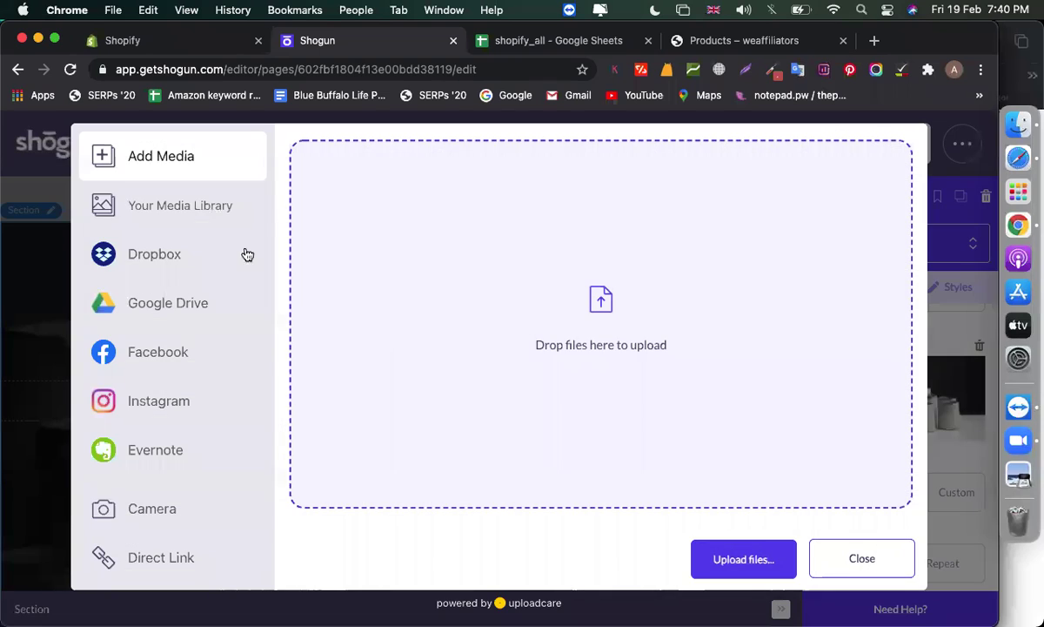
left_click(257, 219)
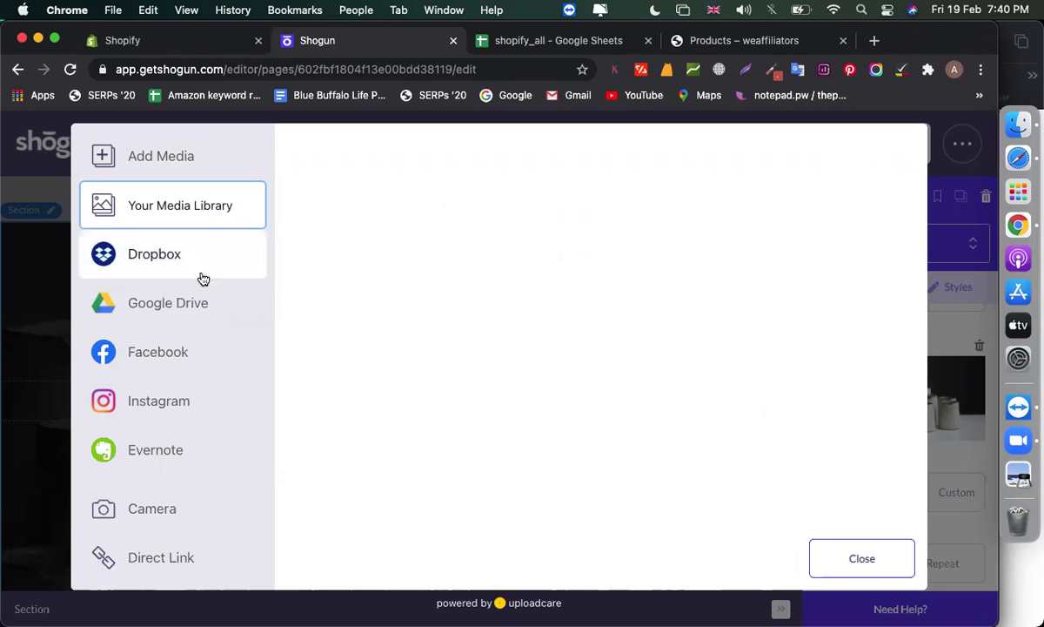
left_click(158, 172)
left_click(177, 221)
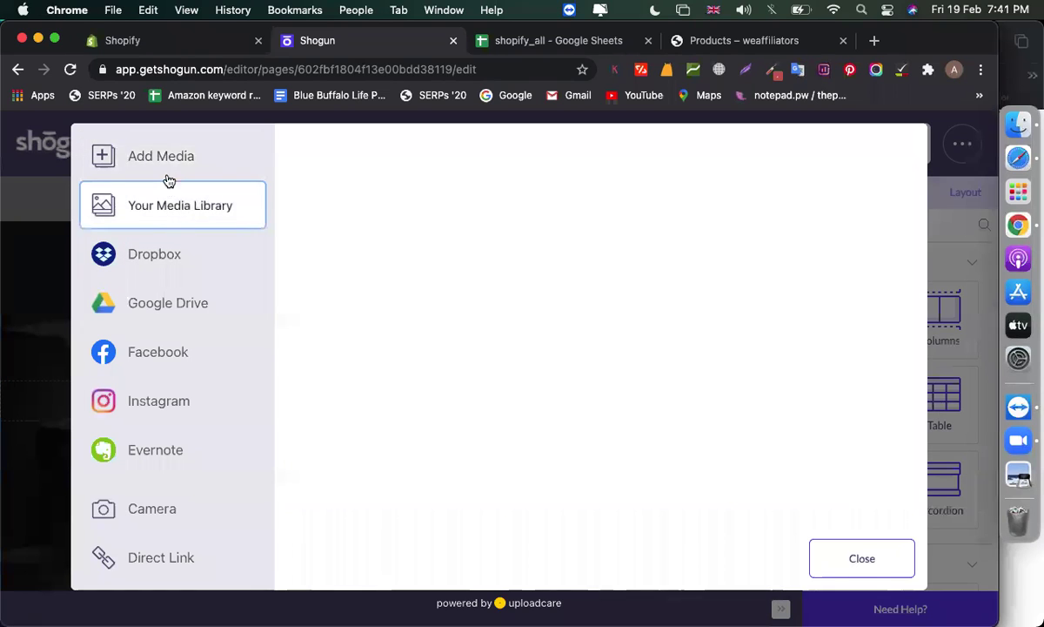
left_click(168, 179)
left_click(182, 214)
left_click(821, 559)
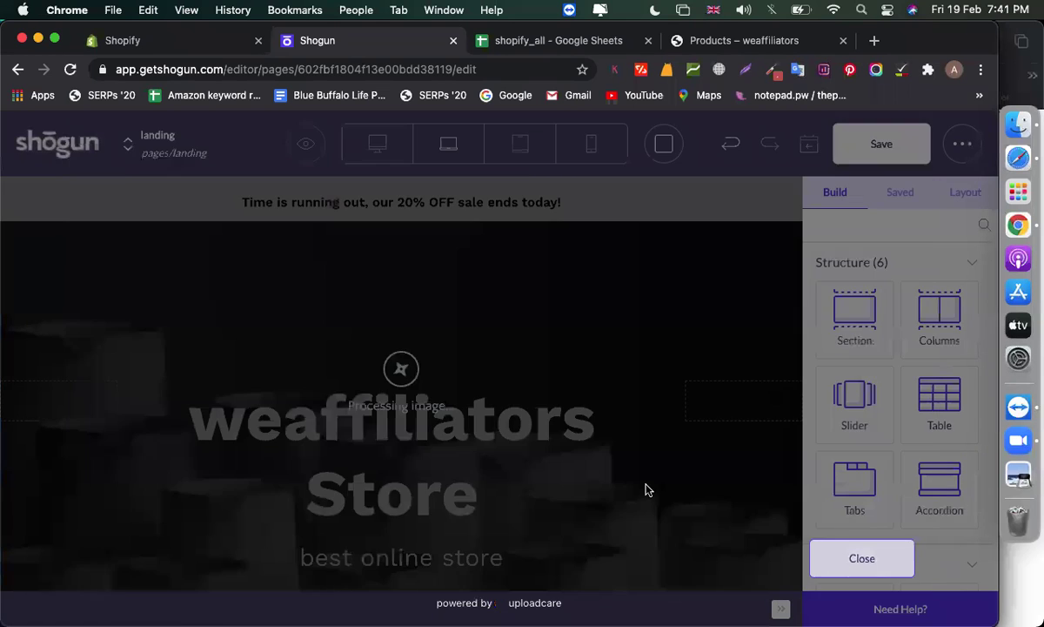
scroll(572, 462, "down", 3)
scroll(573, 462, "down", 5)
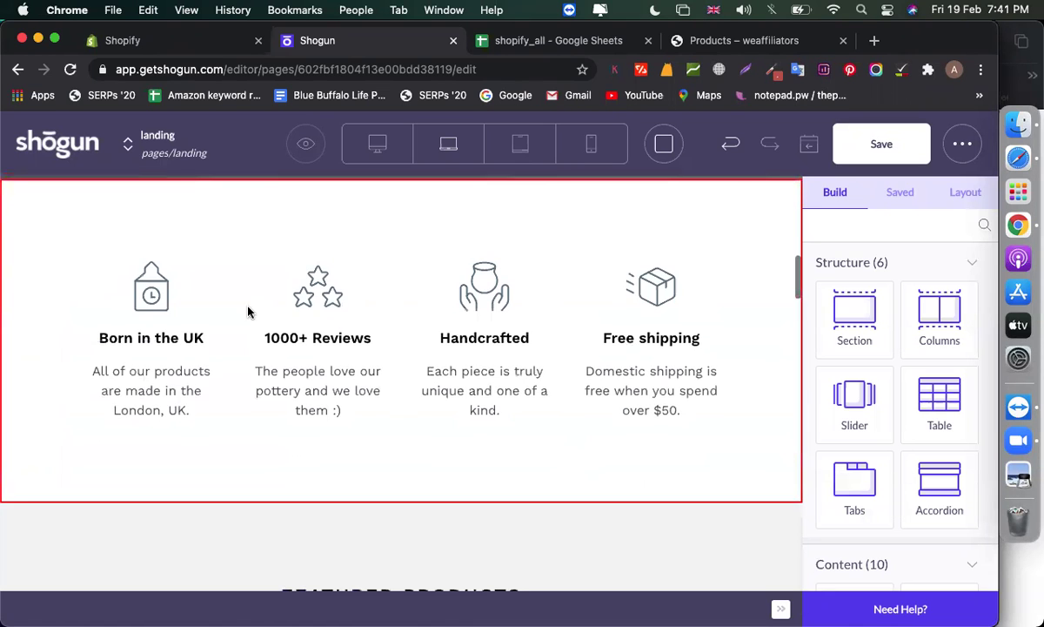
scroll(351, 501, "down", 5)
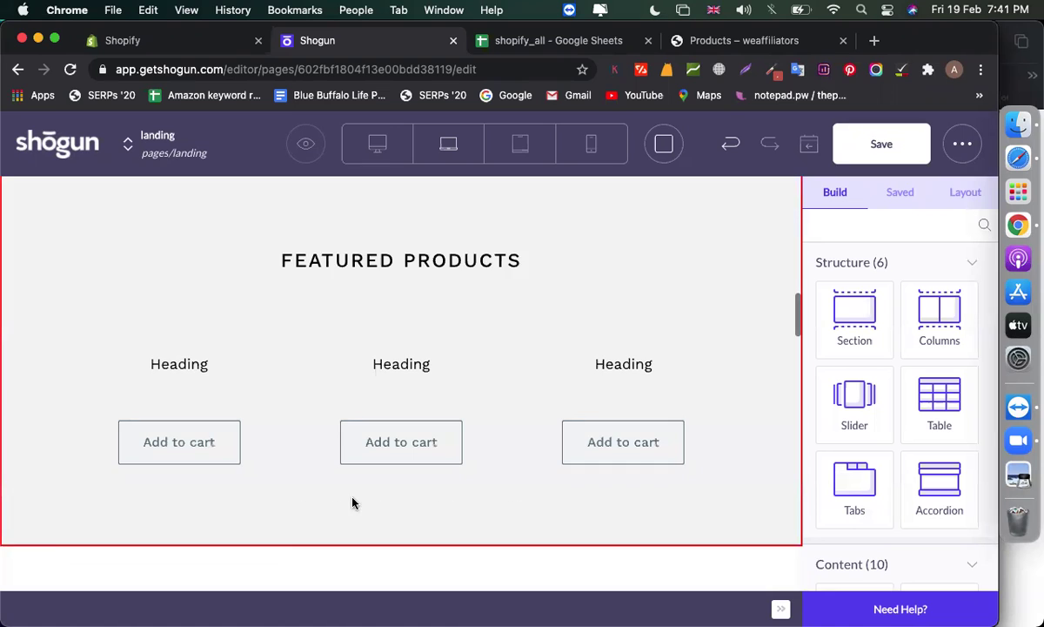
scroll(339, 433, "down", 7)
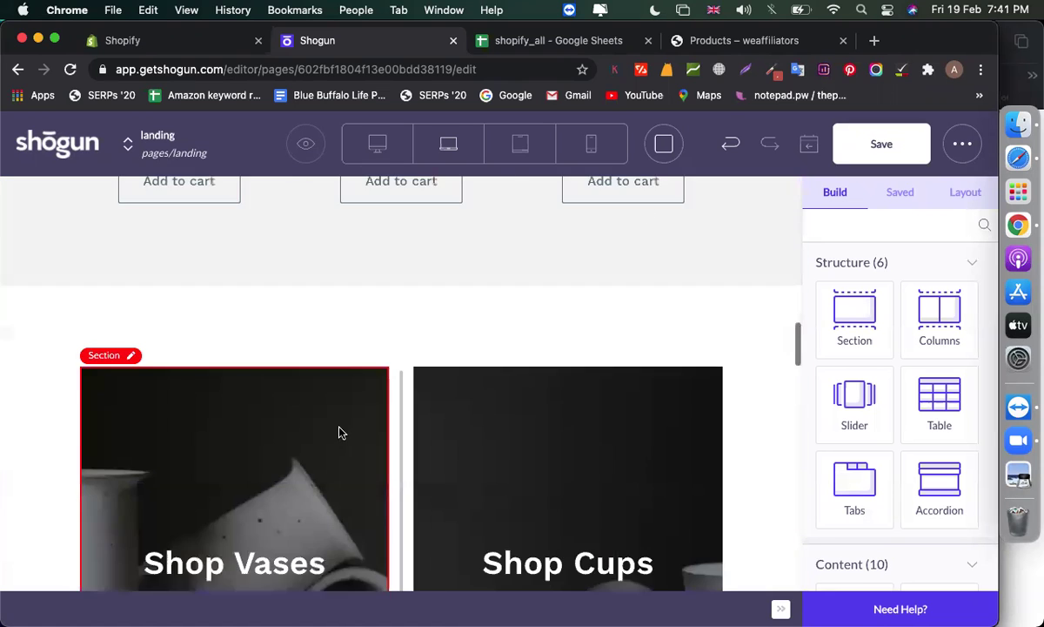
scroll(340, 433, "down", 8)
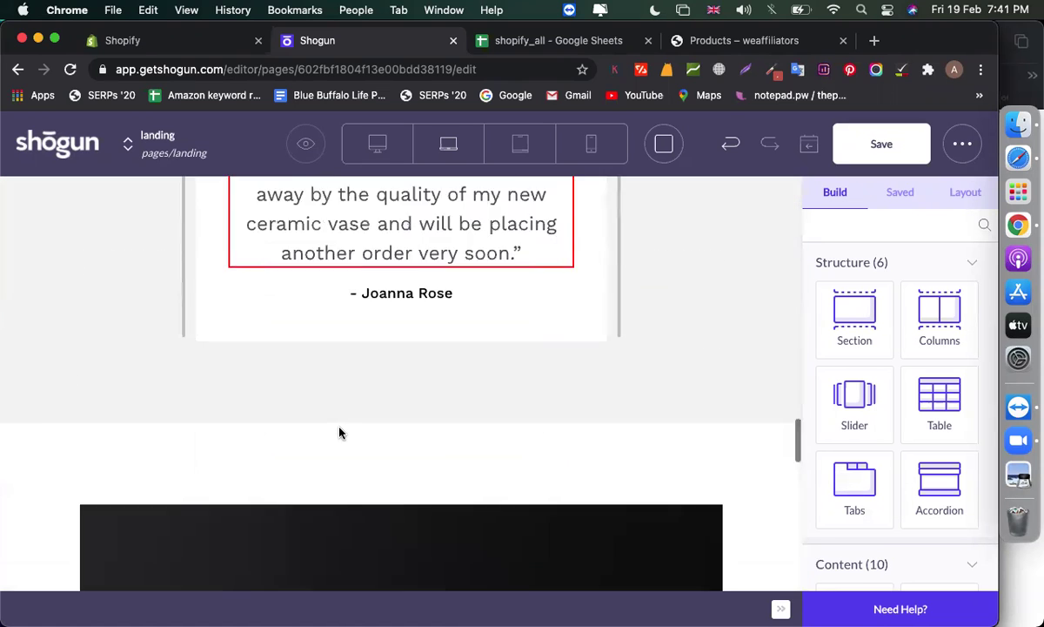
scroll(340, 433, "down", 8)
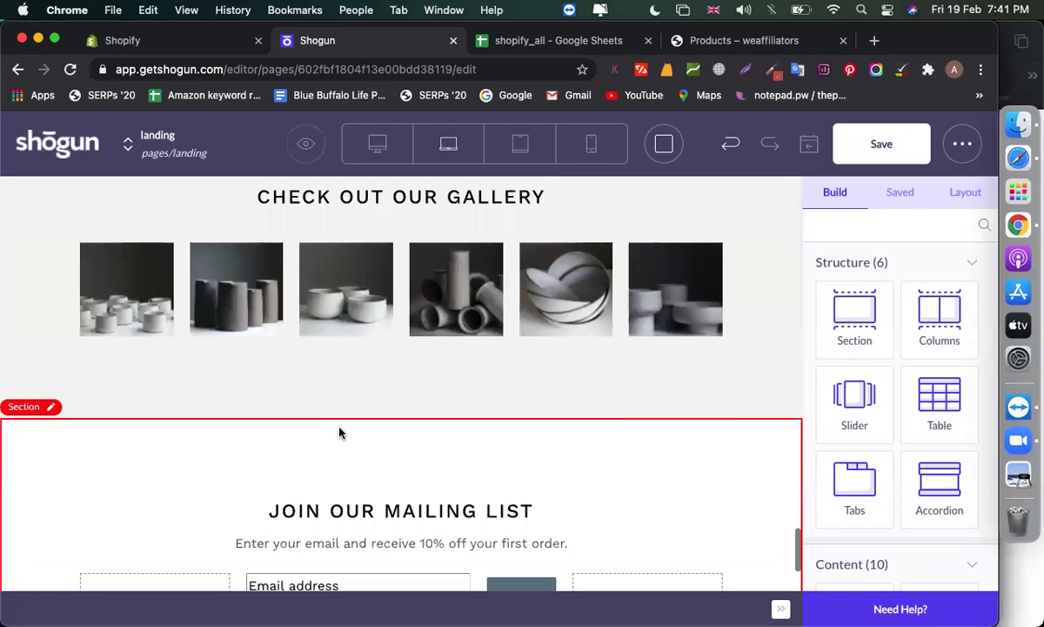
scroll(338, 431, "up", 2)
left_click(126, 376)
left_click(222, 376)
left_click(335, 379)
left_click(402, 383)
left_click(457, 388)
left_click(566, 383)
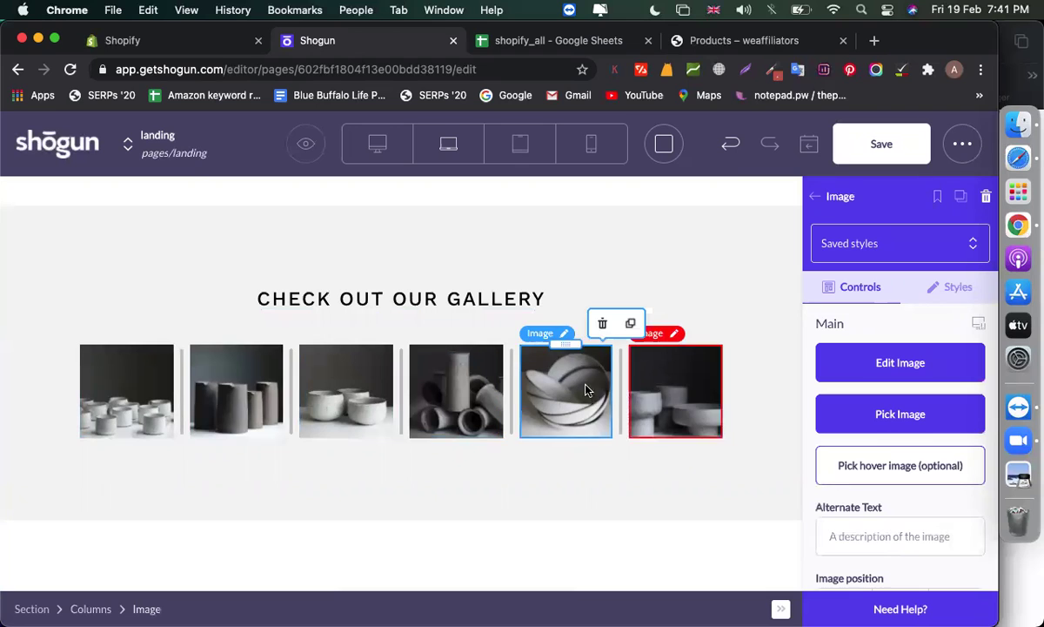
left_click(675, 383)
left_click(372, 299)
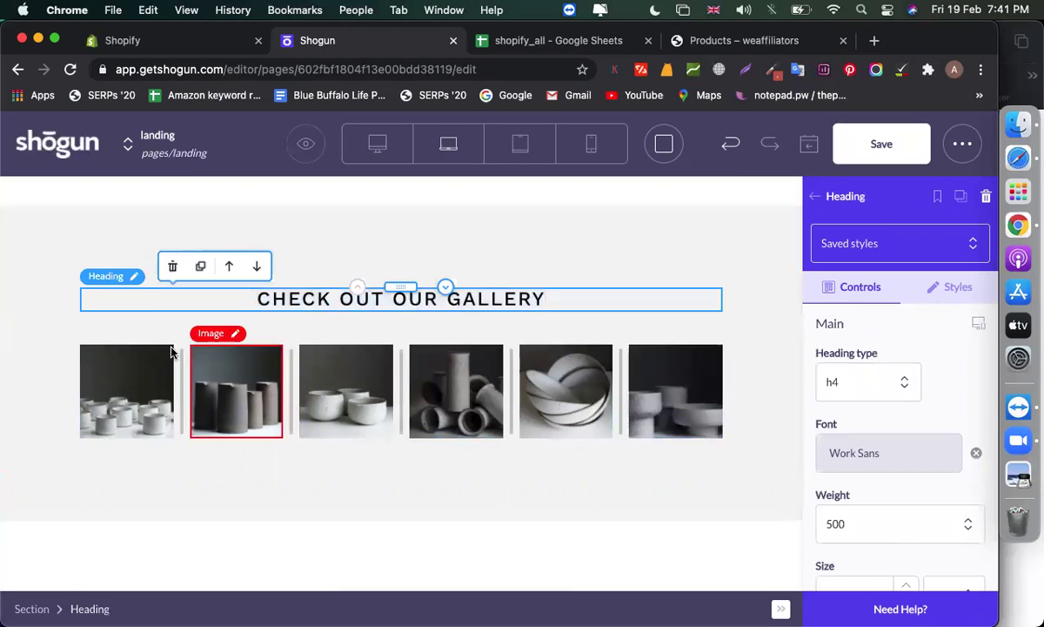
left_click(92, 349)
scroll(85, 341, "down", 3)
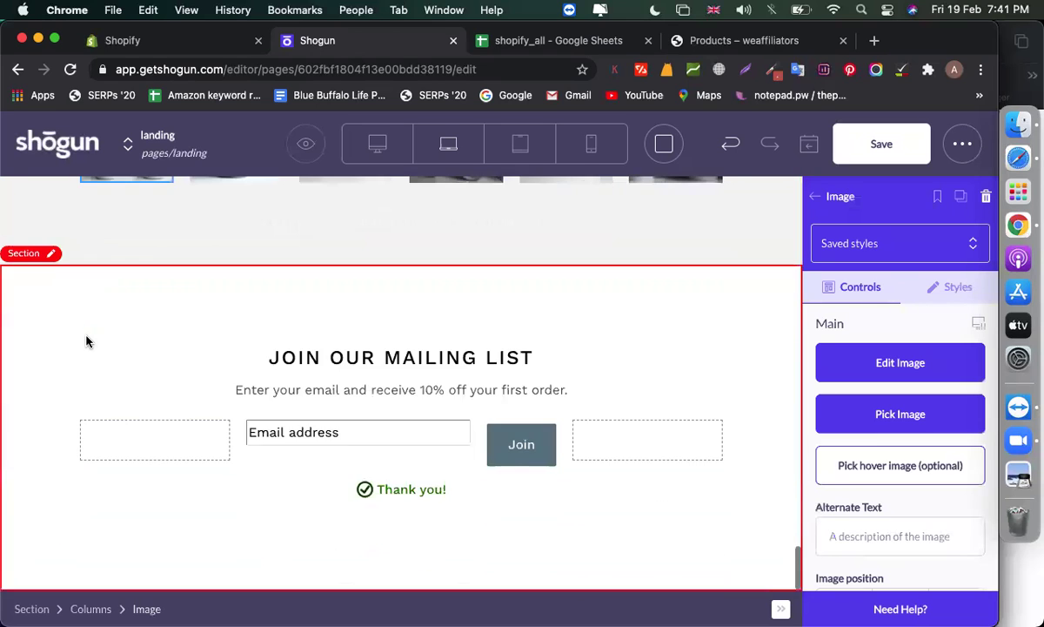
scroll(86, 341, "up", 8)
scroll(86, 341, "down", 2)
scroll(415, 315, "up", 5)
scroll(415, 315, "down", 10)
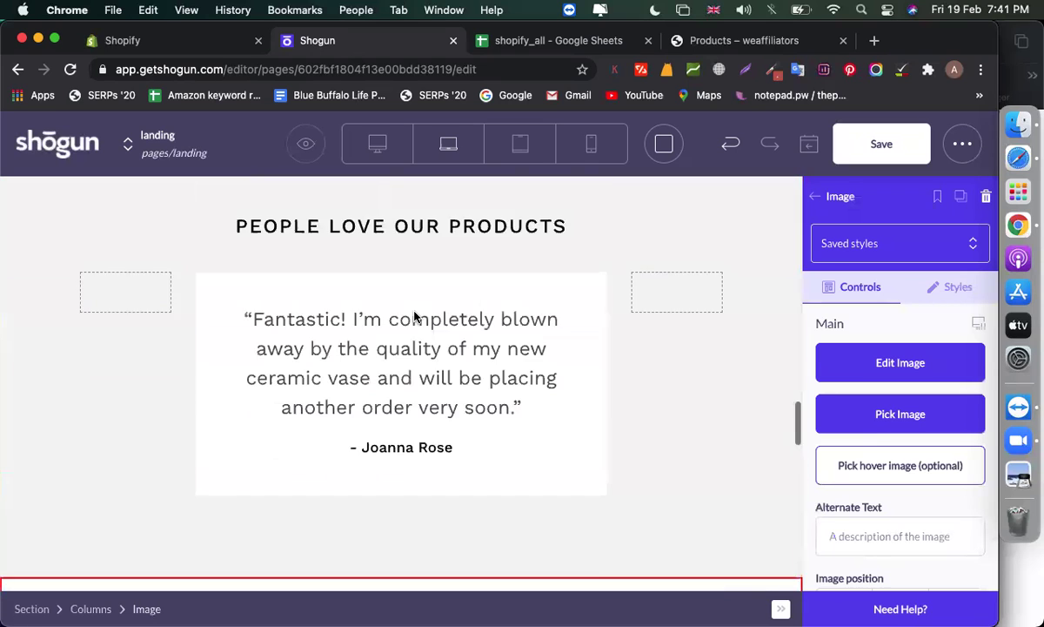
scroll(415, 317, "up", 4)
scroll(416, 316, "down", 3)
scroll(415, 317, "up", 3)
scroll(415, 317, "up", 2)
scroll(415, 317, "down", 4)
left_click(816, 196)
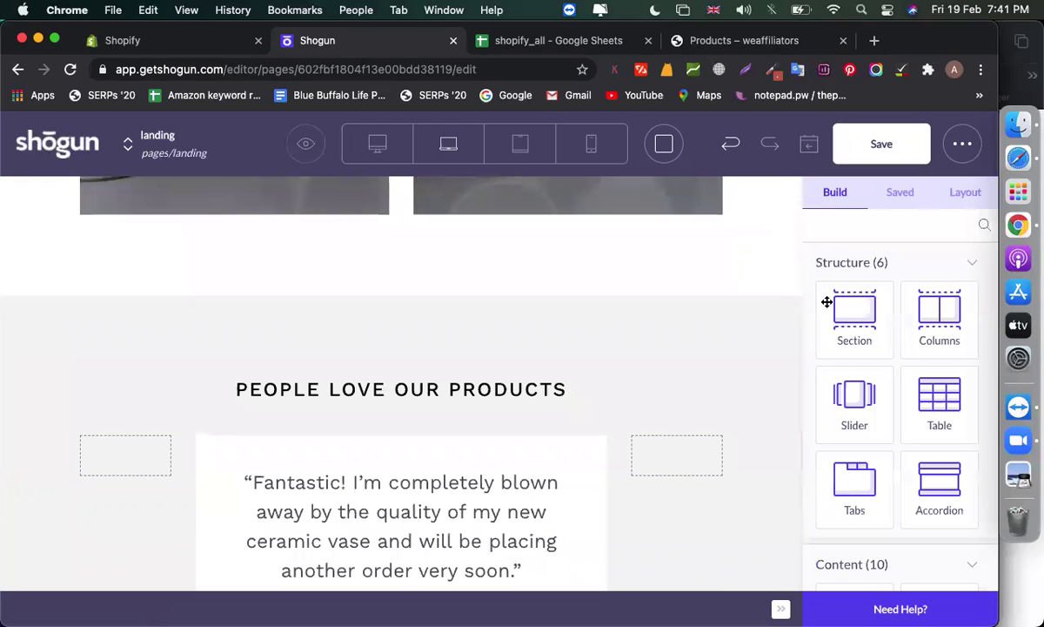
scroll(886, 373, "down", 10)
scroll(886, 373, "down", 10)
scroll(660, 340, "down", 5)
Add a Social block below the testimonial with a second YouTube profile linked to '#'
left_click_drag(846, 428, 355, 295)
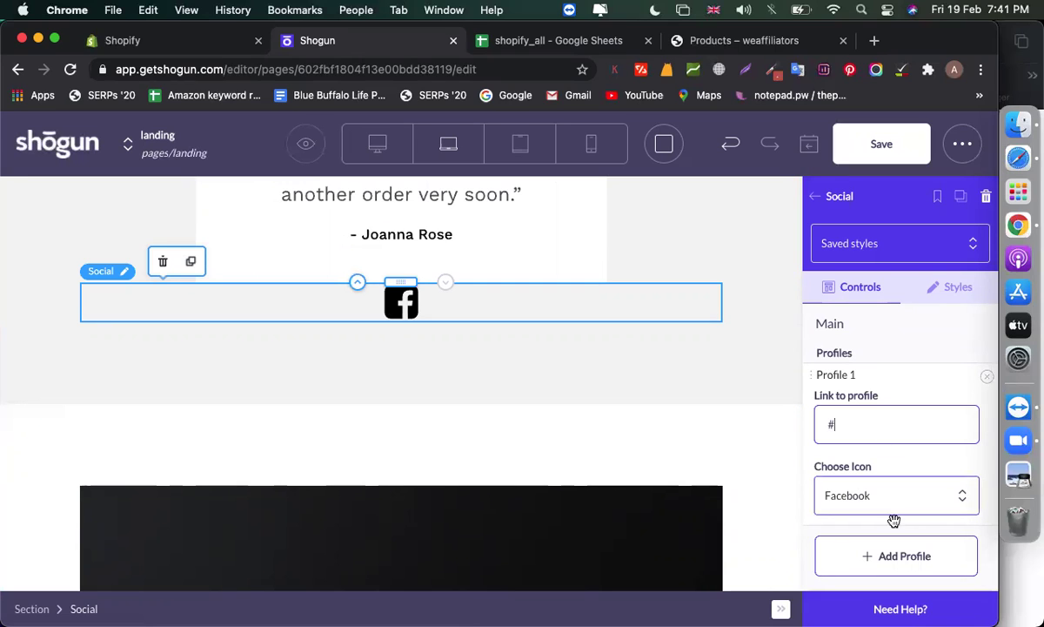
left_click(876, 557)
scroll(870, 487, "down", 3)
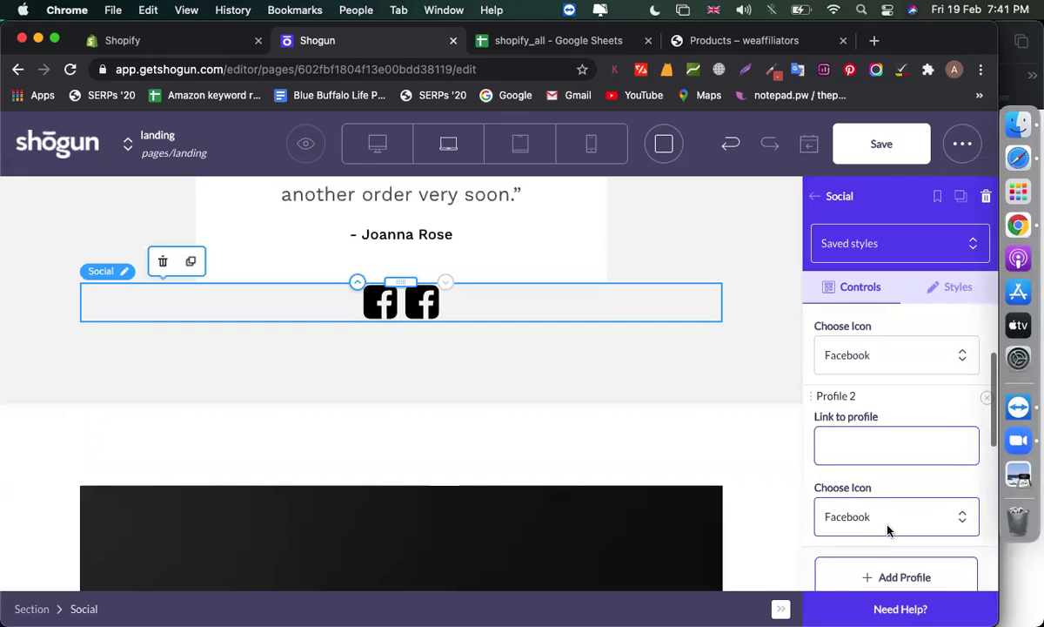
left_click(888, 529)
left_click(860, 510)
left_click(890, 355)
type("#")
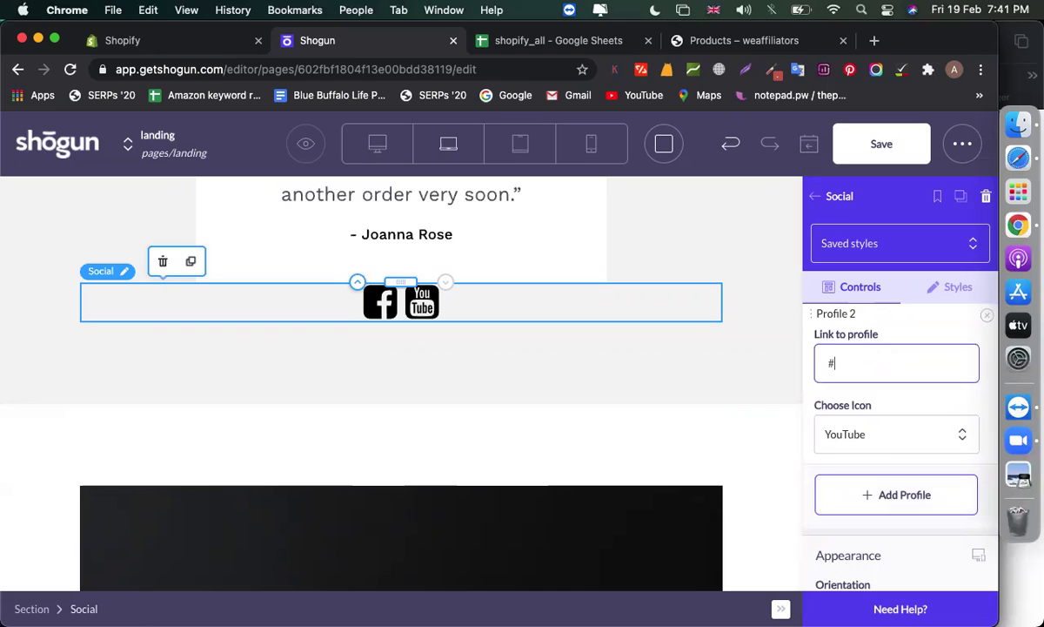
Review the social block's style settings, then return to the page elements list
scroll(886, 434, "down", 3)
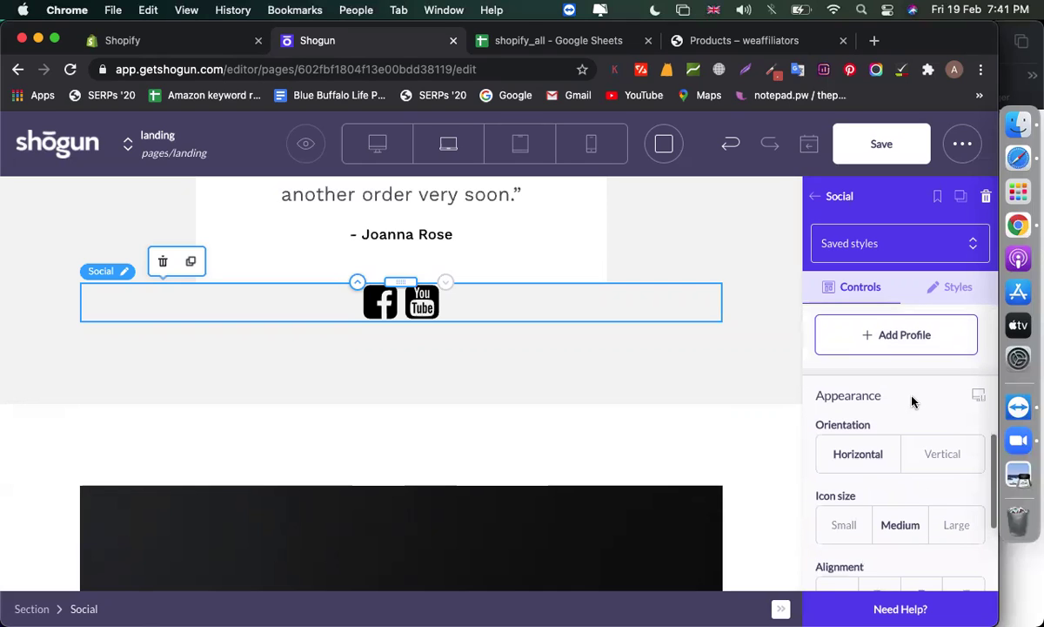
left_click(958, 287)
scroll(879, 435, "up", 5)
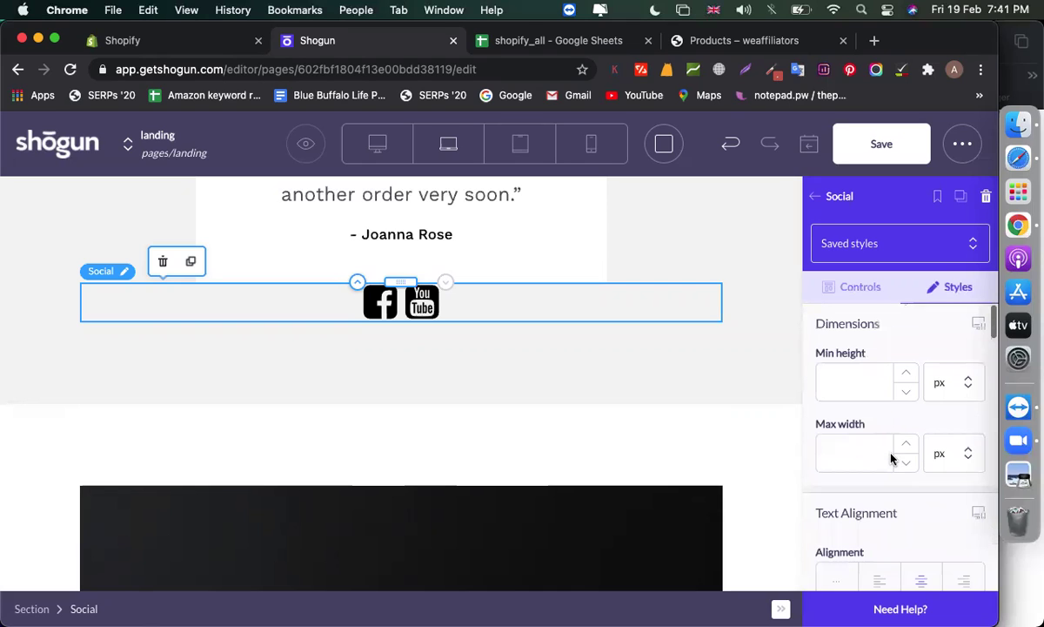
left_click(861, 287)
scroll(868, 394, "up", 1)
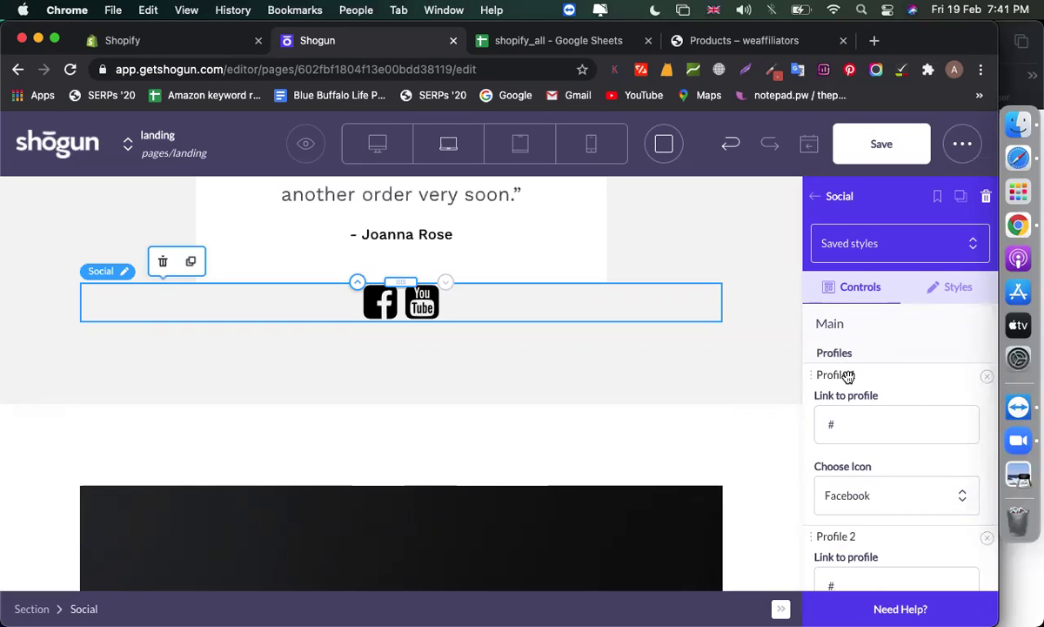
scroll(912, 403, "down", 5)
scroll(873, 405, "down", 5)
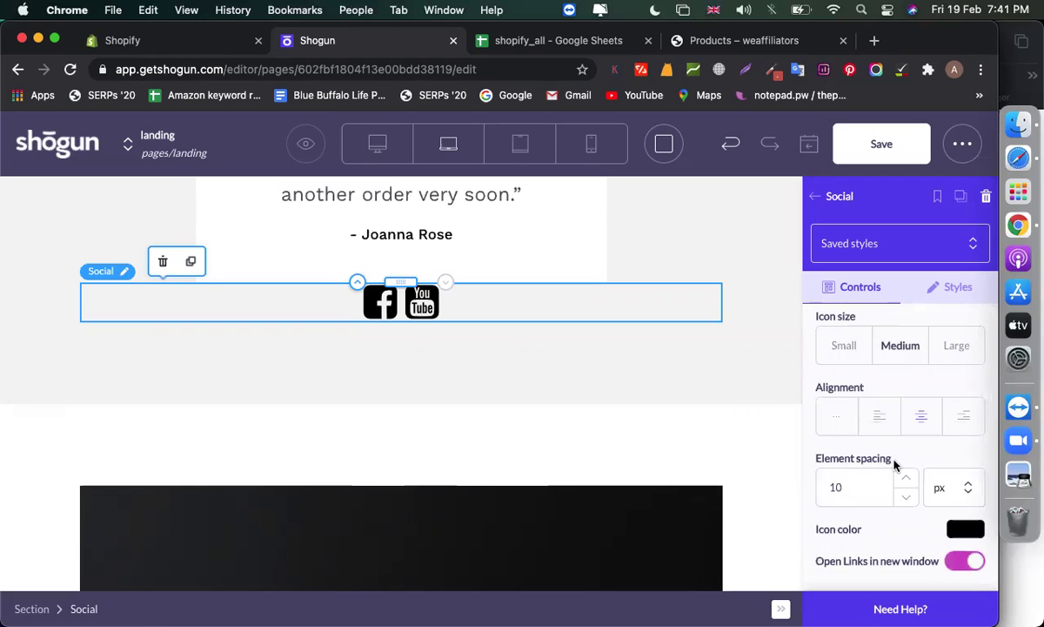
scroll(895, 465, "up", 5)
left_click(815, 196)
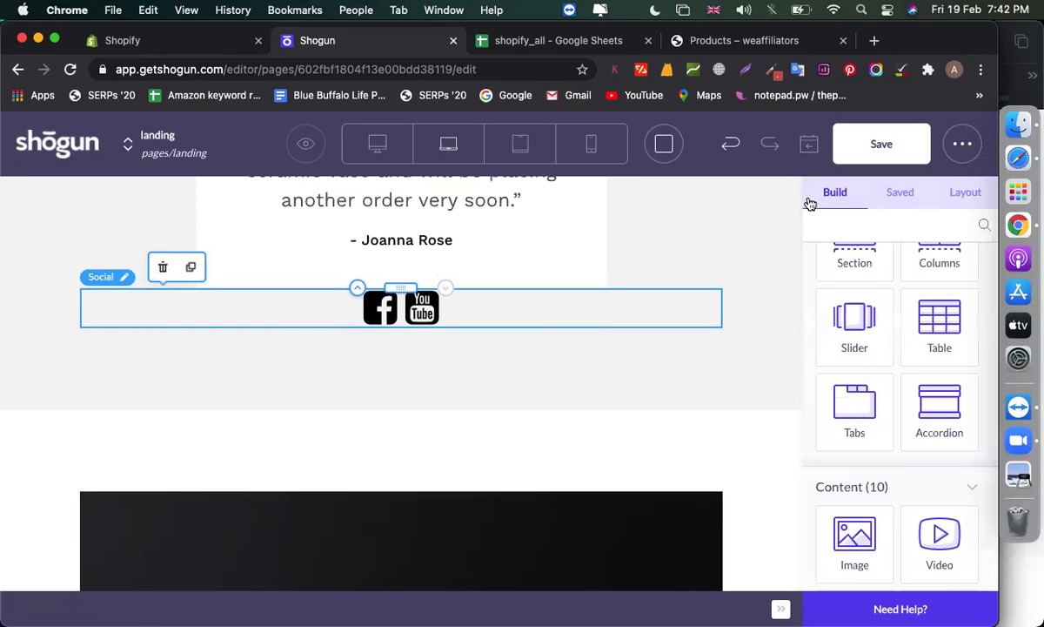
Add a contact form block below the social icons
scroll(862, 301, "down", 5)
scroll(708, 380, "down", 3)
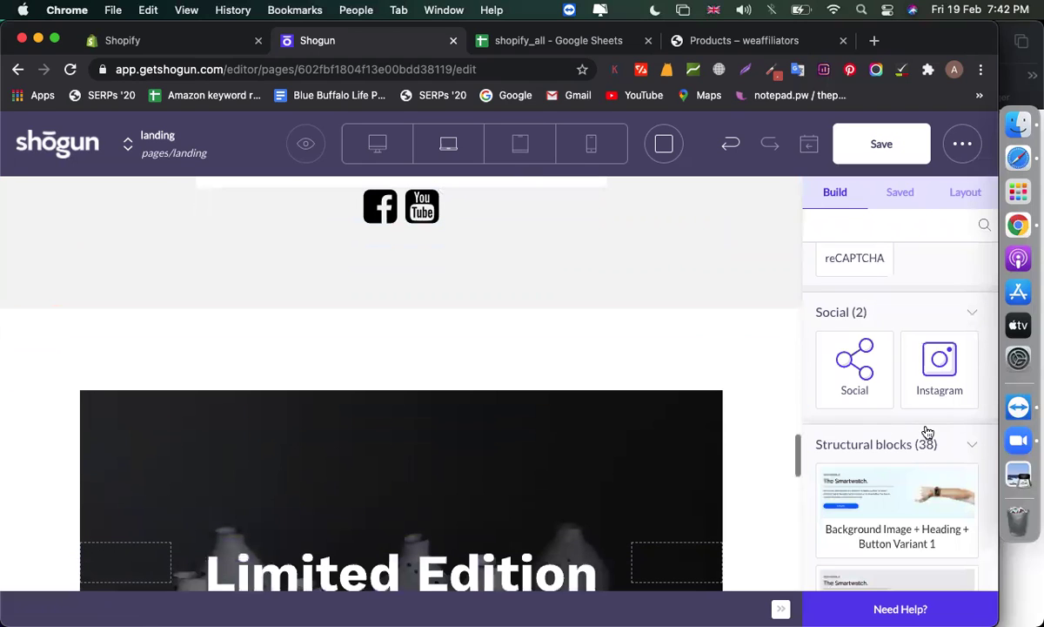
scroll(898, 424, "down", 6)
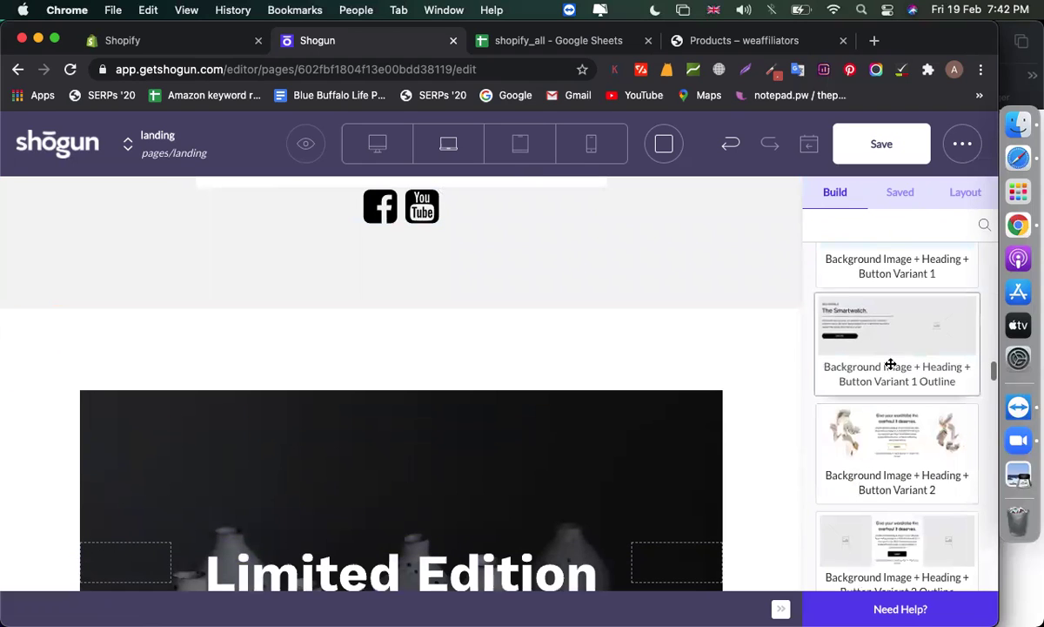
scroll(891, 364, "down", 5)
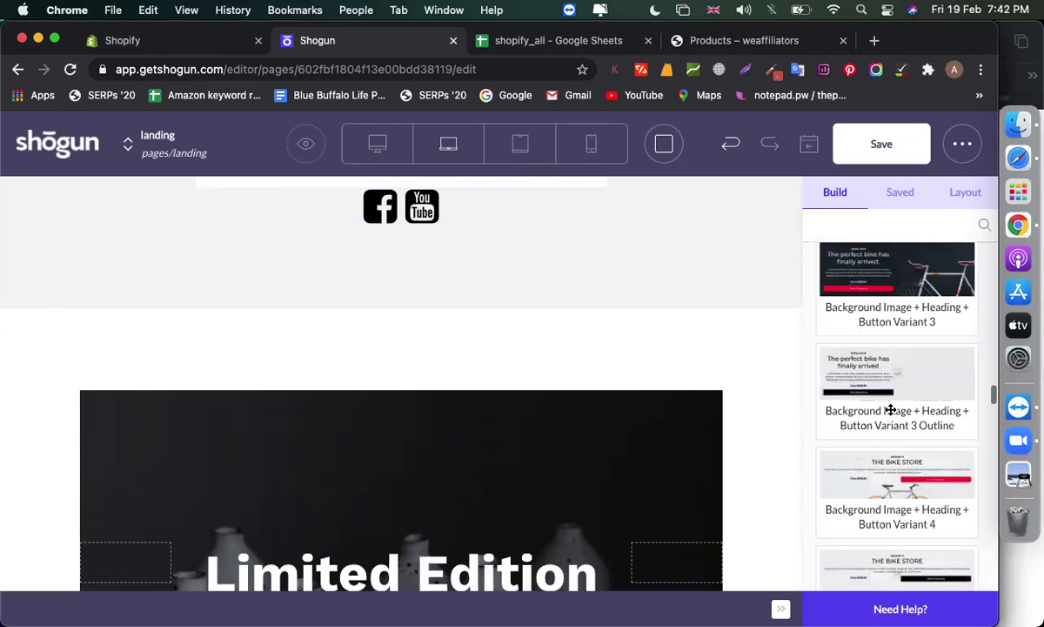
scroll(891, 409, "down", 4)
left_click_drag(886, 383, 474, 324)
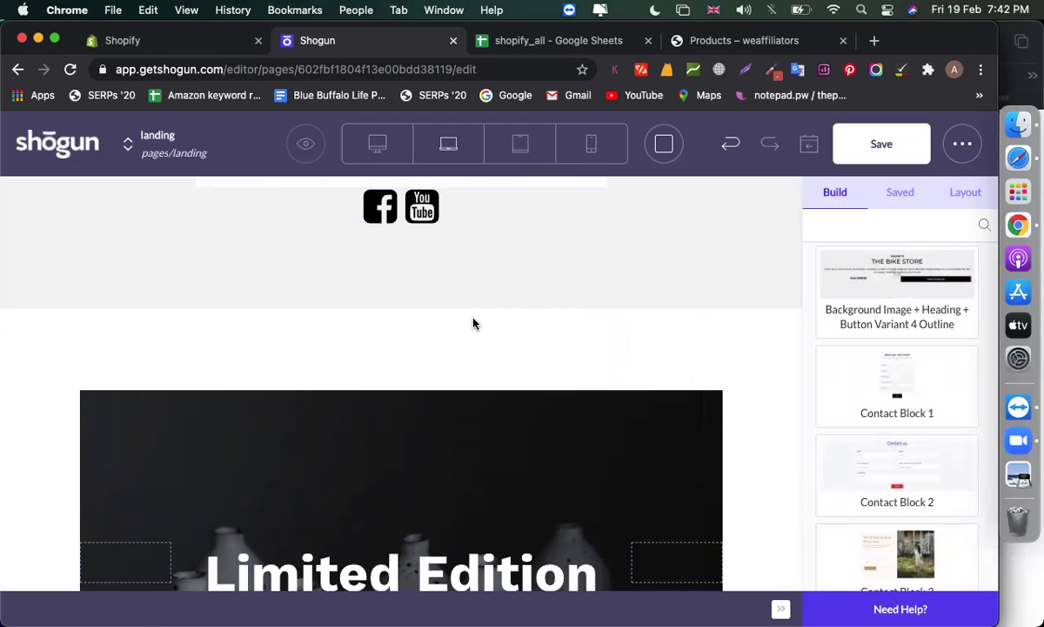
scroll(536, 377, "down", 4)
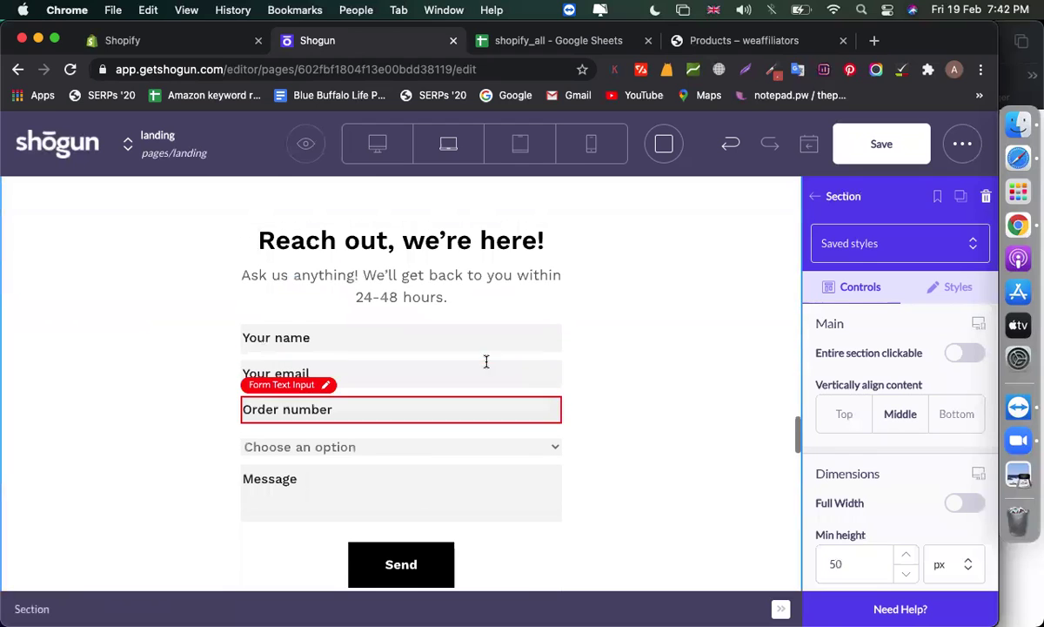
Check the form's name, email, order number and option fields, then delete the Message field
left_click(455, 341)
left_click(403, 373)
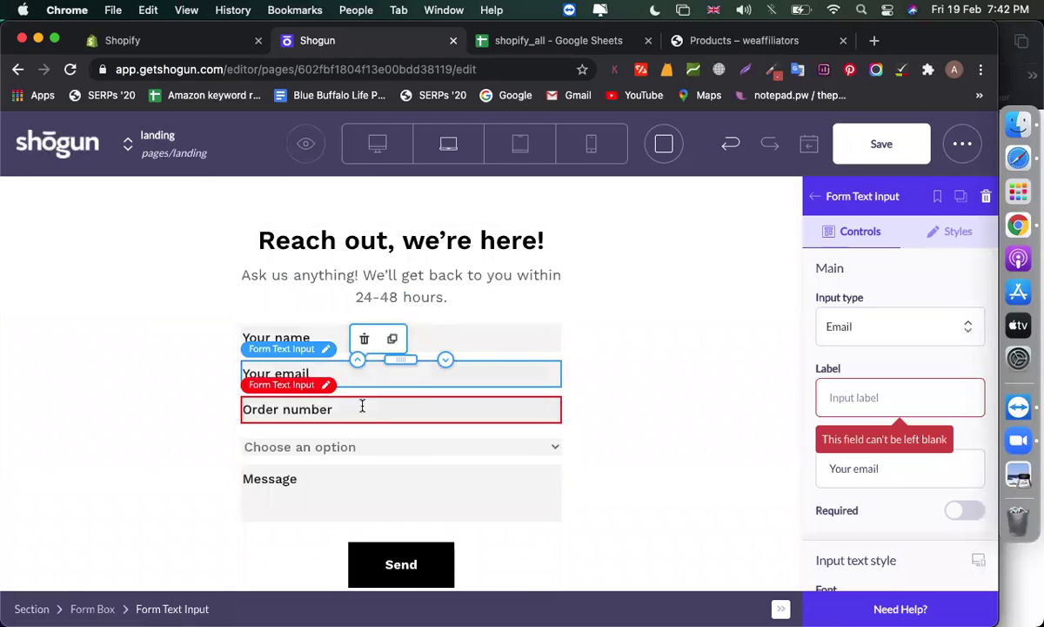
left_click(363, 407)
left_click(365, 448)
left_click(654, 429)
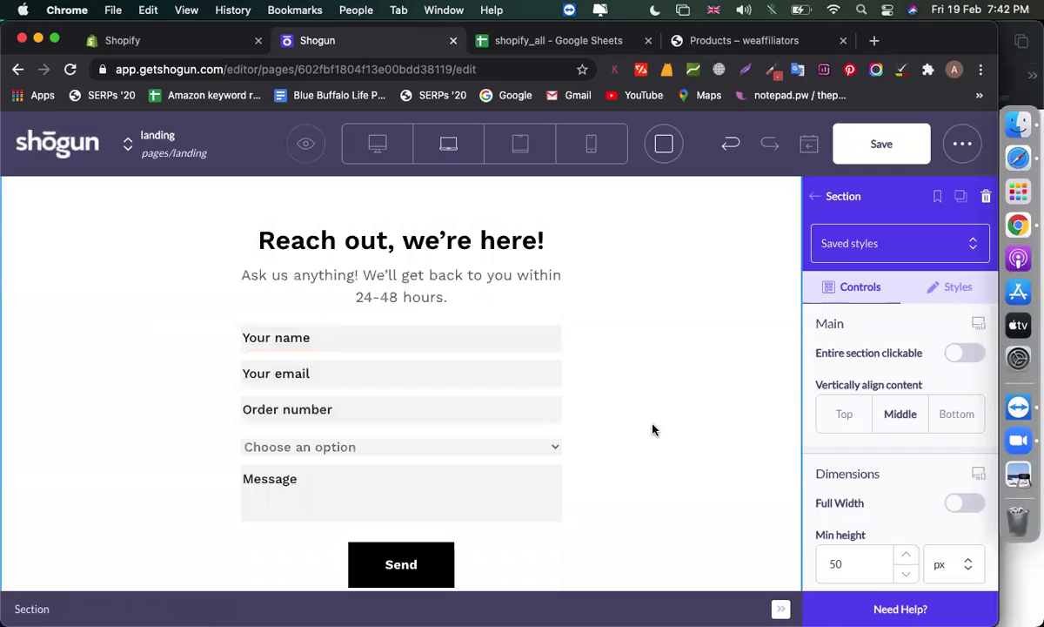
left_click(496, 482)
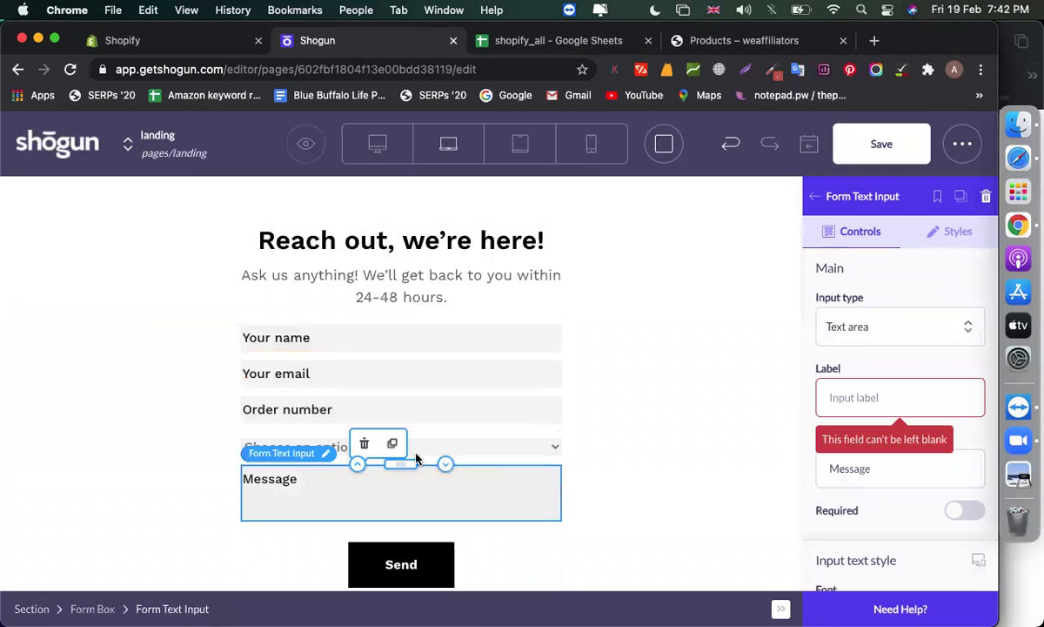
left_click(365, 446)
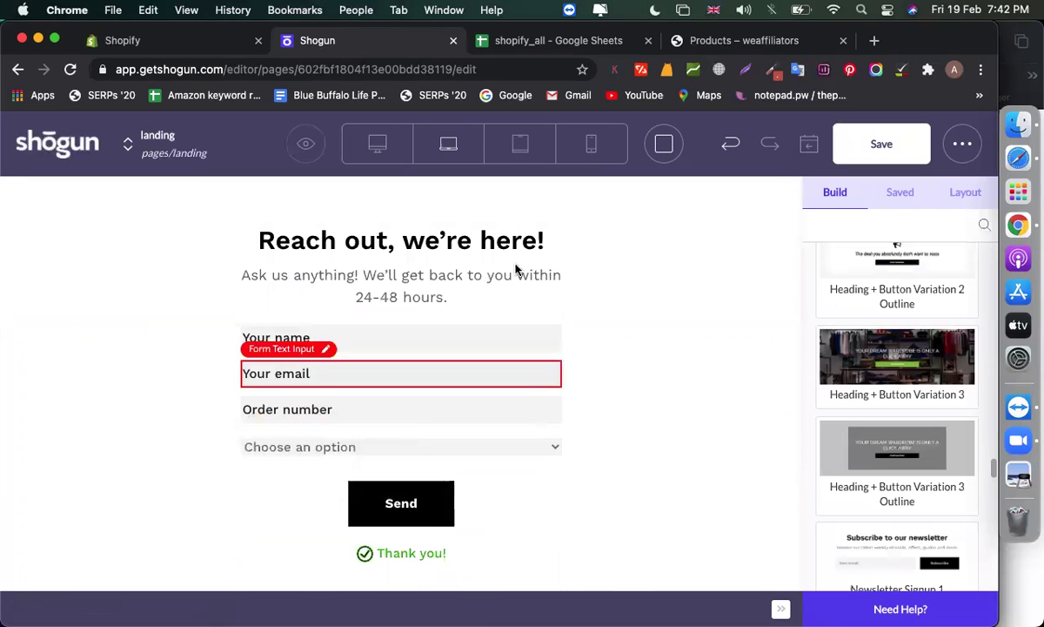
left_click(421, 242)
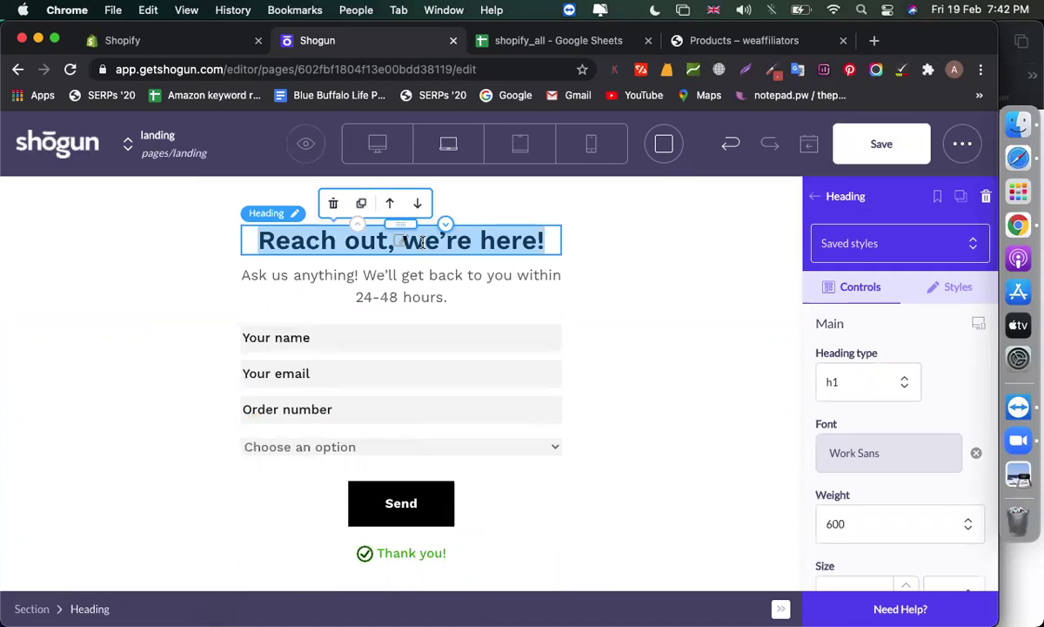
Retitle the form heading 'Subscribe Now' and delete its description paragraph
left_click(450, 248)
key("super+a")
type("Subscribe Now")
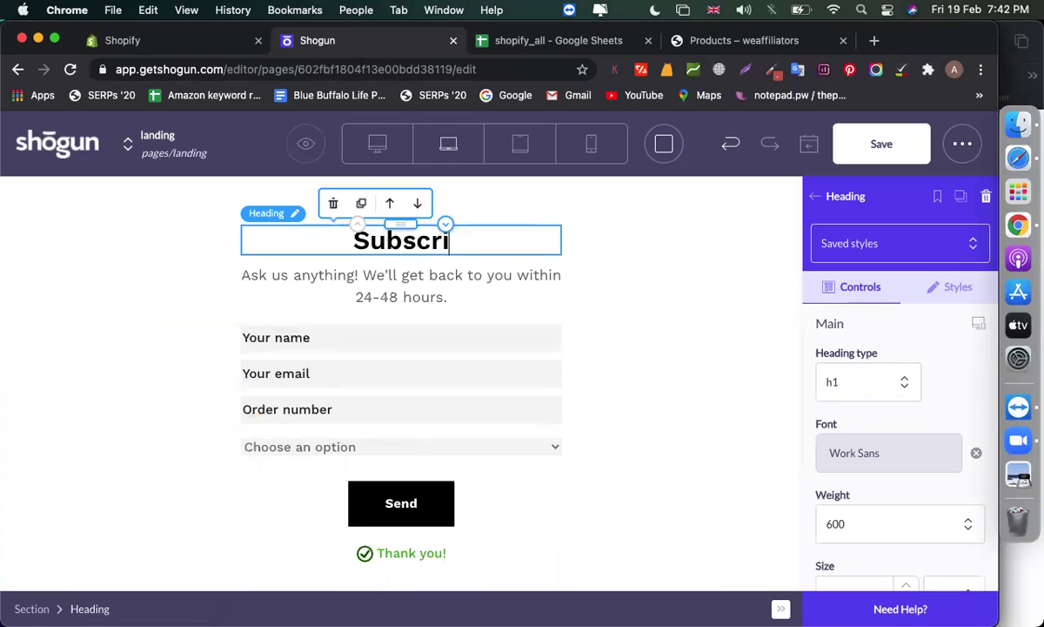
left_click(328, 275)
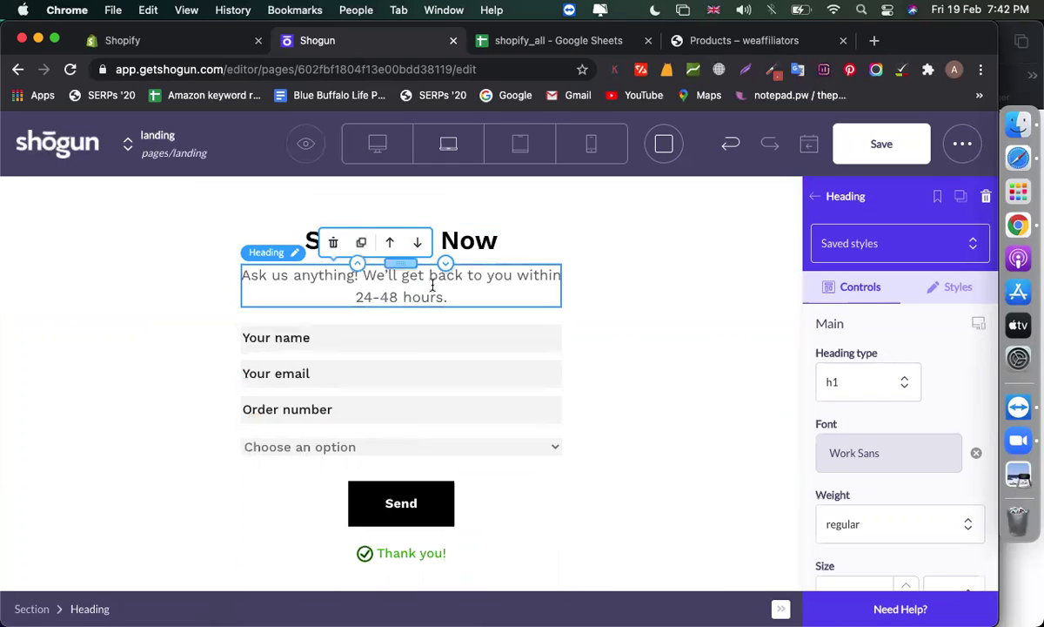
key("super+a")
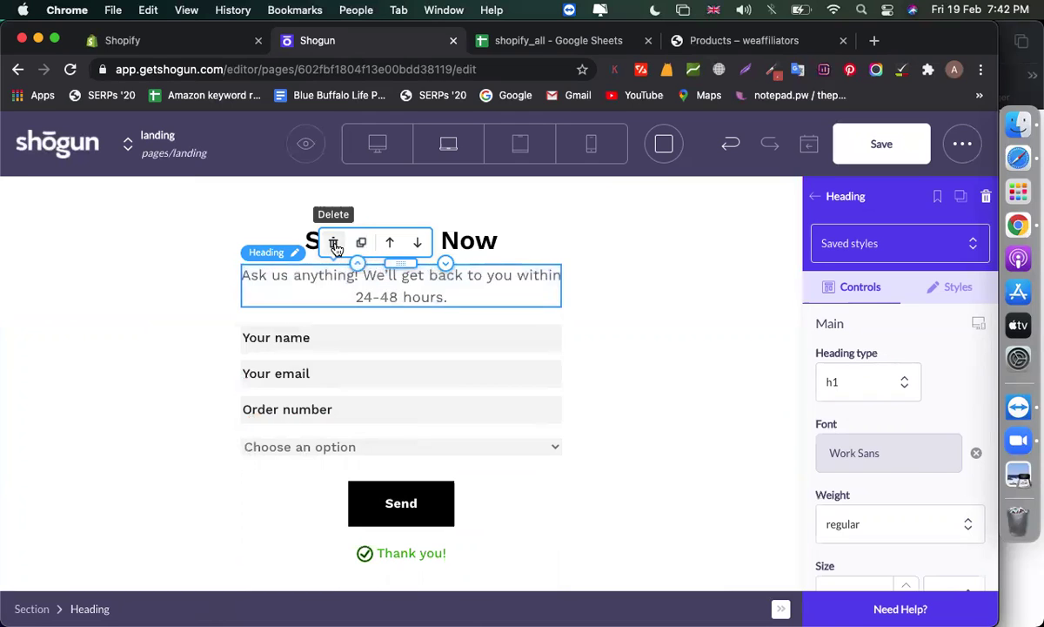
left_click(334, 242)
Delete the Limited Edition banner section
scroll(727, 405, "down", 2)
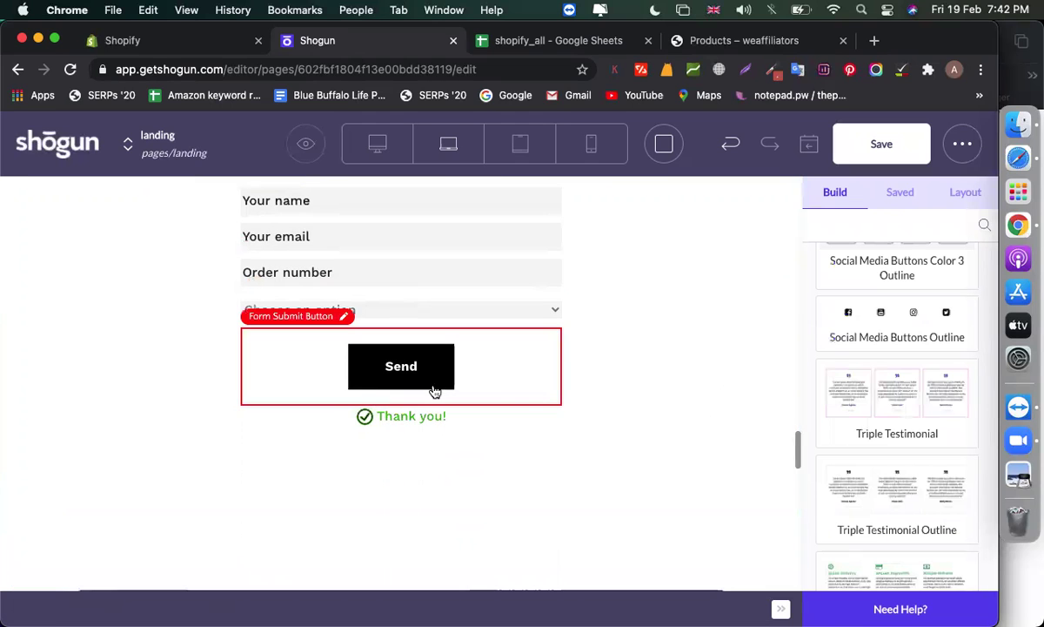
scroll(688, 427, "down", 2)
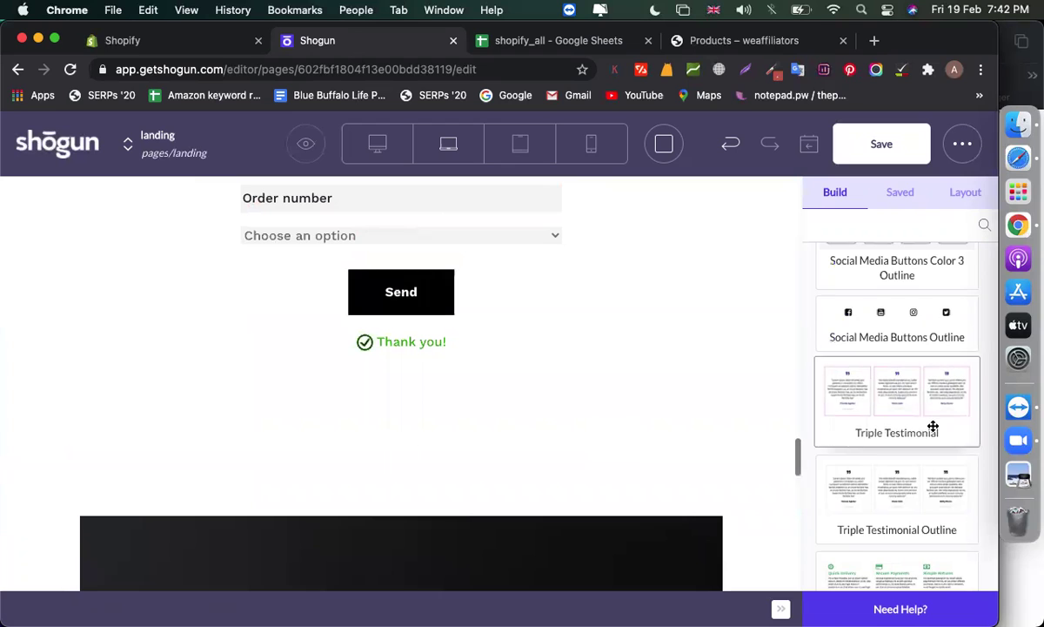
scroll(933, 426, "down", 2)
scroll(489, 417, "down", 5)
scroll(396, 349, "up", 1)
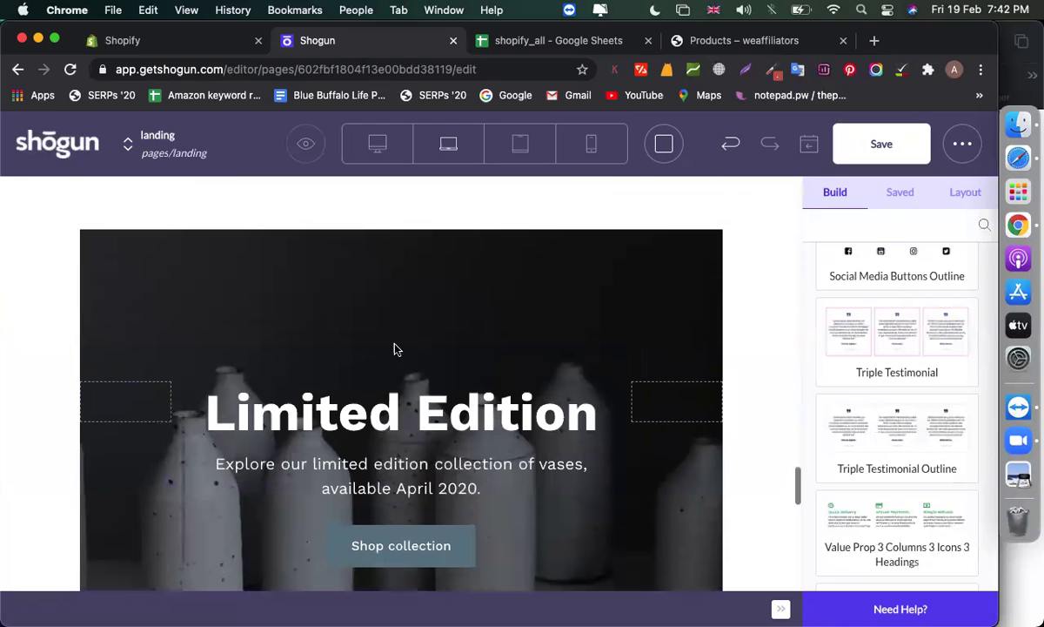
right_click(389, 301)
left_click(86, 239)
scroll(65, 334, "up", 2)
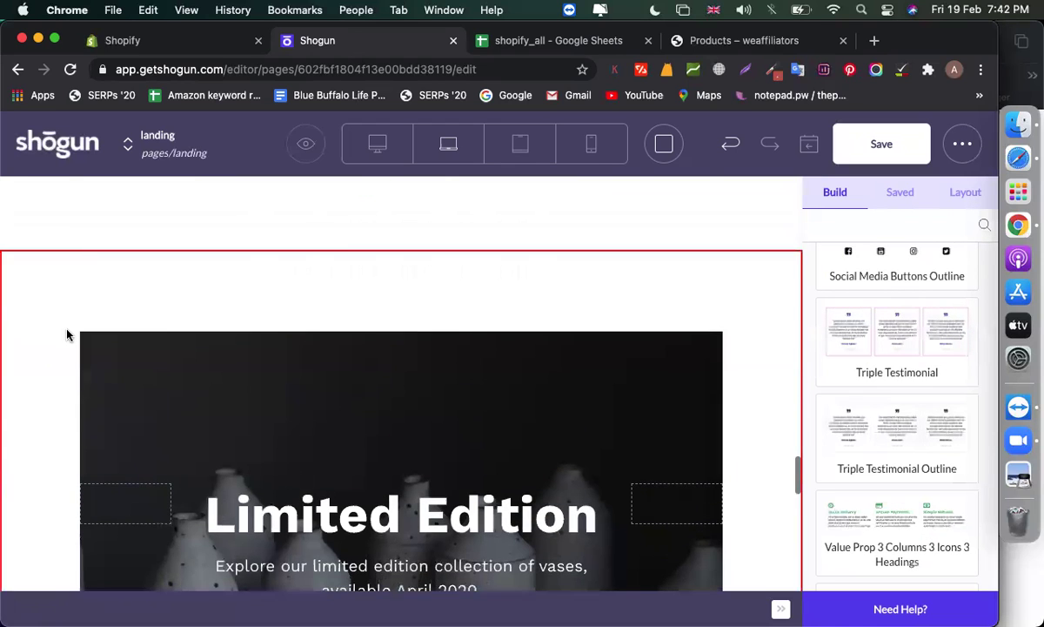
left_click(66, 334)
left_click(89, 256)
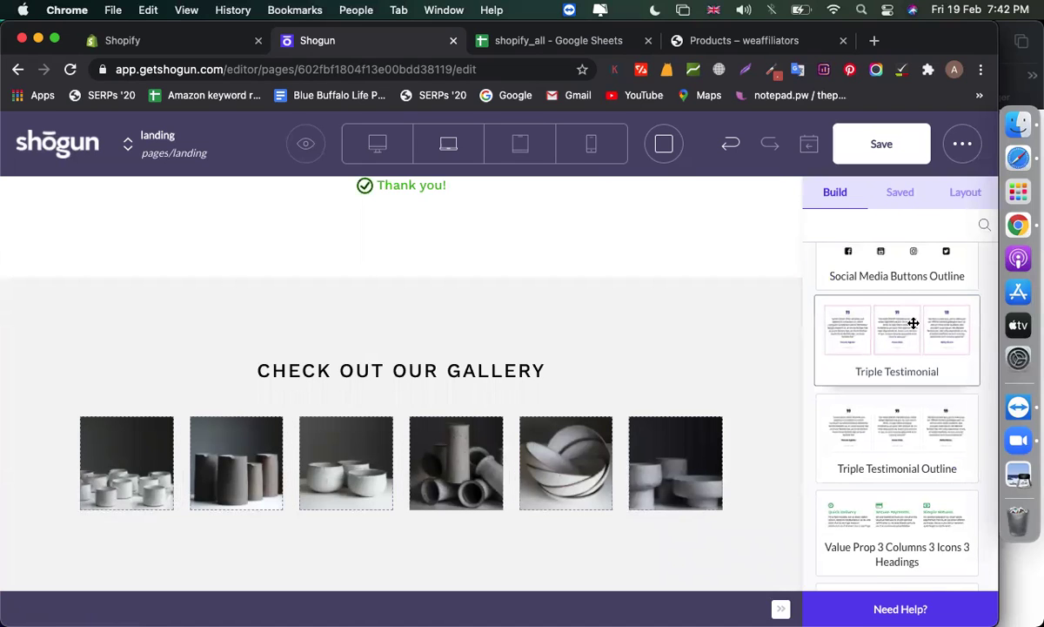
Insert the Triple Testimonial block below the form and inspect its three testimonial texts
left_click_drag(540, 328, 423, 287)
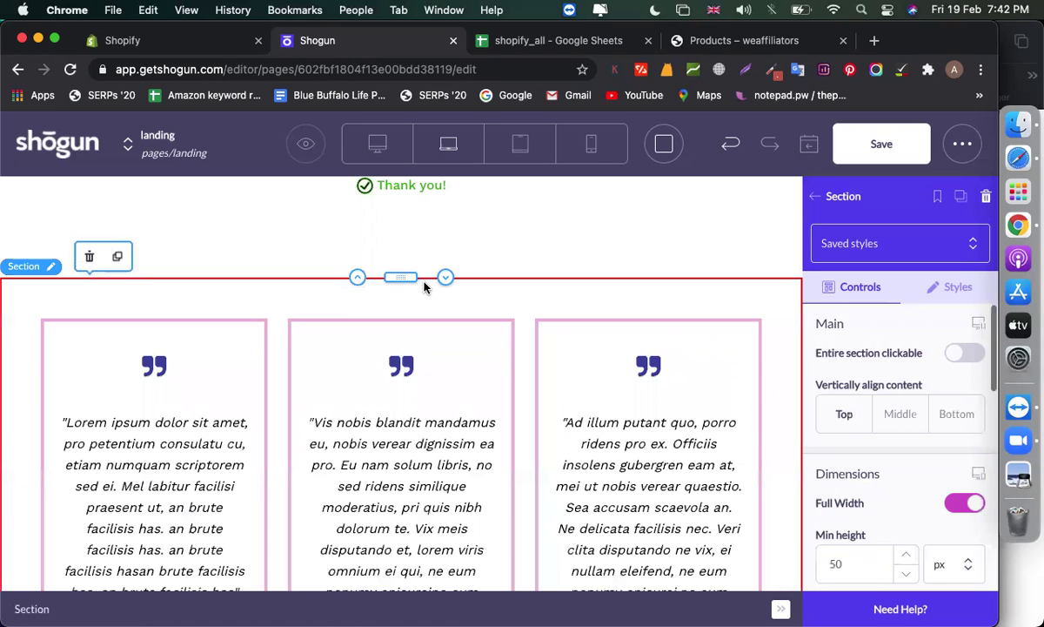
scroll(511, 343, "down", 1)
left_click(218, 330)
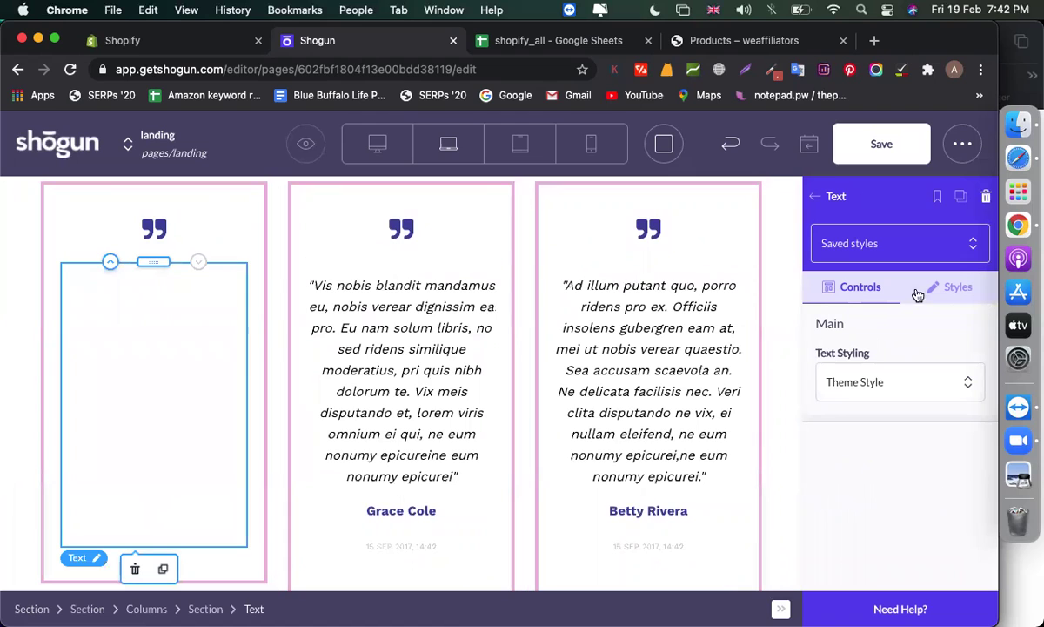
left_click(377, 327)
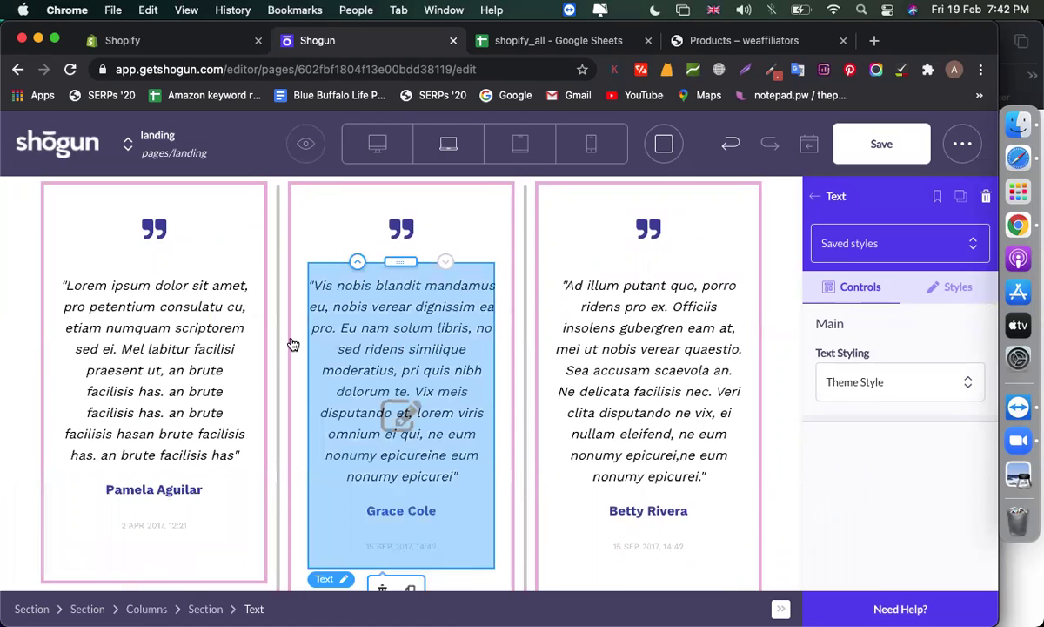
left_click(184, 312)
left_click(172, 313)
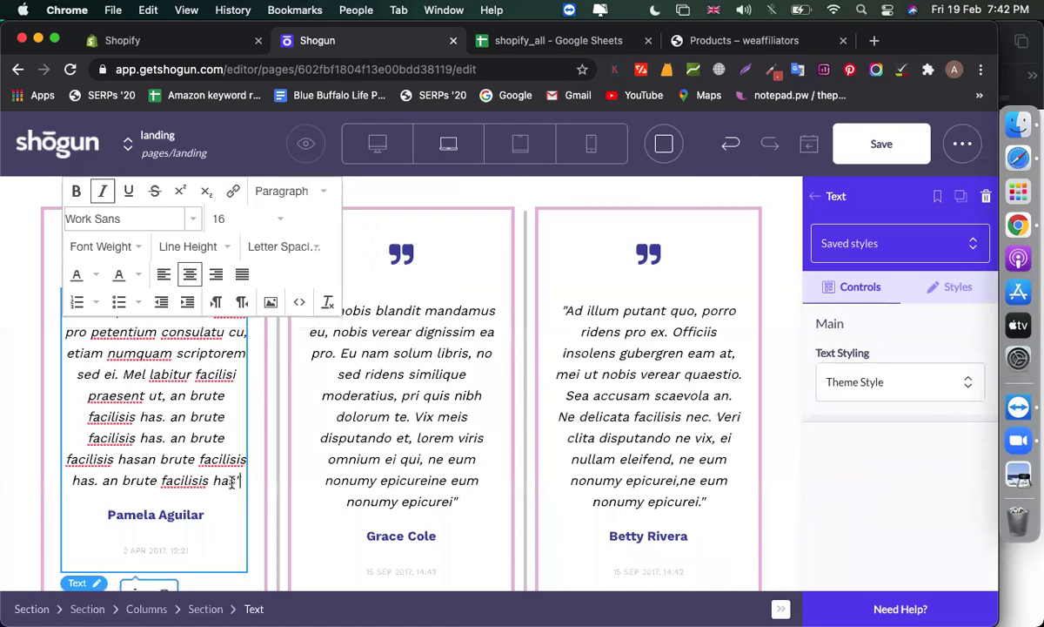
left_click_drag(231, 482, 88, 396)
left_click_drag(203, 513, 111, 513)
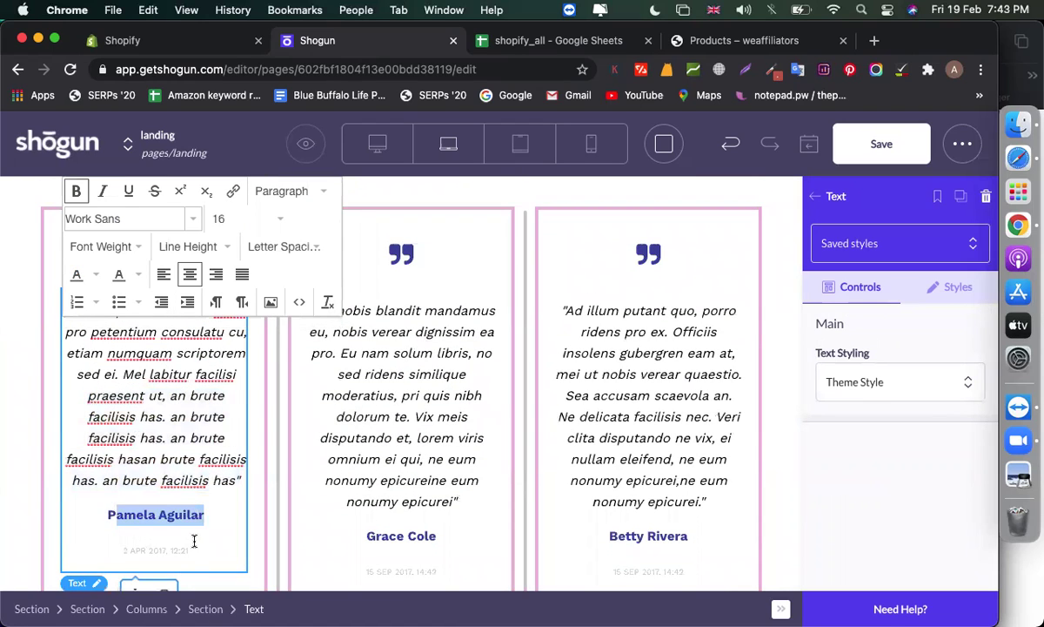
left_click(401, 396)
left_click(631, 401)
scroll(630, 402, "up", 5)
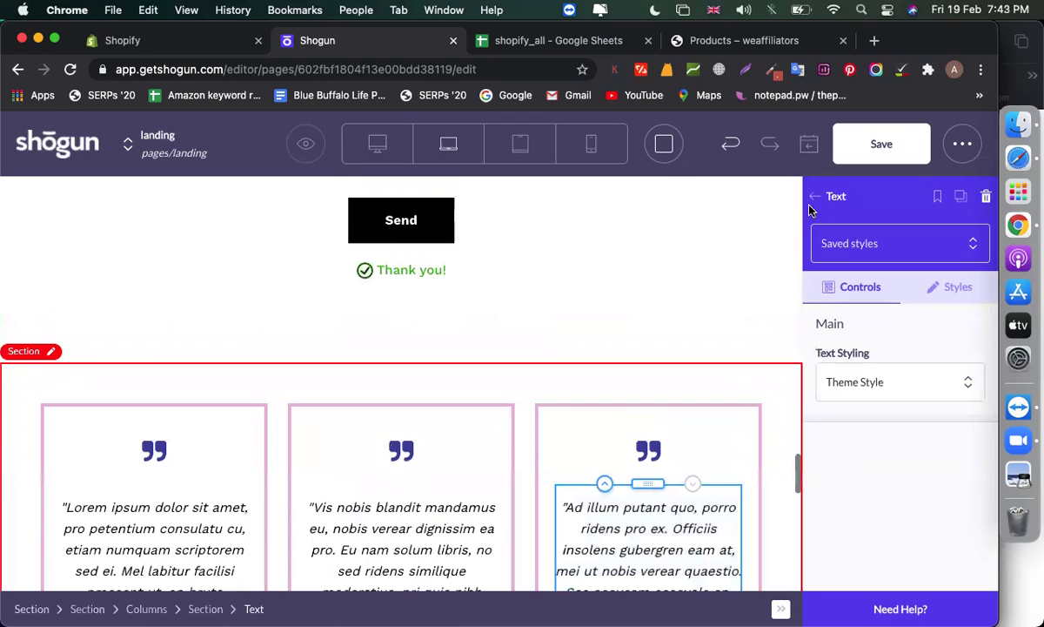
Place a Heading element above the testimonials reading 'What Our Clients Say'
left_click(827, 196)
scroll(871, 330, "up", 10)
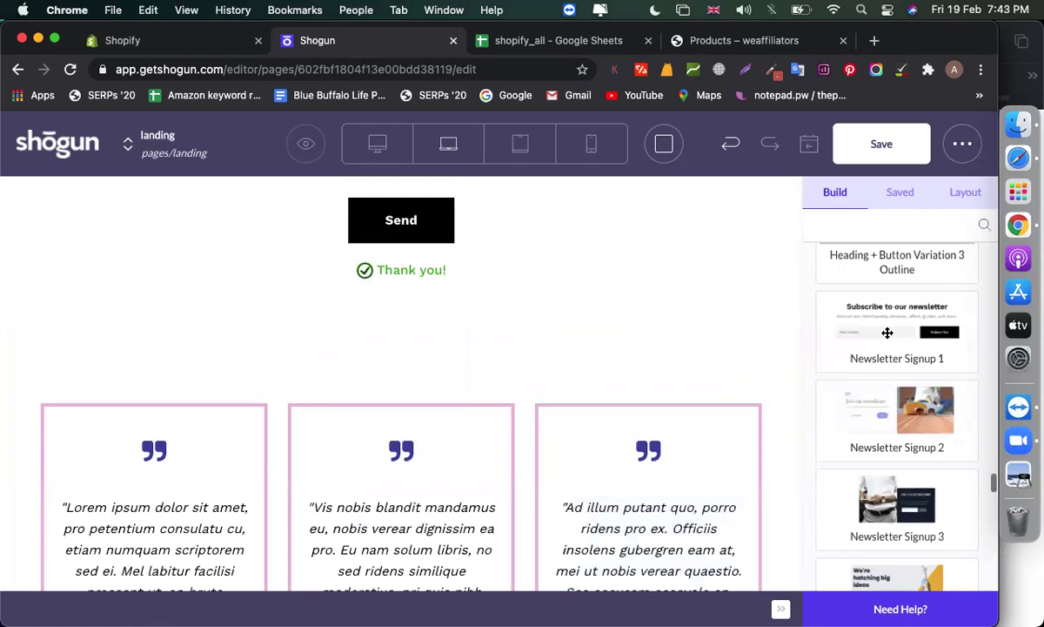
scroll(887, 332, "up", 5)
scroll(909, 420, "down", 4)
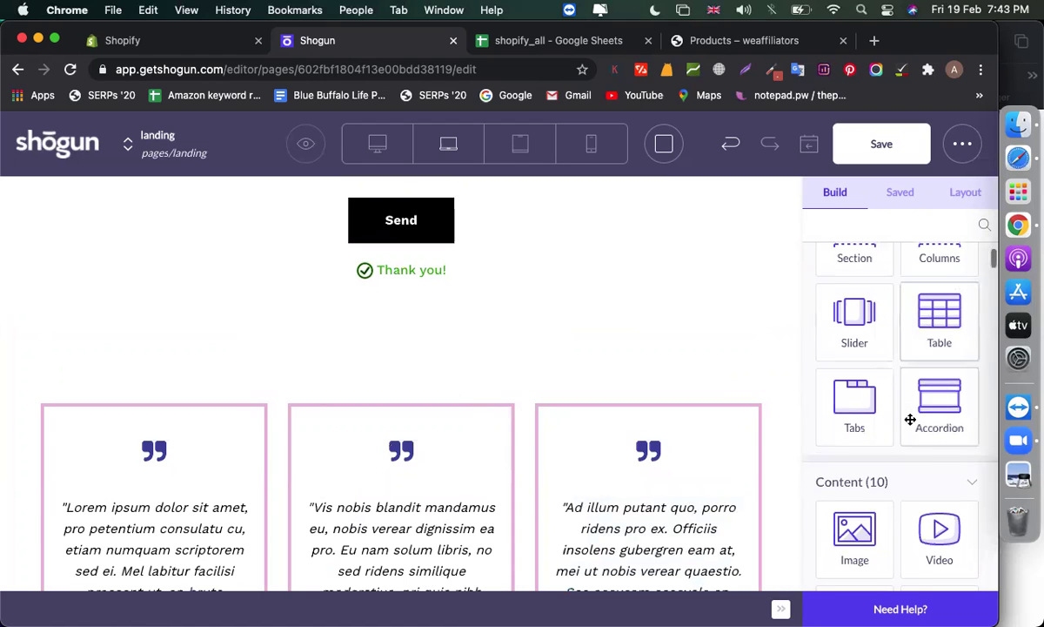
left_click_drag(855, 426, 457, 378)
double_click(362, 376)
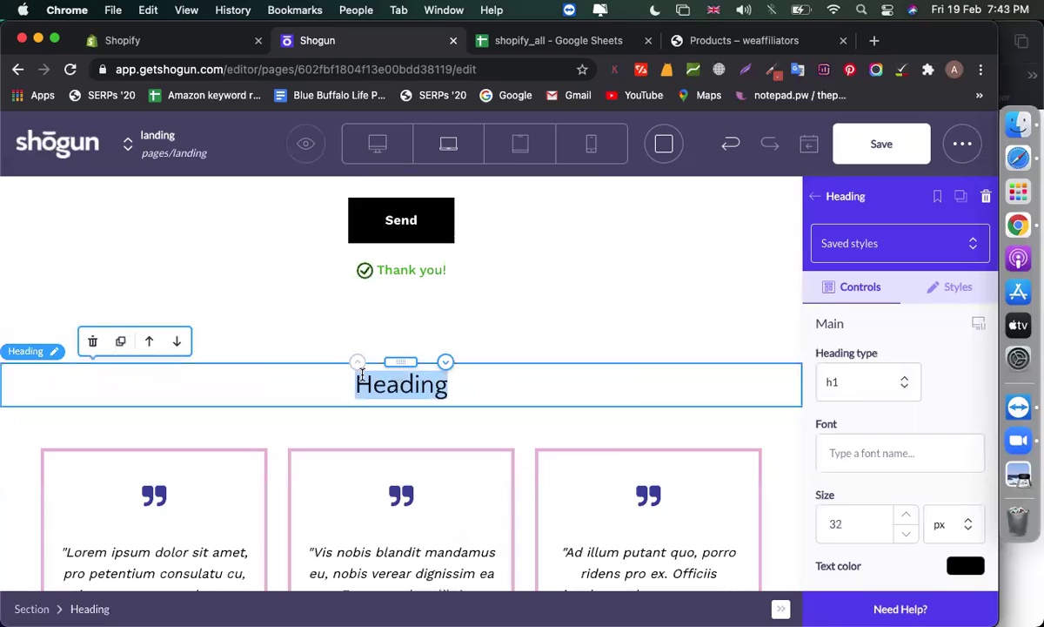
type("What Ou")
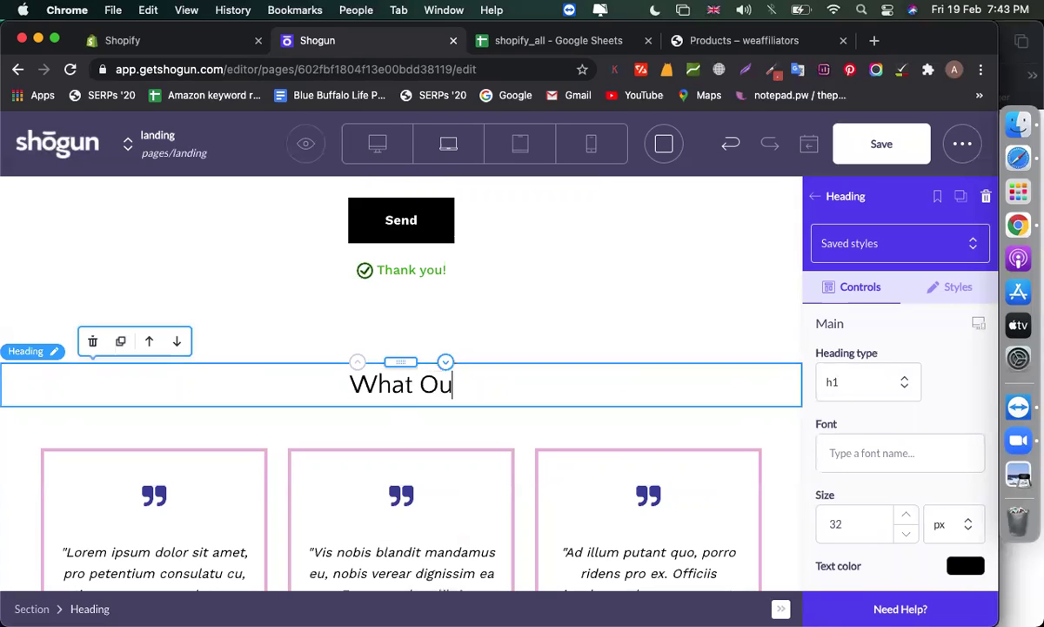
type("r Client")
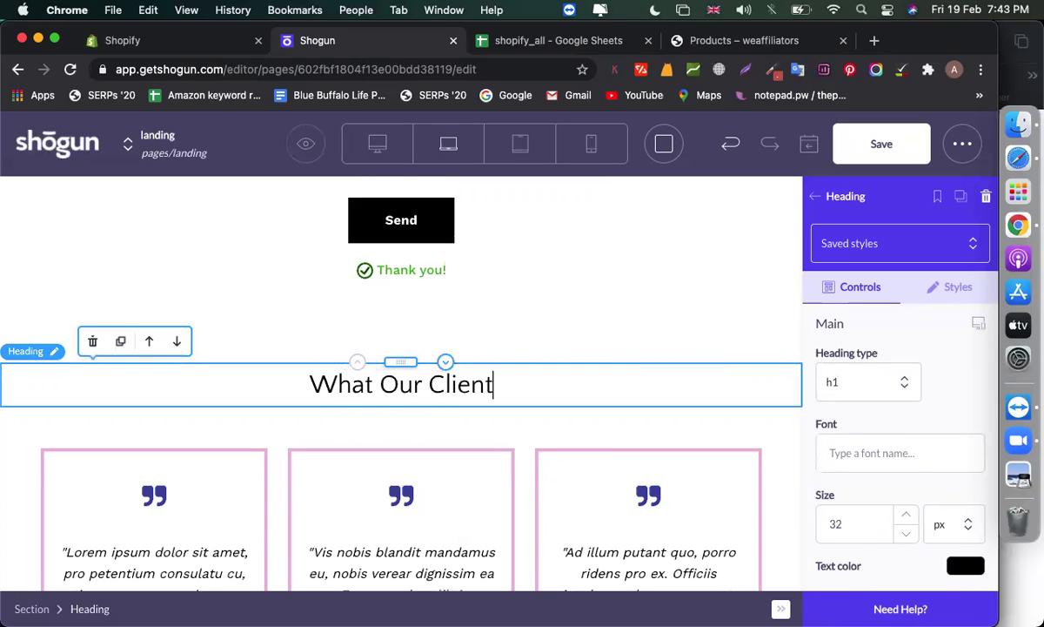
type("s Say")
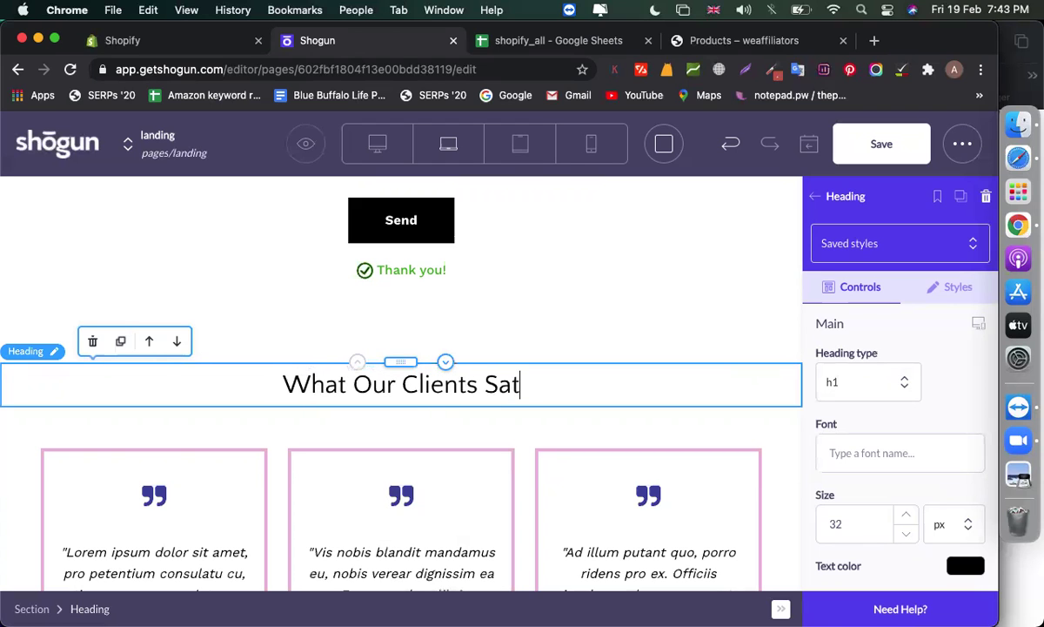
scroll(557, 401, "down", 10)
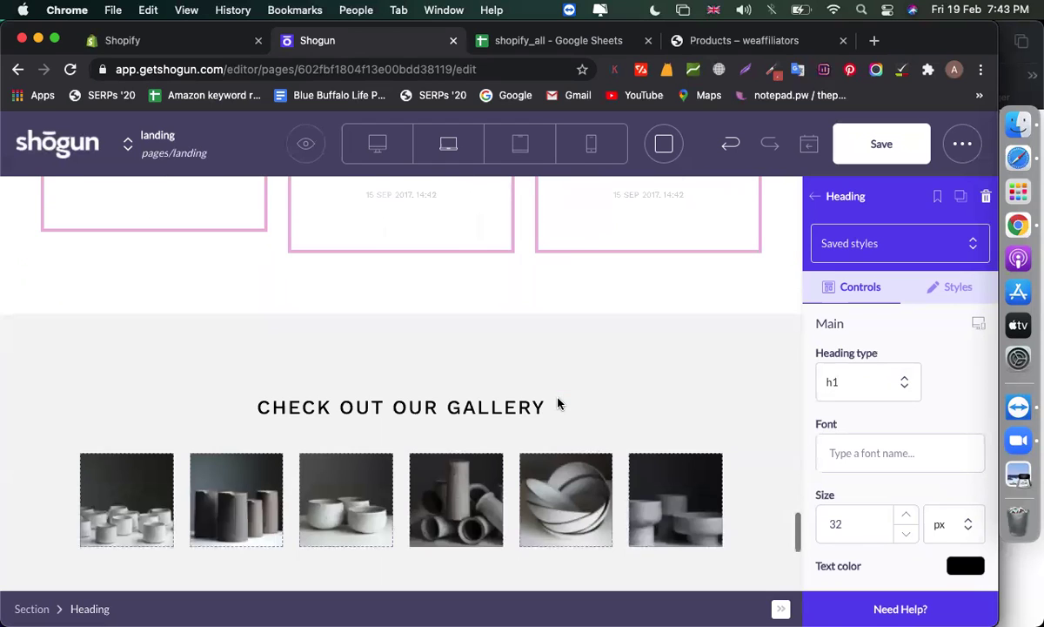
Delete the Join our mailing list section
scroll(558, 402, "down", 3)
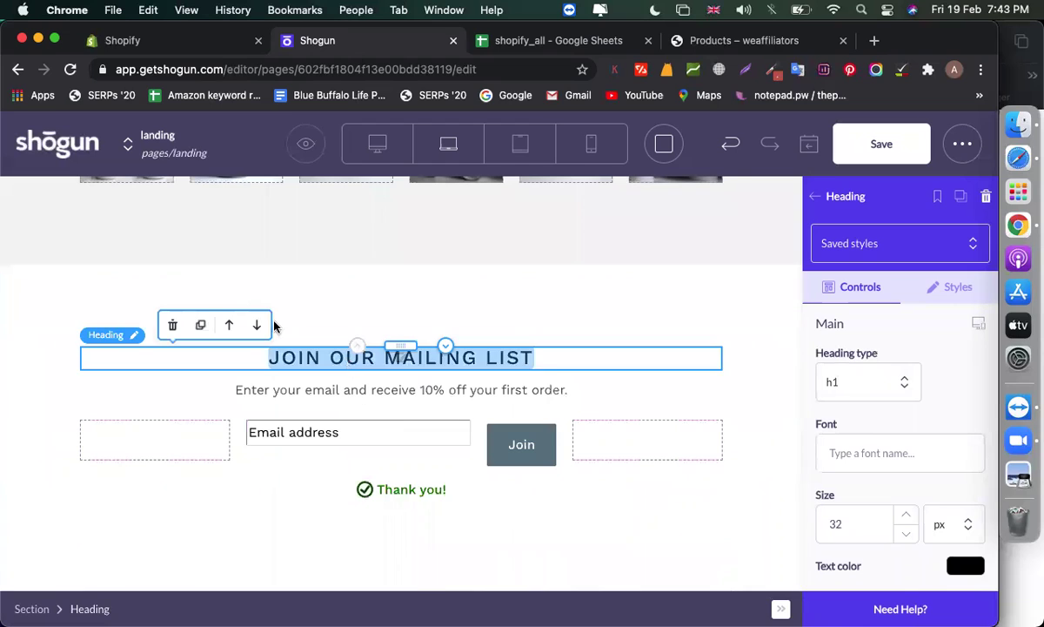
left_click(201, 326)
left_click(90, 246)
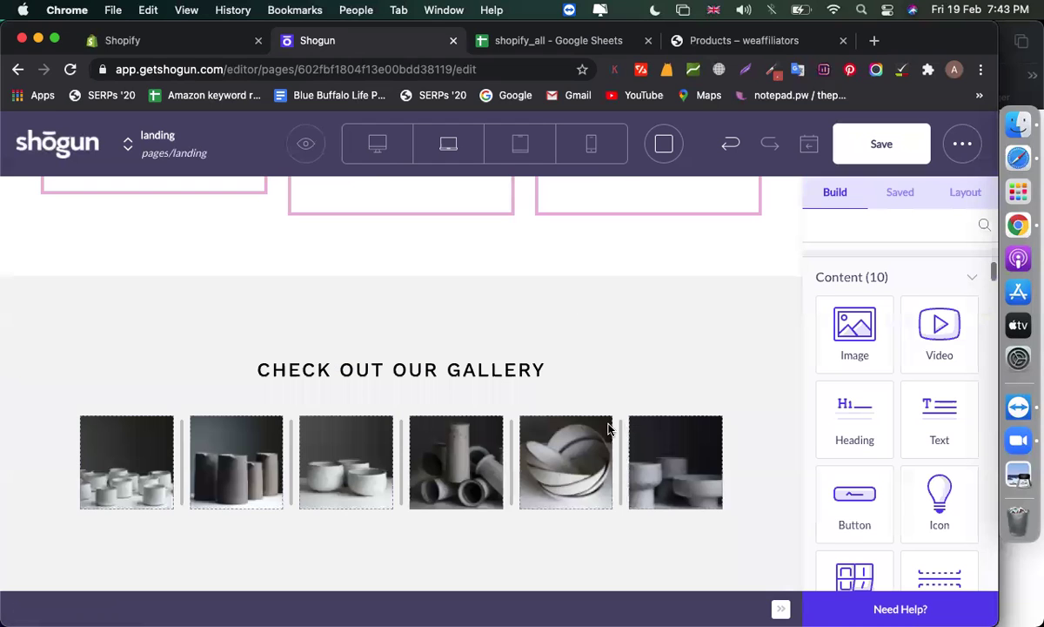
Add a Countdown timer above the gallery
scroll(446, 391, "up", 2)
scroll(910, 434, "up", 5)
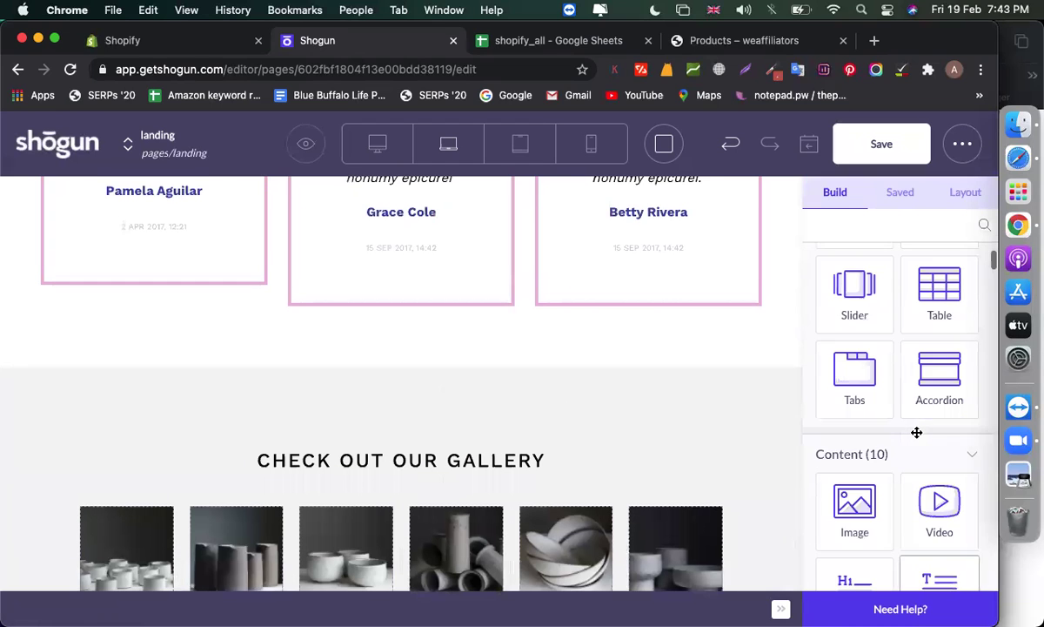
scroll(879, 439, "down", 7)
scroll(879, 438, "up", 3)
left_click_drag(863, 400, 492, 396)
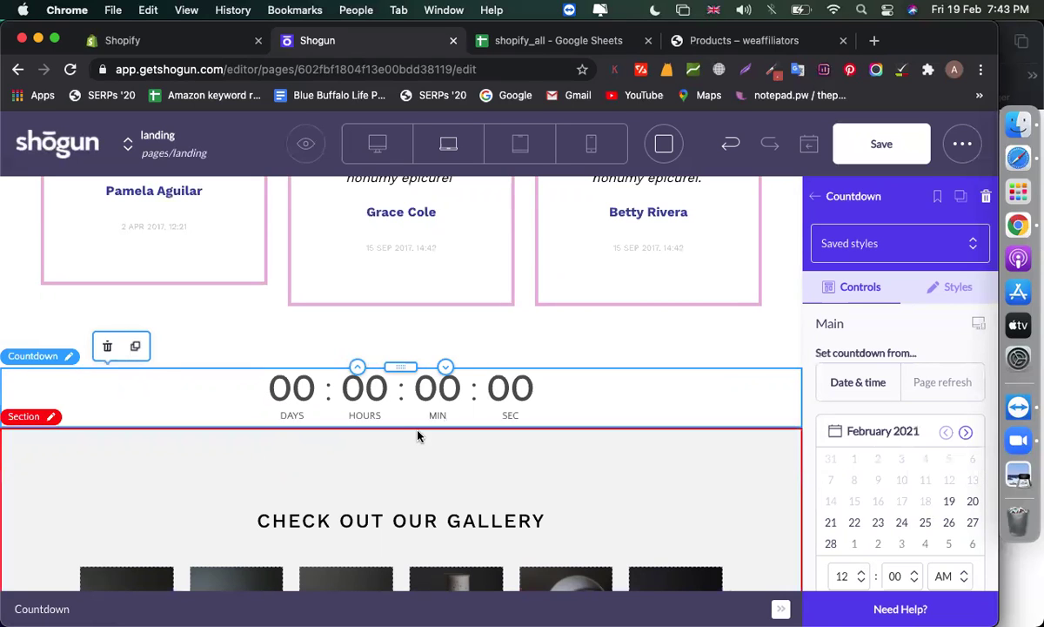
Set the countdown's end date to 28 February 2021
left_click(831, 545)
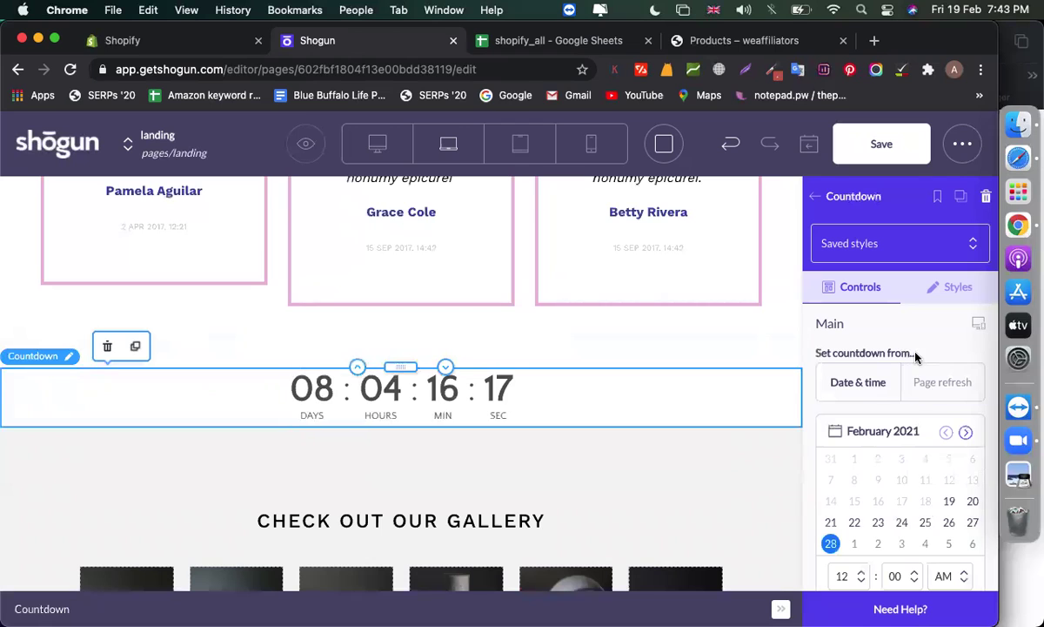
scroll(901, 399, "down", 5)
scroll(901, 398, "up", 2)
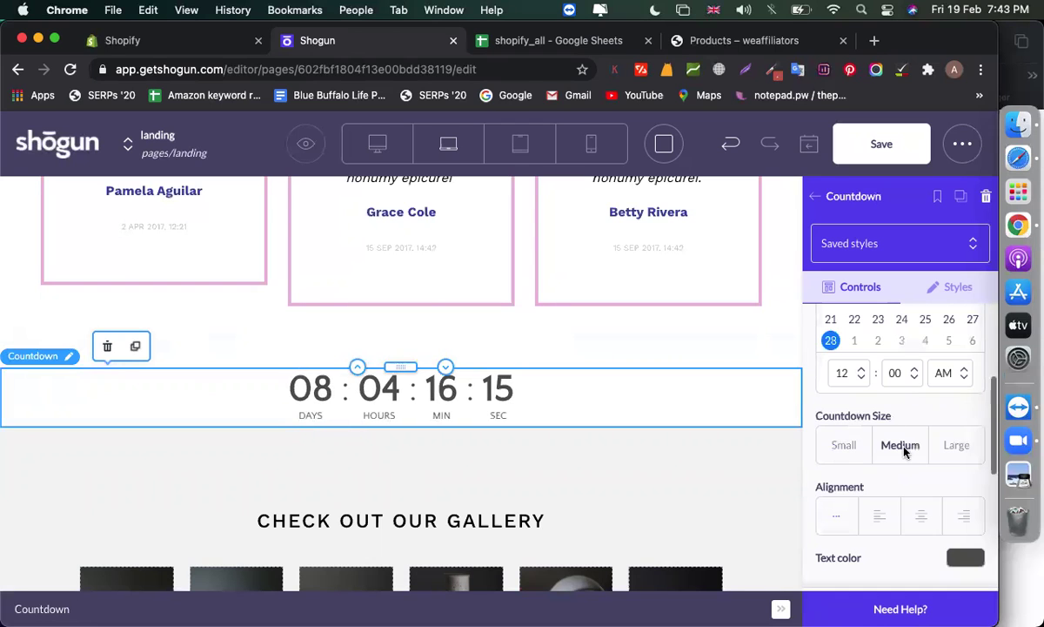
scroll(879, 435, "down", 3)
scroll(879, 435, "up", 1)
scroll(879, 436, "down", 2)
scroll(879, 436, "up", 8)
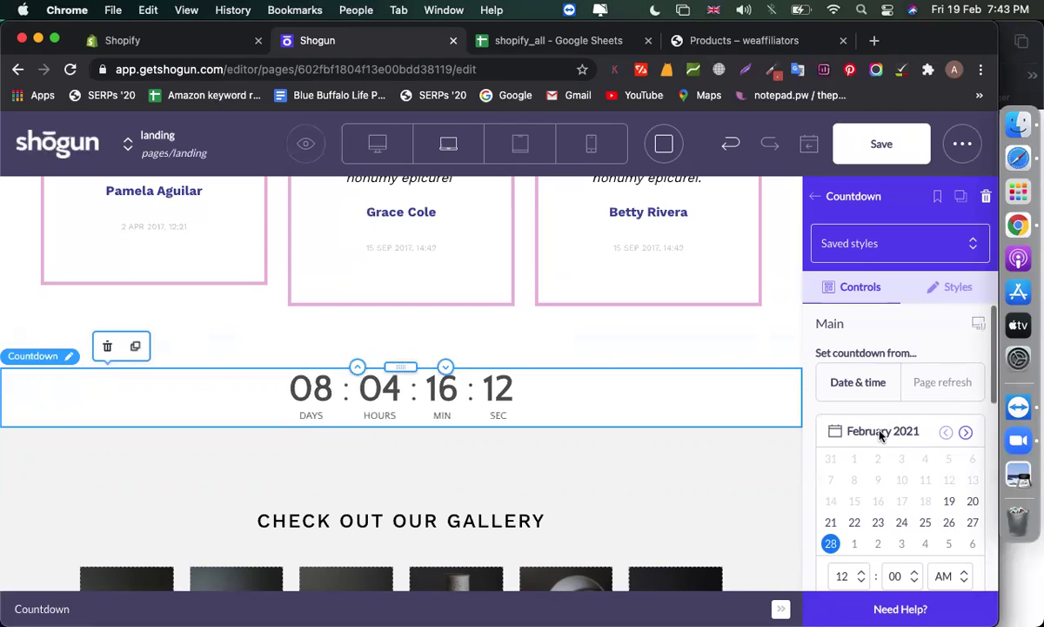
left_click(958, 288)
left_click(813, 290)
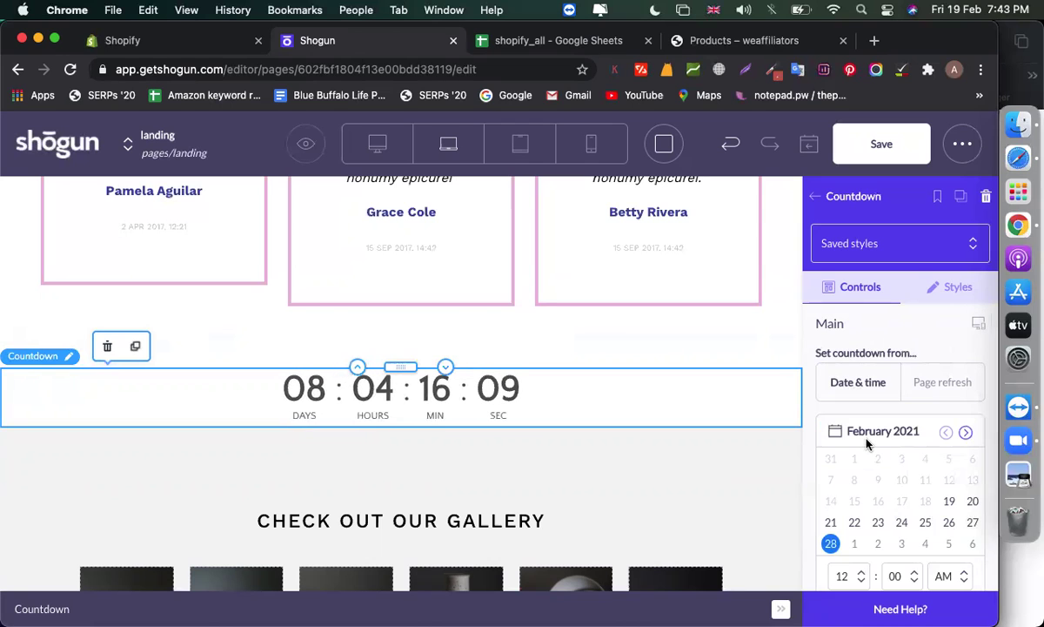
scroll(862, 444, "down", 5)
scroll(870, 417, "up", 2)
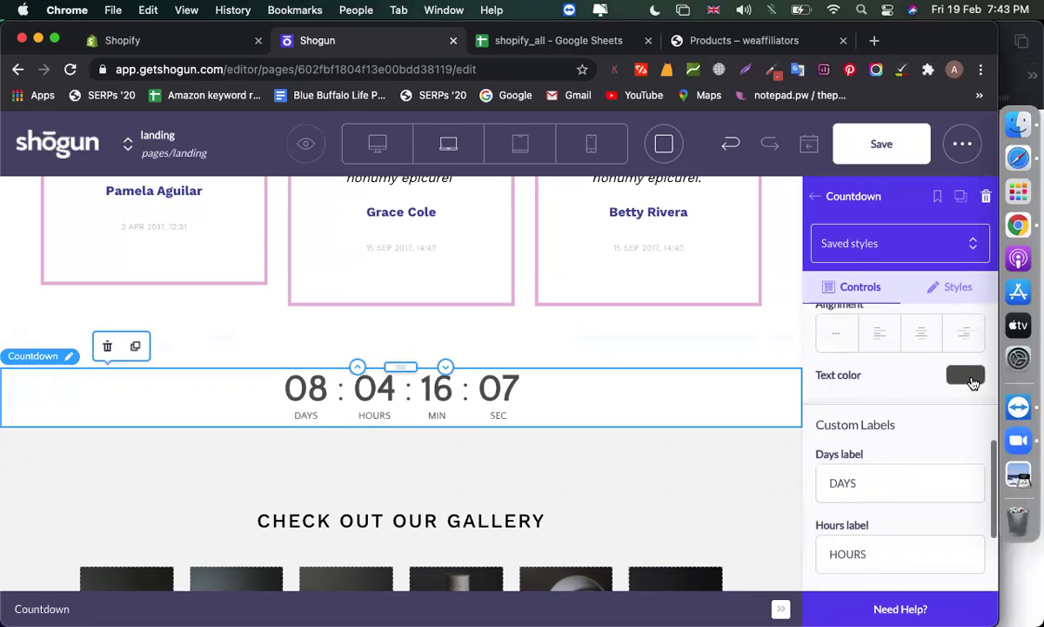
Colour the countdown text deep blue 3E25CC and close its settings
left_click(962, 374)
left_click(921, 527)
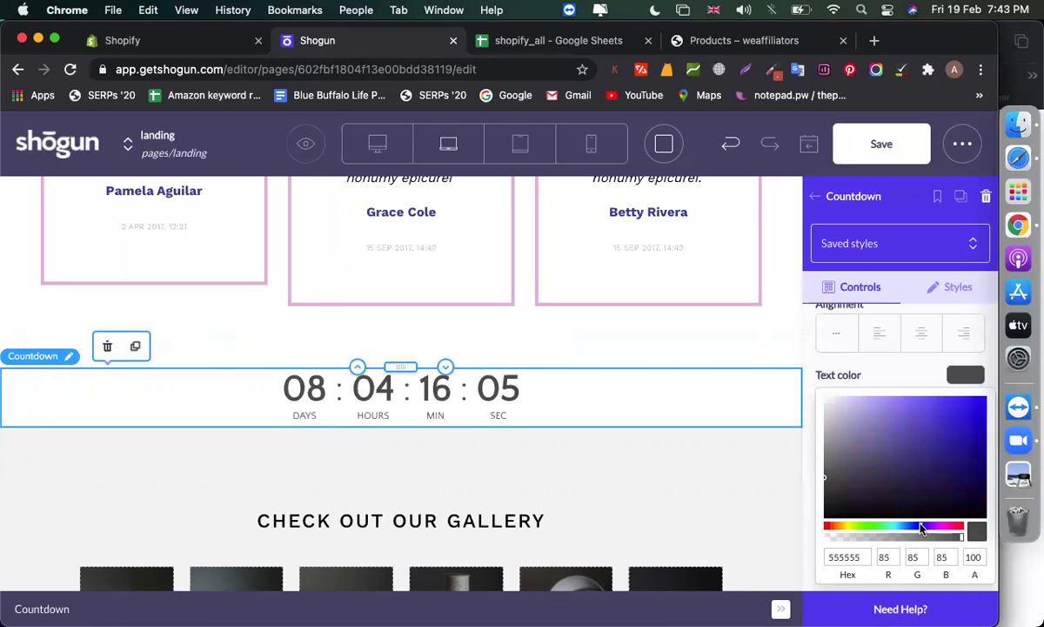
left_click(959, 421)
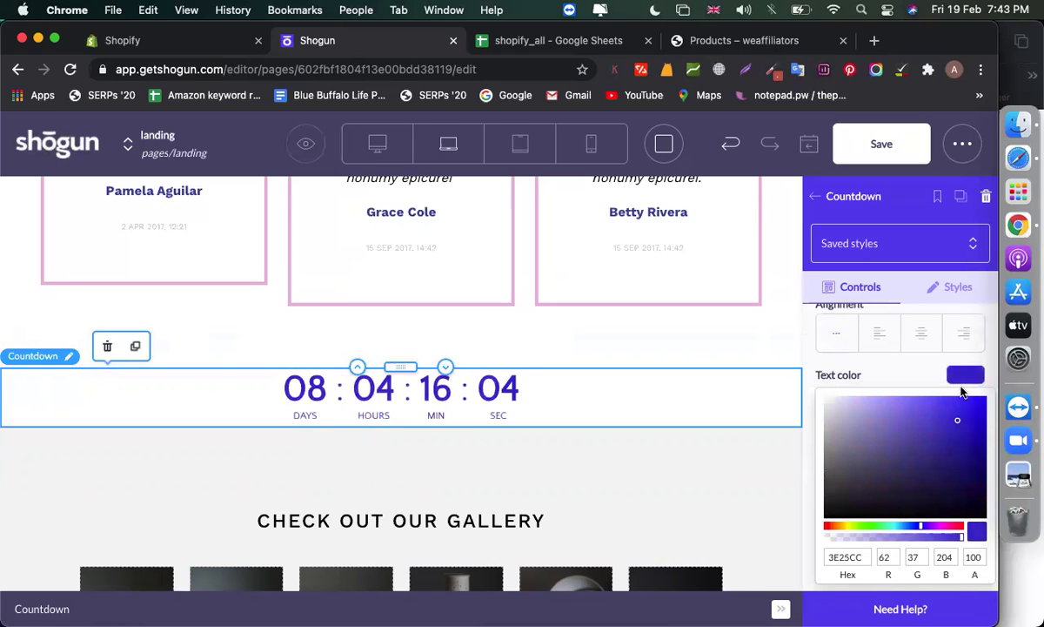
left_click(963, 383)
scroll(849, 419, "down", 3)
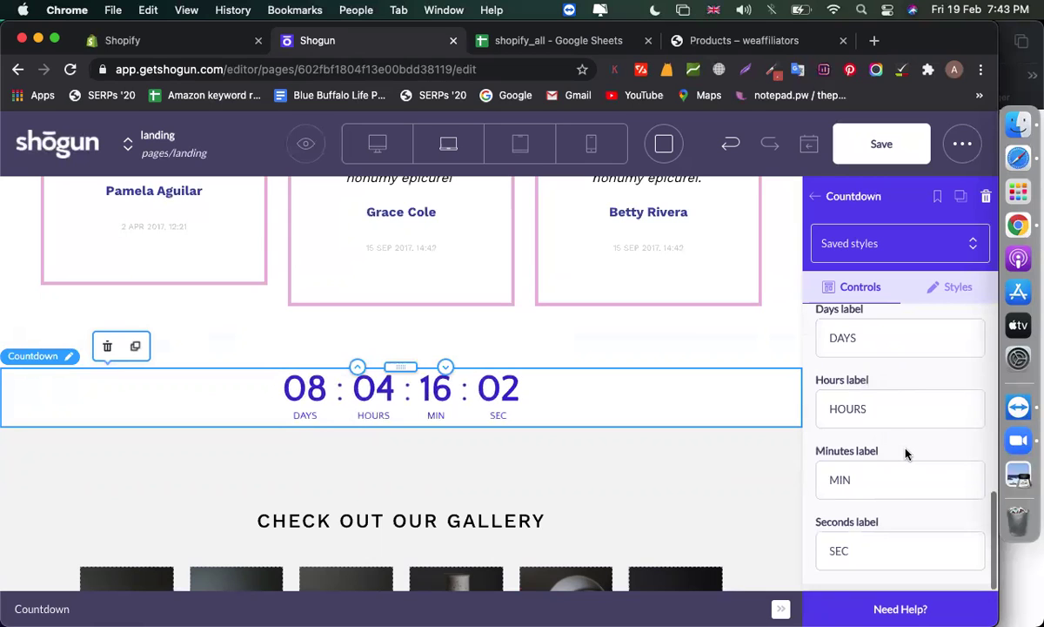
scroll(849, 419, "up", 10)
left_click(815, 196)
scroll(867, 413, "down", 3)
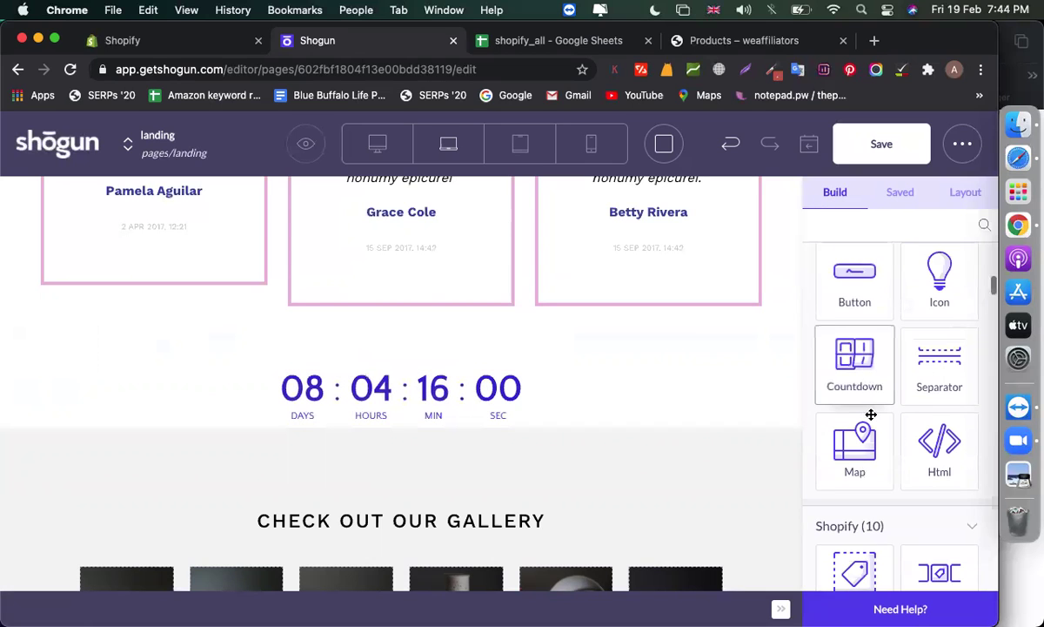
Wrap the countdown in a Columns row, then delete the extra columns block and the countdown row
scroll(861, 414, "down", 4)
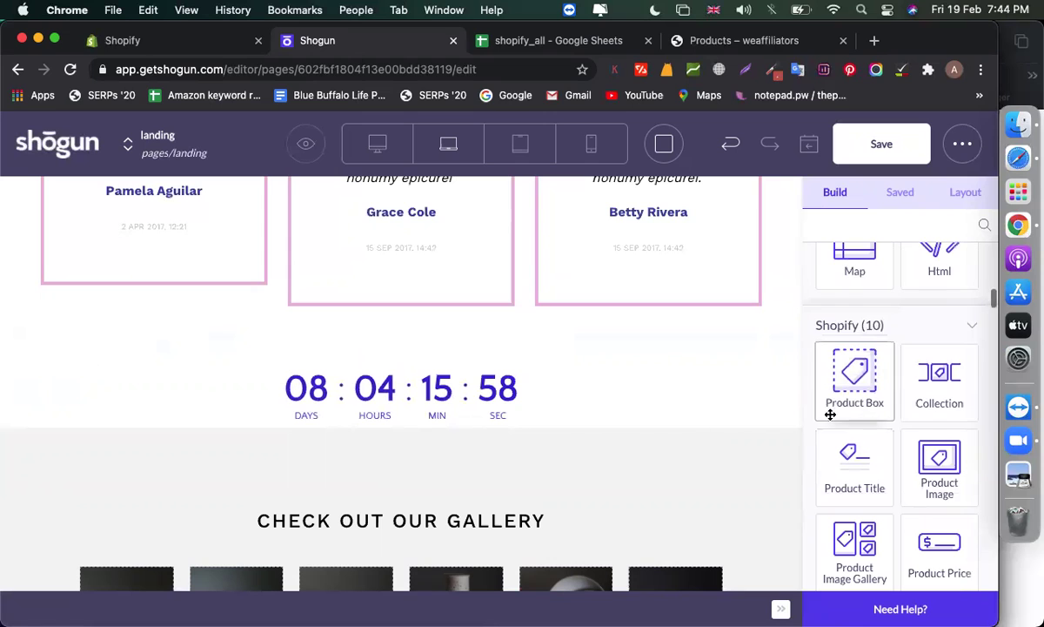
scroll(635, 440, "down", 1)
scroll(634, 439, "down", 1)
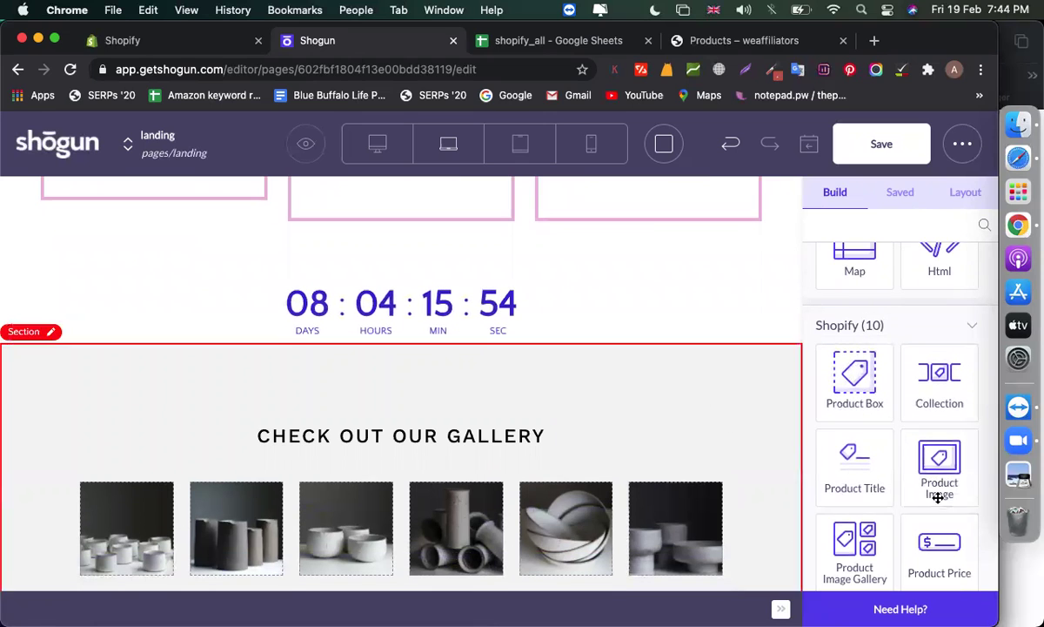
scroll(934, 418, "up", 5)
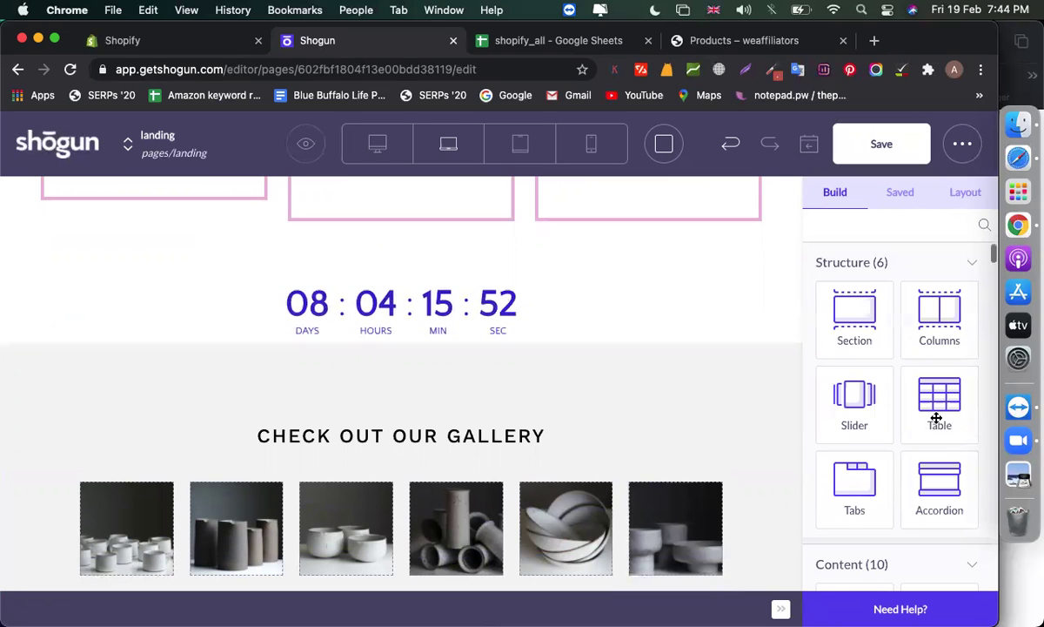
left_click_drag(937, 306, 452, 342)
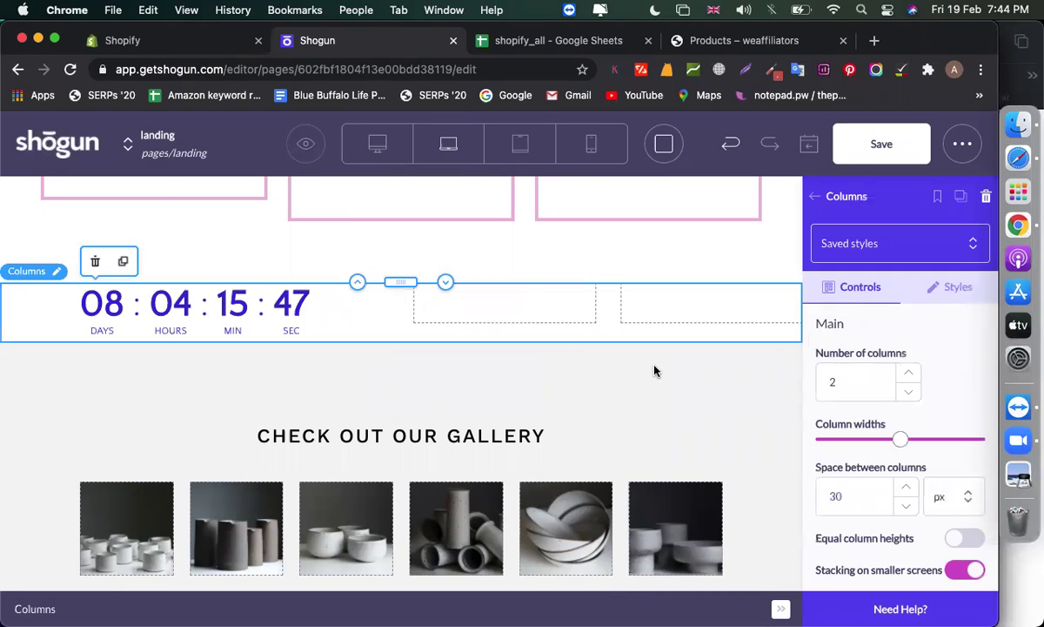
left_click(472, 295)
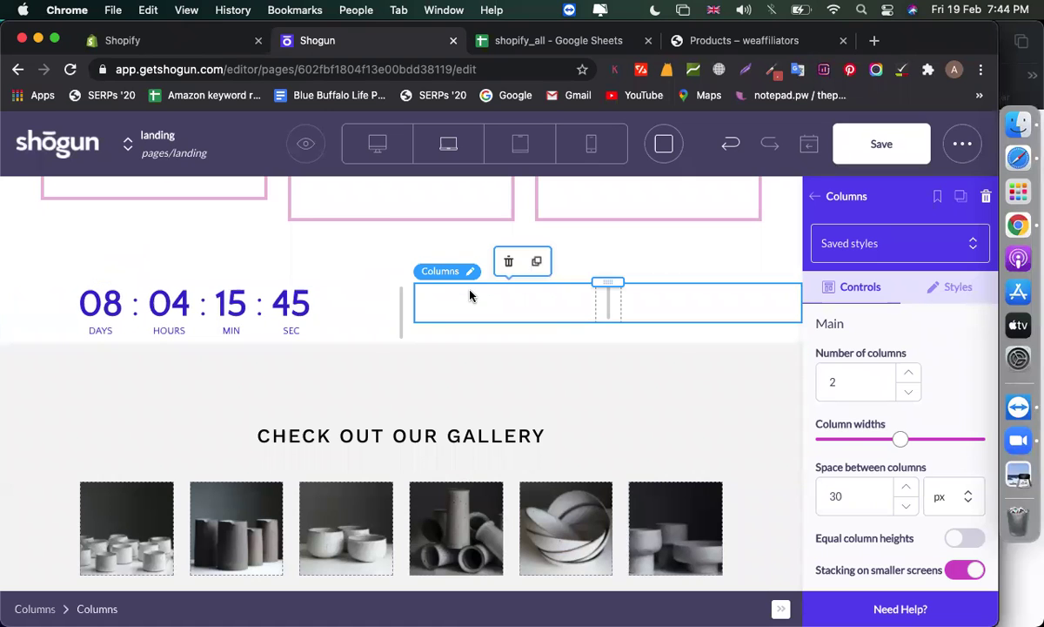
left_click(508, 262)
left_click(419, 306)
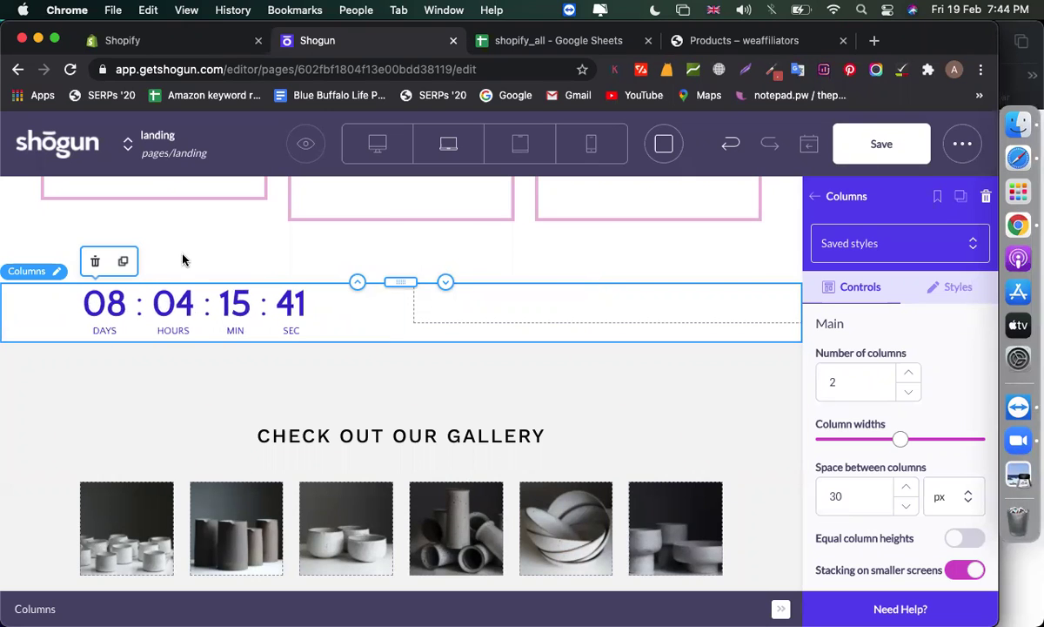
left_click(95, 261)
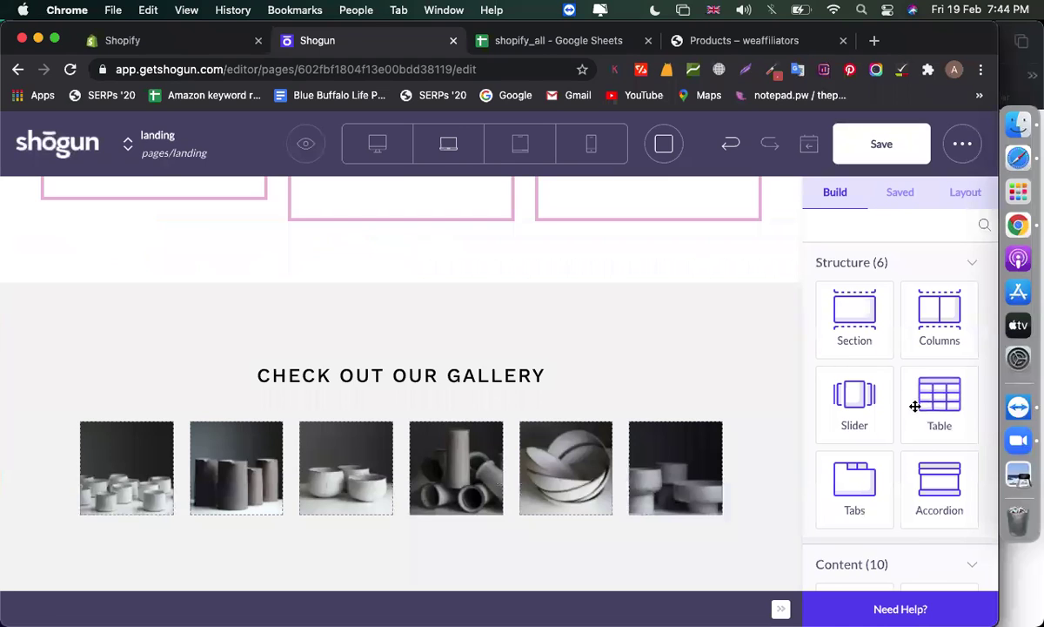
Add a new Section above the gallery with a two-column Columns block inside
left_click_drag(848, 345, 396, 289)
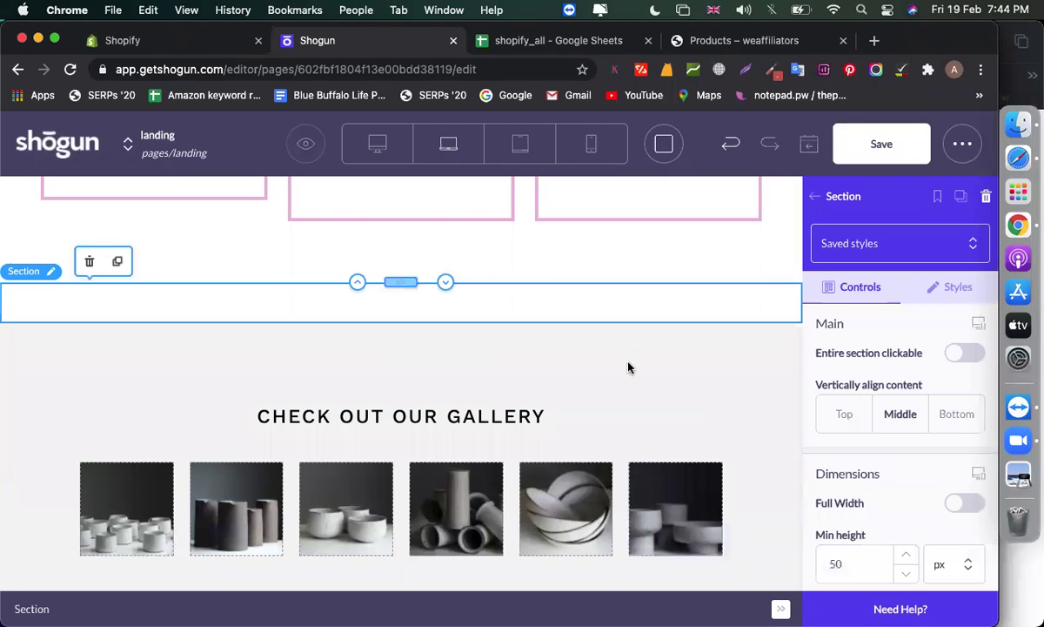
left_click(815, 197)
left_click_drag(942, 333, 476, 318)
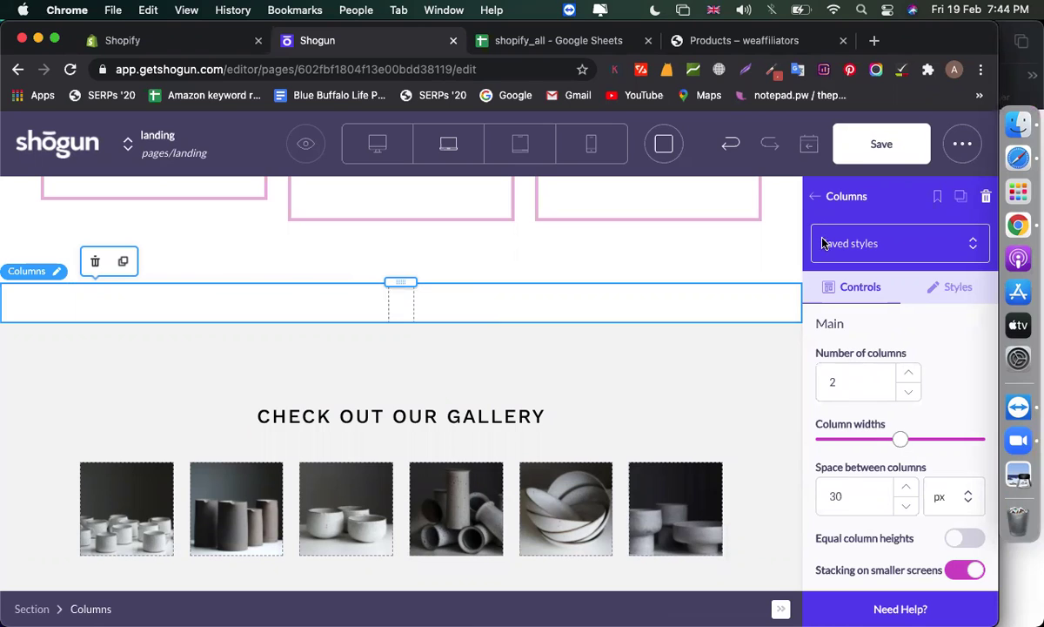
Add a Product Box to the left column showing the iPhone 12 Pro Max
left_click(814, 192)
scroll(842, 374, "down", 5)
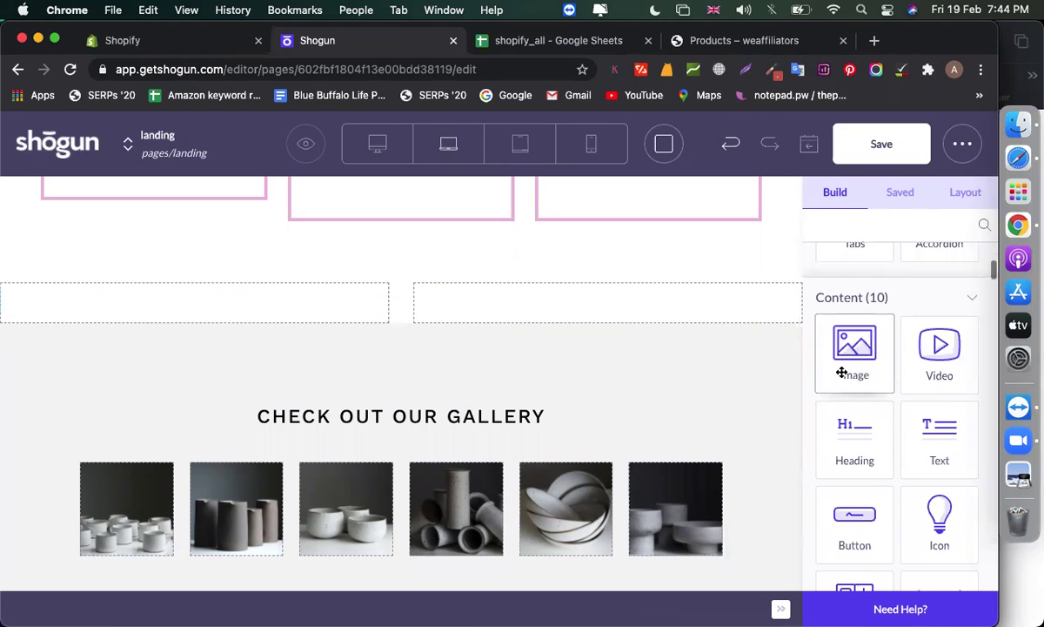
scroll(859, 457, "down", 10)
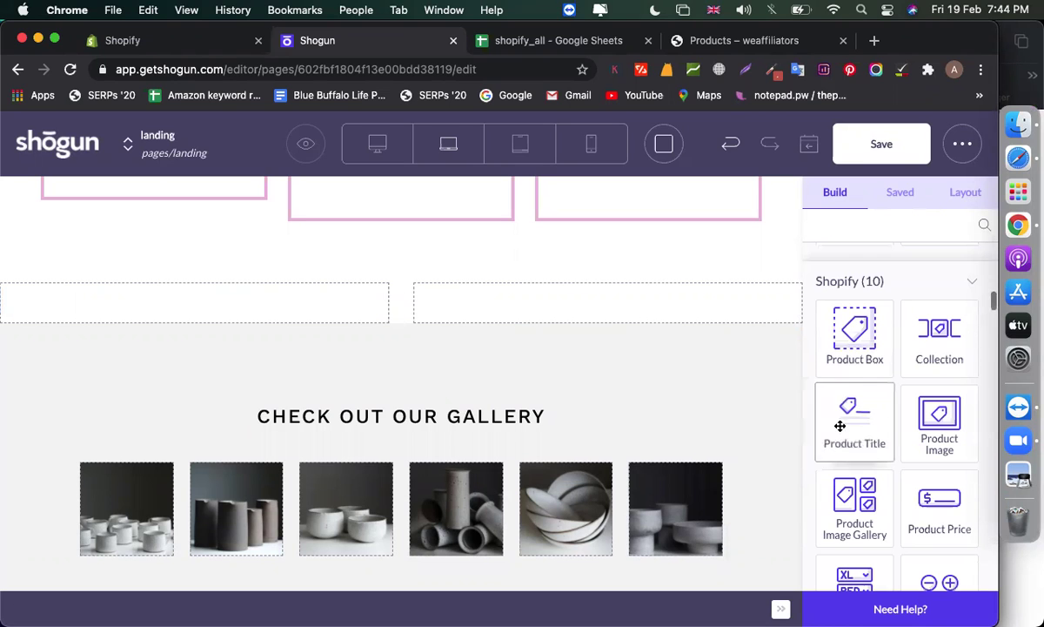
left_click(272, 305)
type("a")
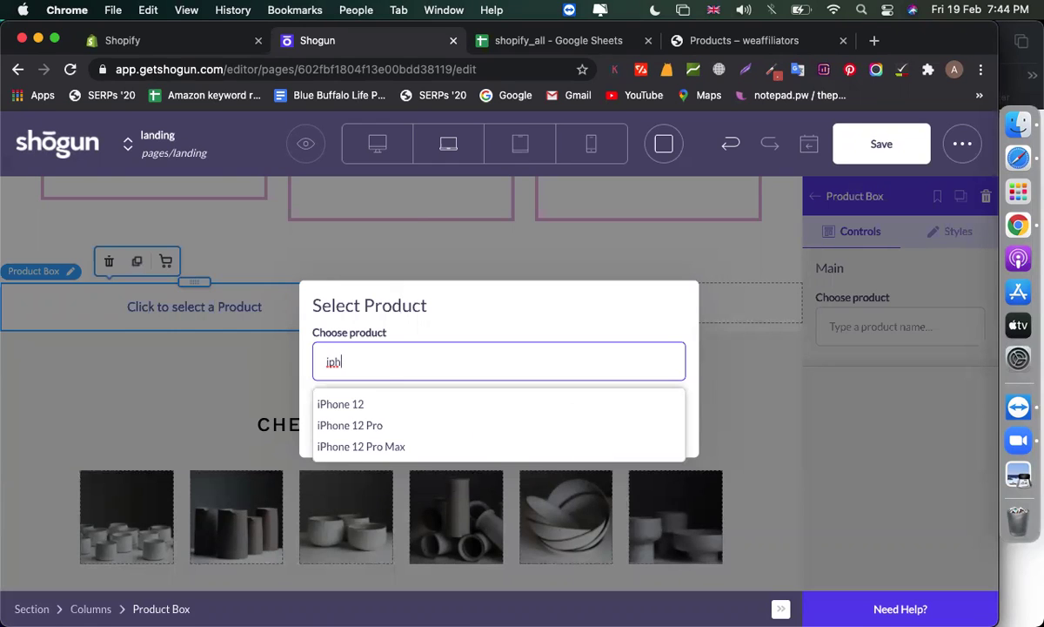
left_click(396, 450)
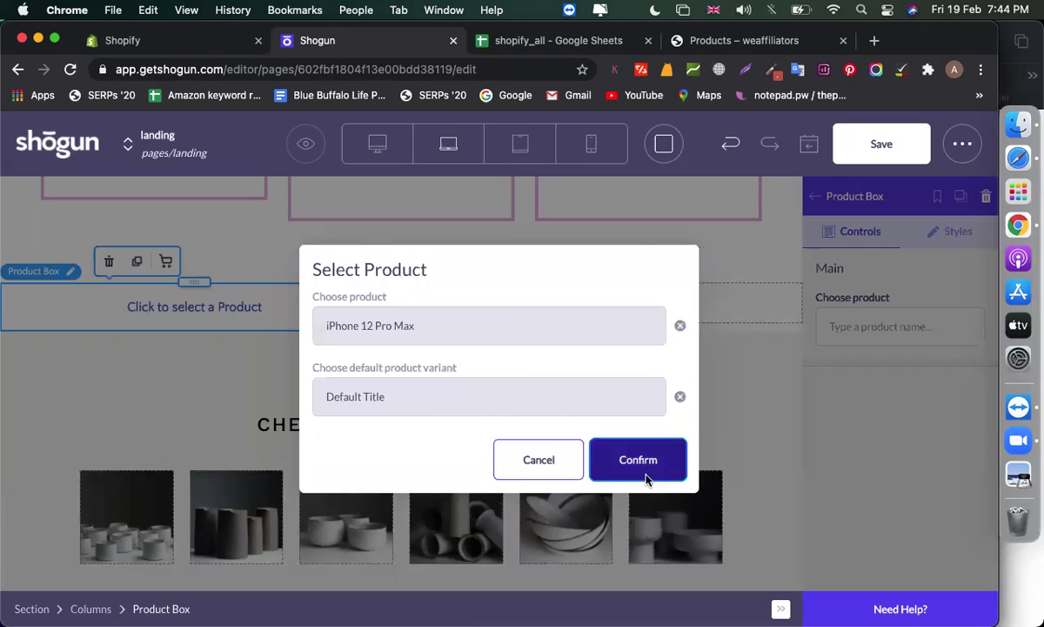
left_click(609, 451)
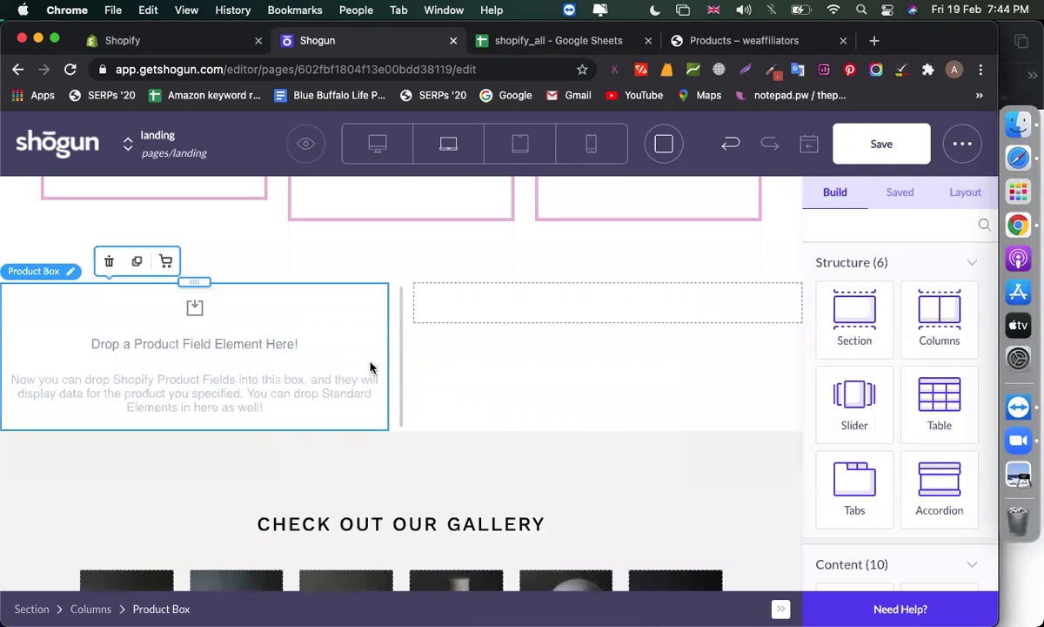
scroll(932, 458, "down", 8)
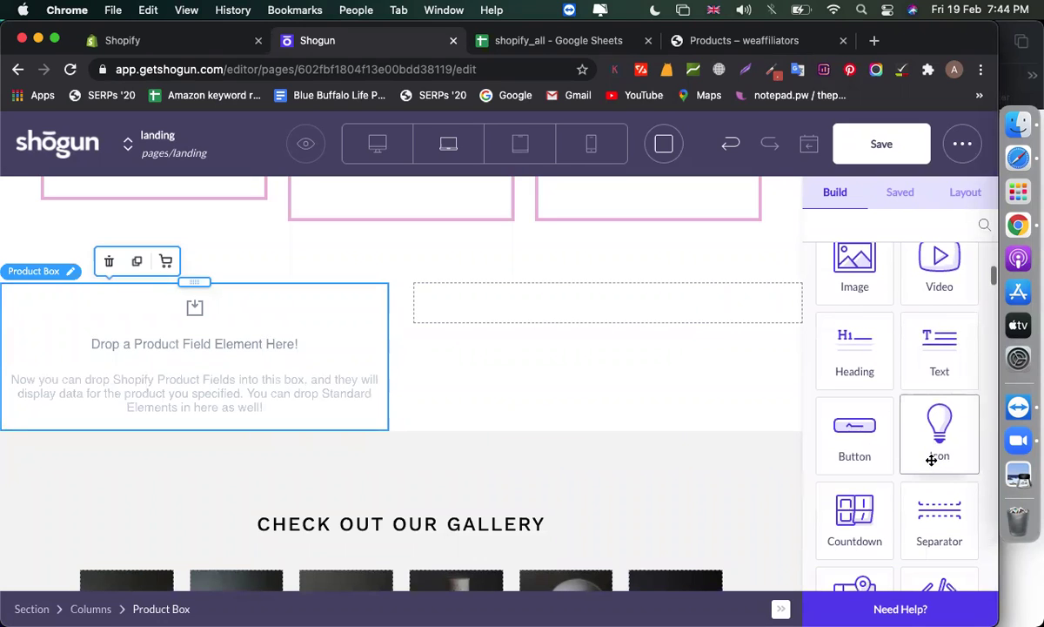
scroll(932, 459, "down", 1)
scroll(931, 460, "down", 6)
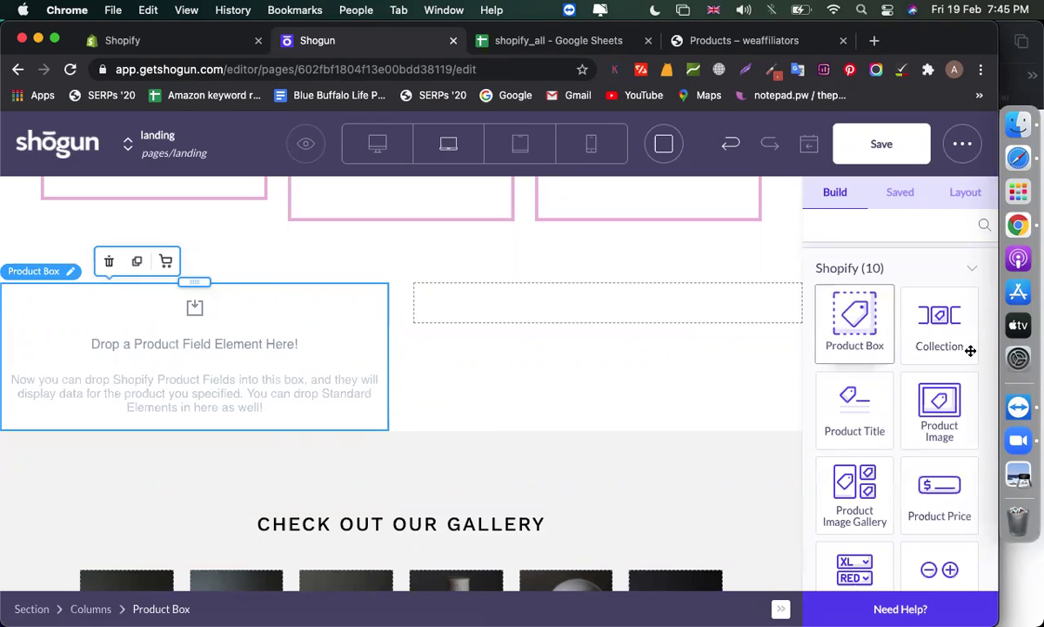
left_click_drag(934, 415, 222, 390)
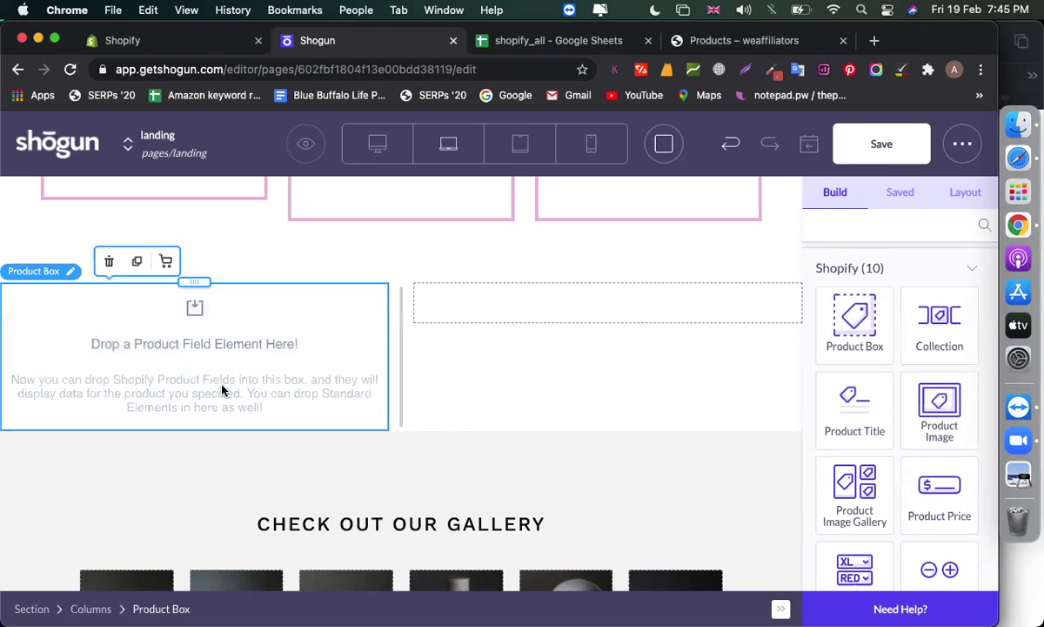
scroll(284, 463, "down", 5)
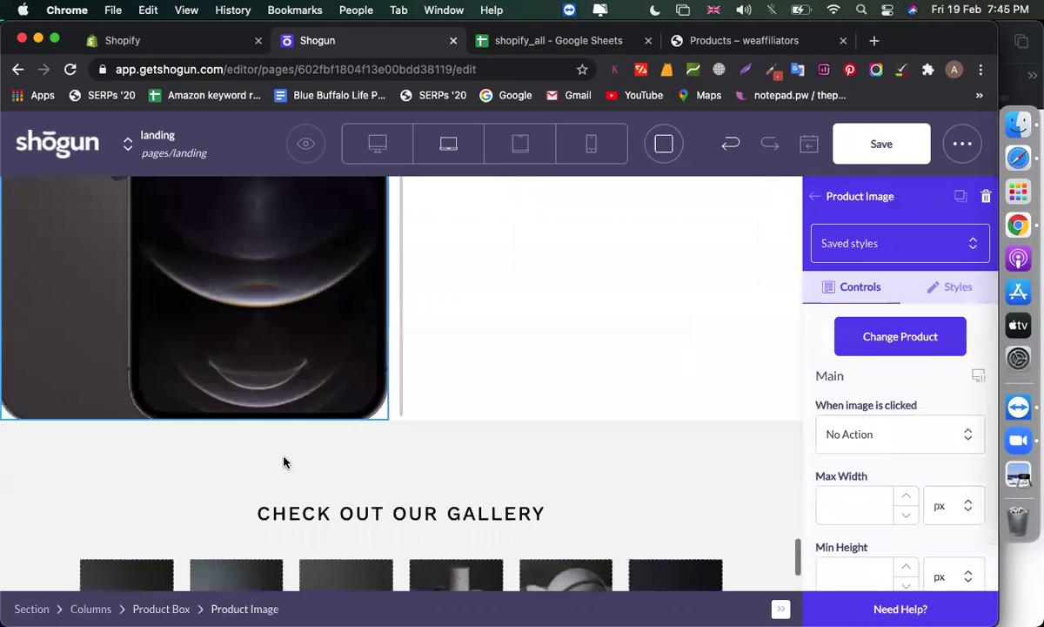
scroll(284, 462, "up", 3)
scroll(448, 362, "up", 5)
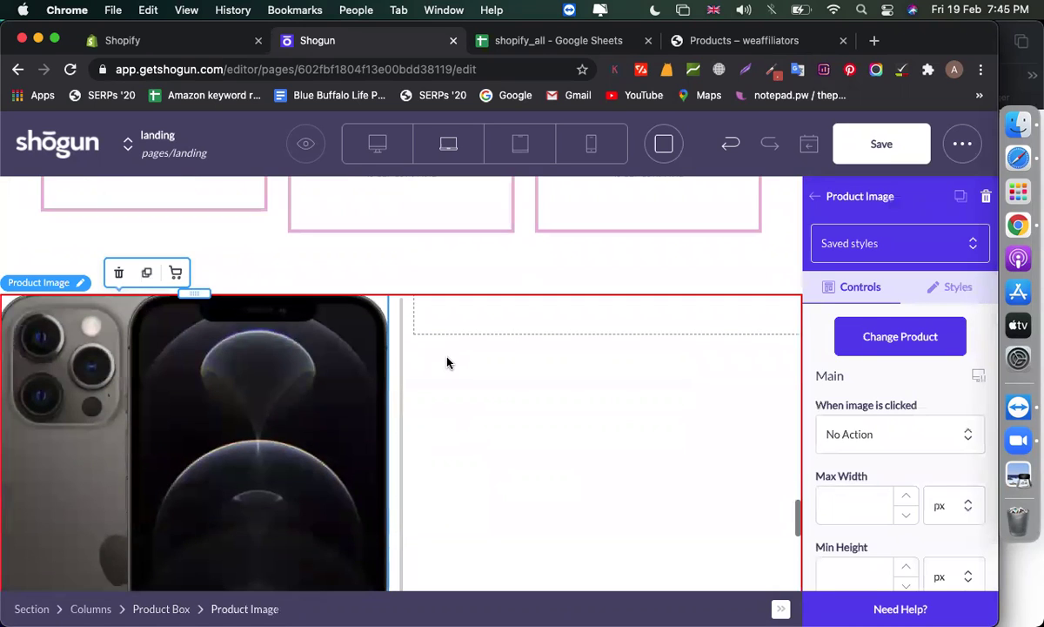
left_click(816, 196)
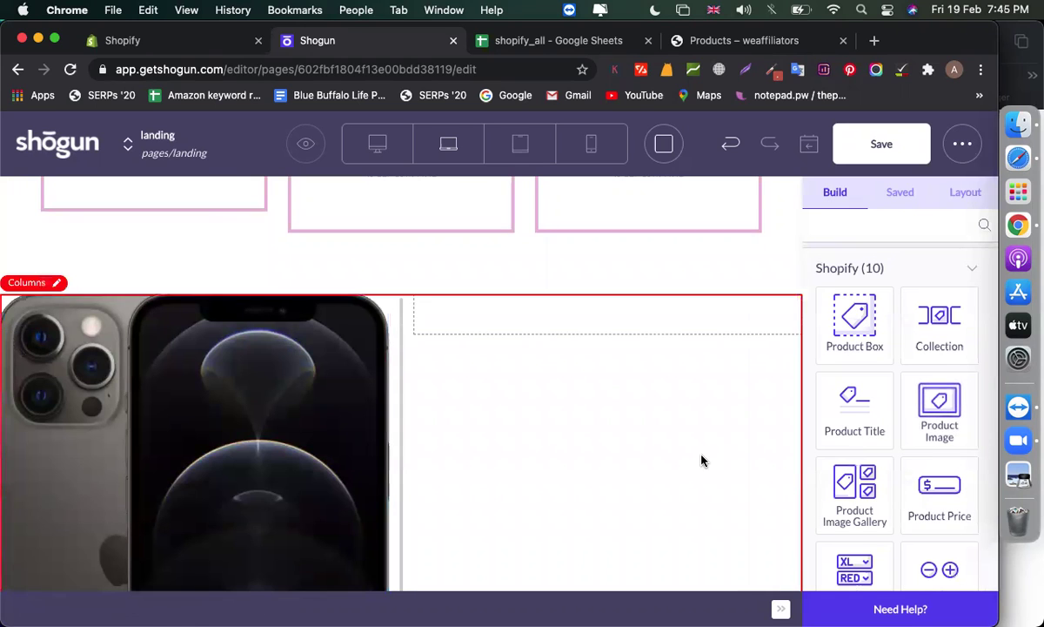
scroll(701, 458, "down", 5)
scroll(899, 456, "down", 1)
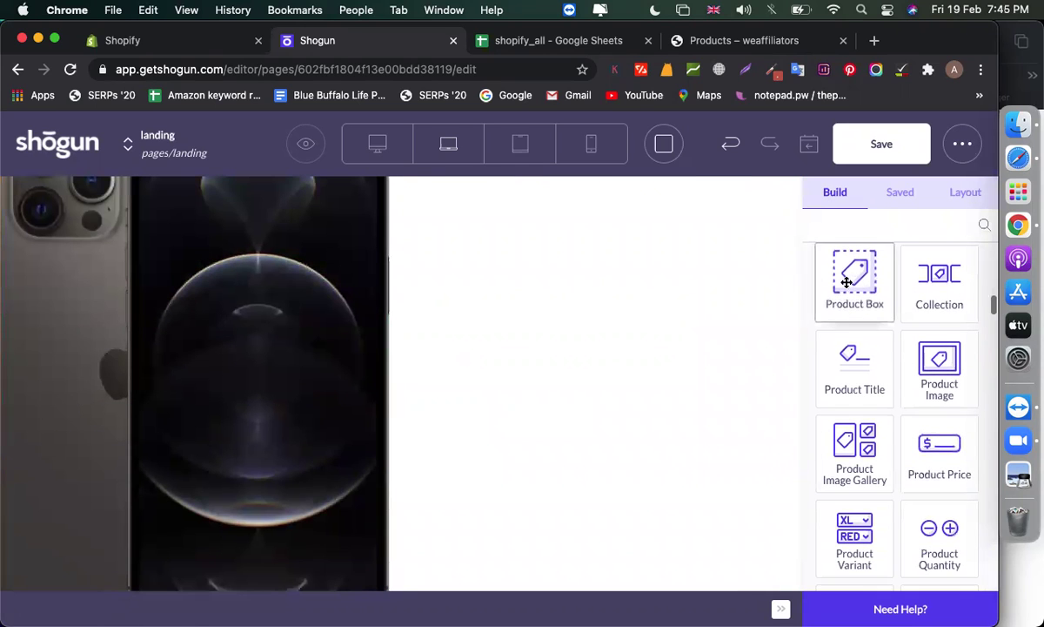
scroll(680, 340, "up", 2)
scroll(680, 341, "up", 1)
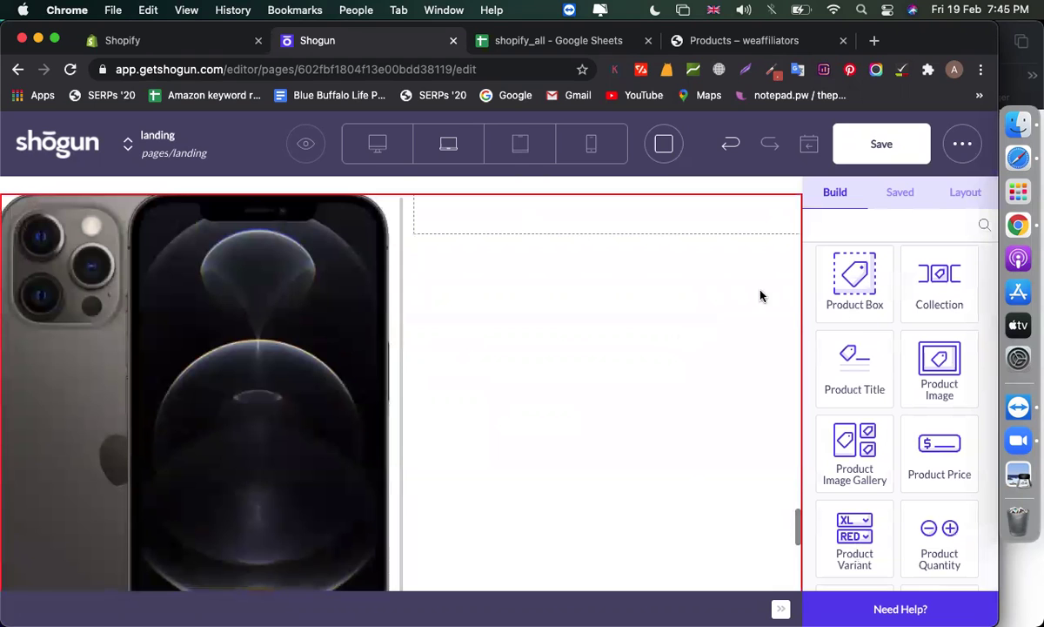
left_click_drag(830, 293, 614, 228)
scroll(618, 426, "up", 2)
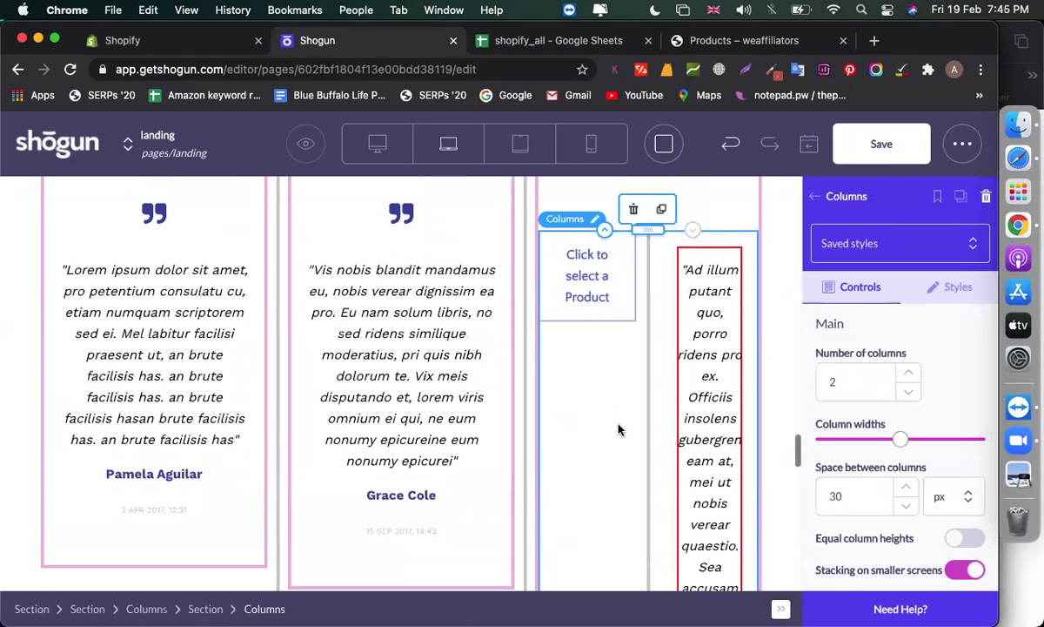
left_click(632, 253)
scroll(597, 406, "down", 5)
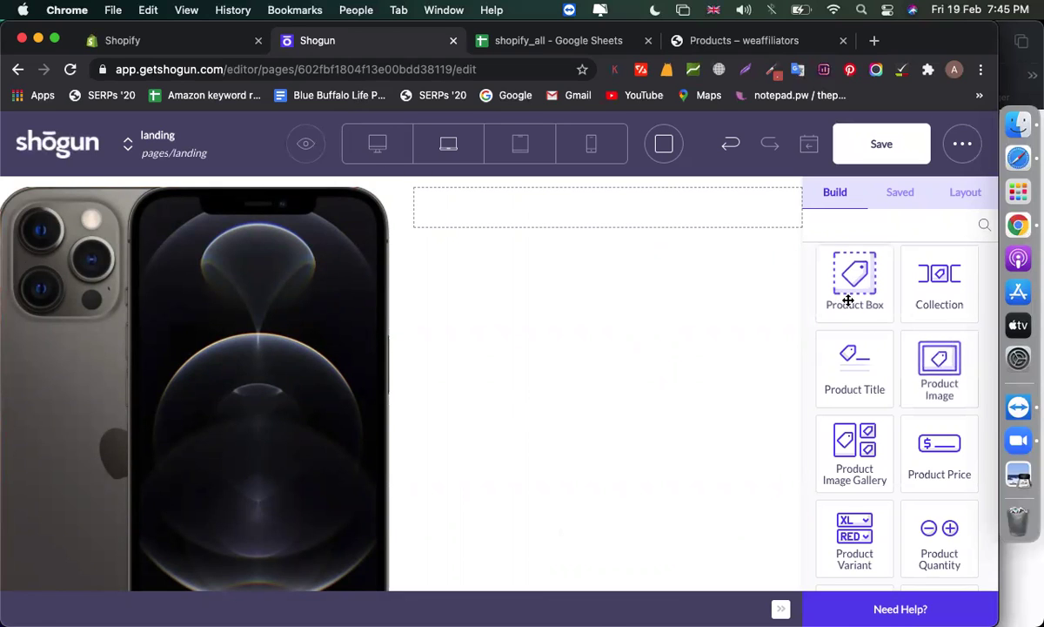
Drop an iPhone 12 Pro Max Product Box beside the phone image and add its title
left_click_drag(664, 281, 618, 240)
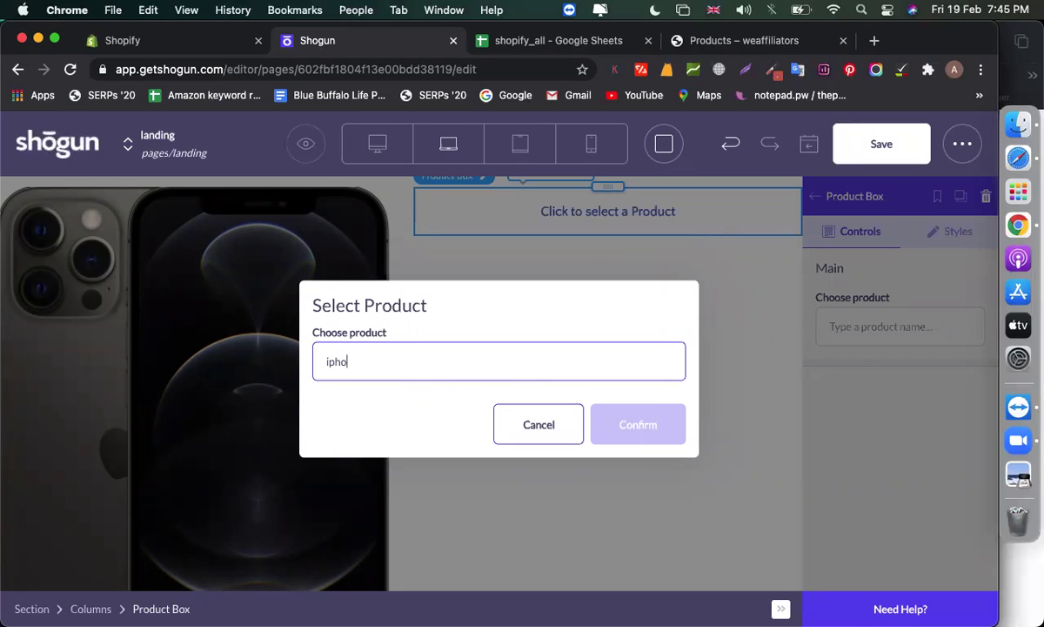
left_click(428, 445)
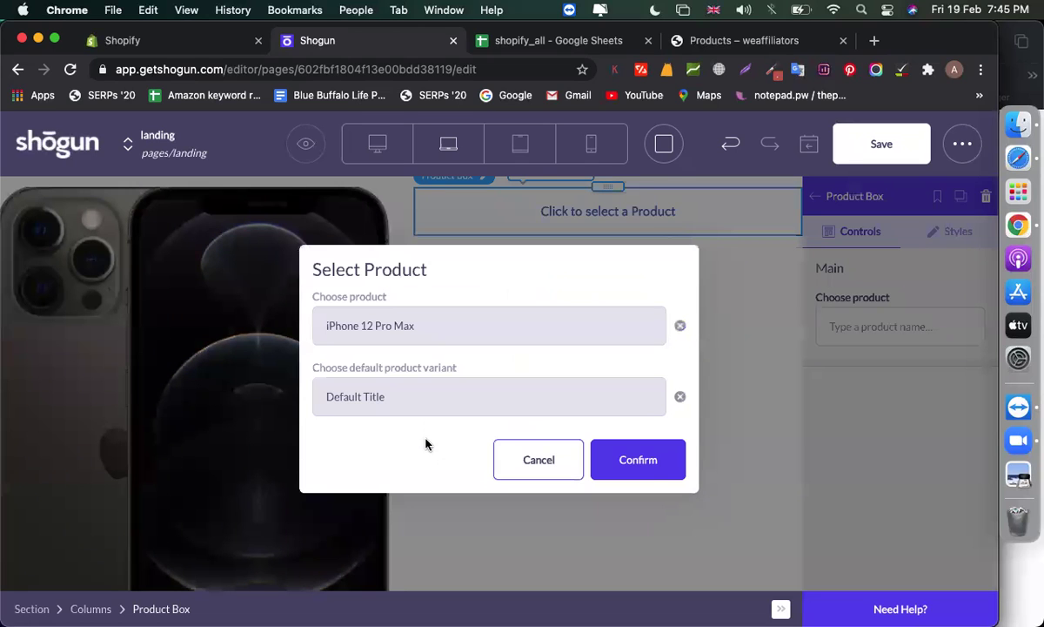
left_click(614, 456)
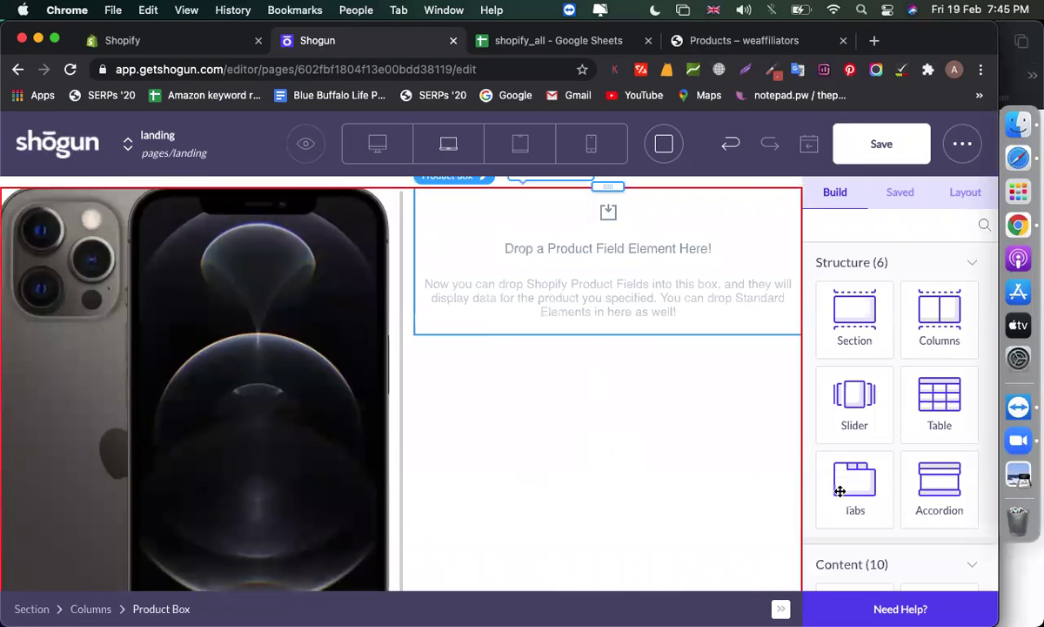
scroll(860, 410, "down", 5)
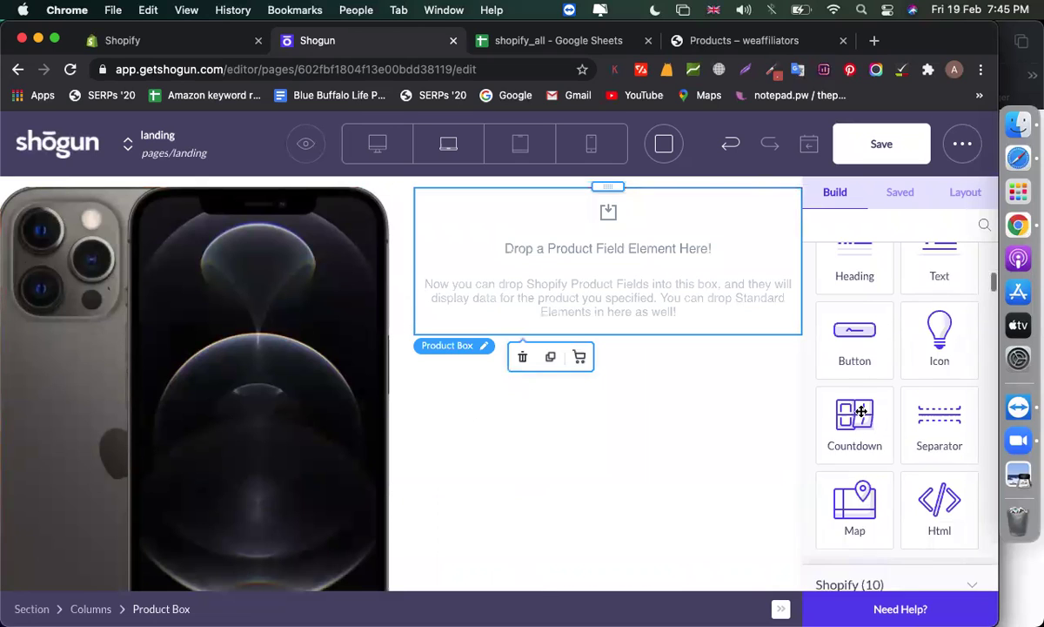
scroll(861, 411, "down", 3)
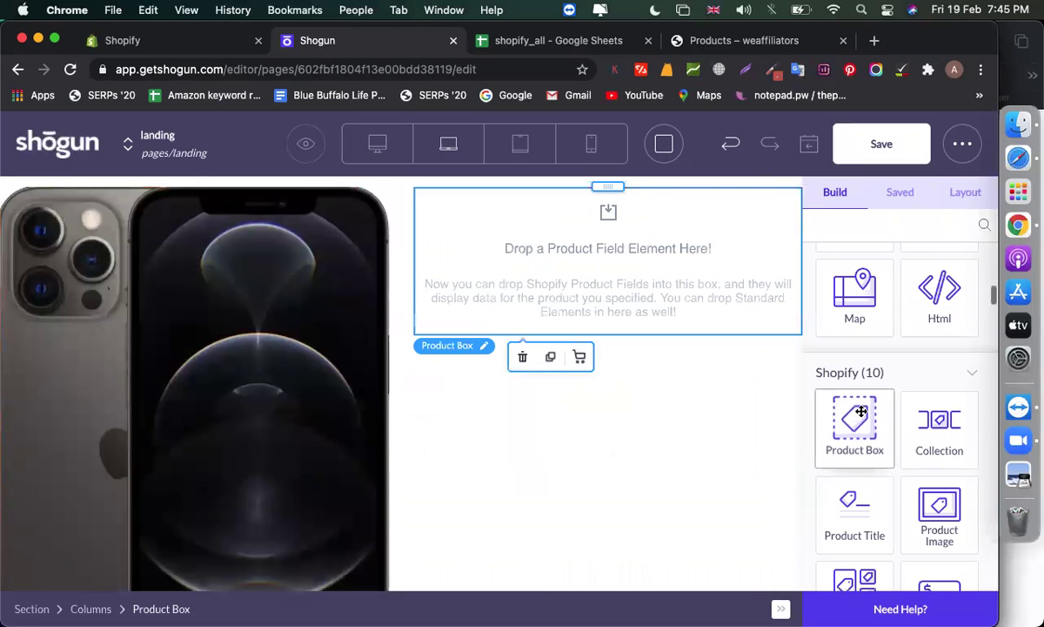
scroll(881, 448, "down", 3)
left_click_drag(857, 425, 616, 283)
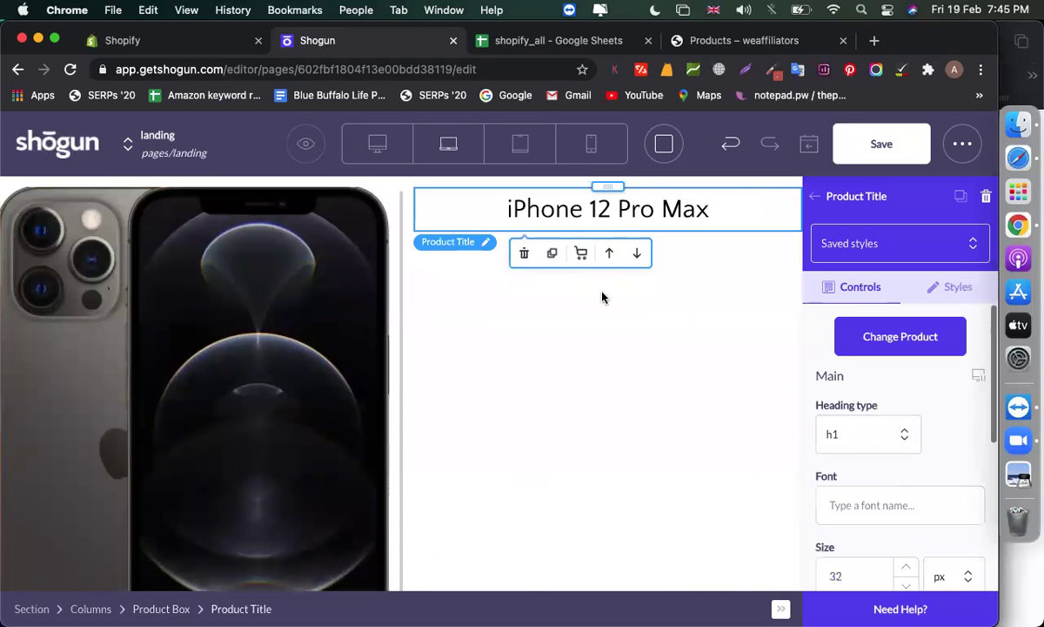
Add a Product Image Gallery under the title and an Add to Cart button below it
left_click(810, 200)
scroll(888, 465, "down", 5)
scroll(886, 468, "up", 2)
left_click_drag(860, 352, 655, 265)
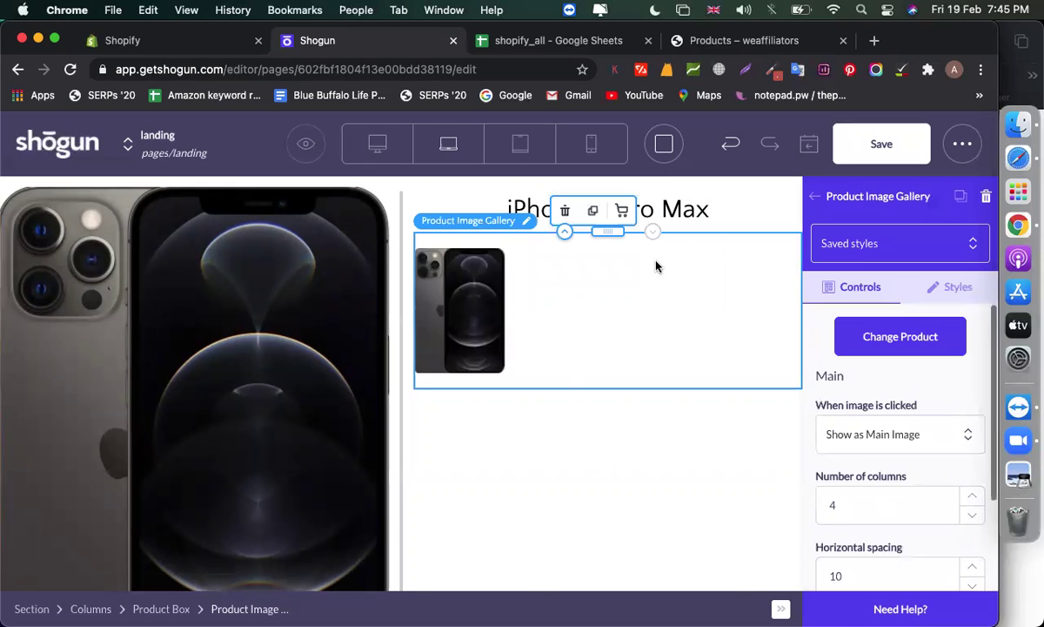
left_click(813, 198)
scroll(881, 470, "down", 5)
left_click_drag(875, 491, 595, 410)
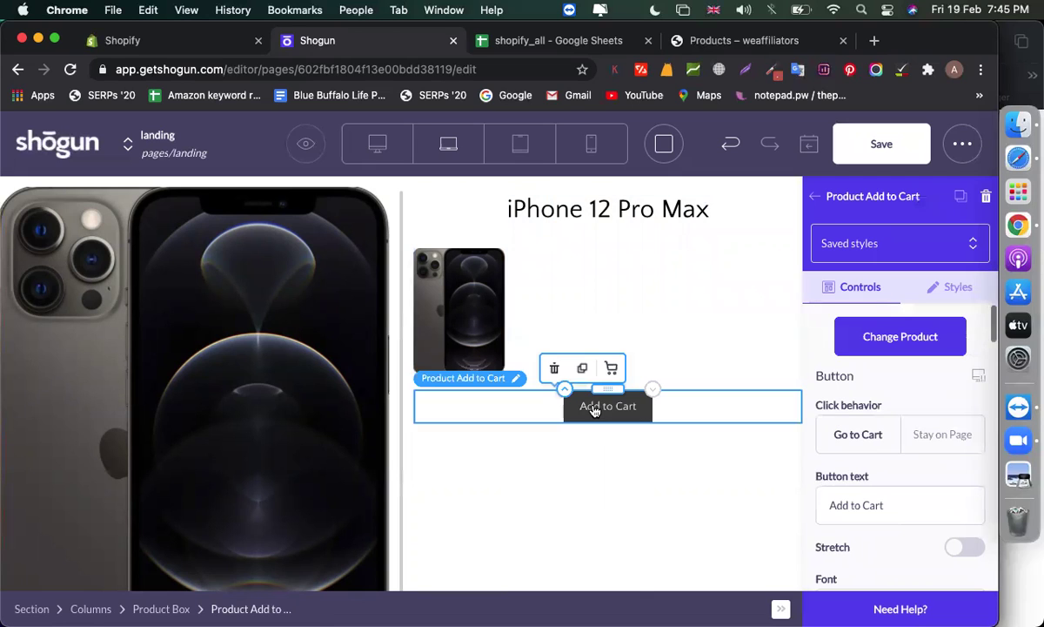
Select the large phone image, then add a quantity selector to the product box
scroll(556, 476, "down", 2)
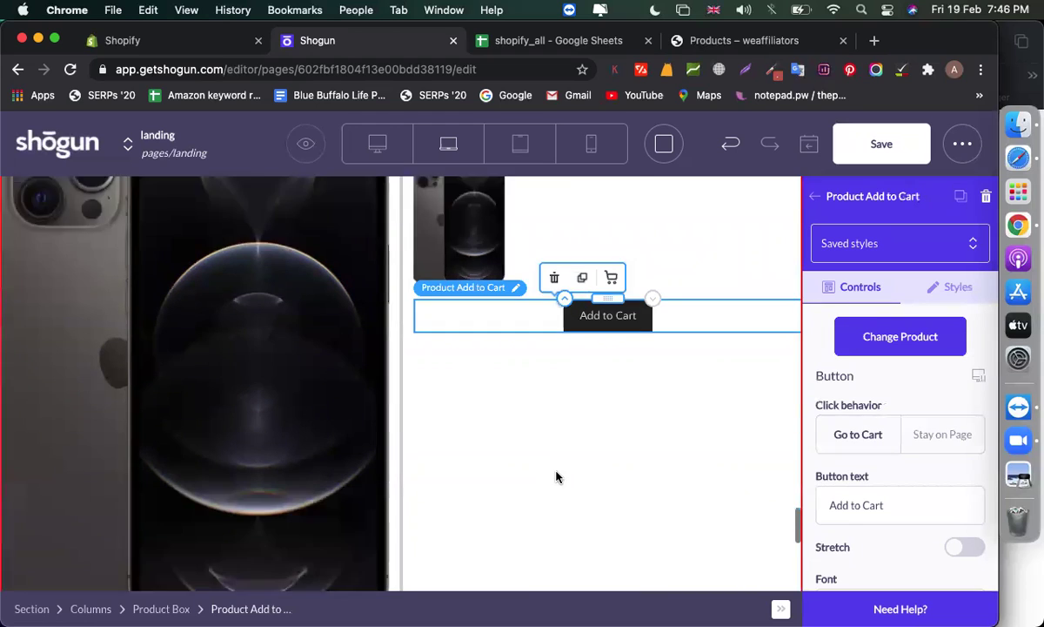
scroll(454, 429, "up", 2)
left_click(289, 377)
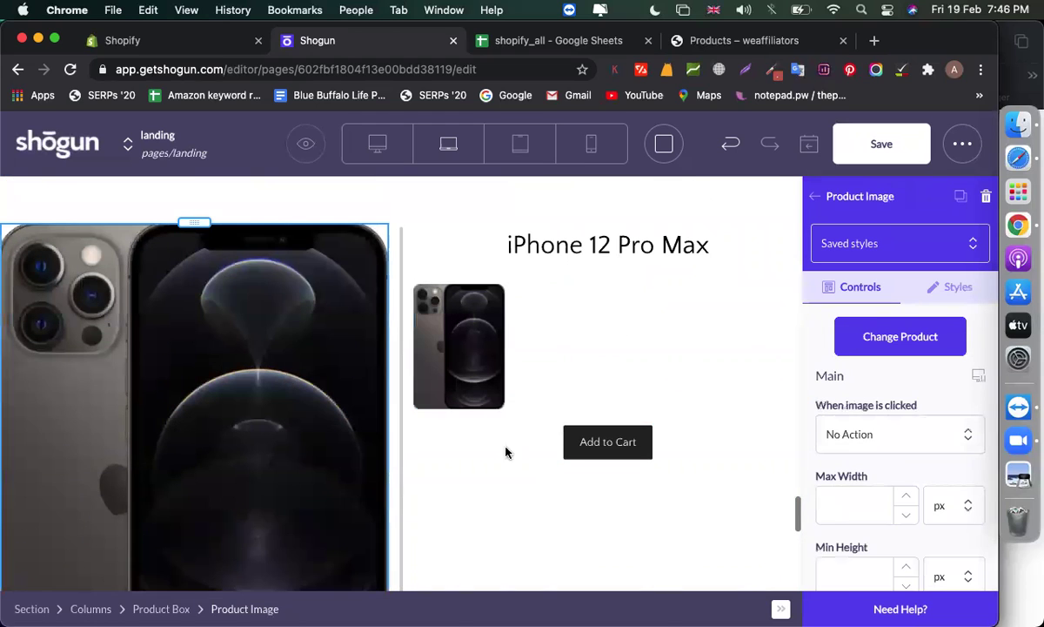
scroll(559, 473, "down", 5)
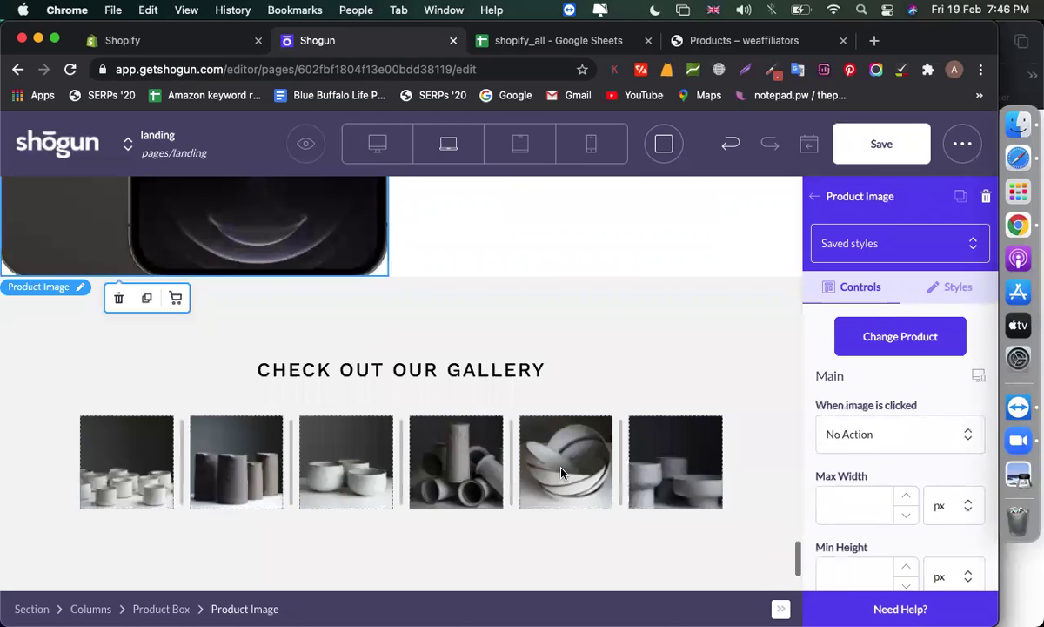
left_click(818, 201)
scroll(870, 401, "down", 3)
scroll(871, 409, "up", 2)
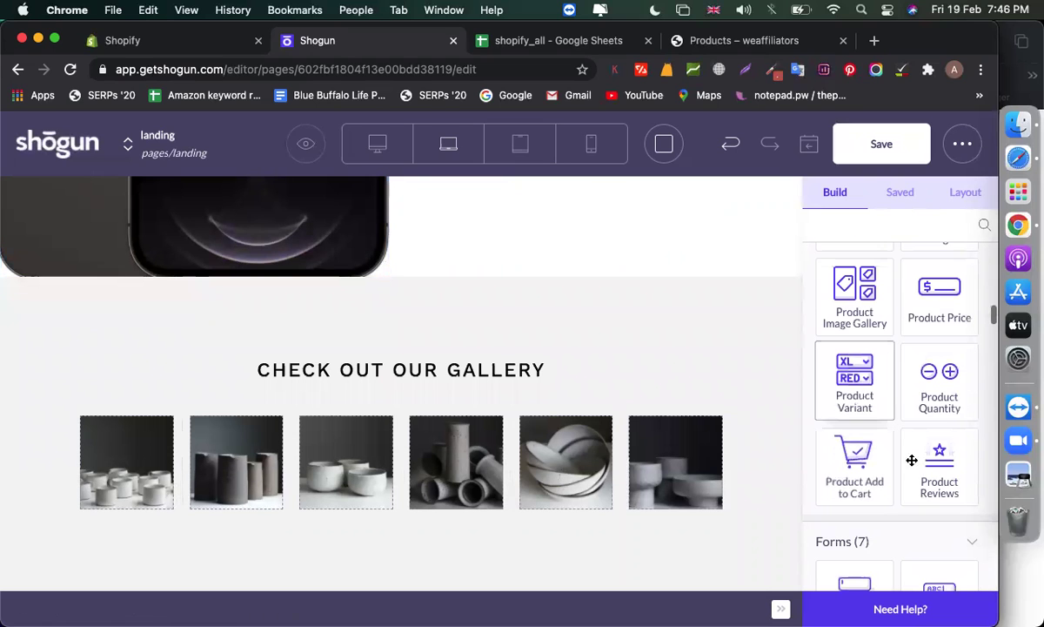
scroll(835, 402, "up", 2)
scroll(618, 409, "up", 2)
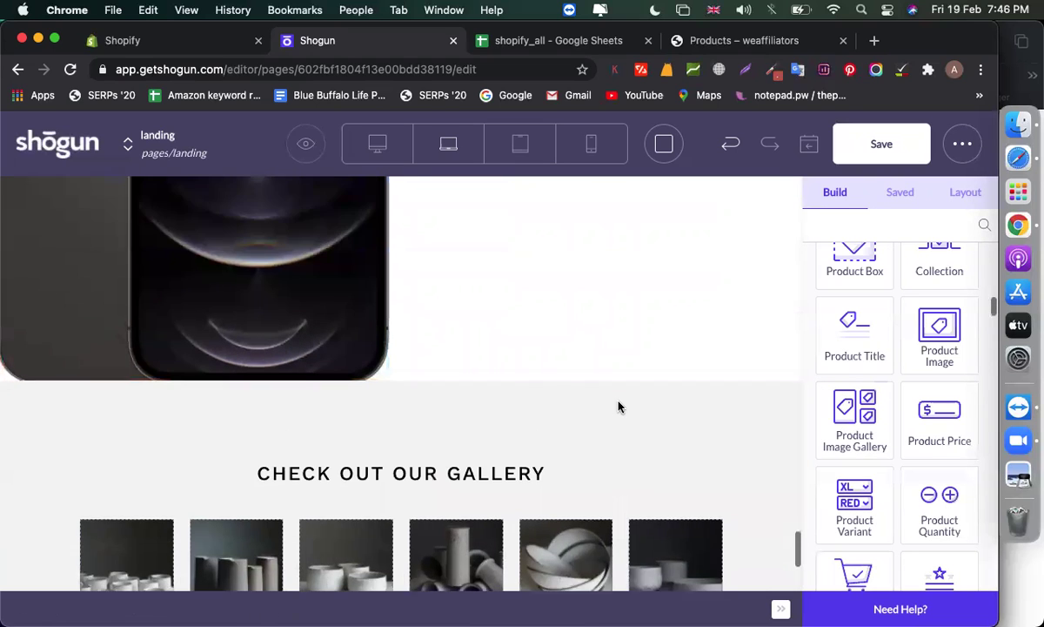
scroll(618, 406, "up", 5)
left_click_drag(967, 500, 650, 385)
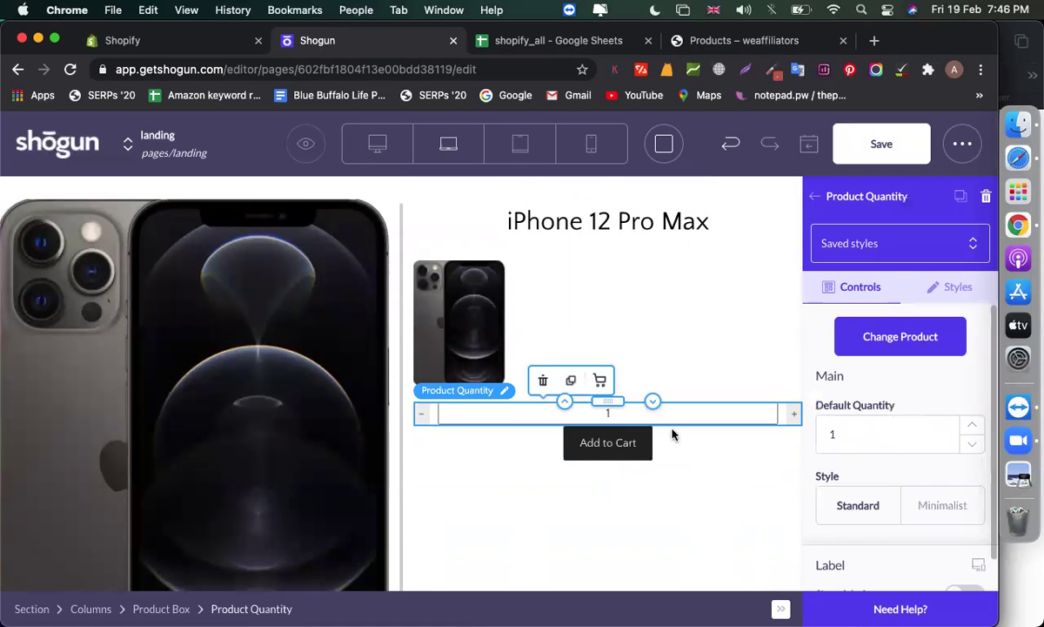
Give the product row's columns a 30 px top margin
left_click(695, 506)
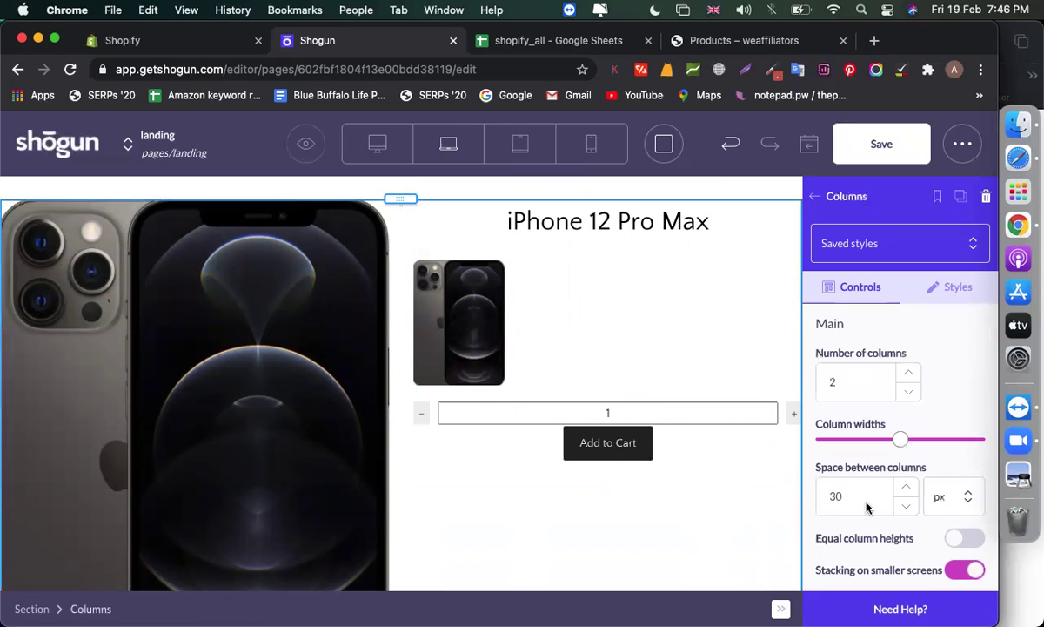
scroll(867, 508, "down", 3)
scroll(867, 507, "up", 3)
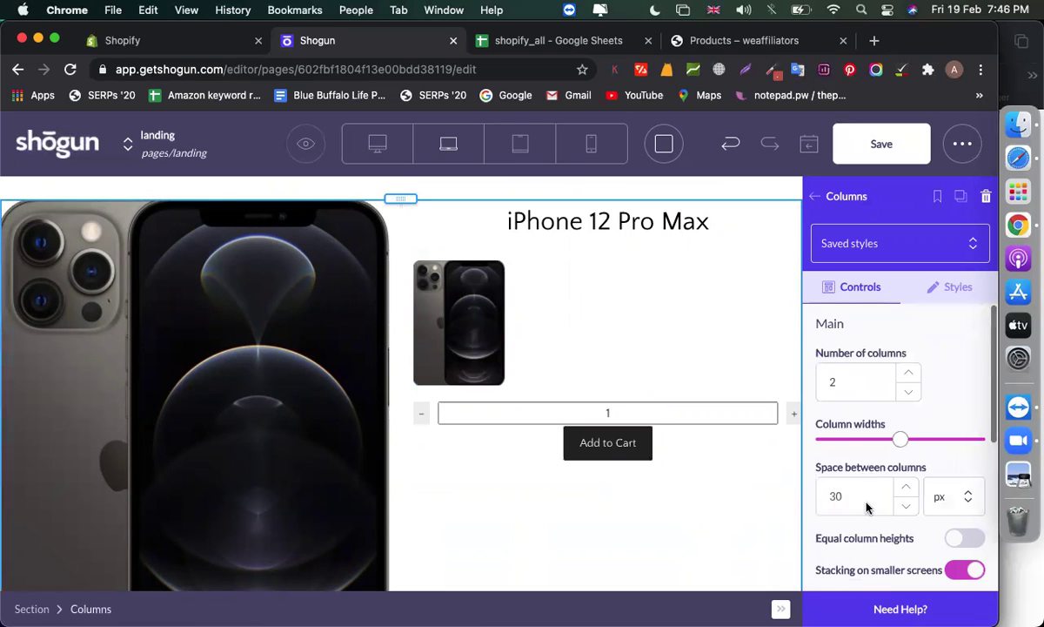
left_click(951, 289)
scroll(900, 432, "down", 5)
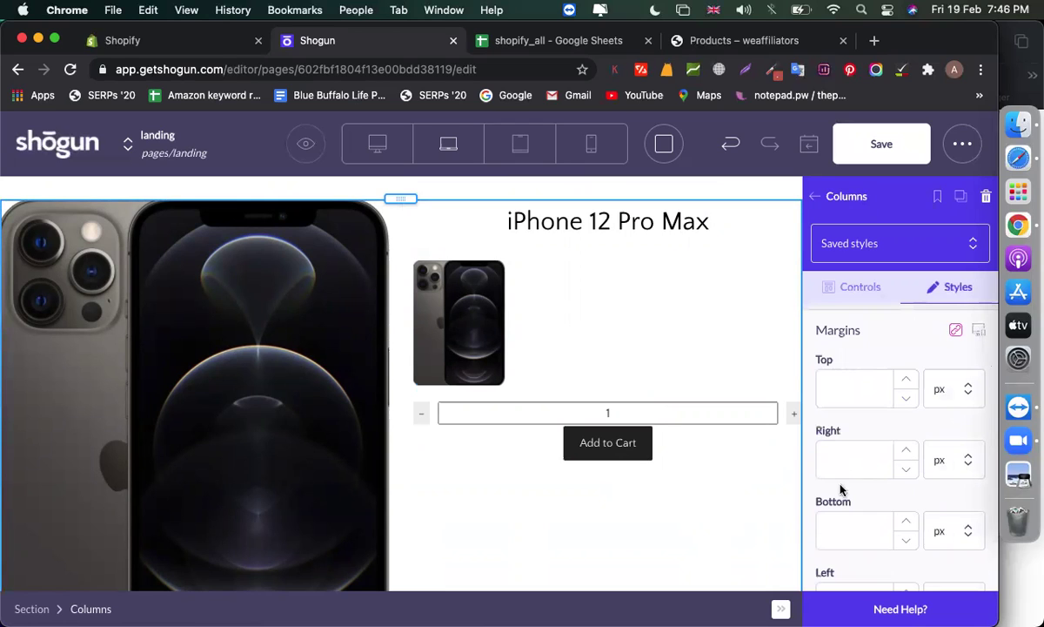
scroll(843, 528, "down", 1)
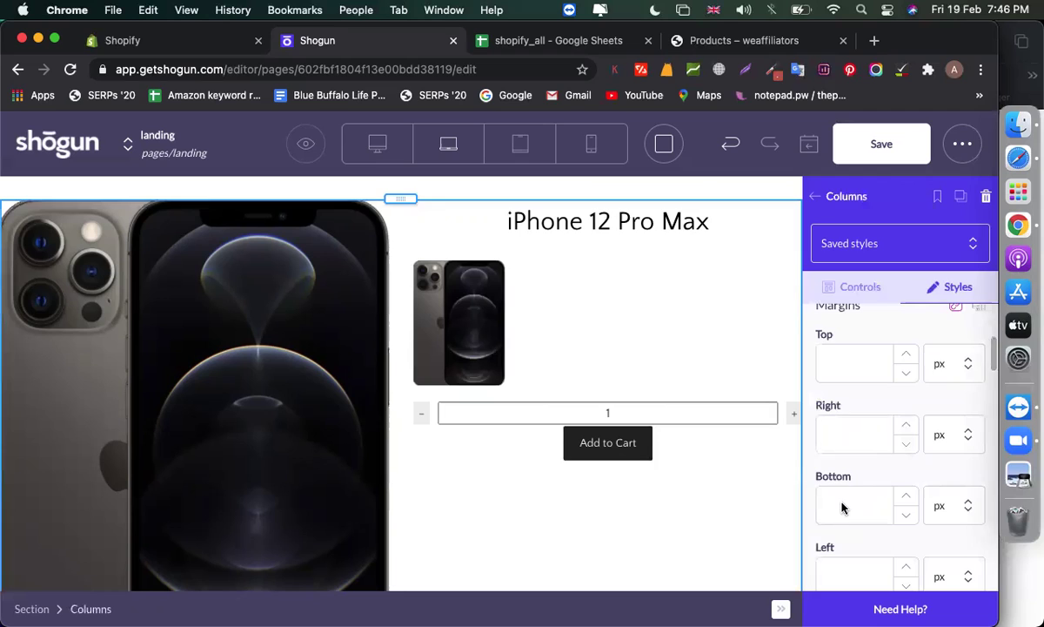
scroll(842, 507, "down", 1)
scroll(840, 453, "up", 2)
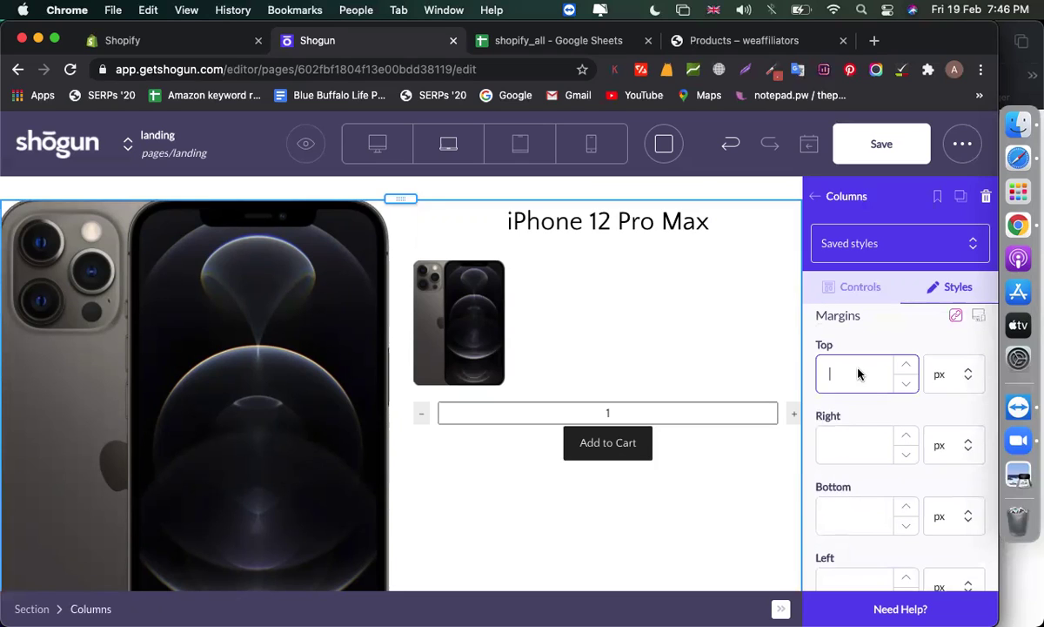
left_click(859, 374)
type("30")
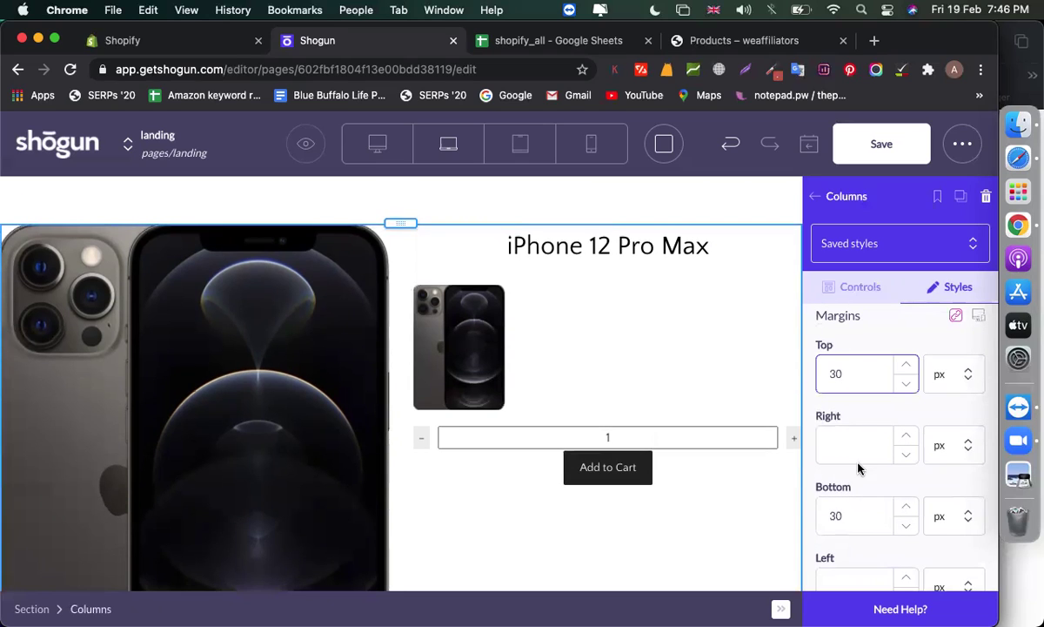
scroll(858, 505, "down", 3)
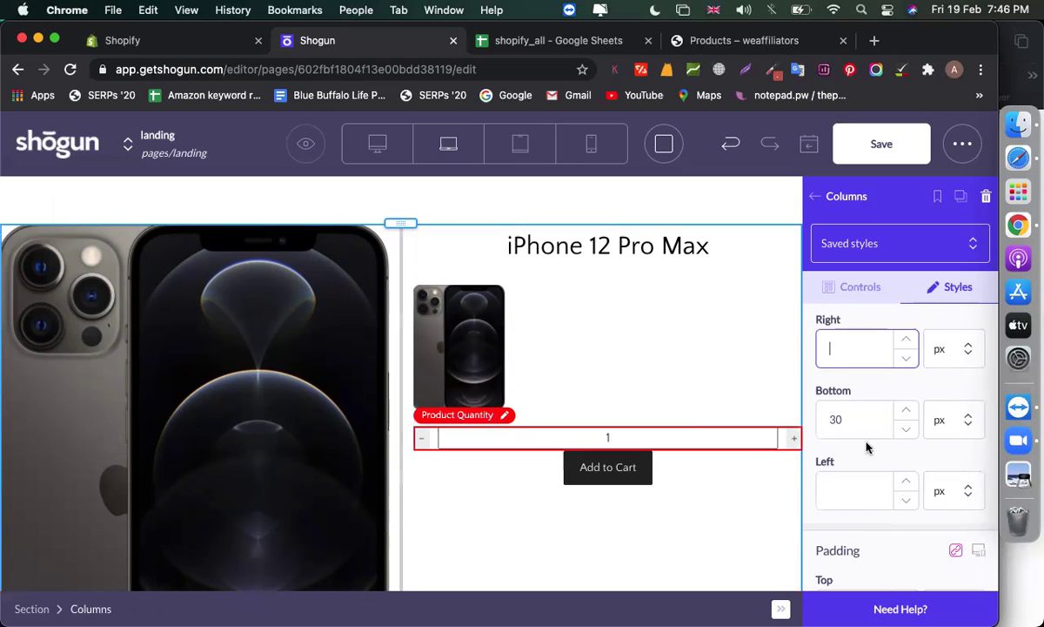
Add a Product Variant selector, showing Default Title, above the quantity field
left_click(816, 201)
scroll(879, 438, "down", 1)
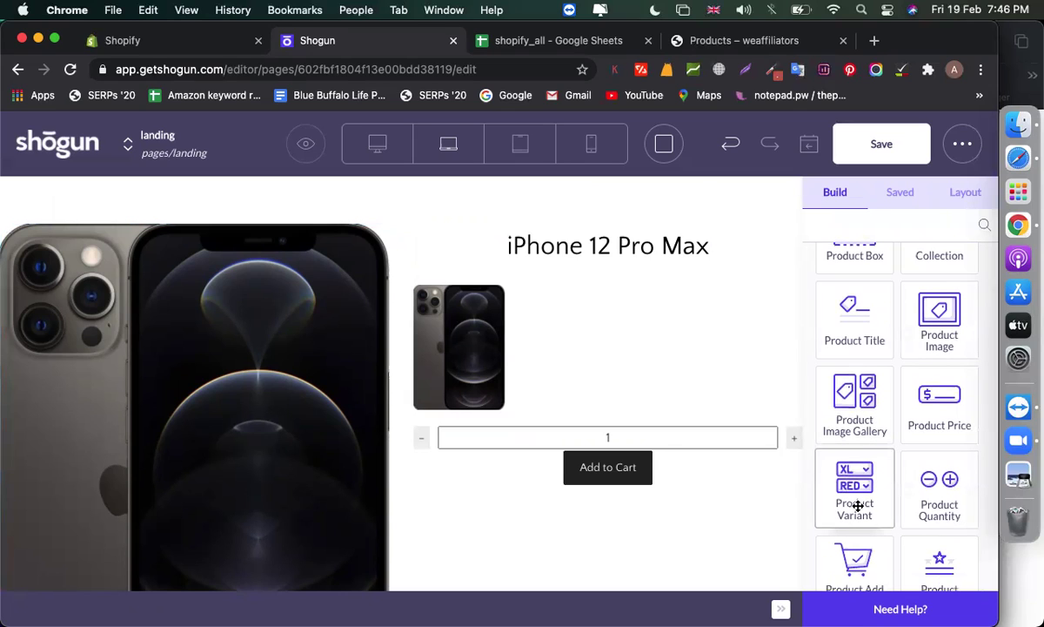
left_click_drag(856, 504, 669, 436)
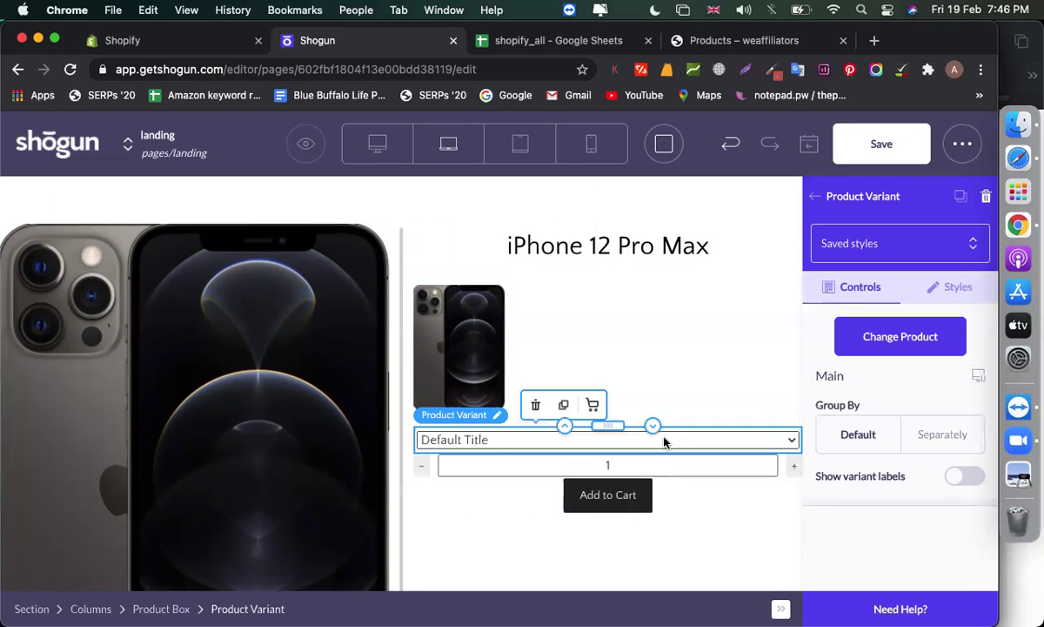
left_click(505, 442)
left_click(495, 550)
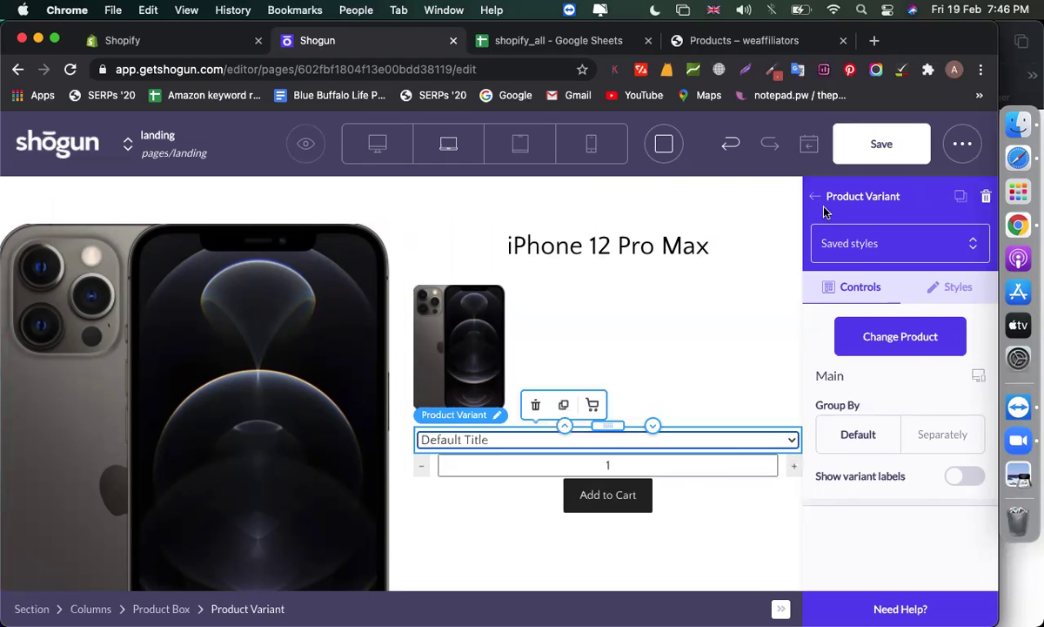
left_click(815, 197)
scroll(687, 310, "down", 8)
scroll(809, 401, "down", 5)
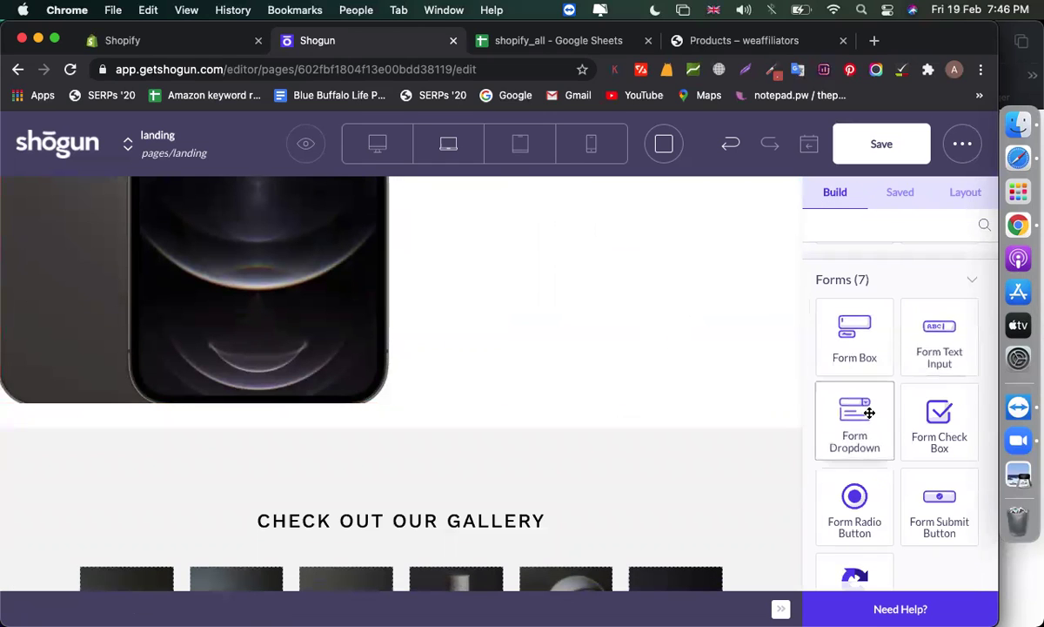
Inspect the testimonial image section's background in the media library, leaving it unchanged
scroll(862, 488, "down", 5)
scroll(868, 436, "down", 4)
scroll(867, 357, "up", 1)
scroll(871, 360, "down", 20)
scroll(870, 357, "down", 10)
scroll(676, 385, "down", 3)
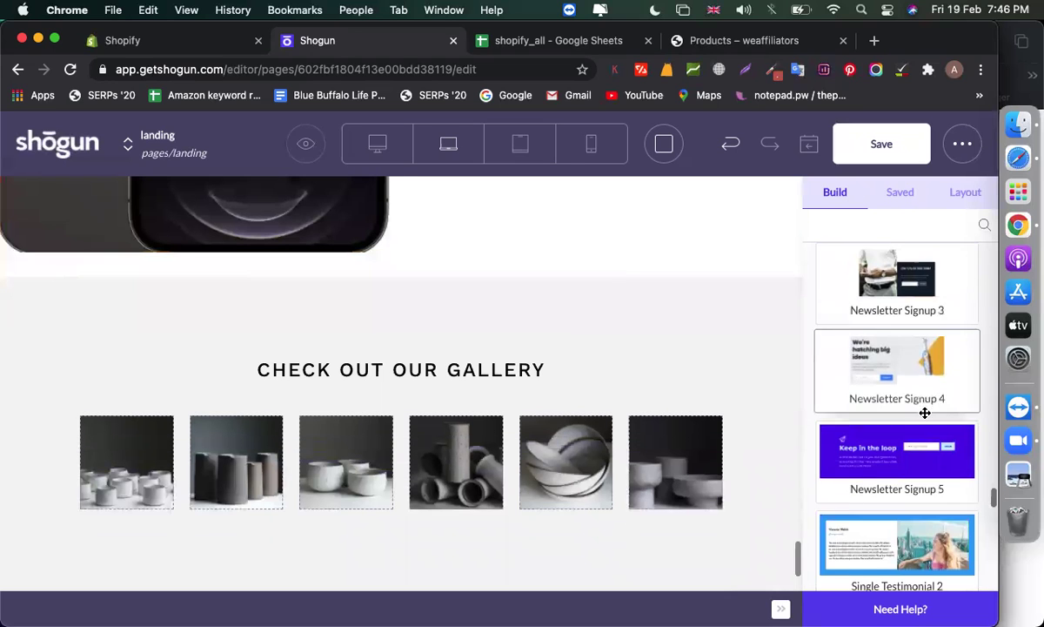
scroll(925, 412, "down", 5)
scroll(925, 412, "up", 5)
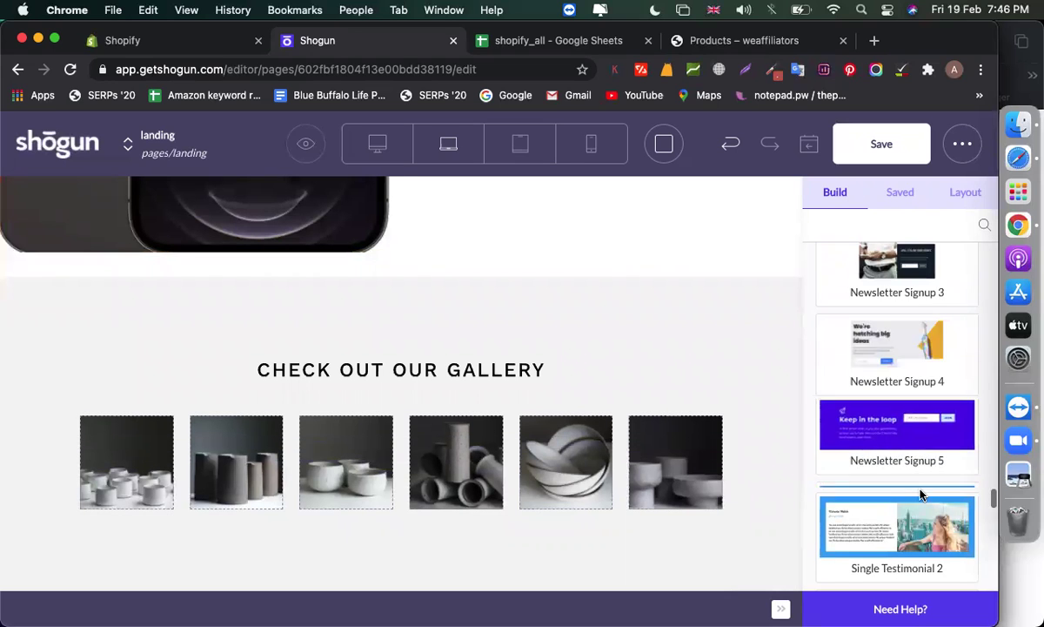
scroll(921, 494, "down", 2)
left_click_drag(867, 427, 450, 308)
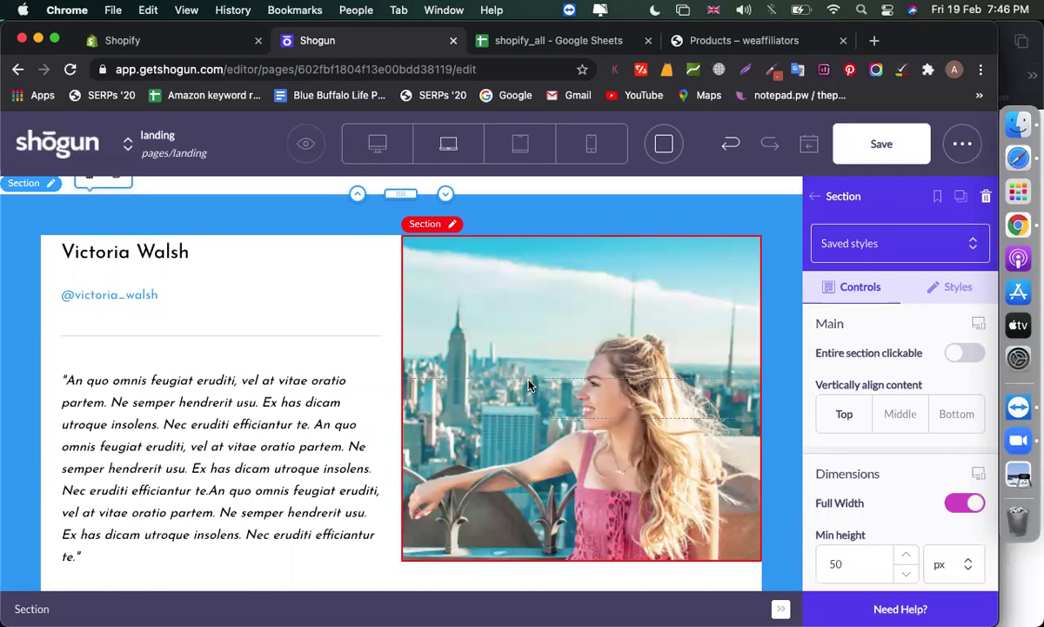
left_click(527, 383)
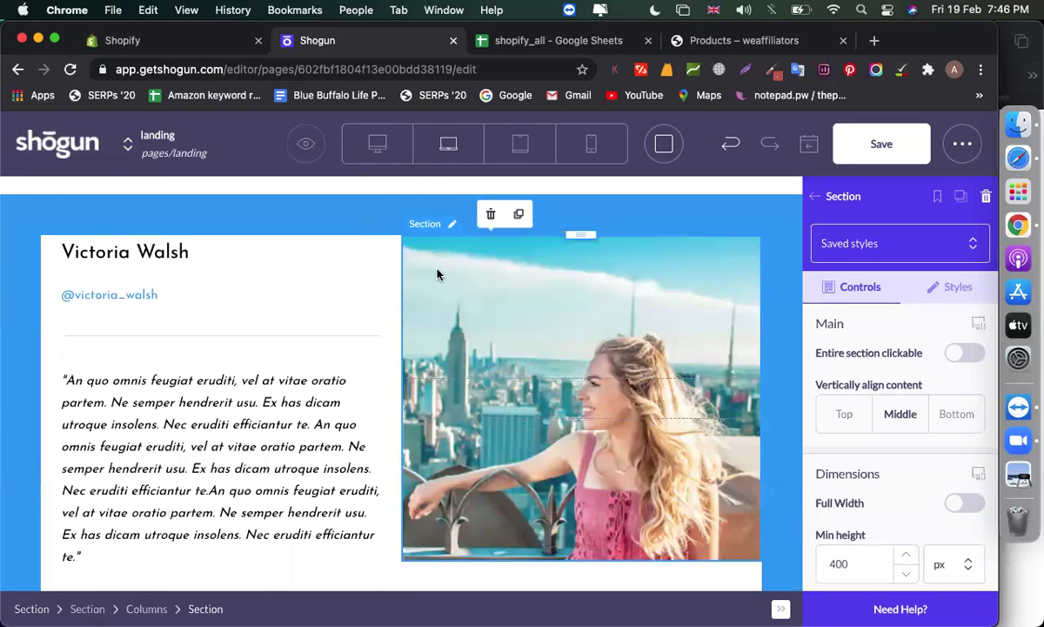
scroll(863, 431, "down", 5)
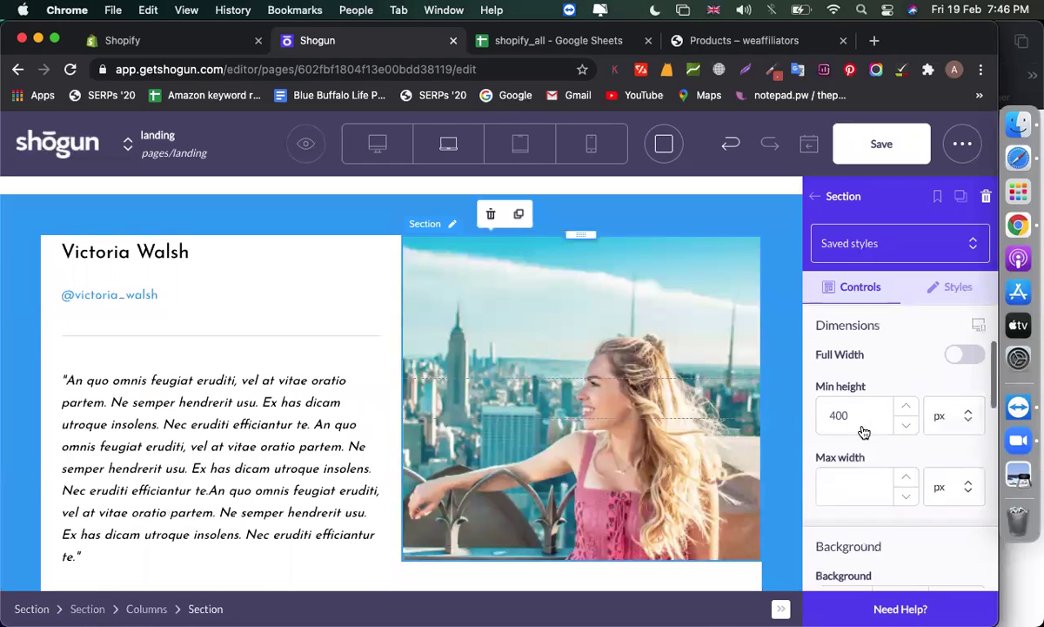
left_click(879, 450)
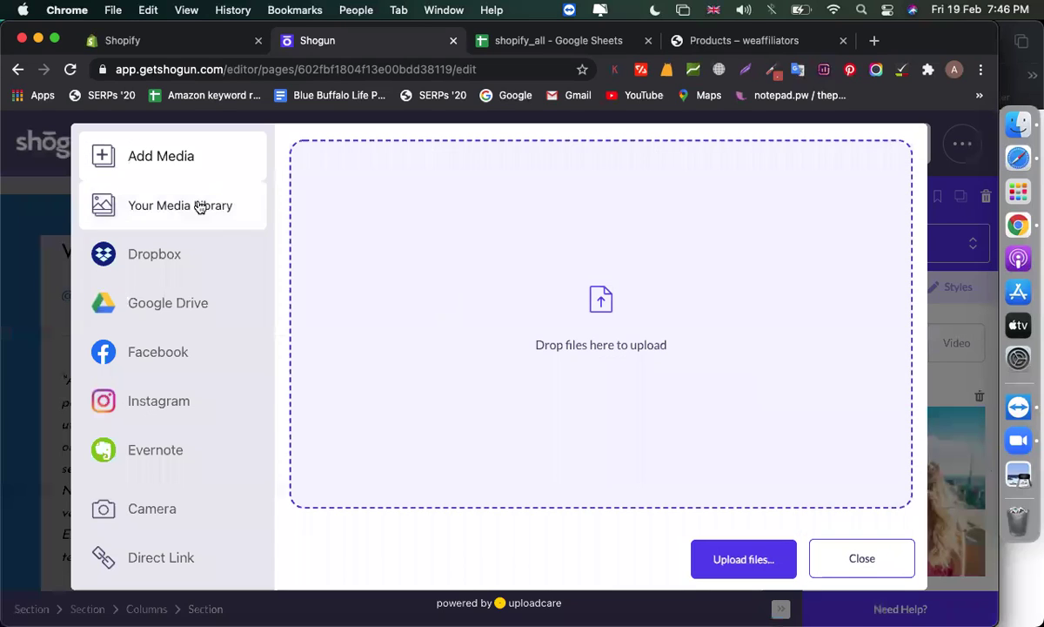
left_click(195, 206)
left_click(846, 549)
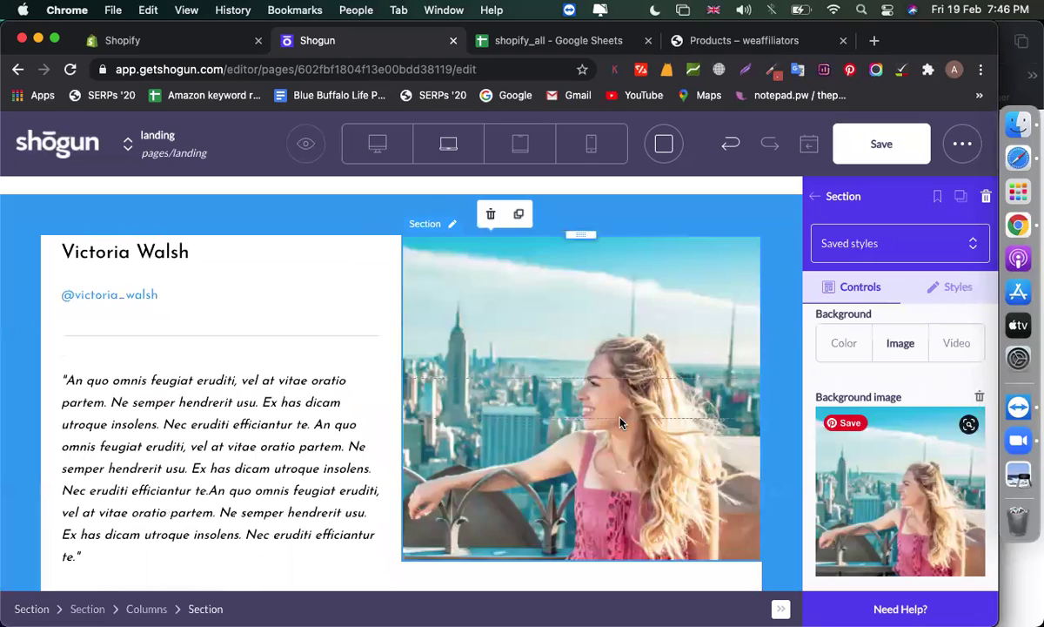
Check the quote, name and handle texts, then scroll the element library to Value Prop Large
left_click(253, 383)
left_click(111, 251)
left_click(124, 289)
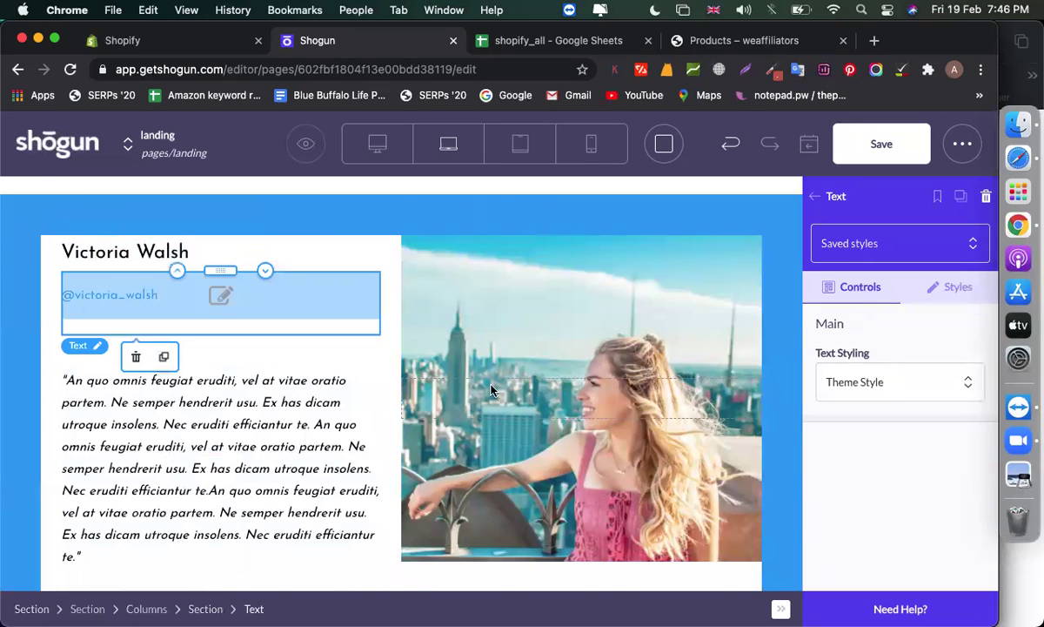
scroll(491, 389, "down", 5)
key("Escape")
scroll(871, 342, "down", 5)
scroll(871, 342, "down", 3)
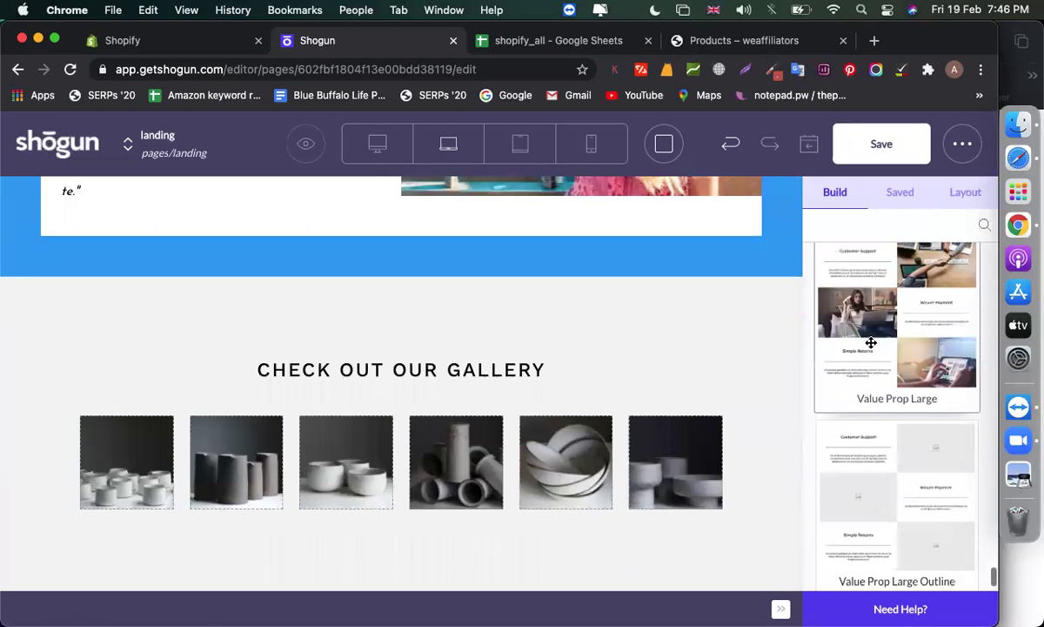
Place a Value Prop Large block above the gallery
left_click_drag(915, 328, 409, 286)
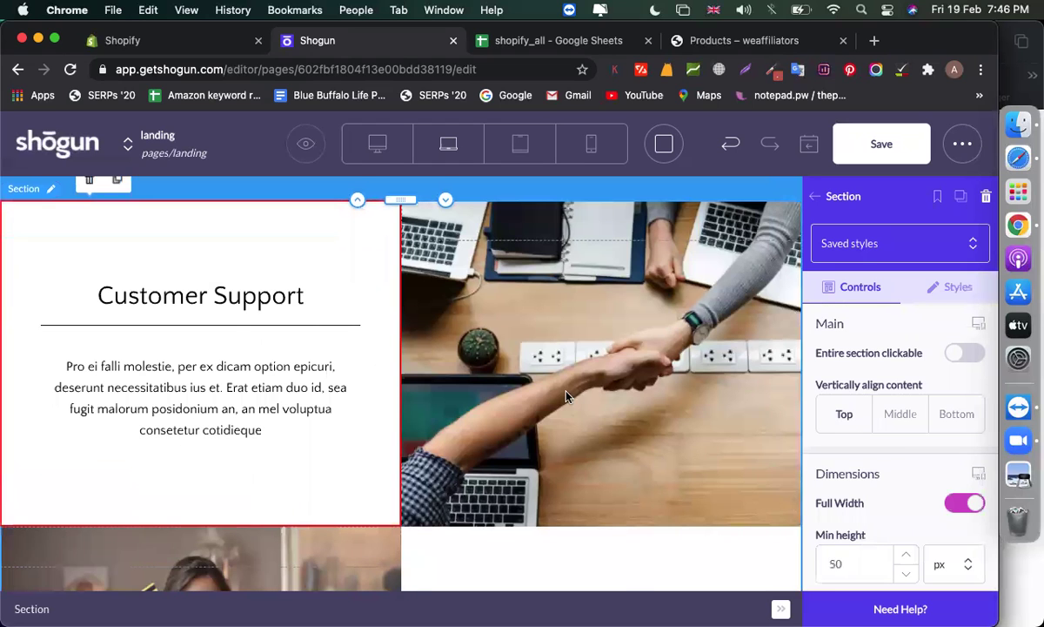
scroll(557, 375, "down", 5)
scroll(387, 319, "down", 3)
scroll(485, 385, "up", 6)
scroll(484, 385, "down", 5)
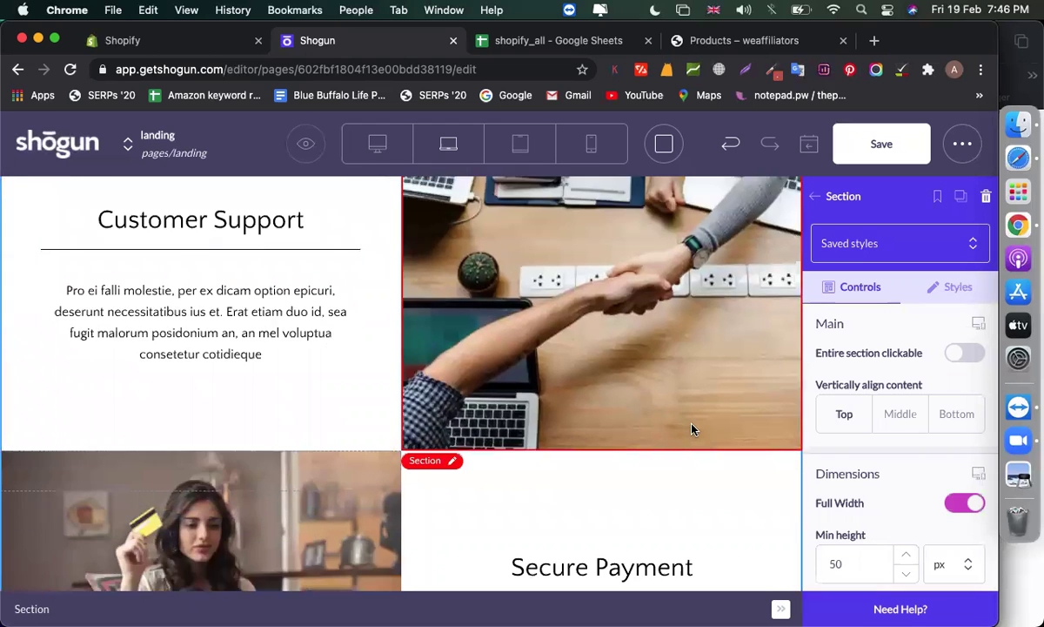
scroll(447, 396, "down", 4)
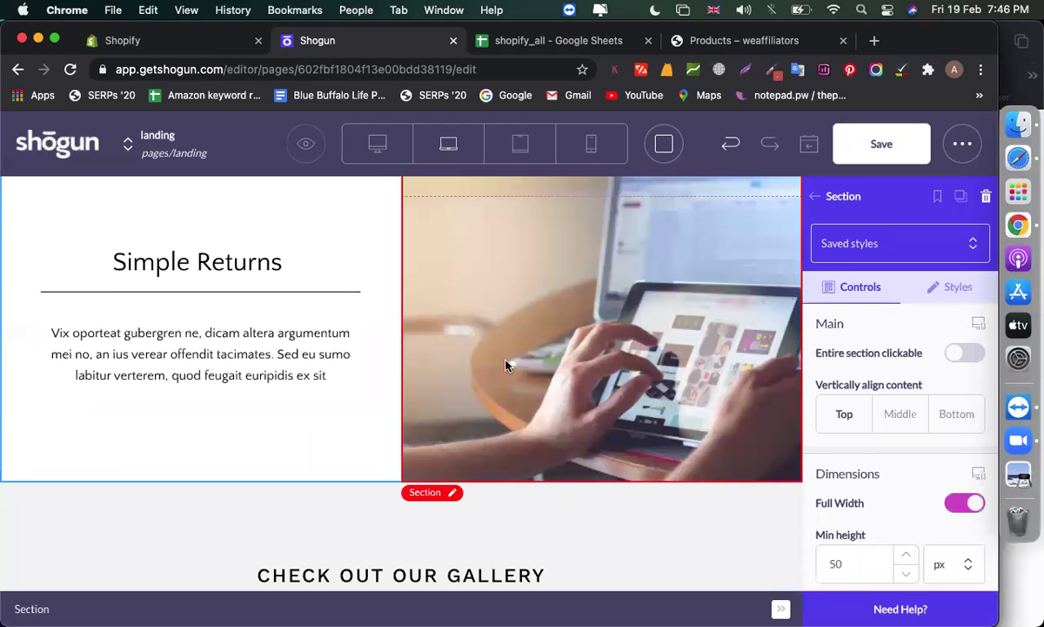
scroll(538, 382, "down", 3)
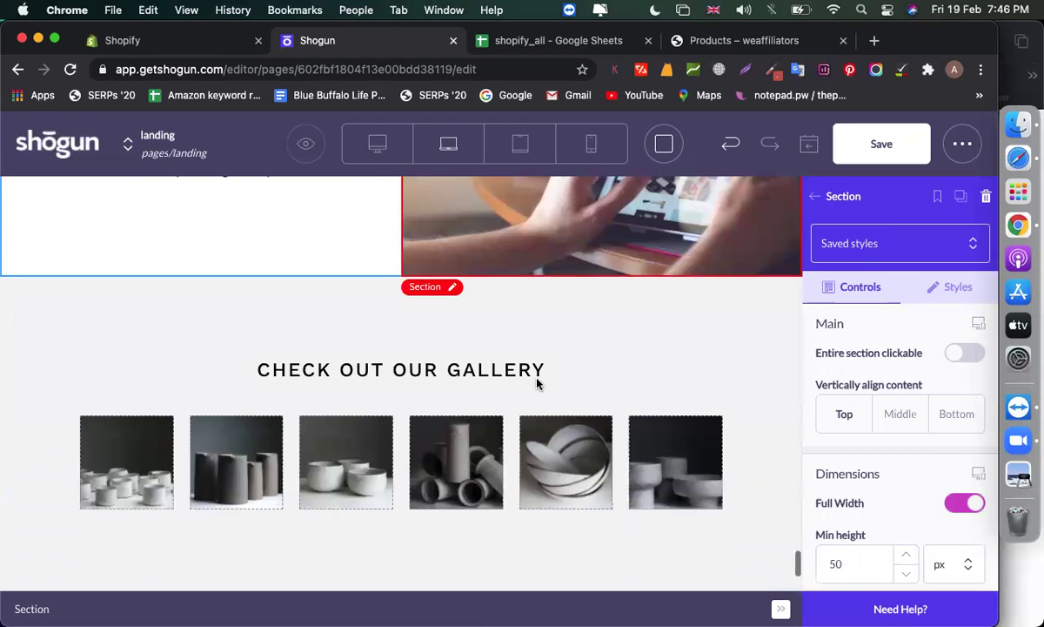
scroll(538, 382, "up", 6)
Review the Secure Payment heading, description and card image, then scroll to Social Media Buttons
left_click(568, 344)
left_click(600, 425)
left_click(288, 373)
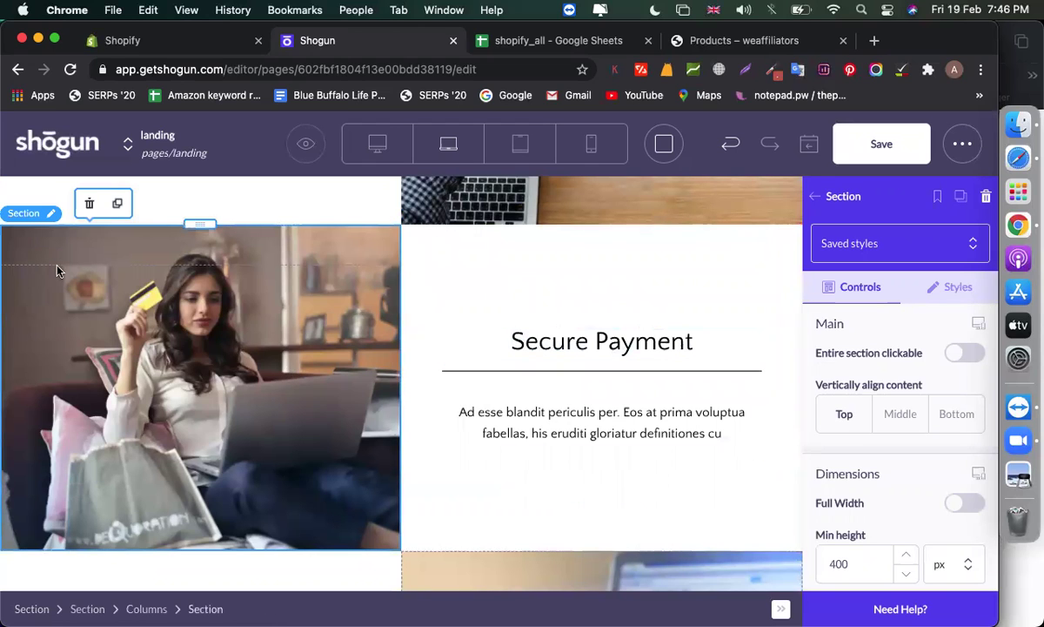
scroll(880, 365, "down", 5)
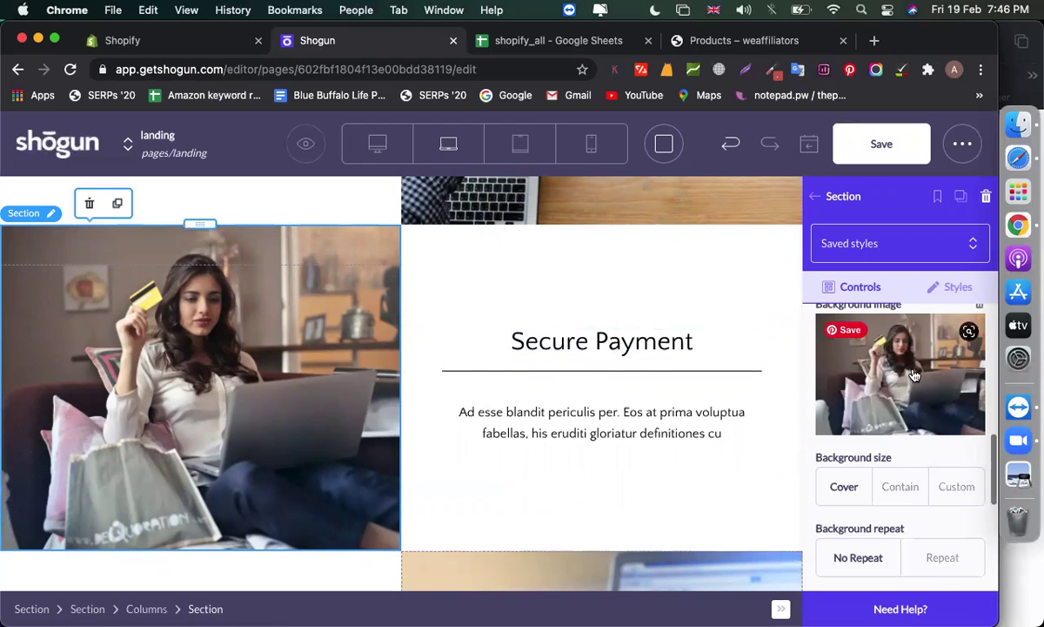
scroll(742, 384, "down", 3)
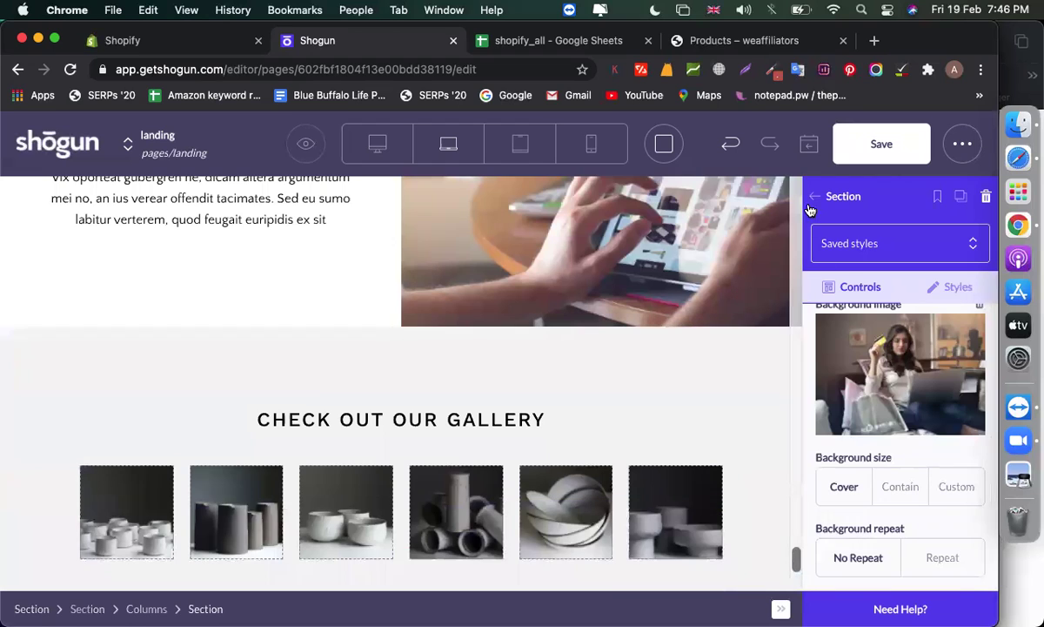
key("Escape")
scroll(848, 420, "down", 10)
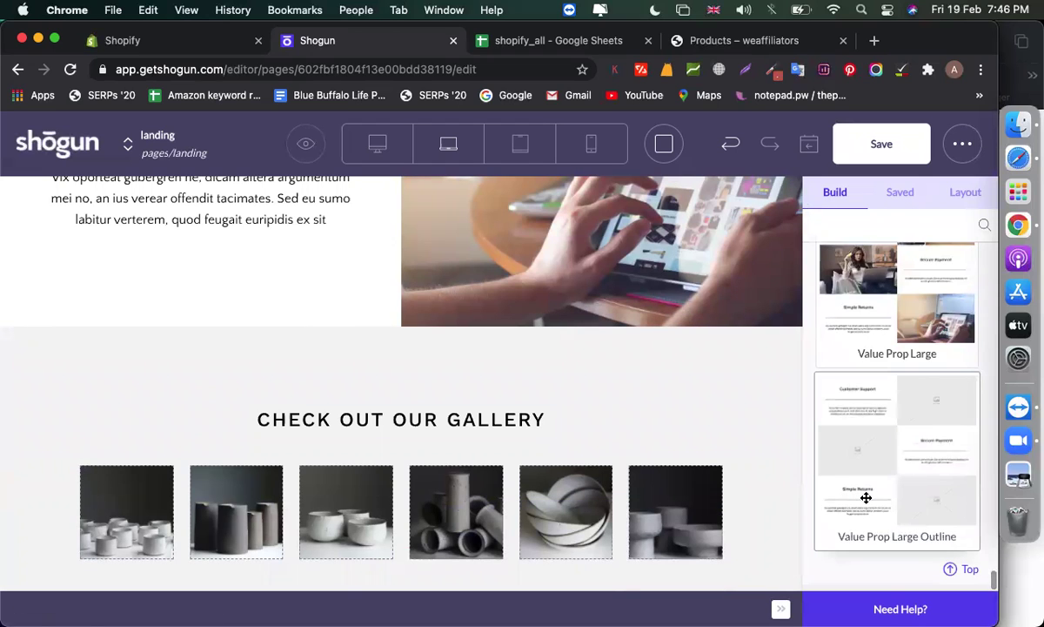
scroll(866, 497, "up", 10)
scroll(862, 470, "down", 1)
Add Social Media Buttons Color 3, then delete the misplaced copy
left_click_drag(887, 373, 397, 343)
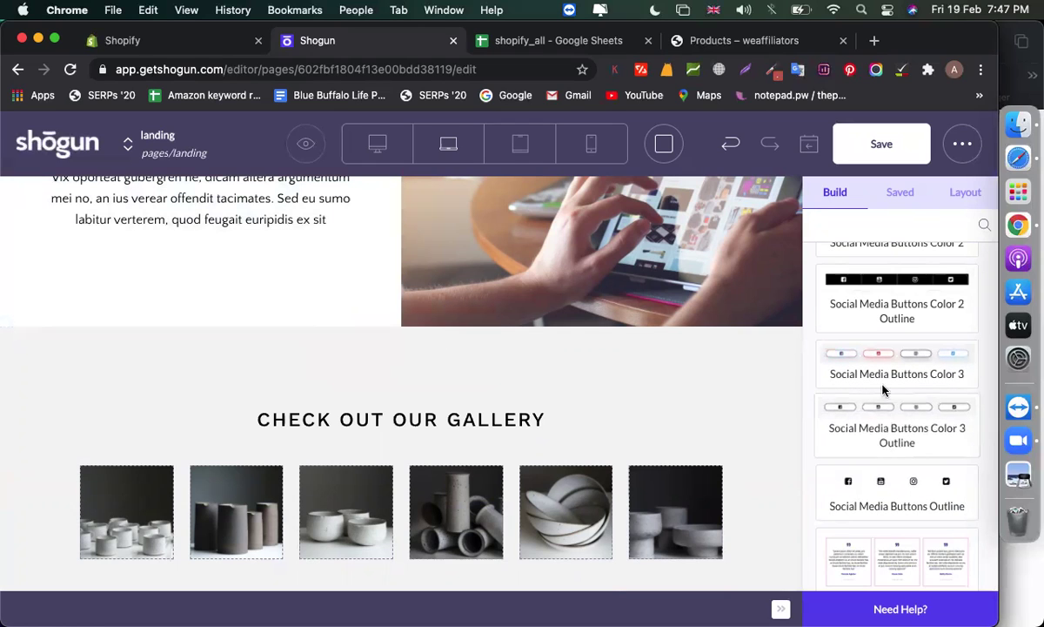
scroll(503, 339, "up", 3)
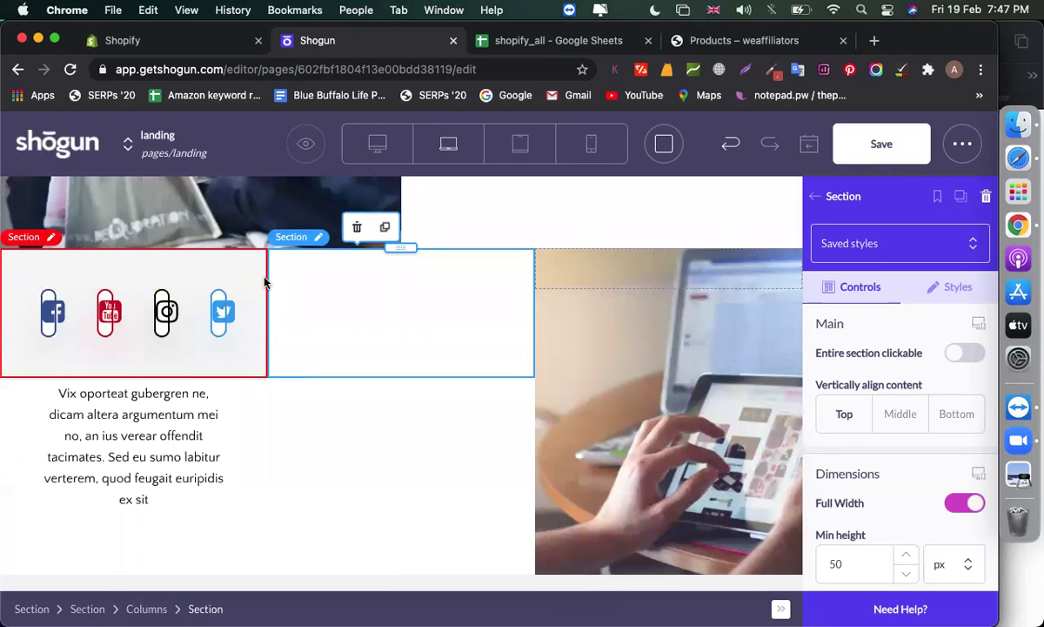
left_click(357, 227)
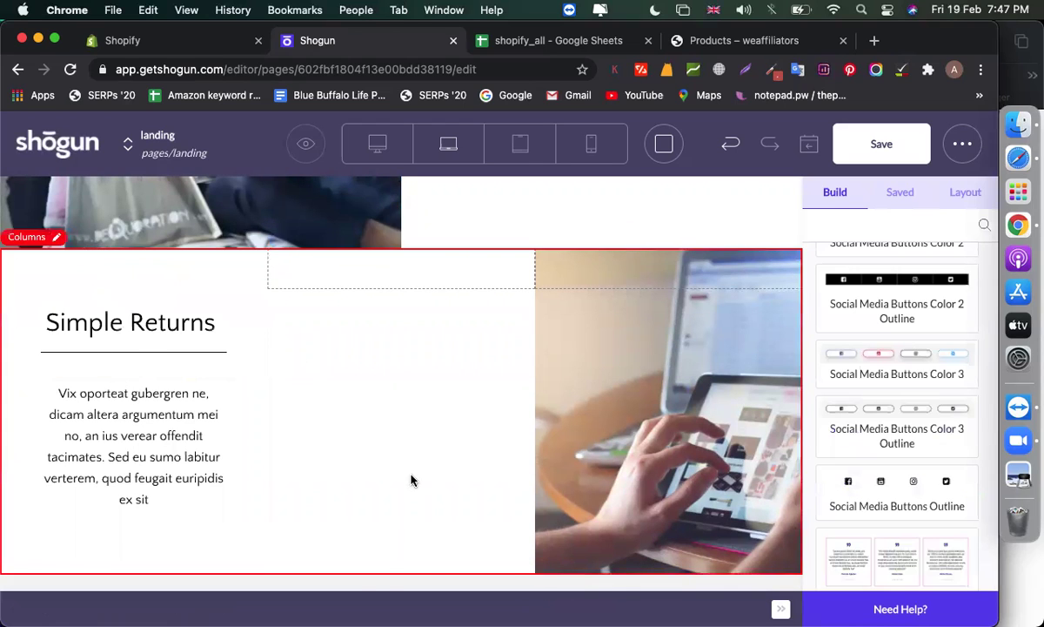
scroll(470, 435, "down", 3)
left_click(484, 401)
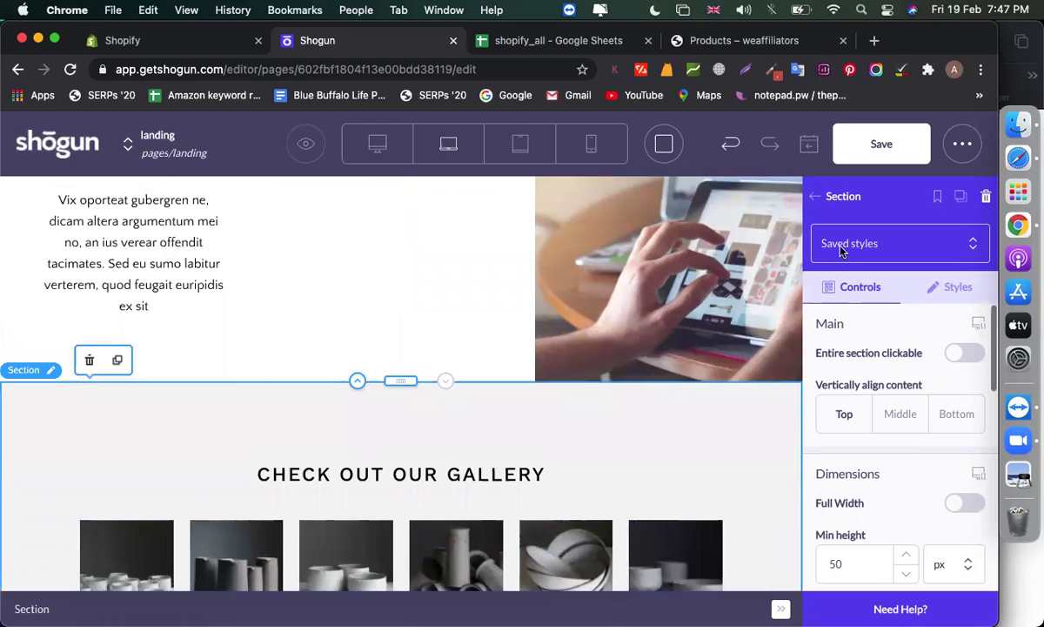
left_click(822, 200)
scroll(823, 361, "down", 1)
Re-drop Social Media Buttons Color 3, move it below the gallery, and save the page
left_click_drag(859, 343, 442, 422)
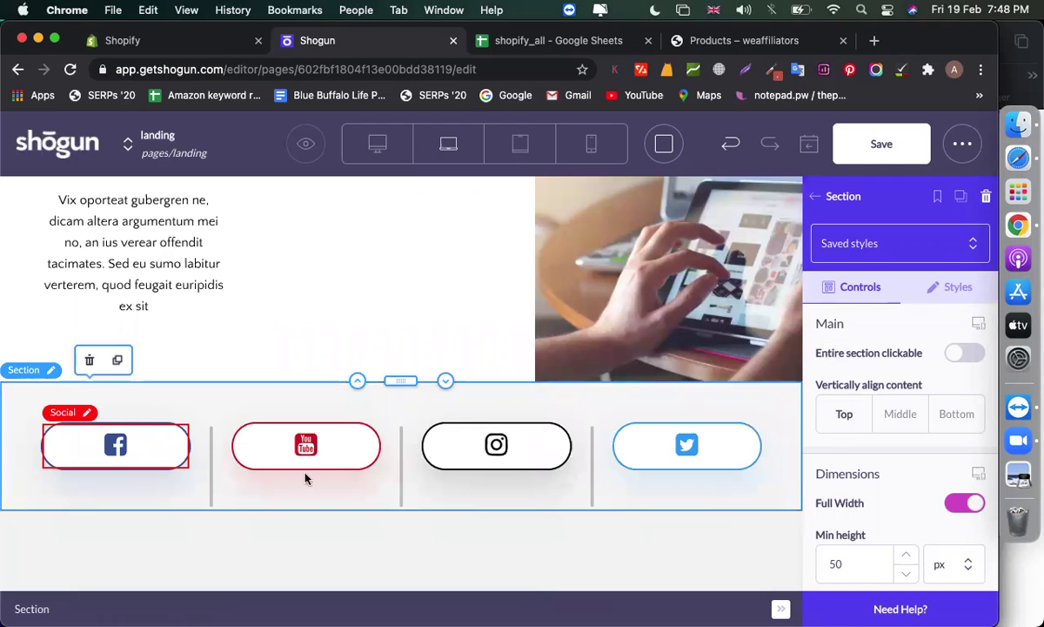
scroll(571, 522, "down", 5)
scroll(571, 522, "up", 4)
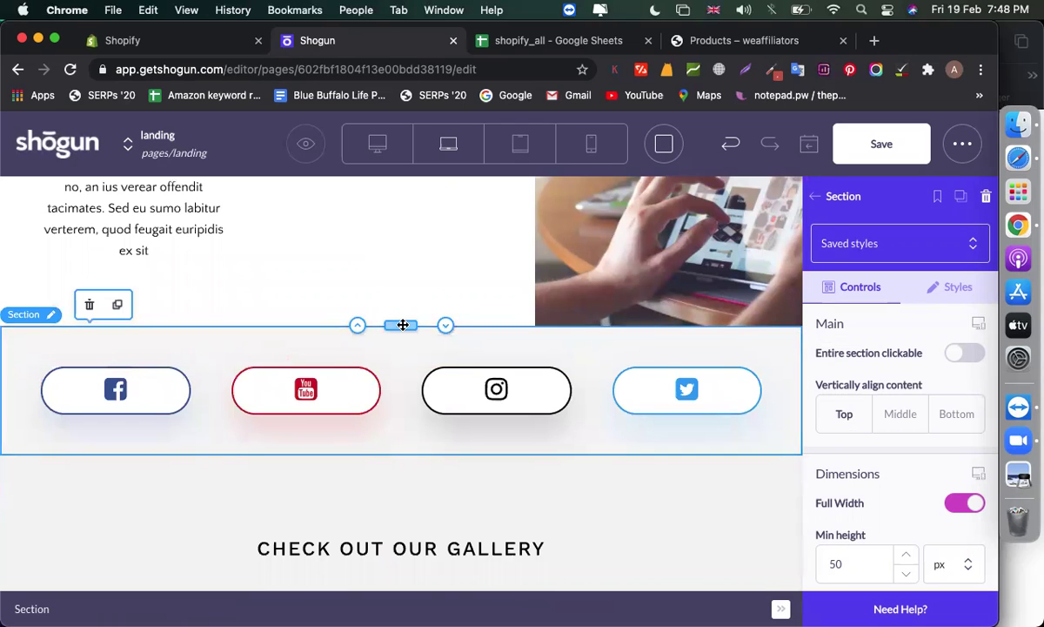
left_click_drag(401, 326, 399, 594)
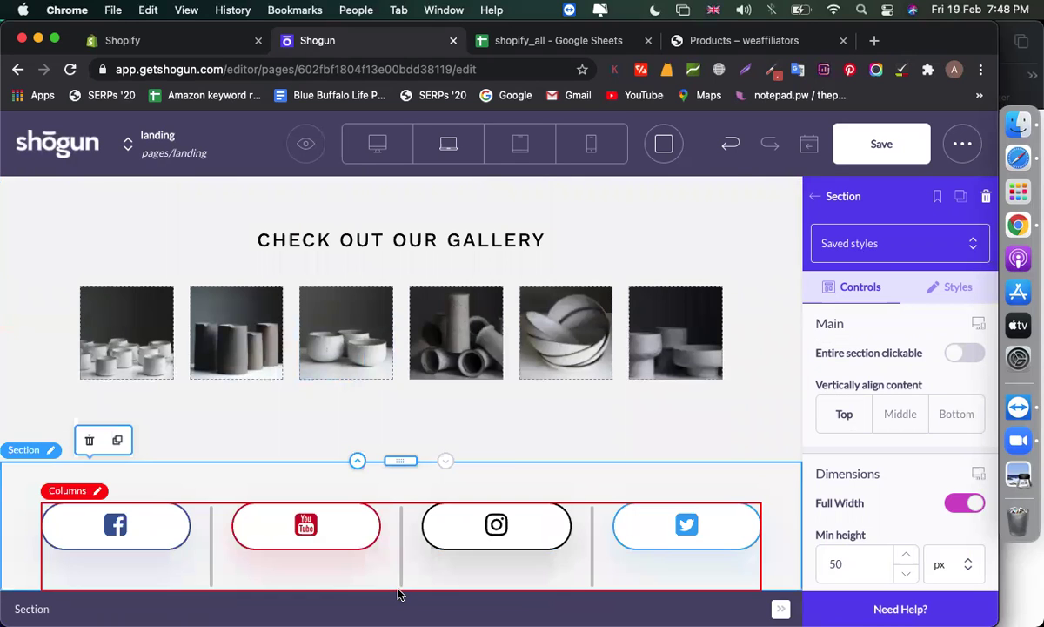
scroll(508, 443, "up", 5)
scroll(508, 443, "up", 15)
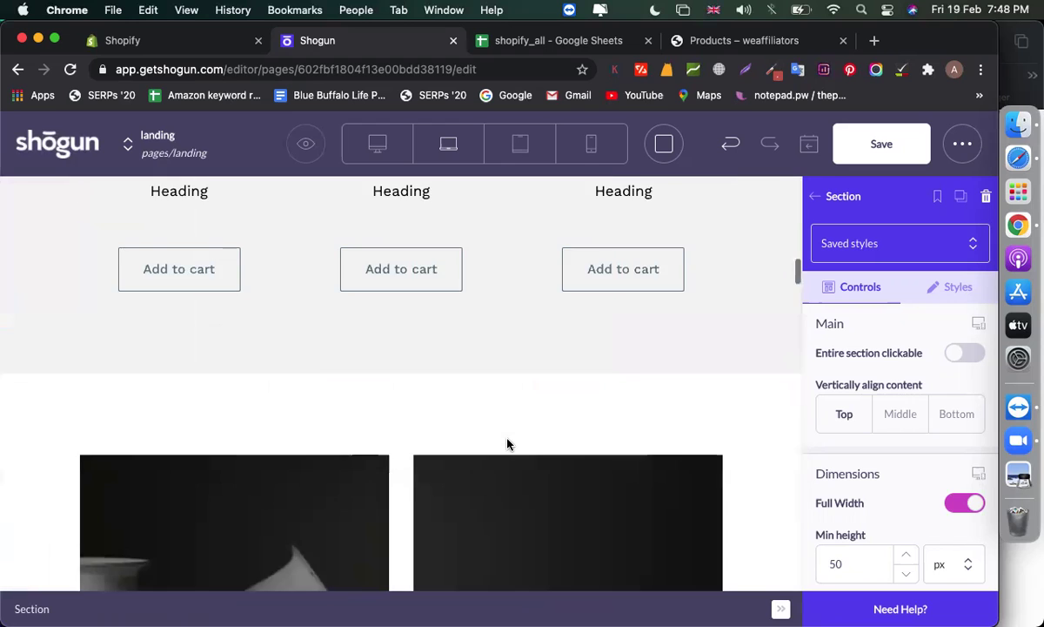
scroll(509, 443, "up", 10)
scroll(508, 443, "down", 8)
scroll(508, 443, "up", 8)
key("super+s")
Open a Preview Page of the landing page in a new tab, then return to the editor
left_click(962, 144)
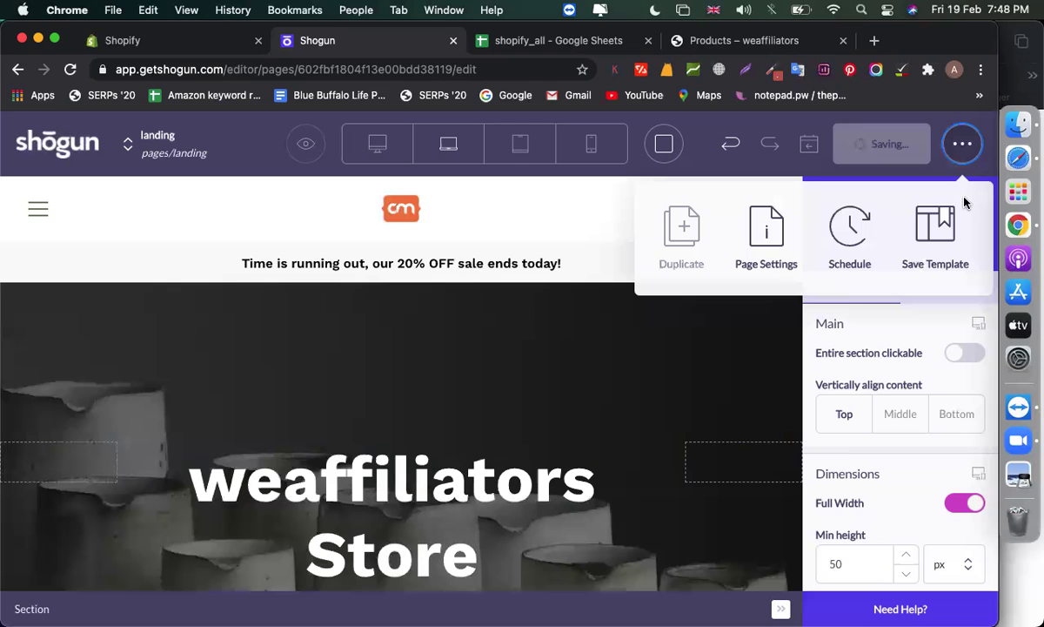
left_click(615, 229)
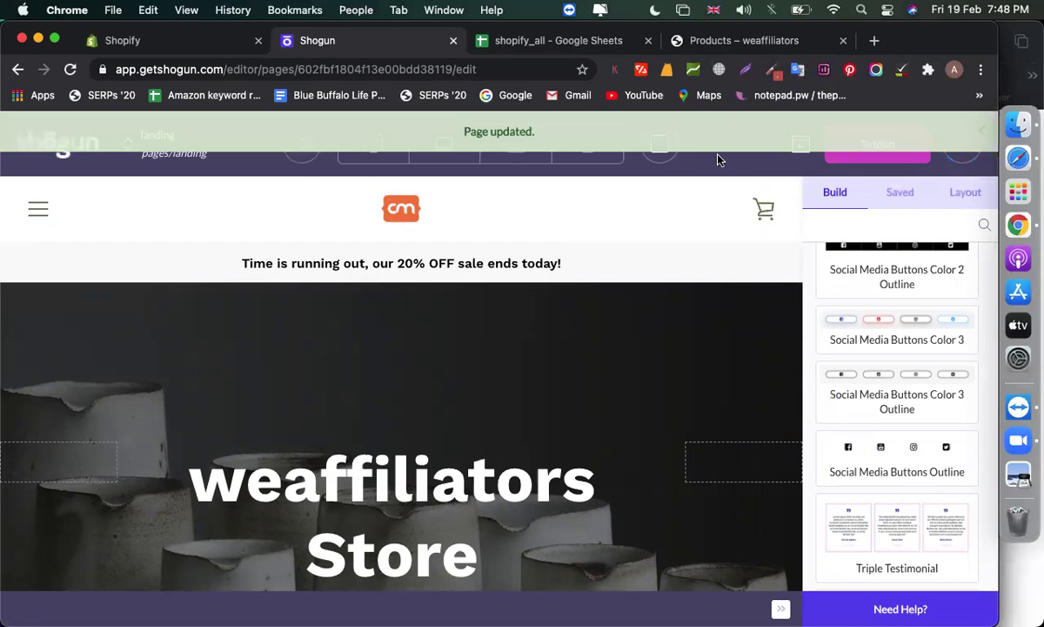
left_click(977, 135)
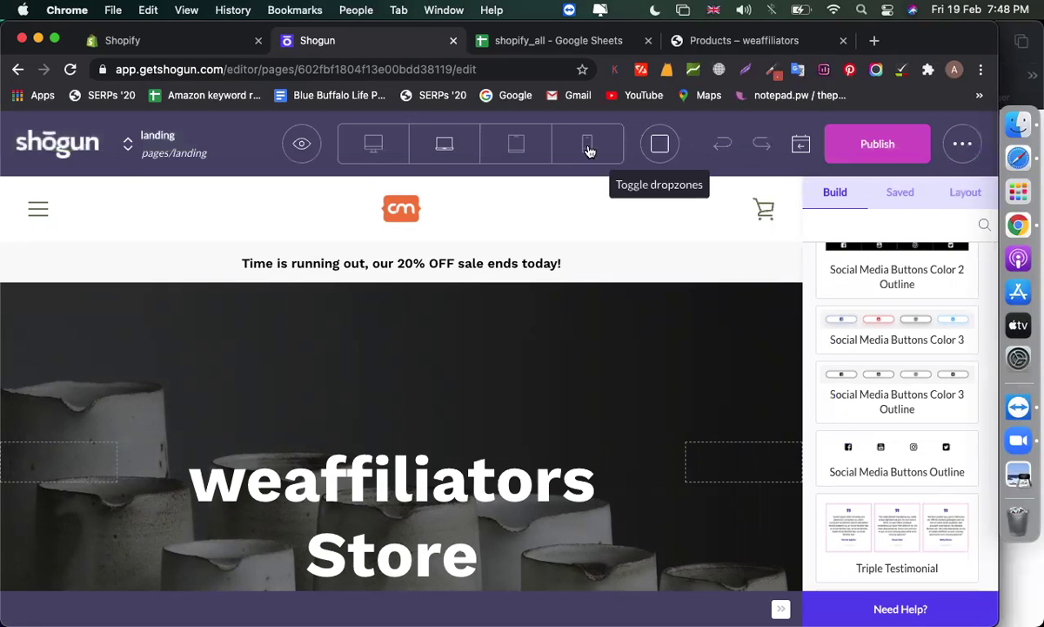
left_click(312, 149)
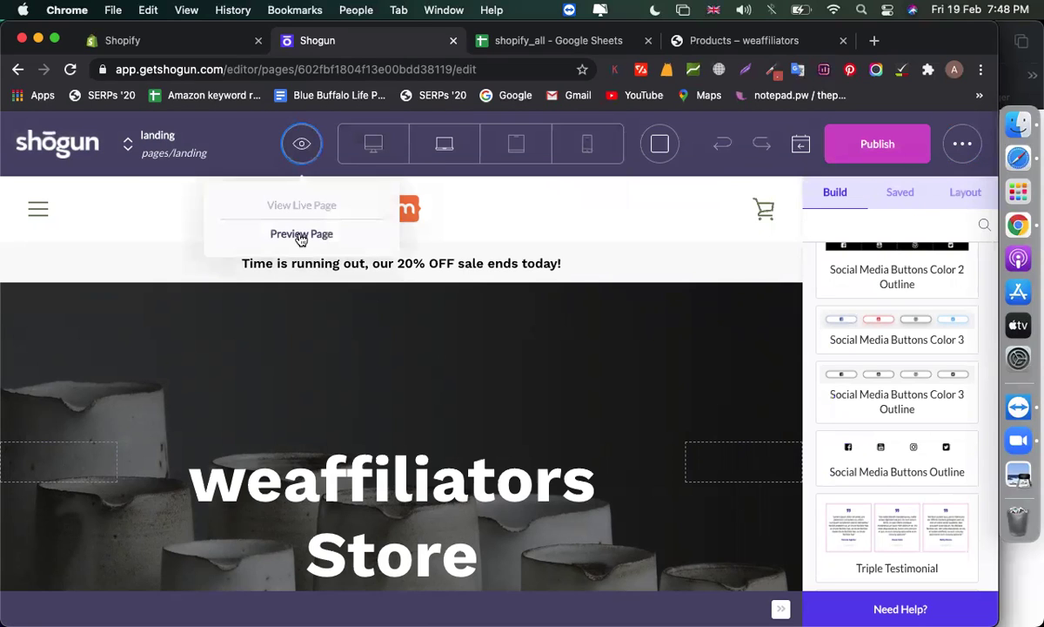
left_click(302, 234)
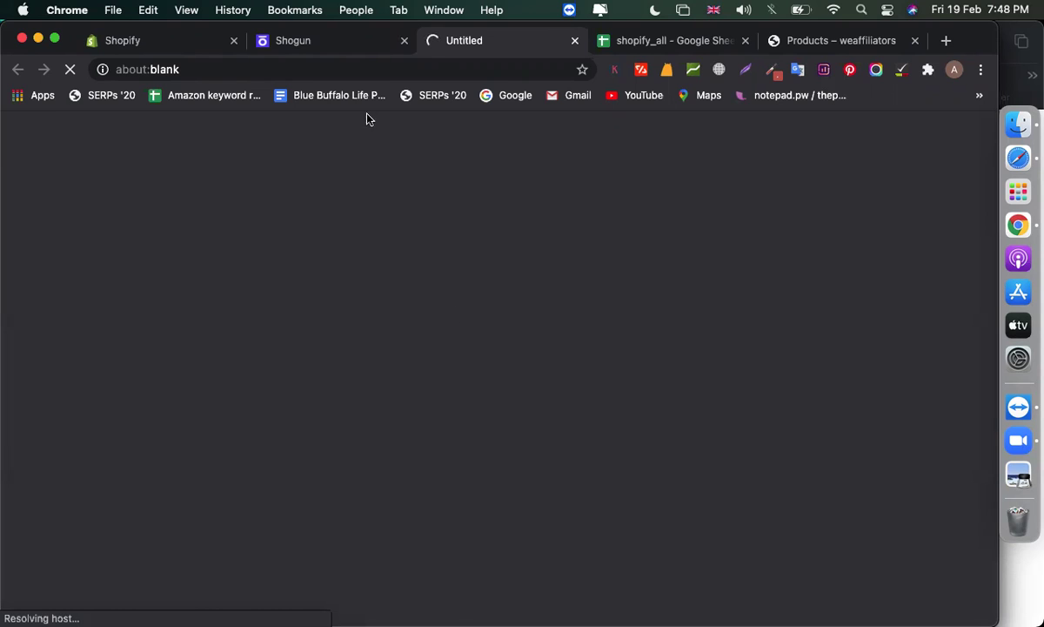
left_click(327, 40)
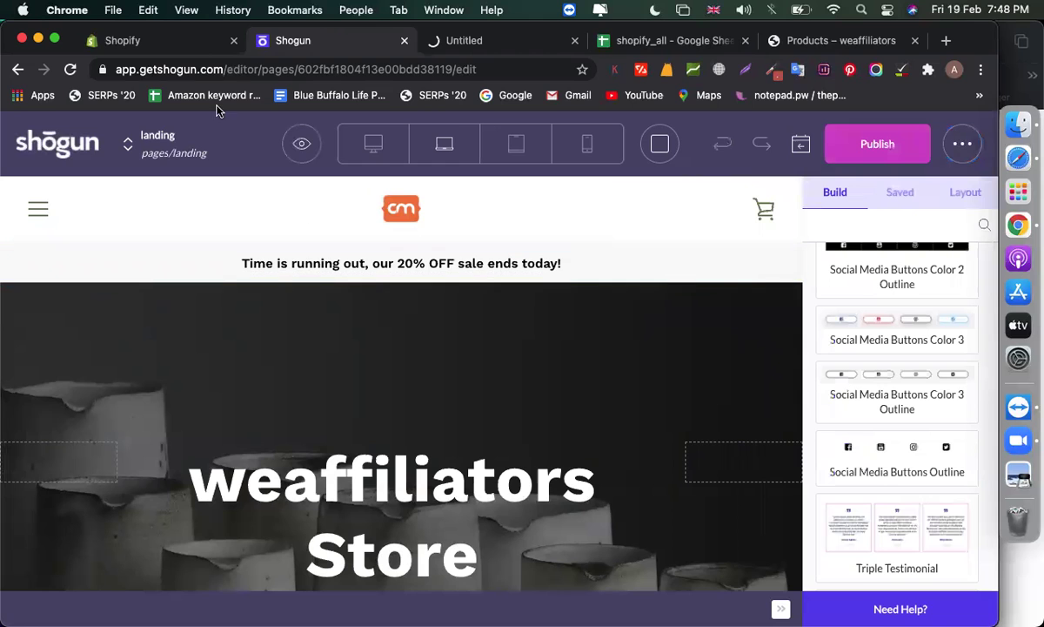
Reload the Shopify installed apps list and close the landing page preview tab
left_click(140, 40)
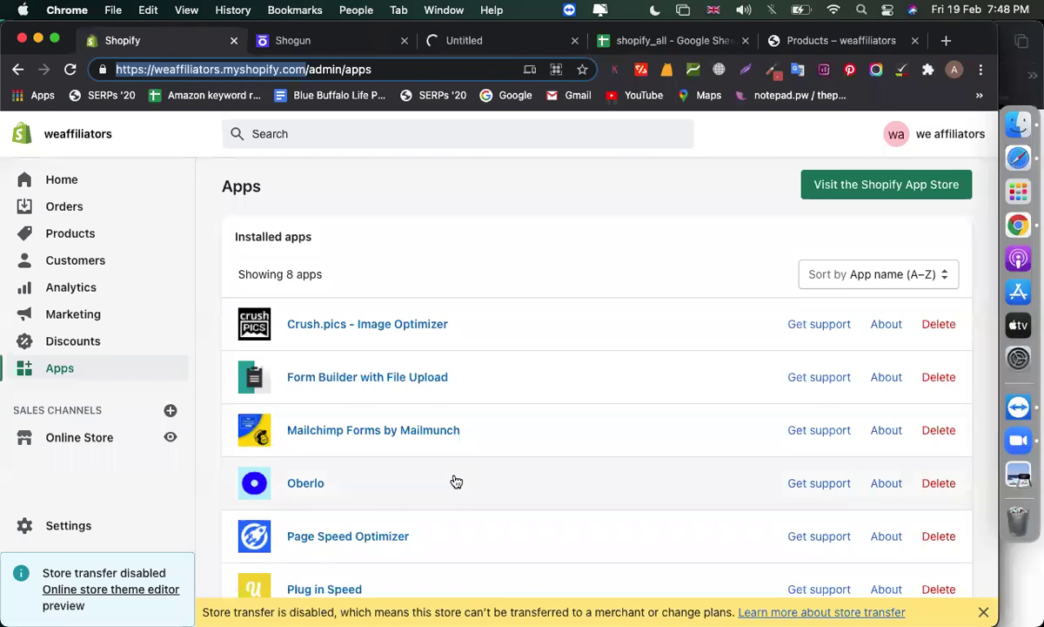
scroll(455, 479, "down", 10)
scroll(454, 480, "up", 6)
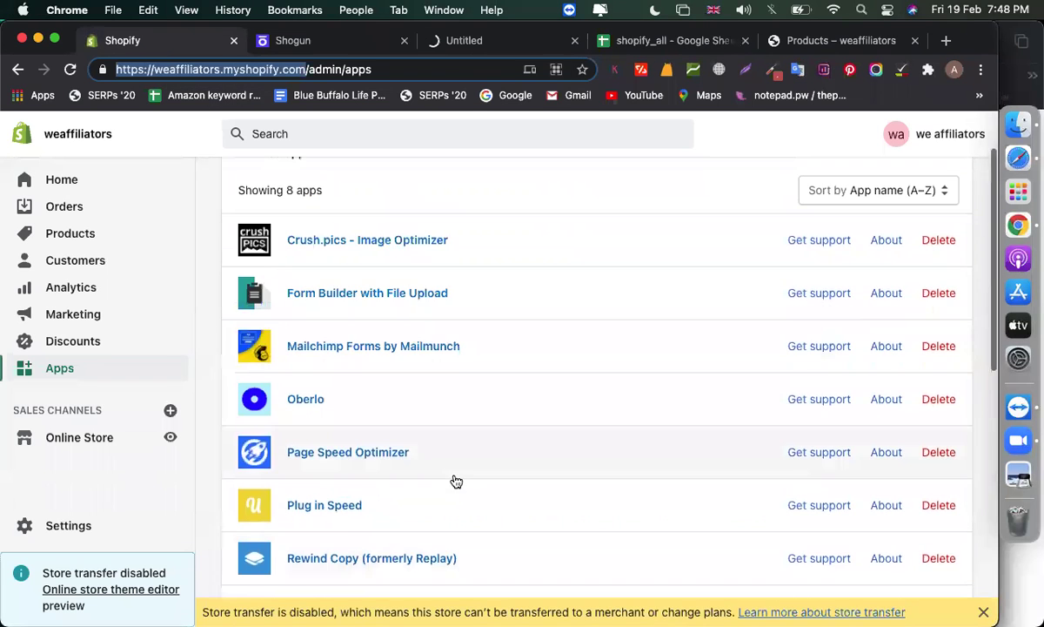
scroll(456, 481, "down", 1)
scroll(453, 477, "down", 4)
scroll(436, 435, "up", 8)
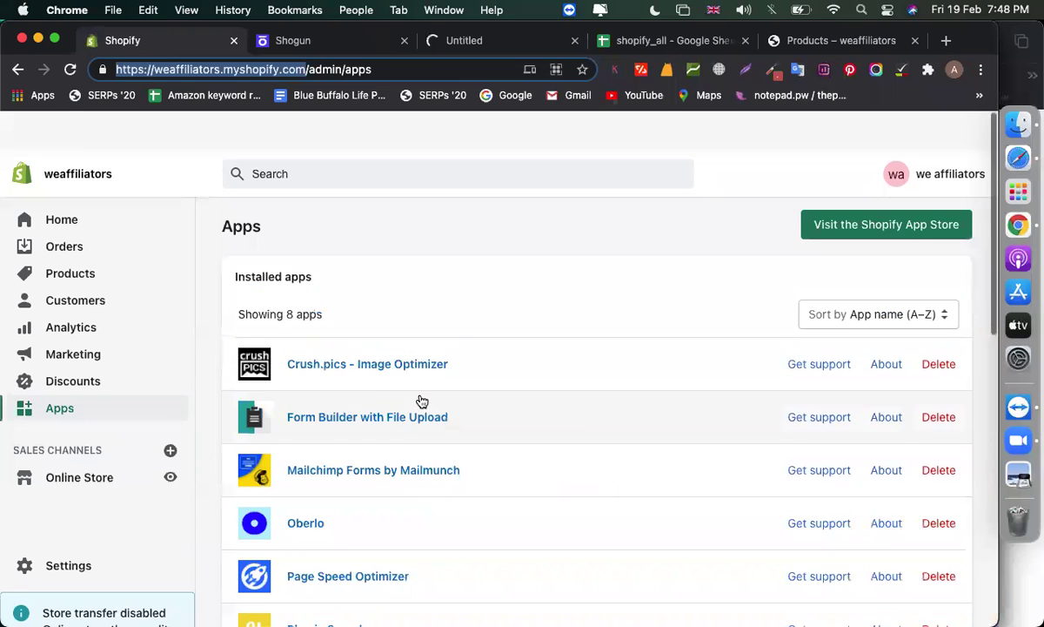
left_click(70, 70)
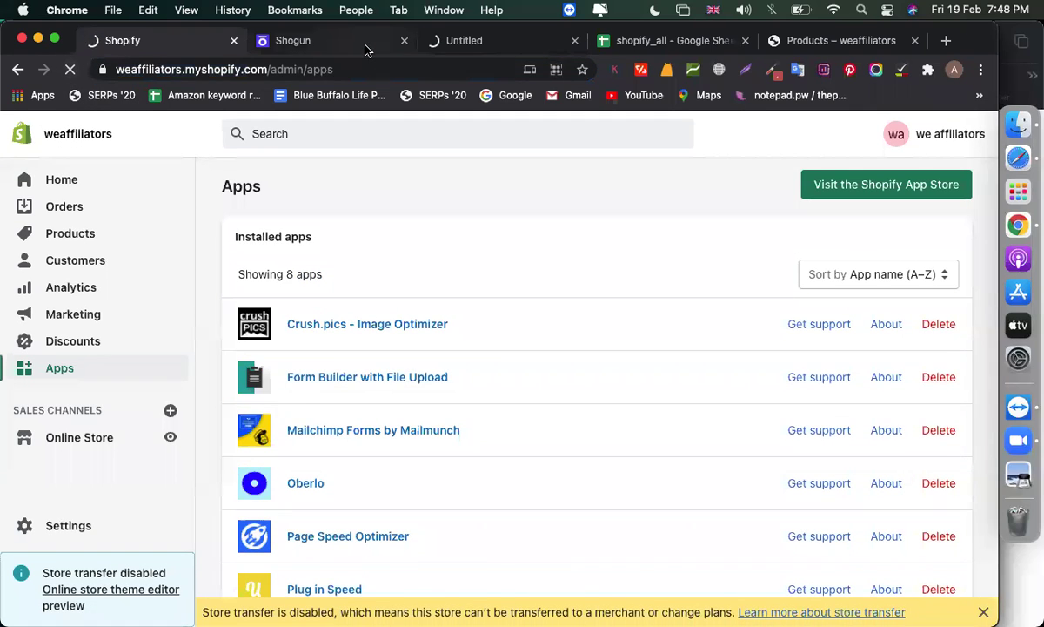
left_click(365, 45)
left_click(461, 44)
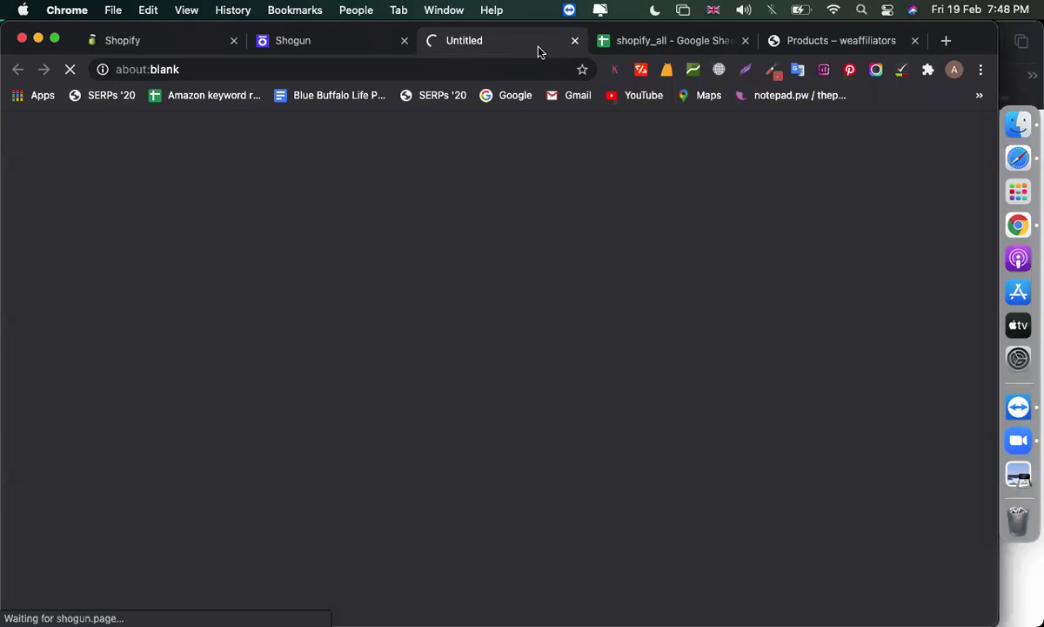
left_click(326, 51)
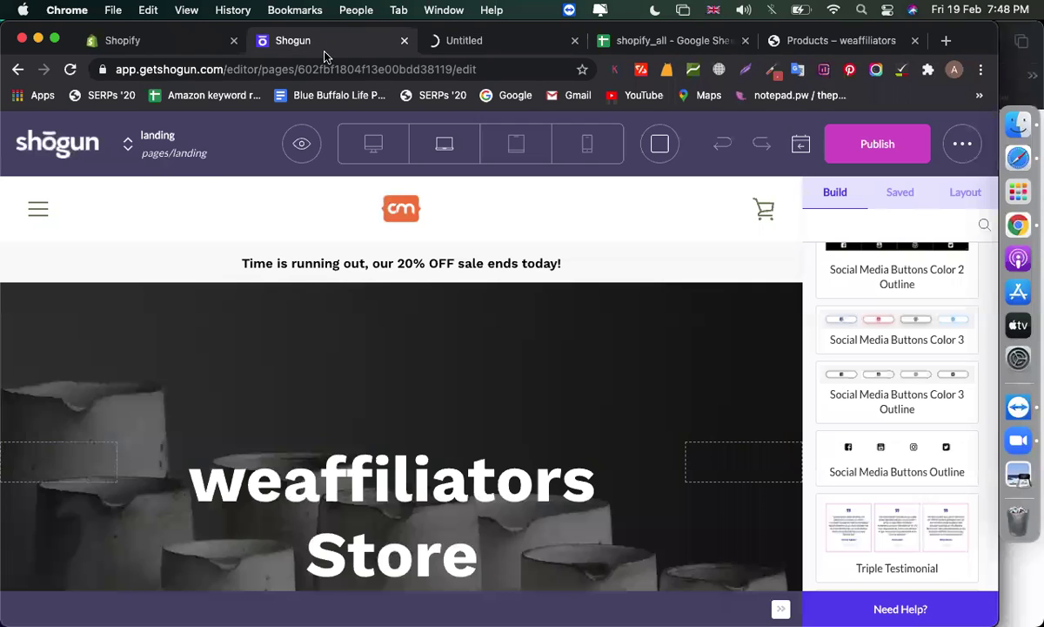
left_click(165, 43)
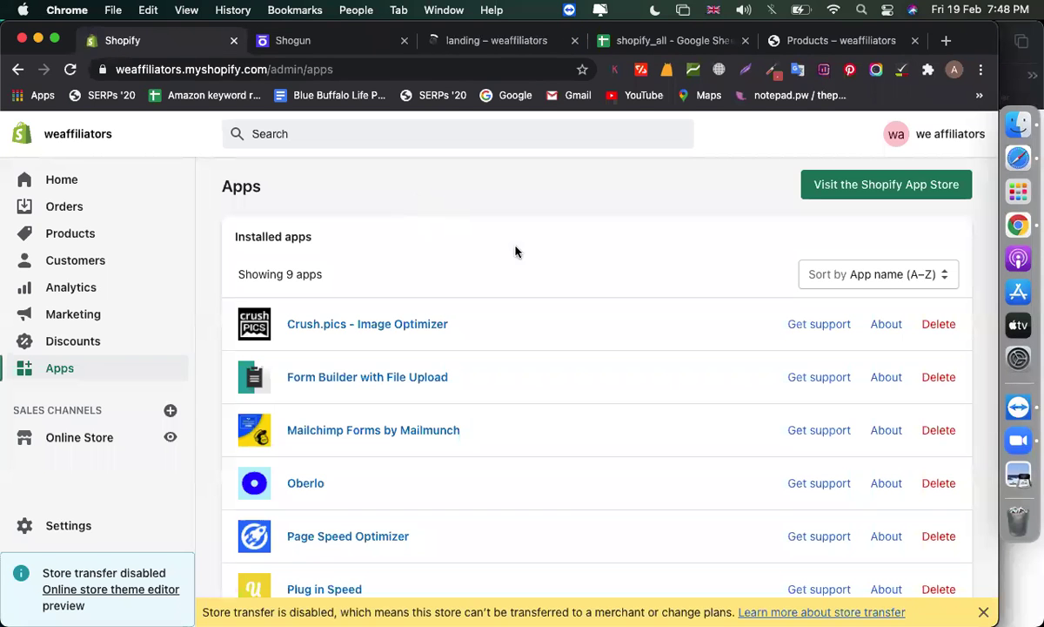
left_click(575, 41)
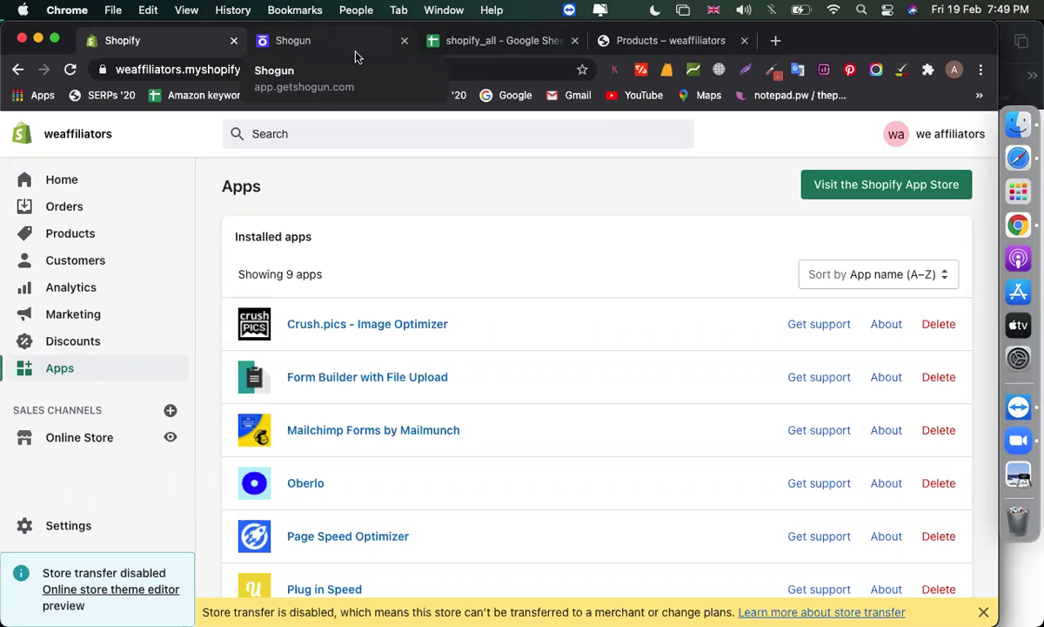
Open Shogun from the installed apps and publish the landing page
scroll(474, 230, "down", 10)
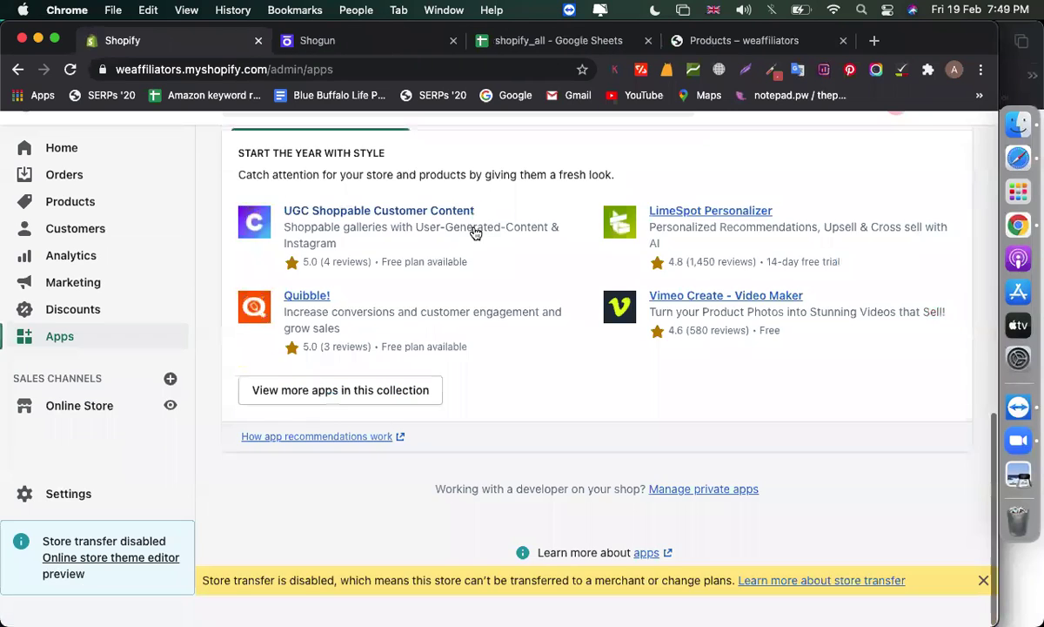
scroll(474, 230, "up", 6)
left_click(366, 364)
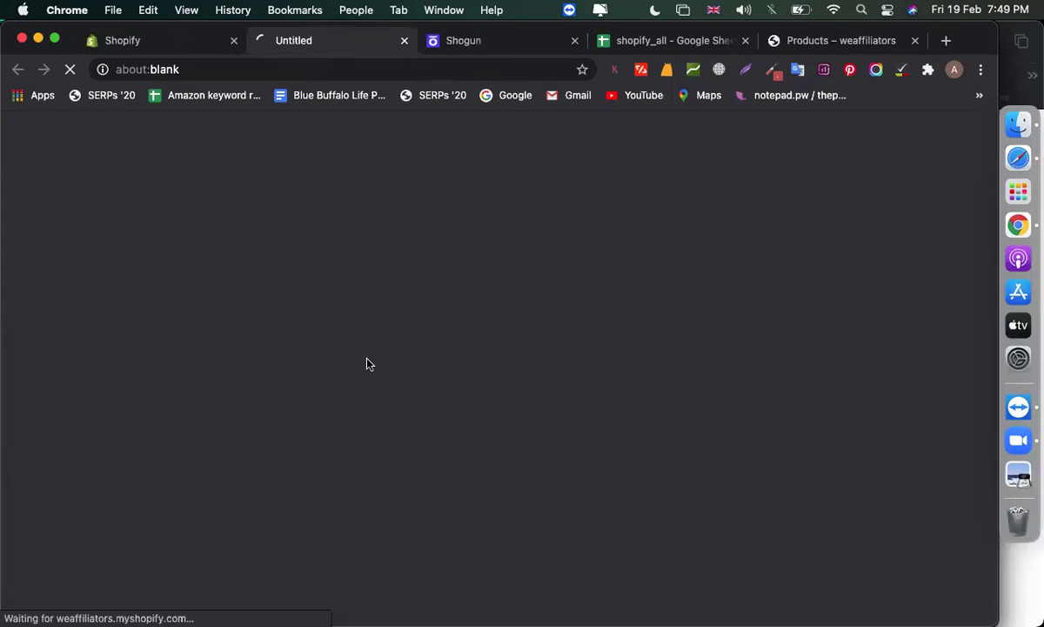
left_click(471, 40)
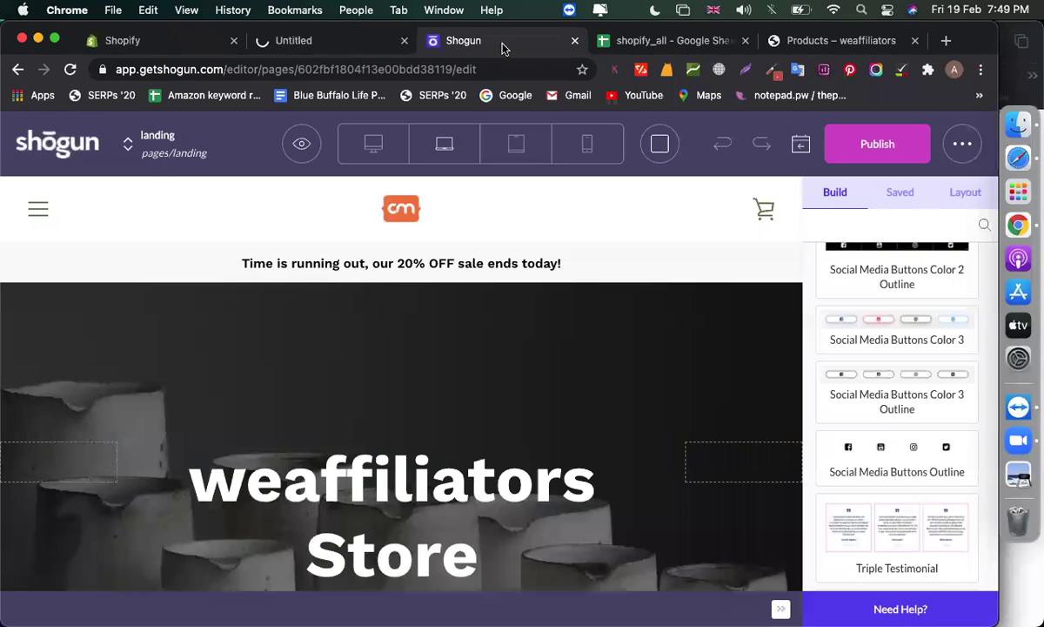
left_click(344, 52)
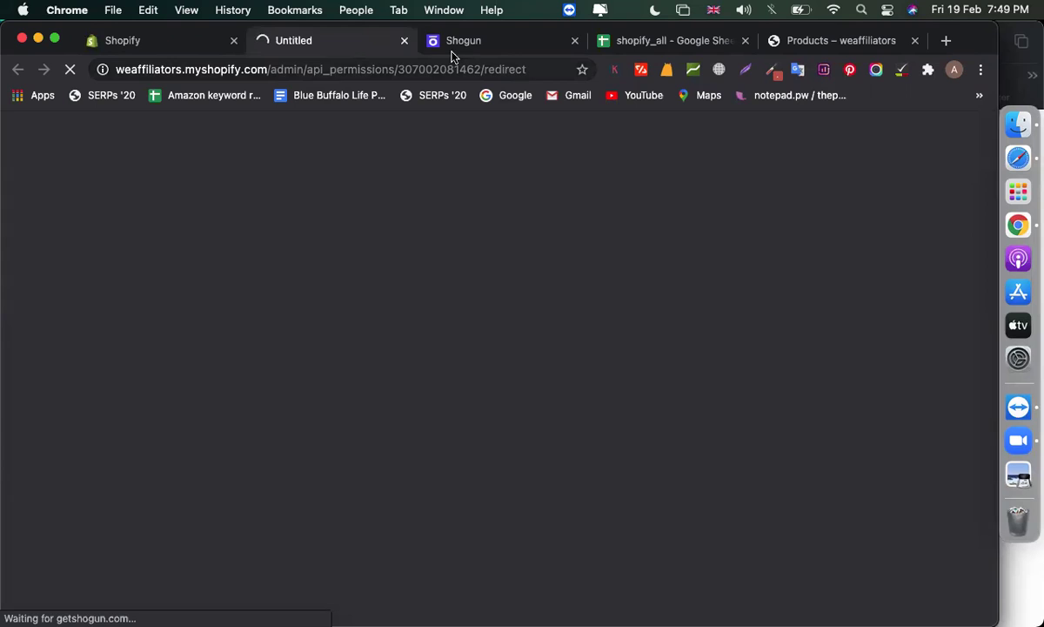
left_click(452, 50)
left_click(862, 148)
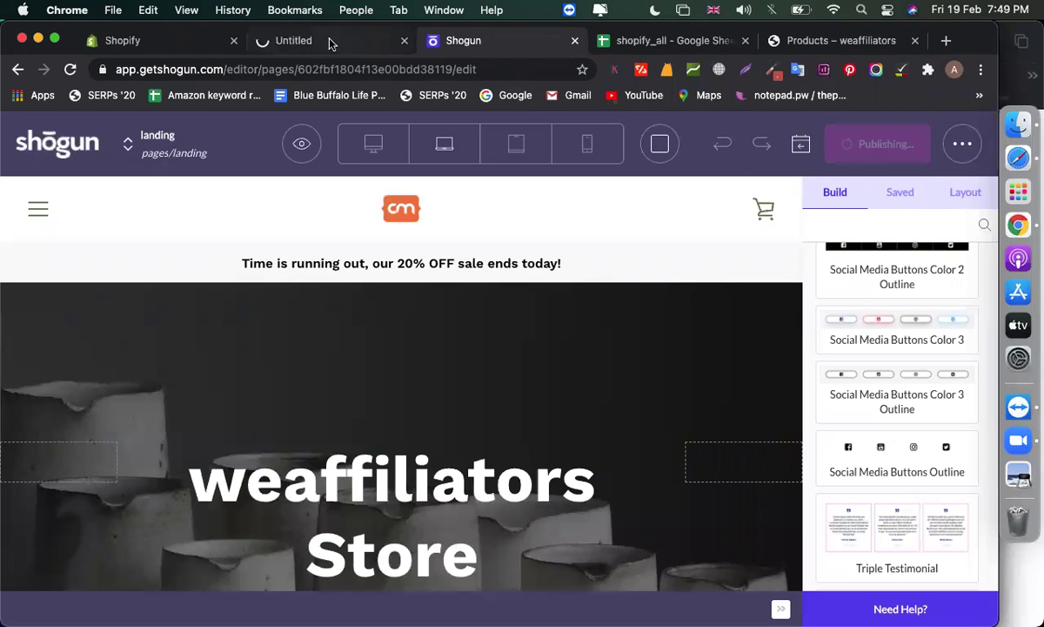
left_click(329, 41)
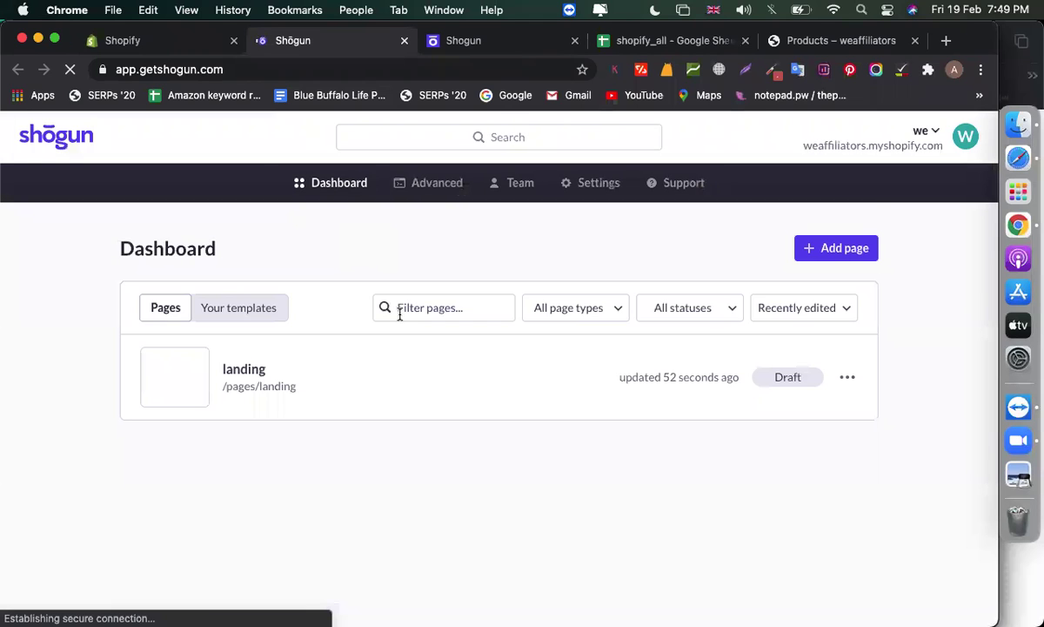
Start a new product page by searching 'ipho' and importing iPhone 12 into Shogun
left_click(830, 250)
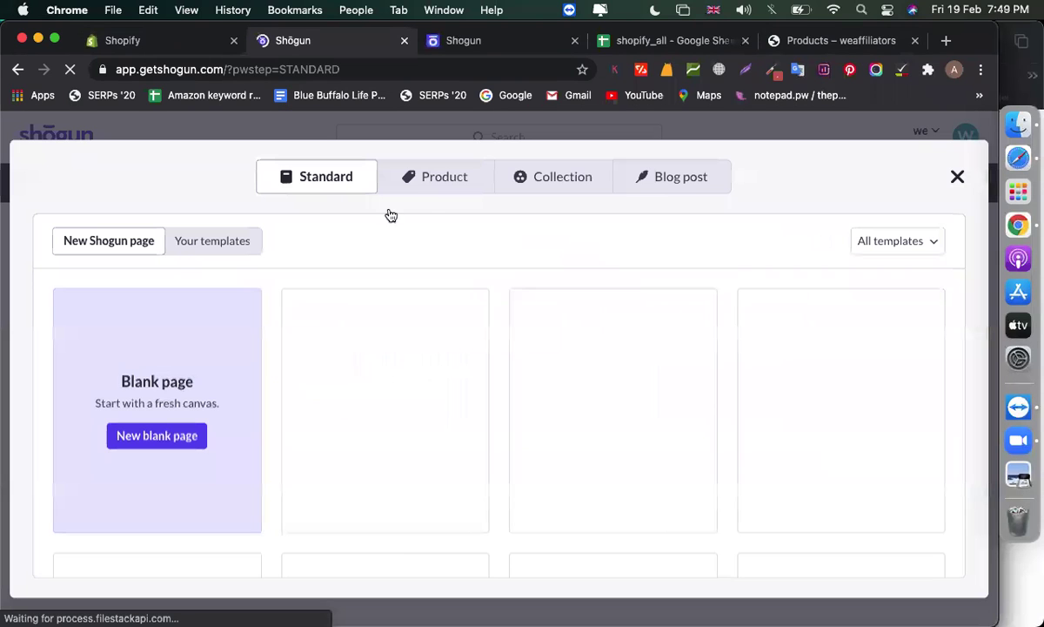
left_click(435, 188)
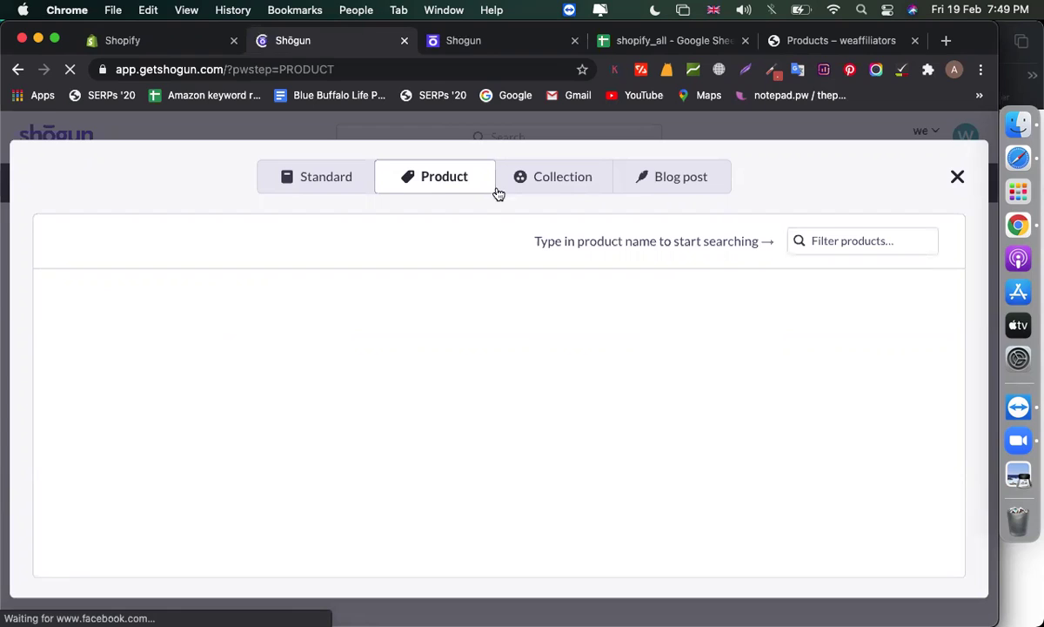
left_click(862, 250)
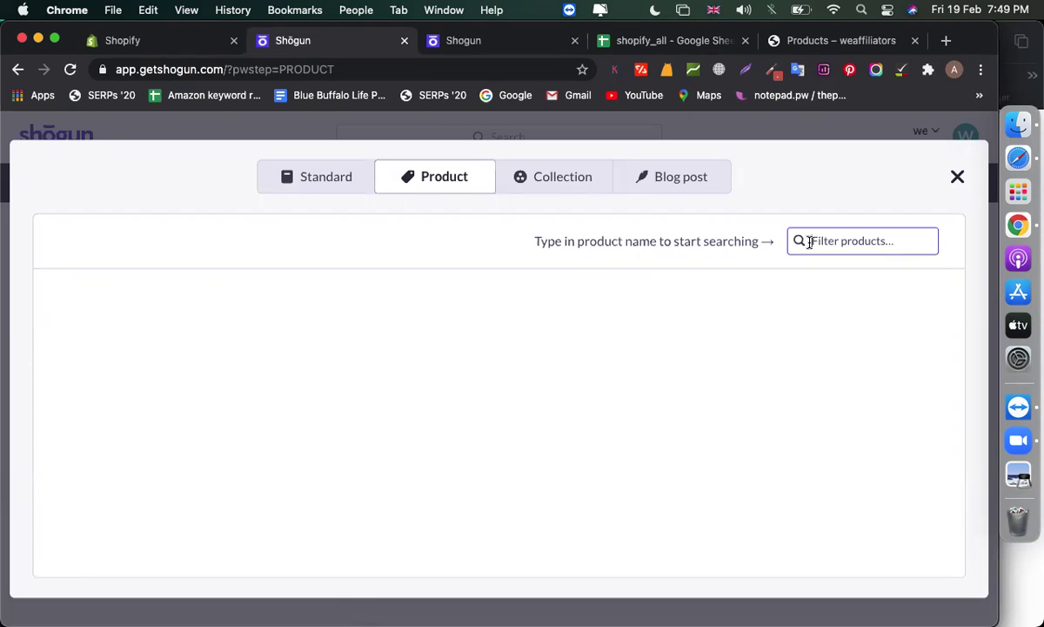
type("ipho")
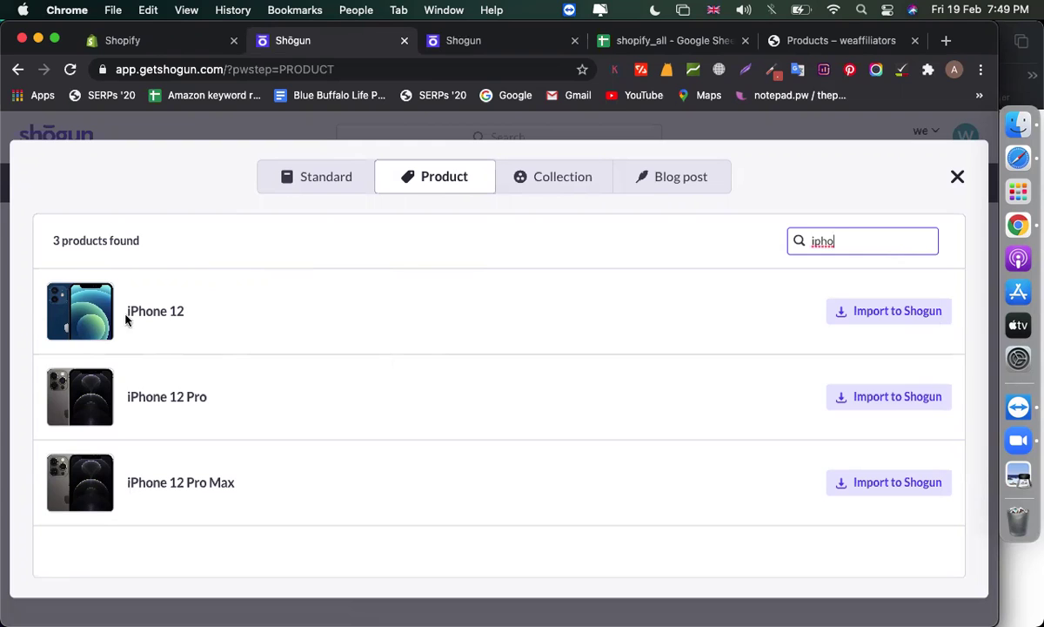
left_click(925, 310)
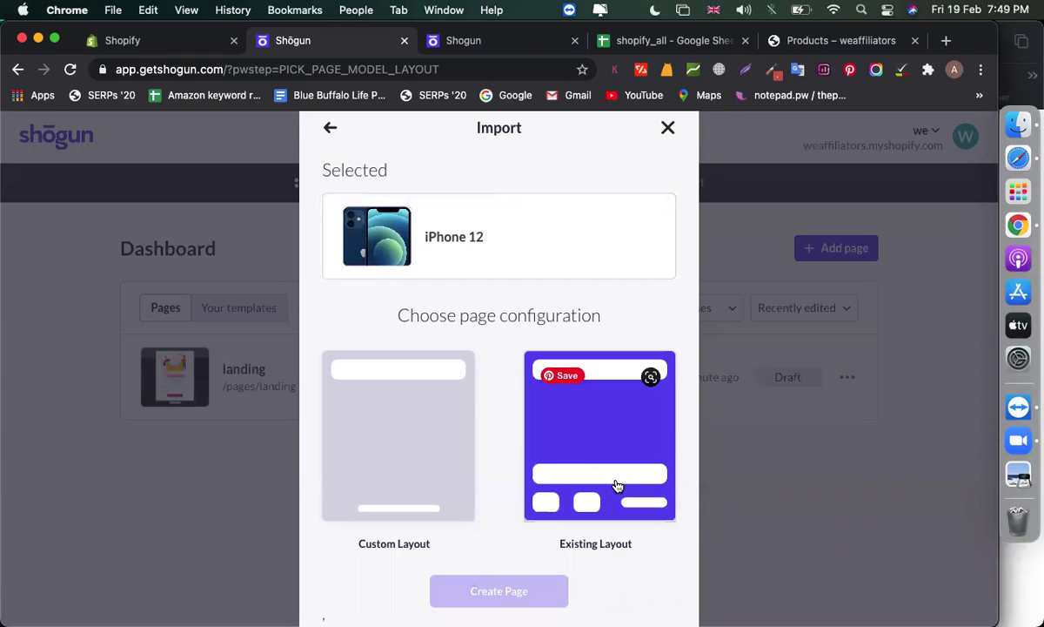
Choose Custom Layout for the iPhone 12 page and browse the store's all-products listing
right_click(396, 454)
left_click(396, 455)
left_click(382, 454)
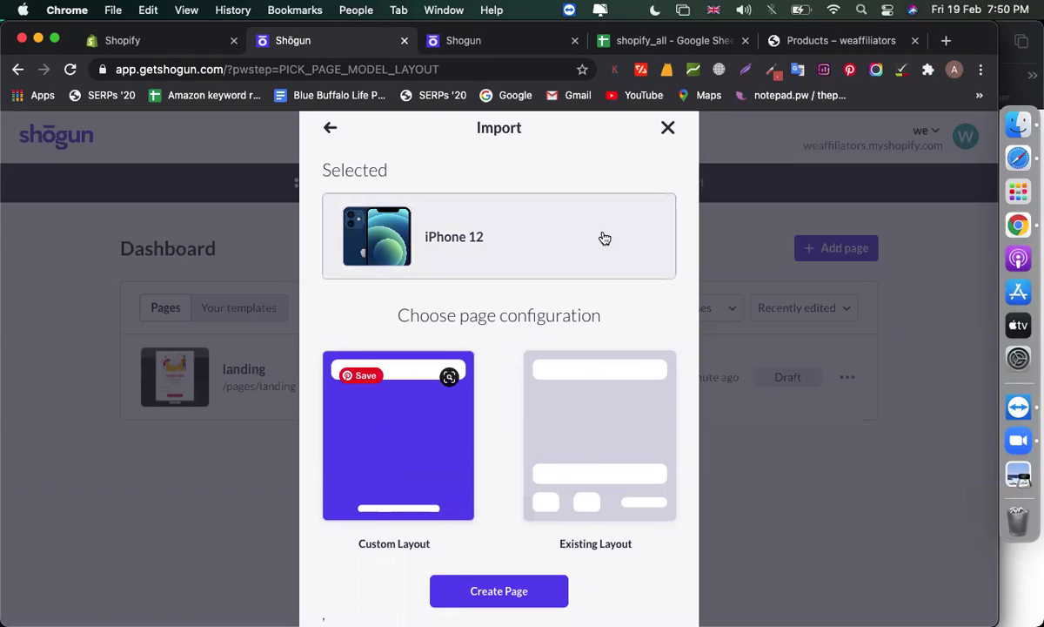
left_click(799, 40)
scroll(474, 217, "down", 5)
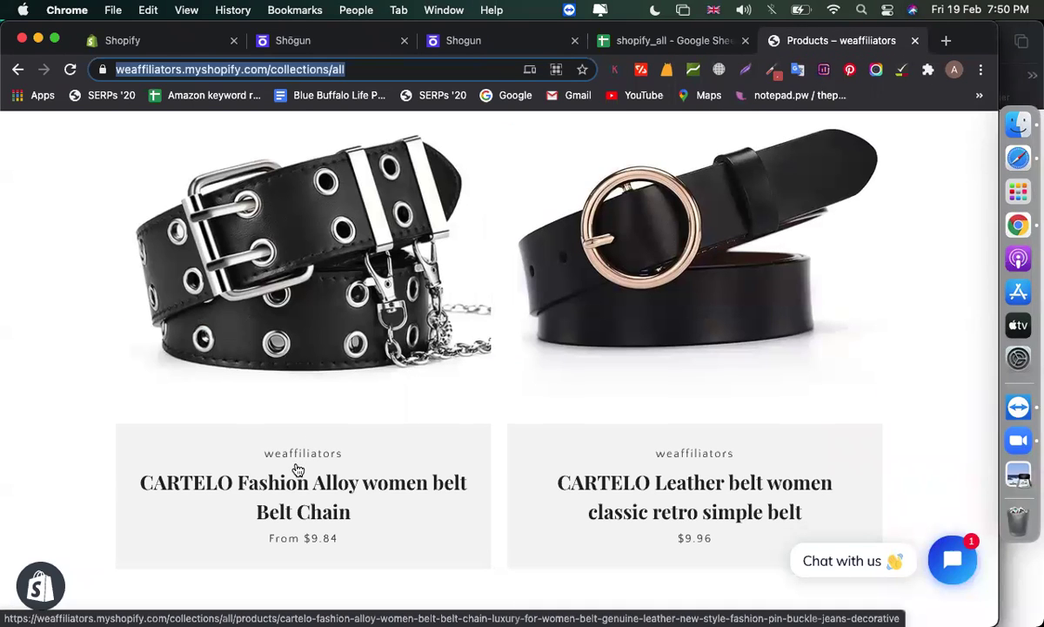
Review the $19.84 CARTELO Fashion Alloy belt product page, then return to the Shogun editor
left_click(295, 475)
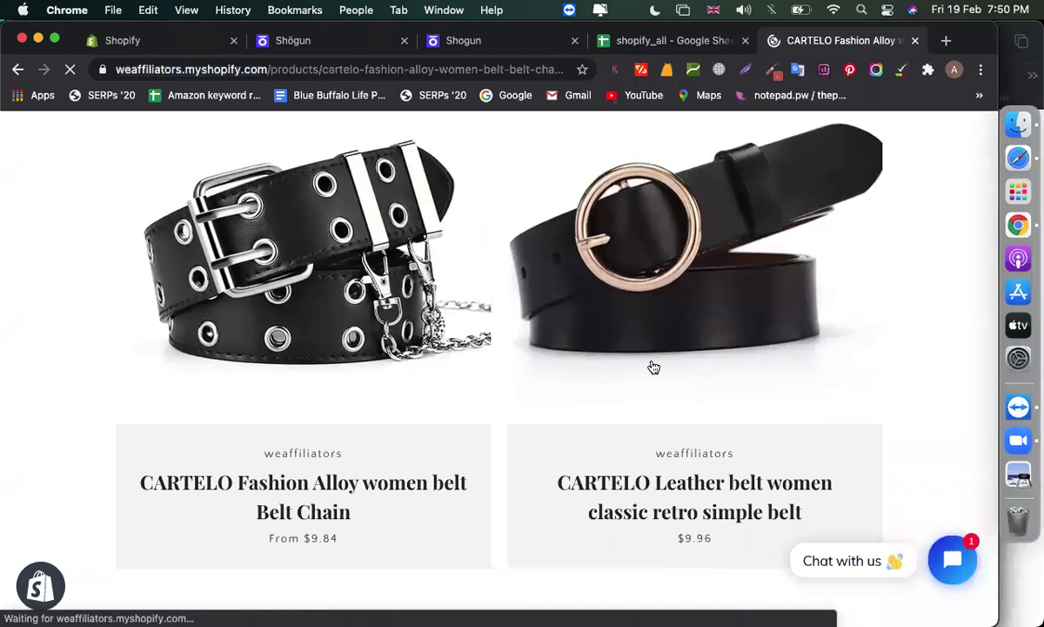
scroll(795, 477, "down", 6)
scroll(795, 477, "down", 4)
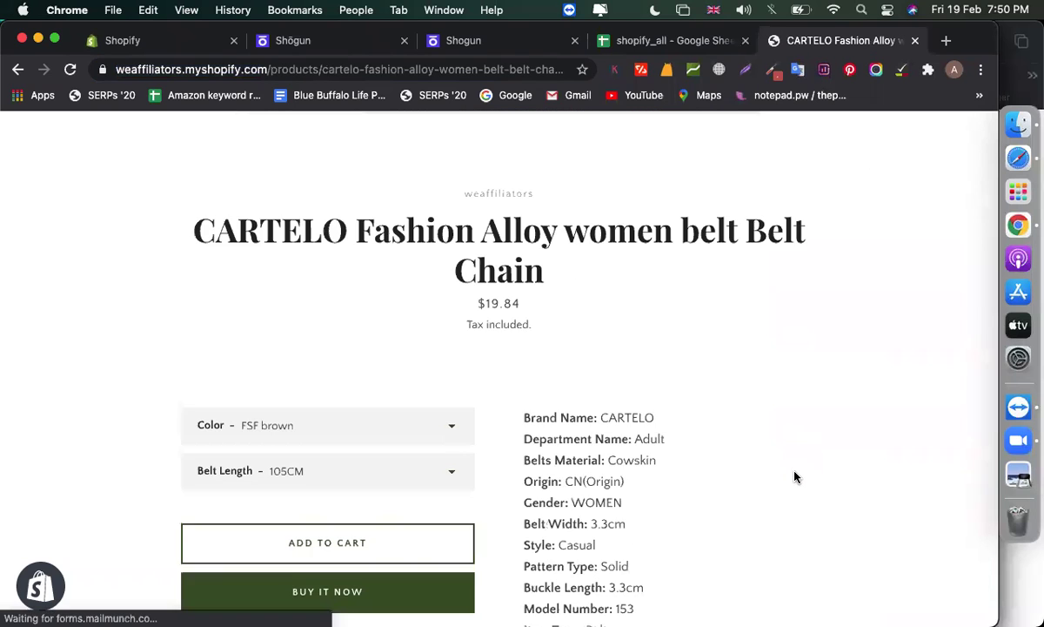
scroll(794, 477, "down", 1)
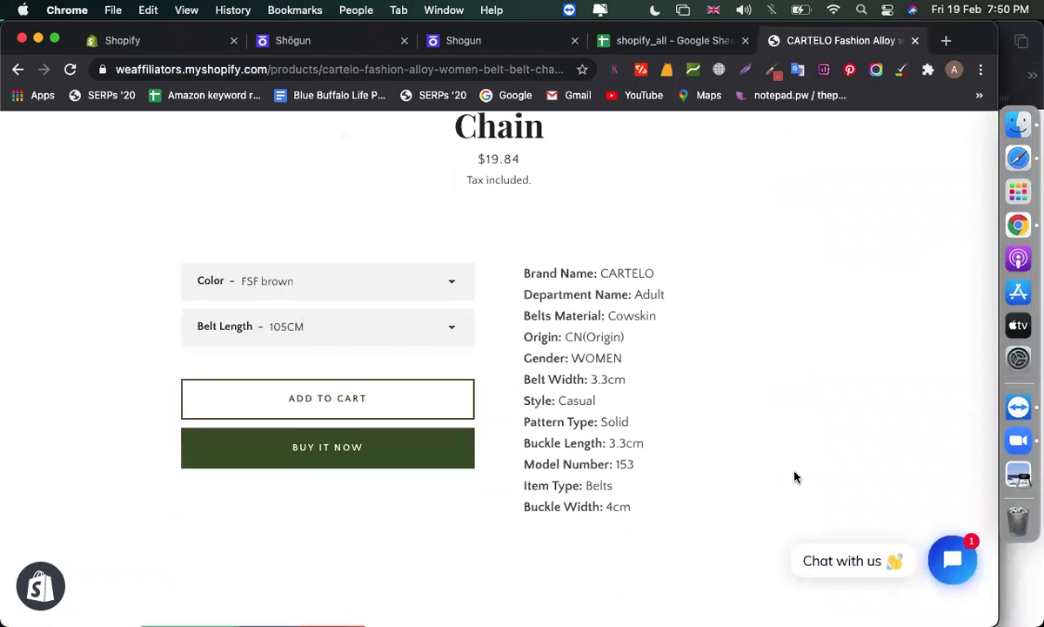
left_click(381, 48)
left_click(461, 40)
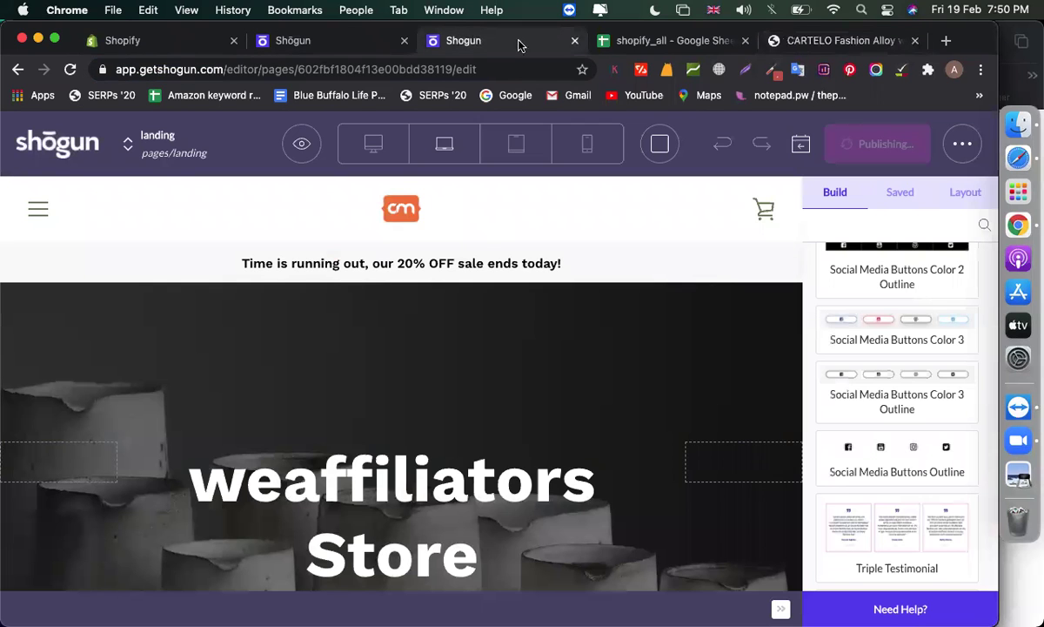
Return from the custom layout choice to the product picker and search for 'belt'
left_click(299, 50)
left_click(448, 443)
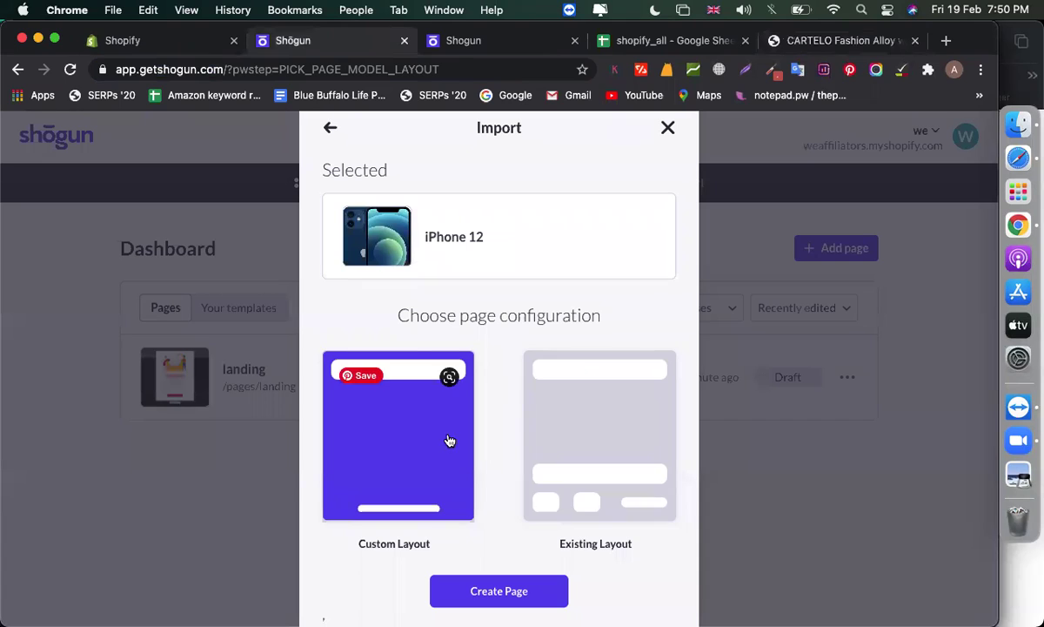
left_click(331, 131)
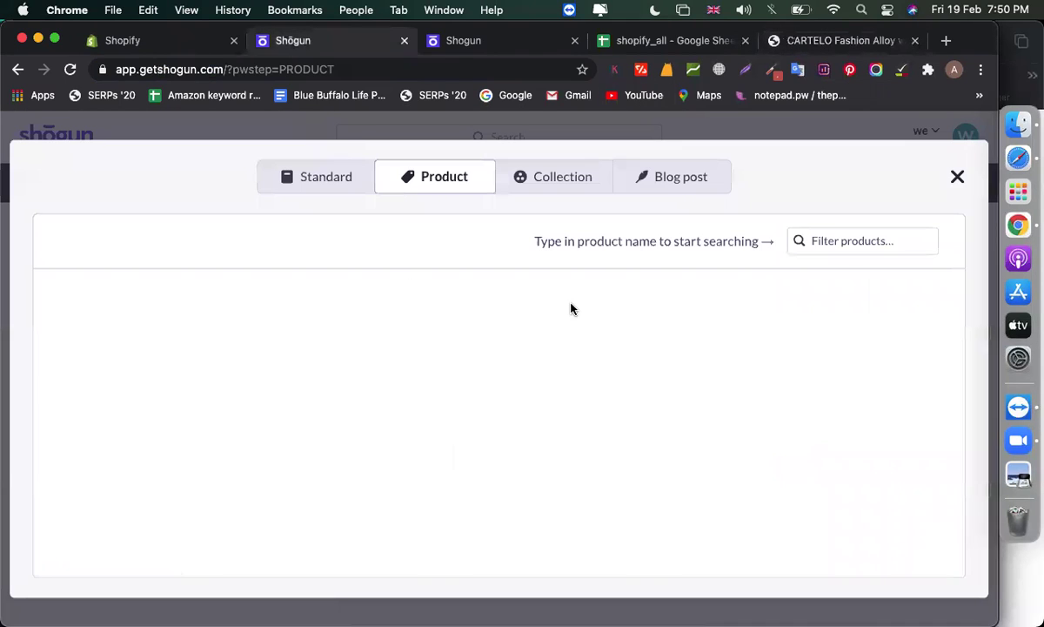
left_click(862, 248)
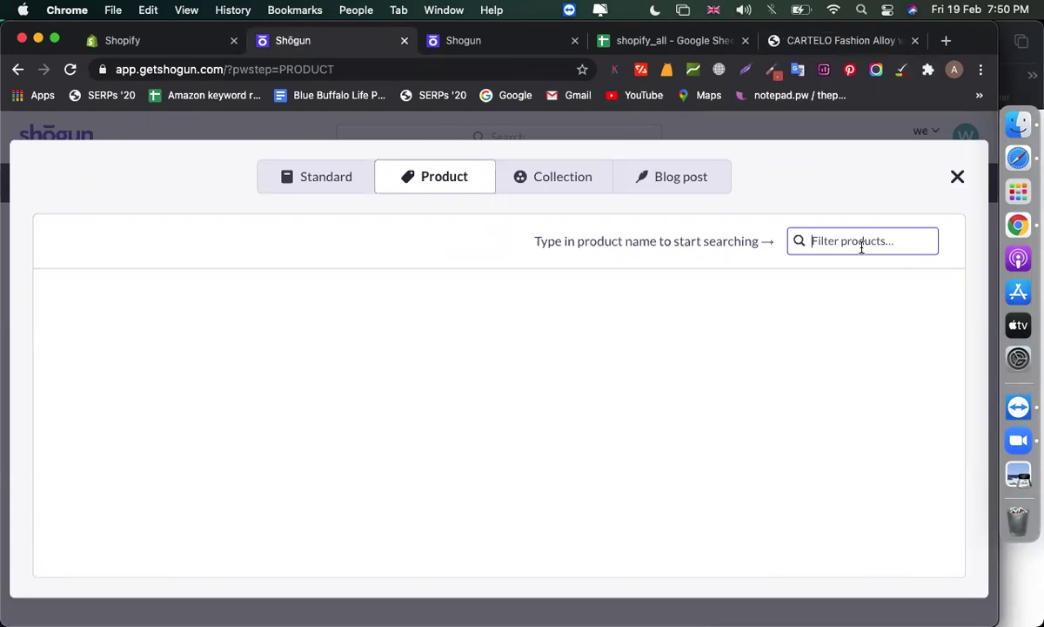
type("belt")
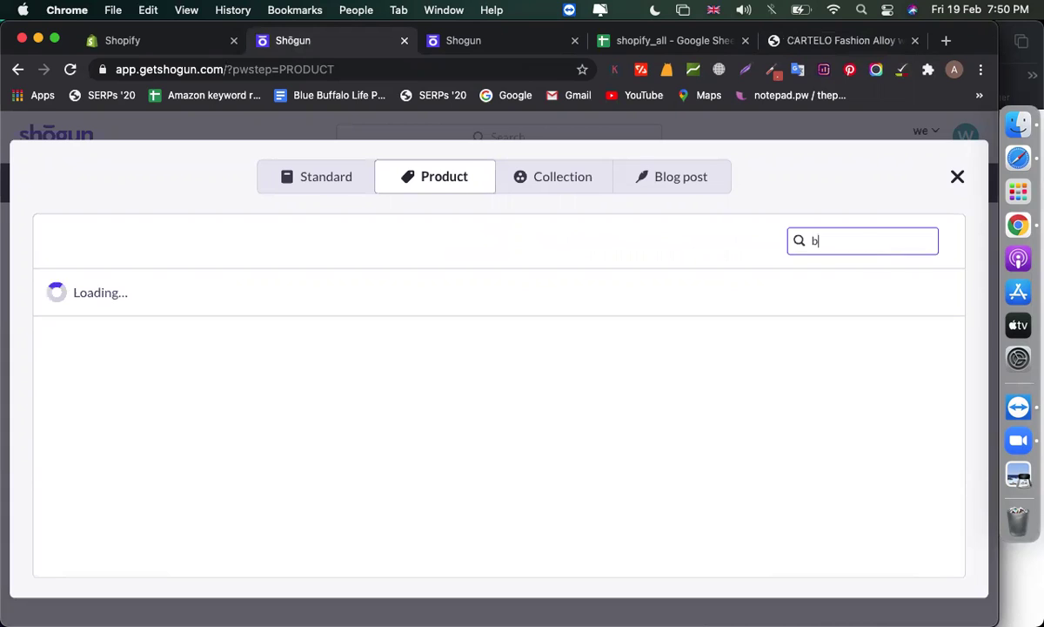
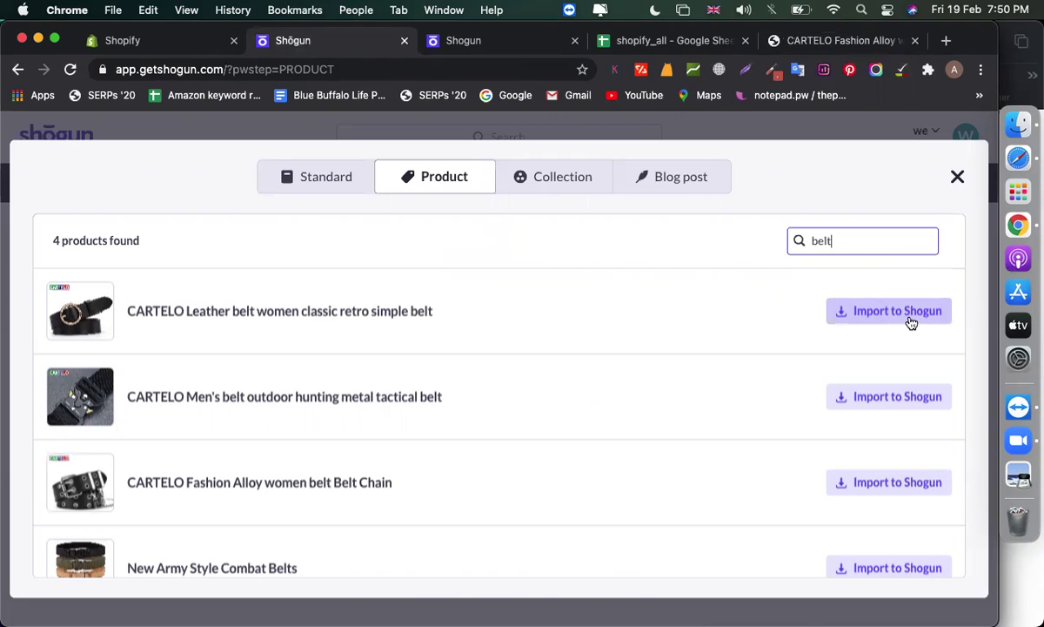
Import the CARTELO Leather belt into Shogun and create its page with Custom Layout
left_click(905, 315)
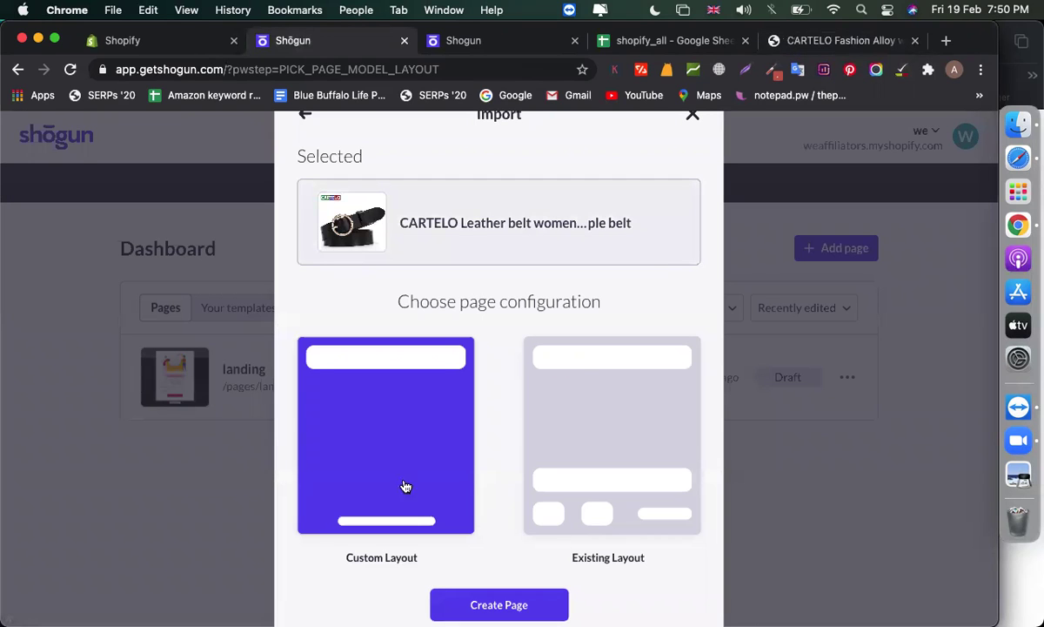
left_click(439, 603)
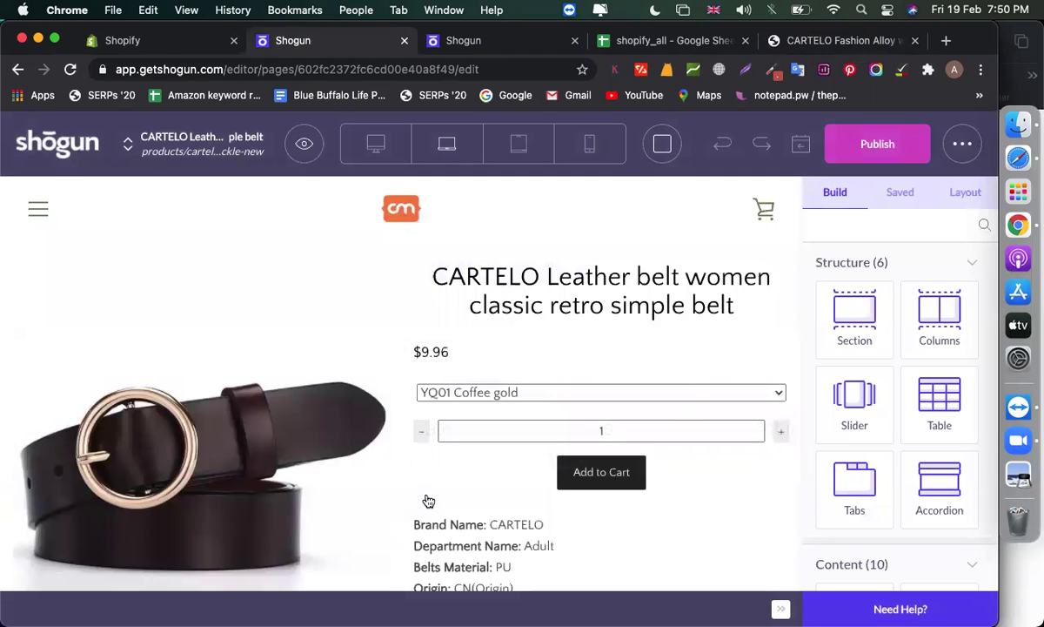
Move the Product Price element below the quantity box, just above Add to Cart
scroll(581, 355, "down", 2)
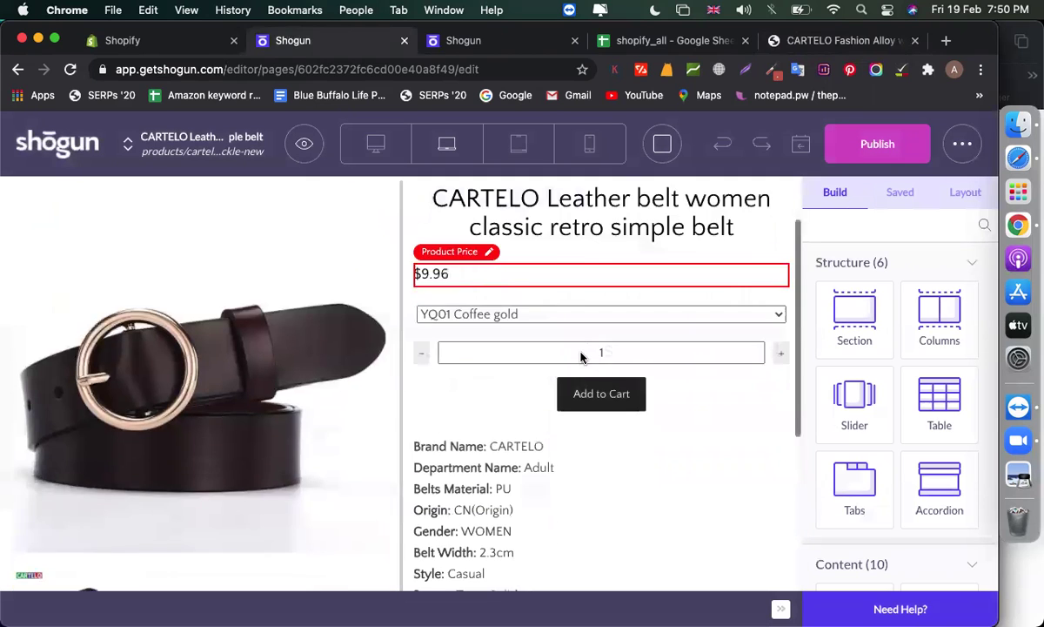
scroll(581, 355, "down", 7)
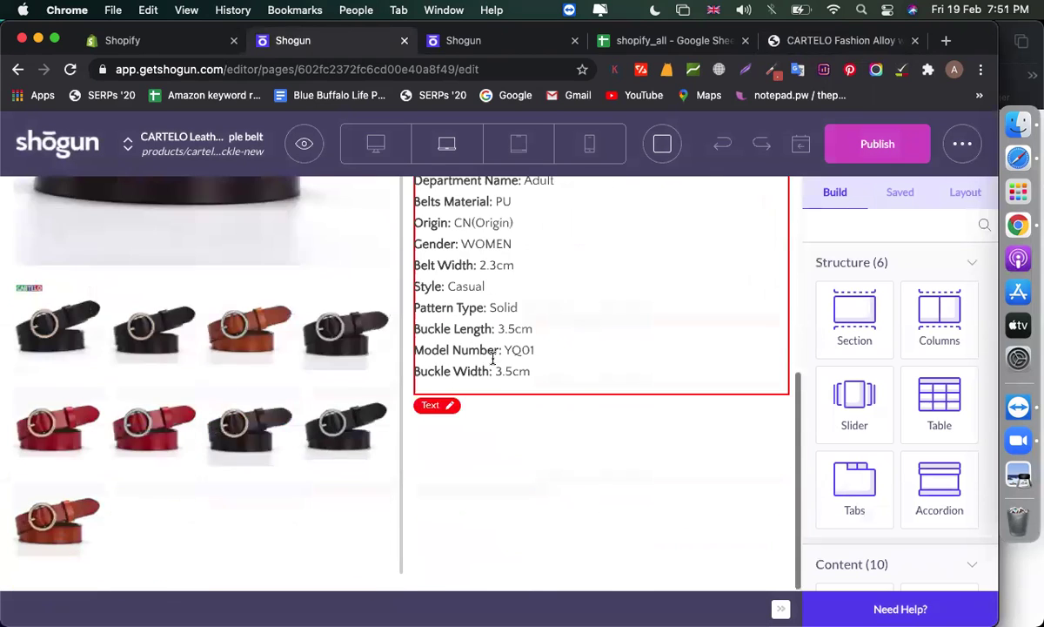
scroll(193, 418, "up", 7)
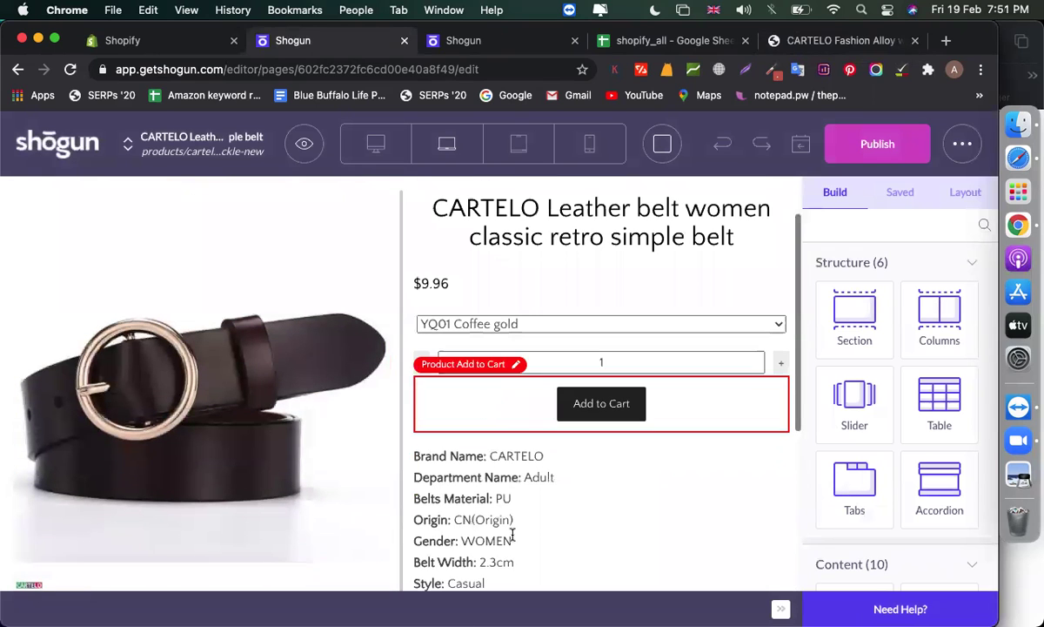
scroll(513, 533, "up", 2)
scroll(514, 437, "down", 2)
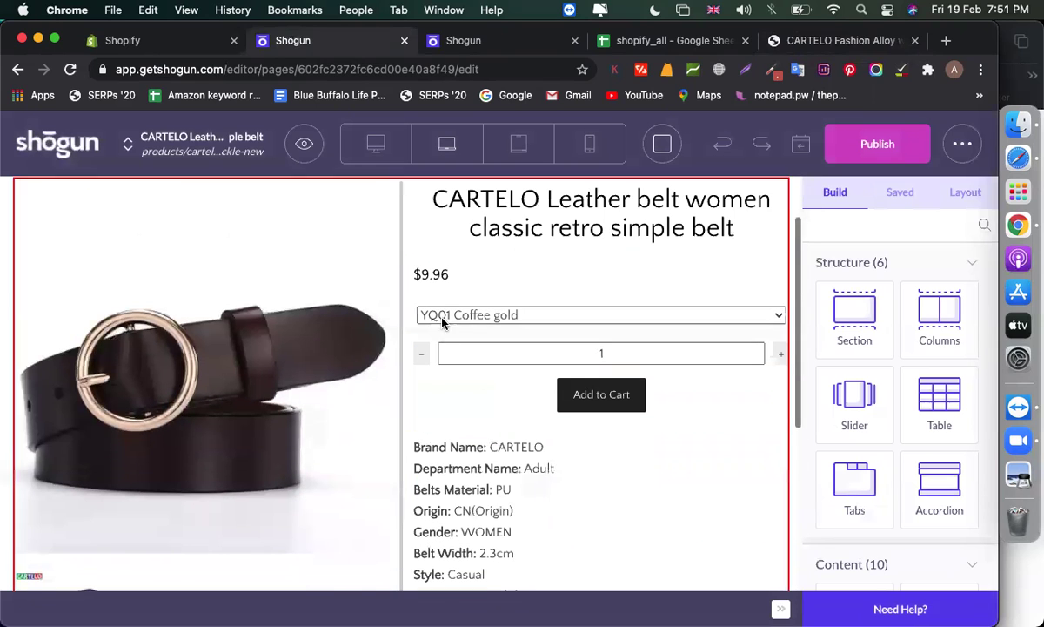
scroll(453, 292, "down", 1)
left_click(473, 283)
left_click(720, 246)
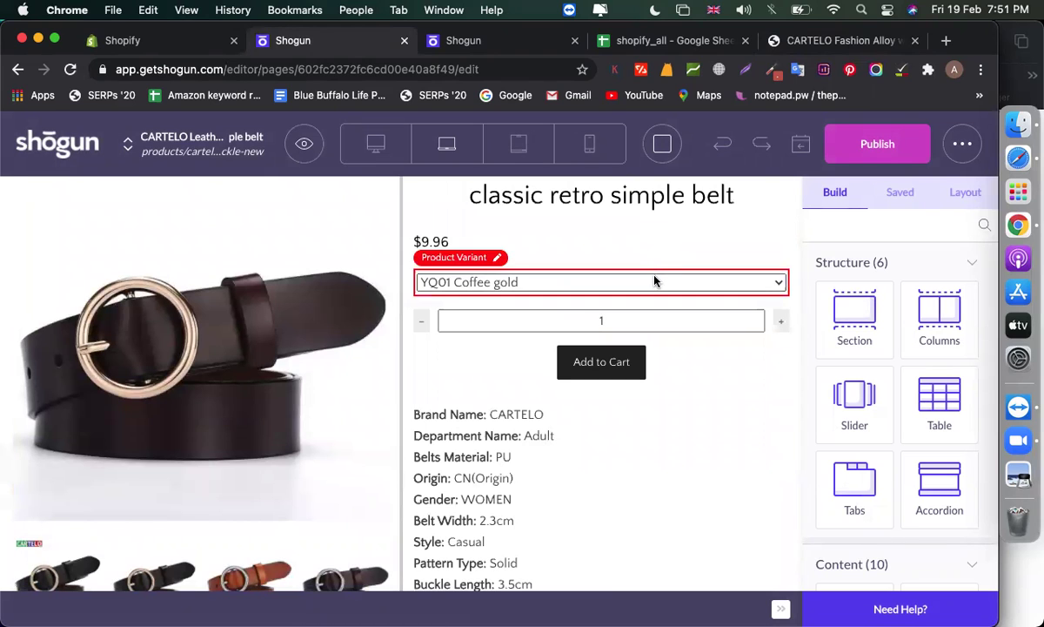
left_click(685, 233)
left_click(731, 255)
left_click_drag(602, 232, 564, 362)
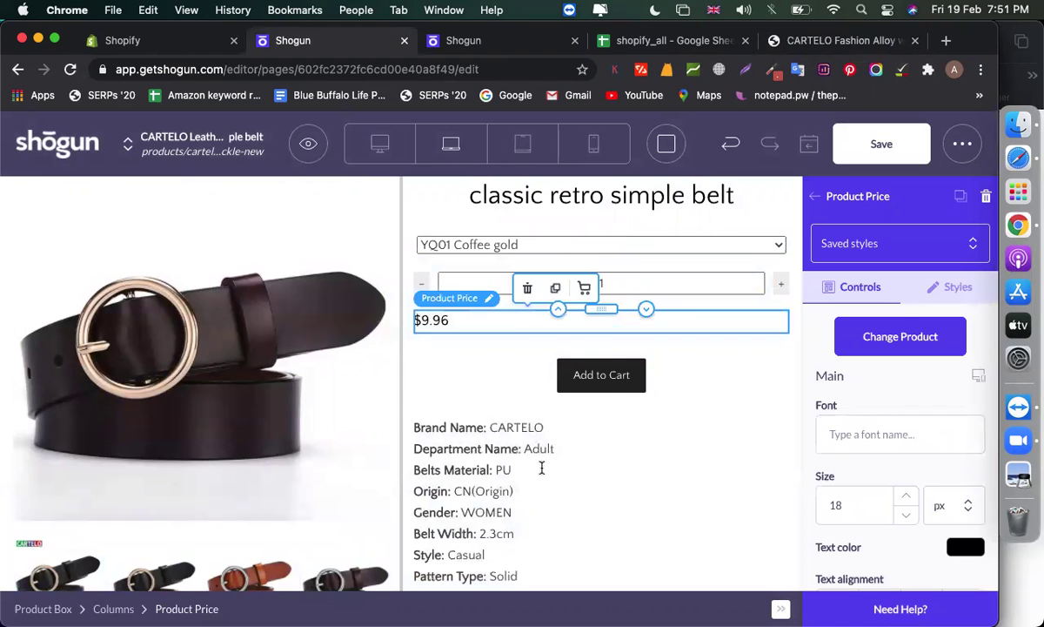
Move the product details text block under the belt title and save the page
left_click(588, 466)
left_click_drag(599, 437, 532, 338)
scroll(541, 419, "down", 5)
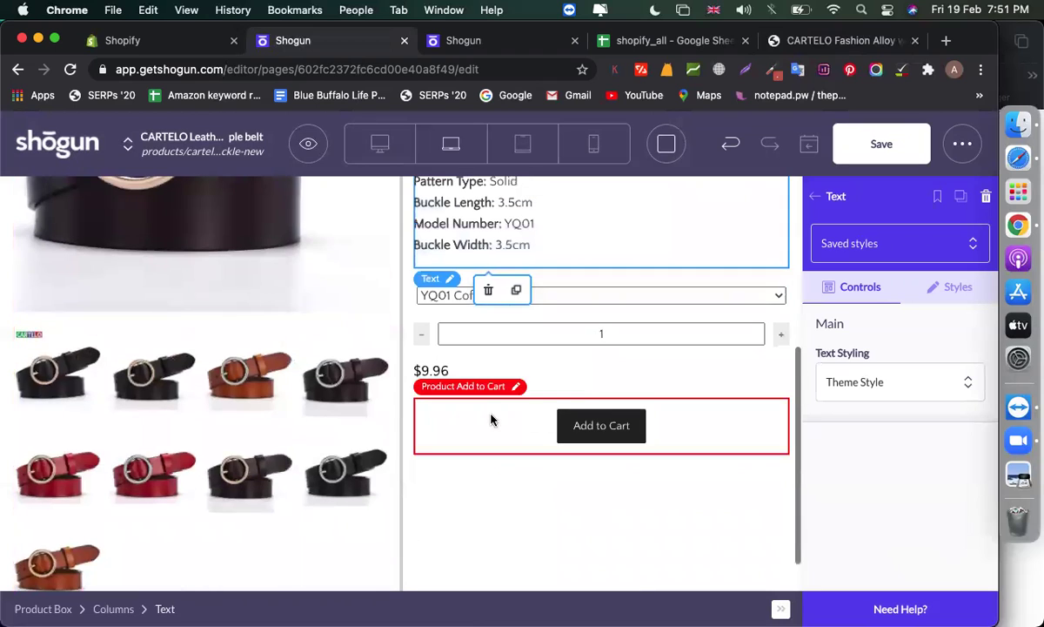
left_click(491, 420)
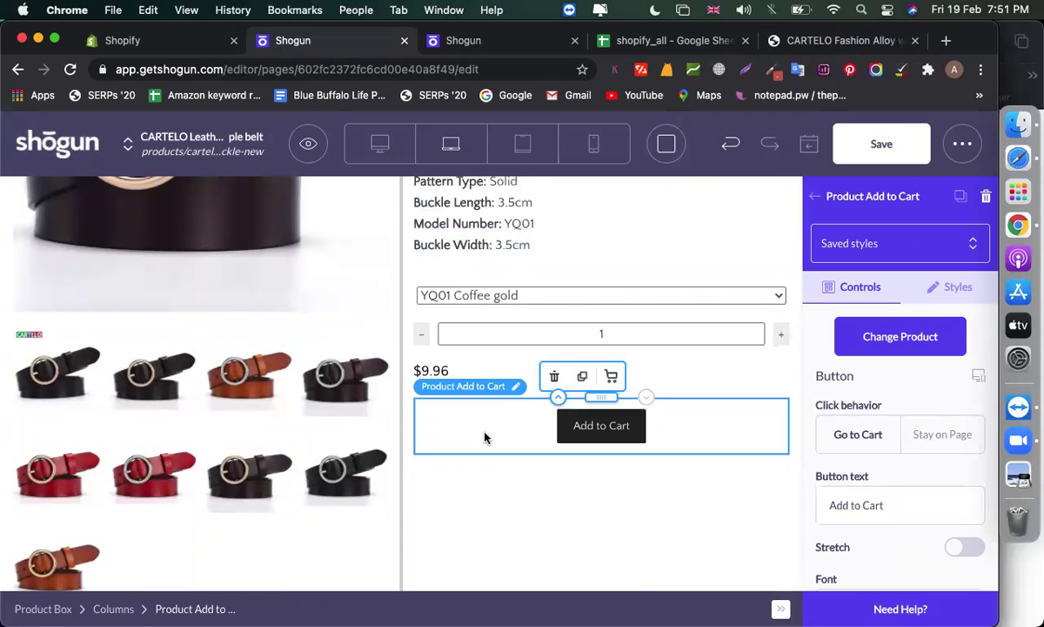
left_click(502, 499)
scroll(502, 499, "down", 1)
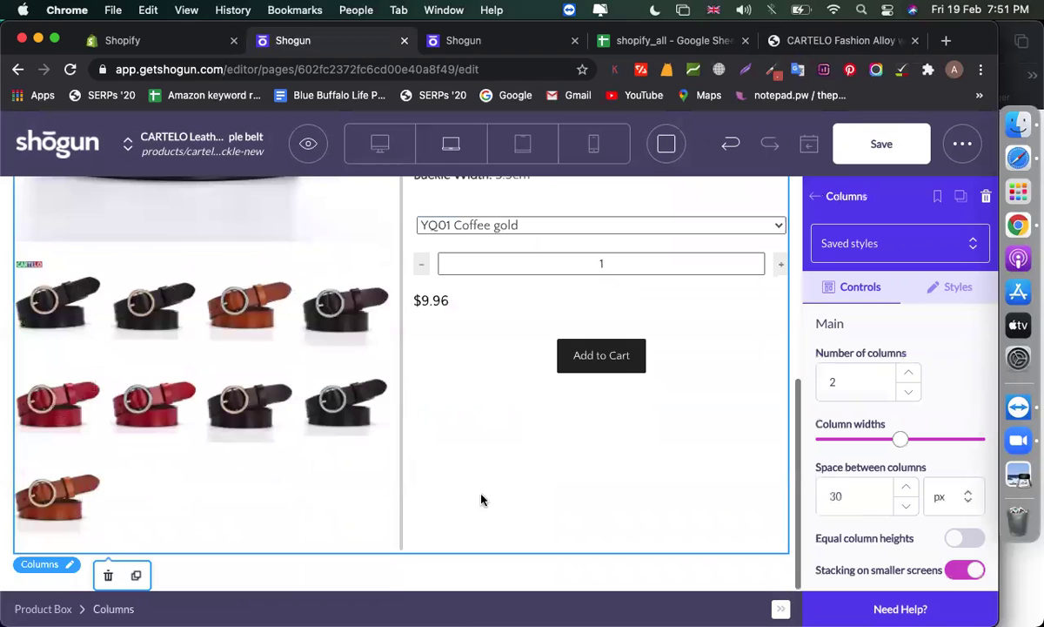
scroll(483, 500, "up", 5)
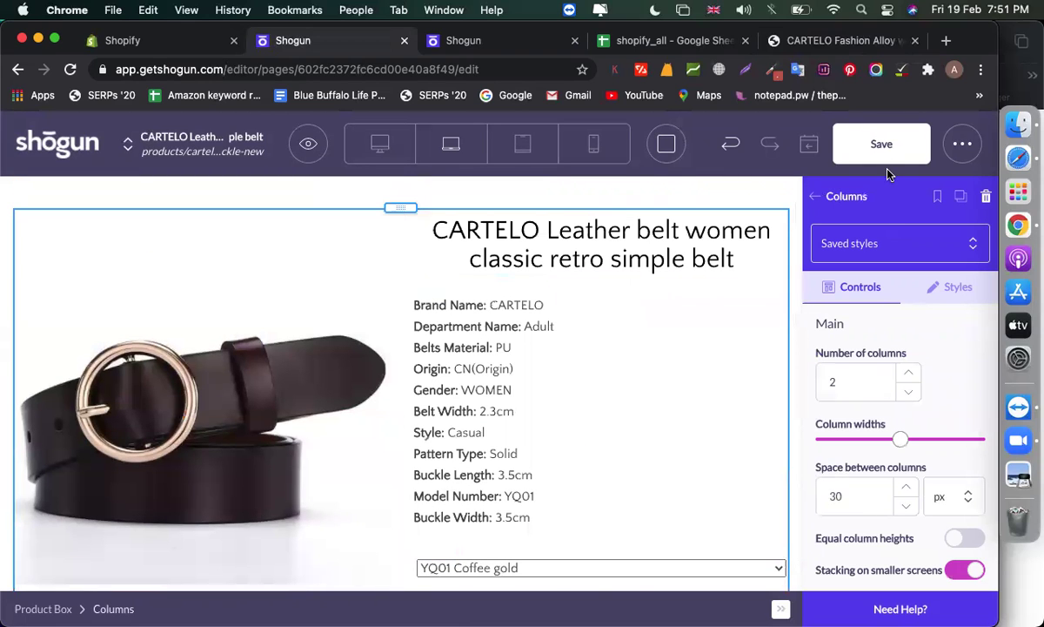
left_click(884, 159)
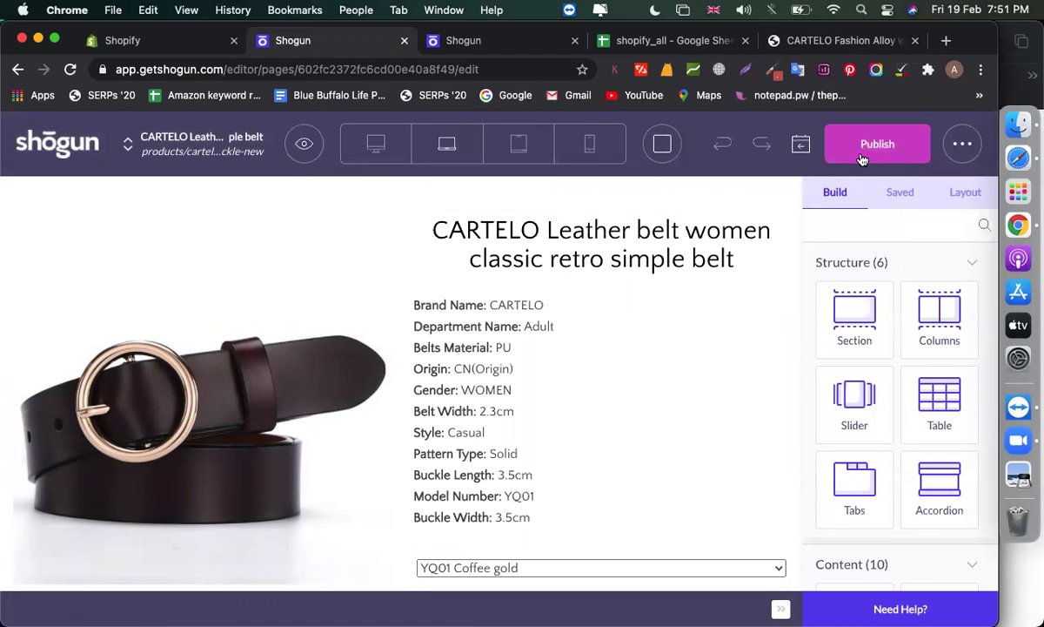
Publish the belt page and check the store's product page tab
left_click(861, 159)
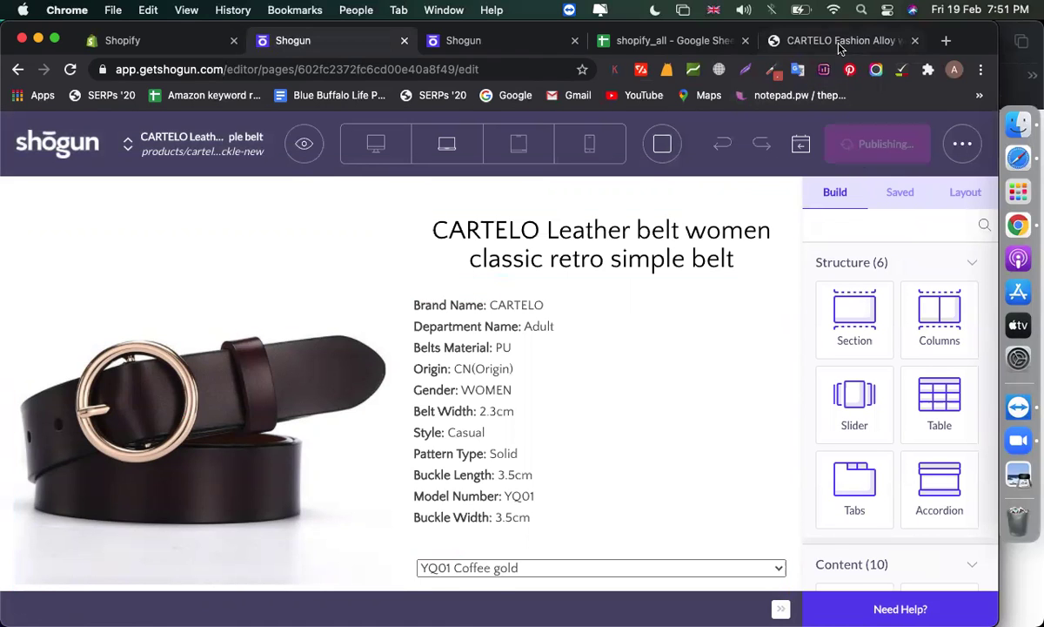
left_click(839, 48)
scroll(357, 191, "up", 6)
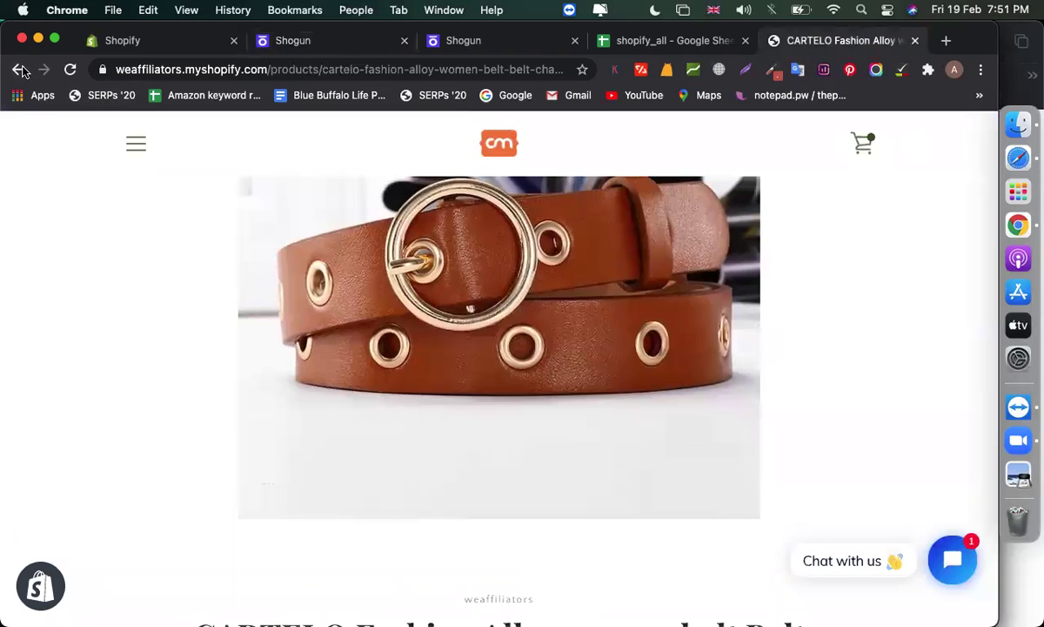
left_click(19, 69)
Open the CARTELO Leather belt in the store, then bring up the editor's page view options
left_click(287, 40)
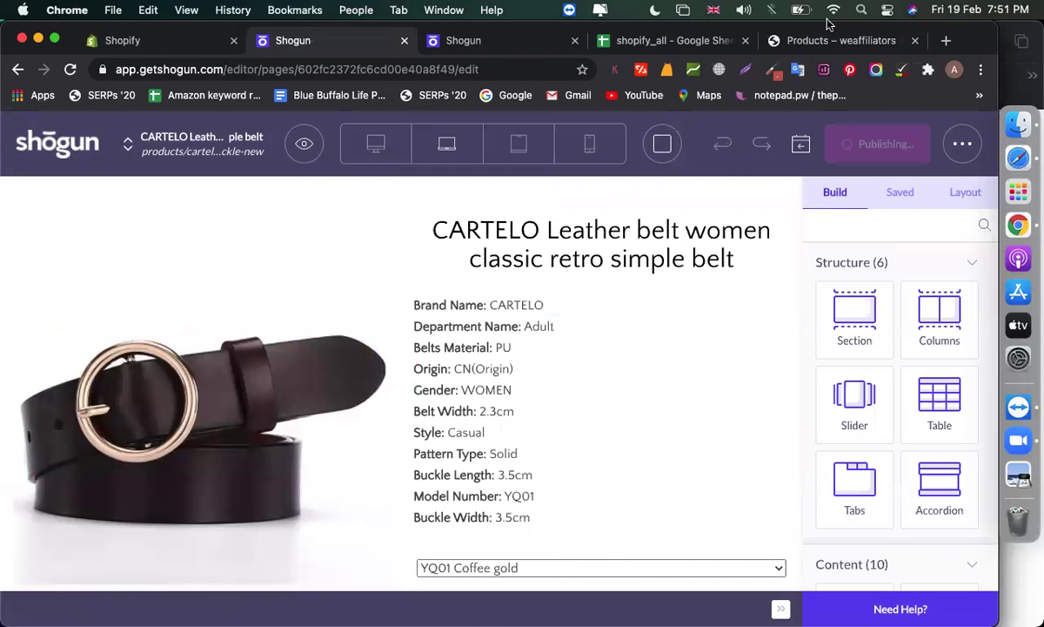
left_click(764, 38)
left_click(722, 485)
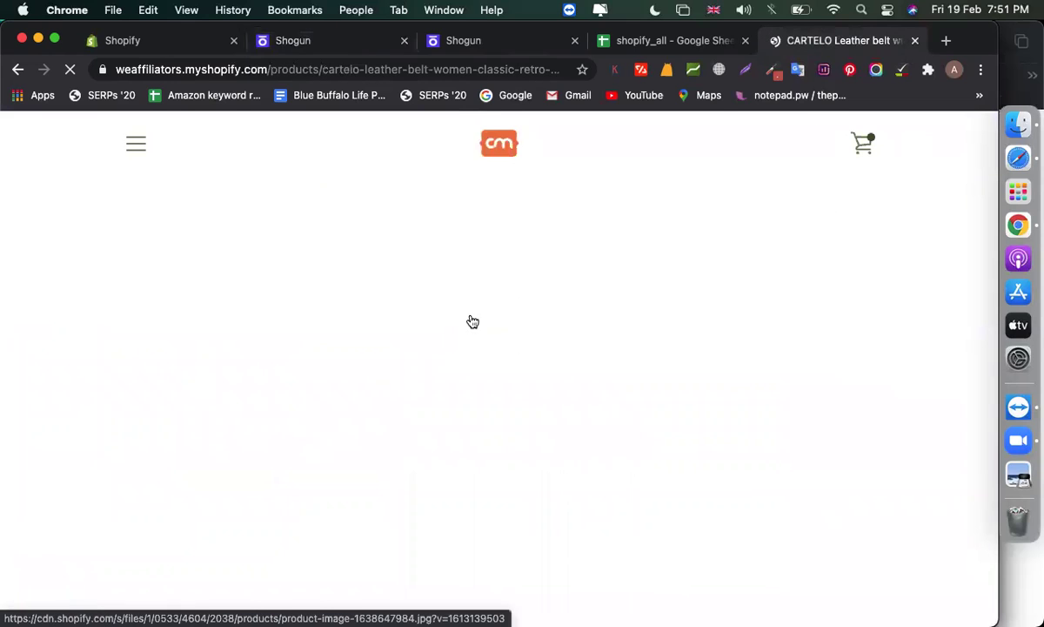
left_click(458, 48)
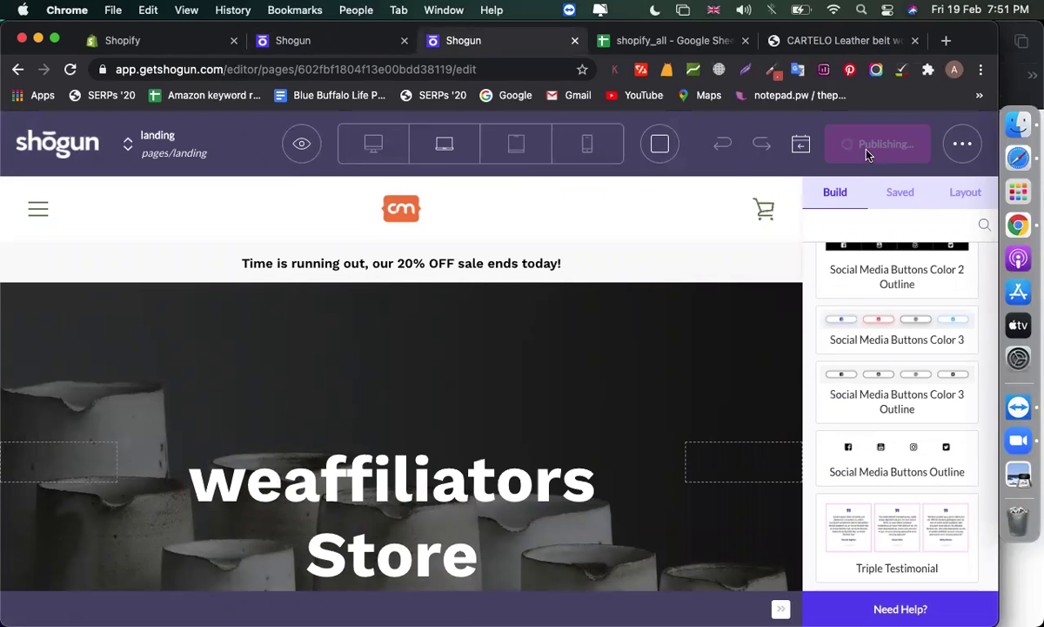
left_click(356, 40)
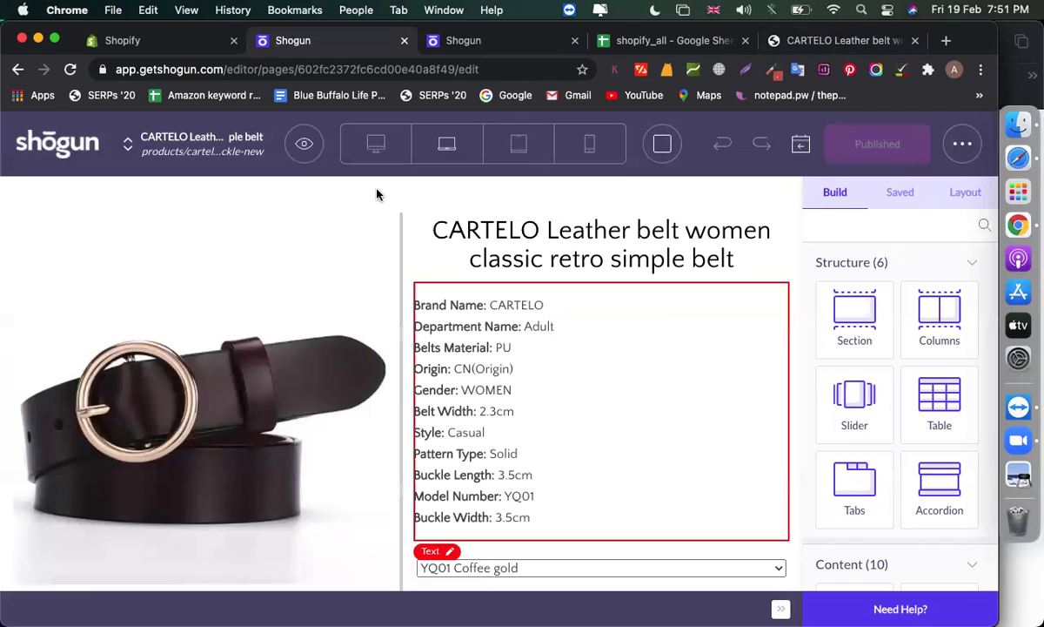
left_click(300, 144)
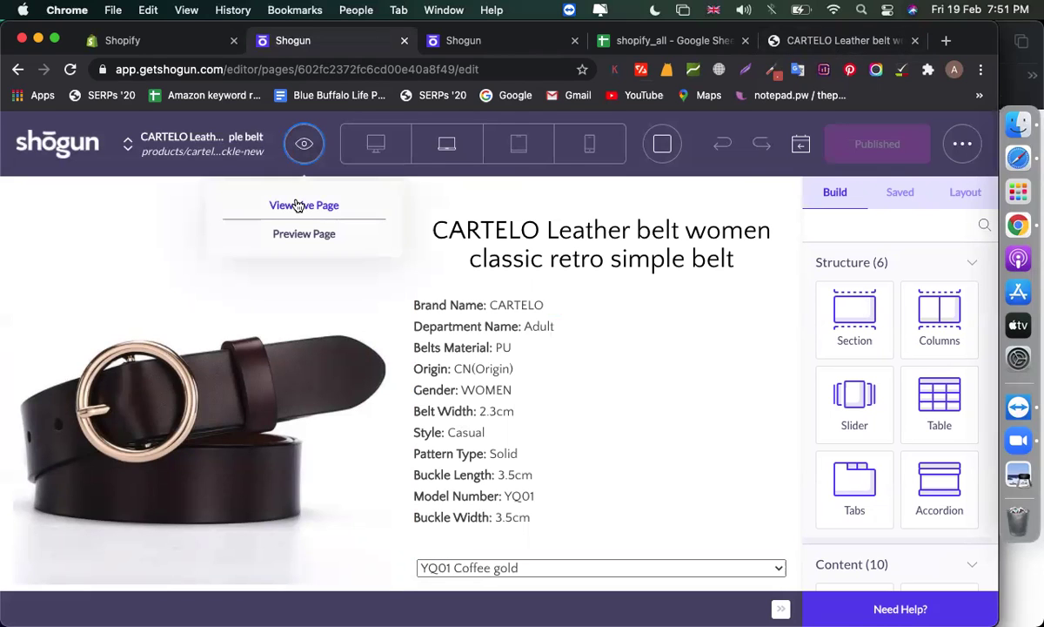
View the live belt page, then load its copied URL in an incognito window
left_click(298, 206)
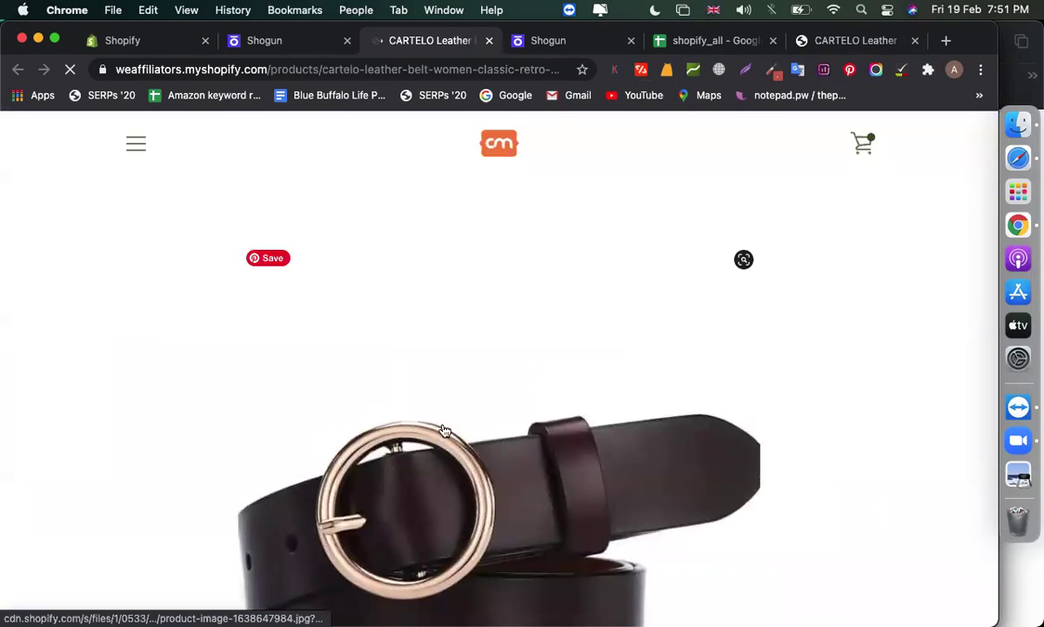
scroll(443, 430, "down", 5)
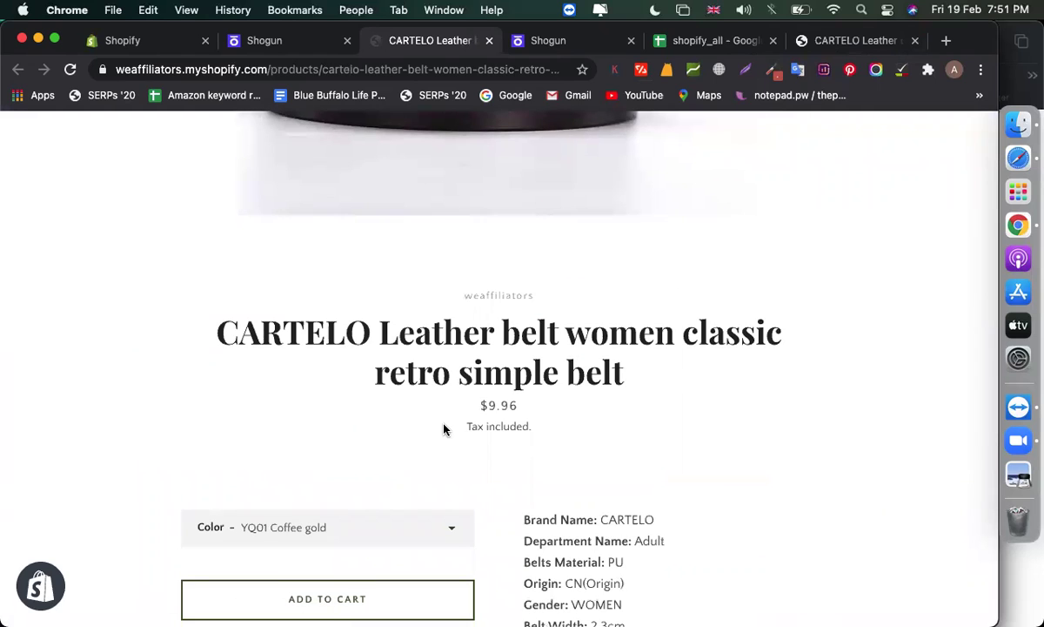
left_click(235, 72)
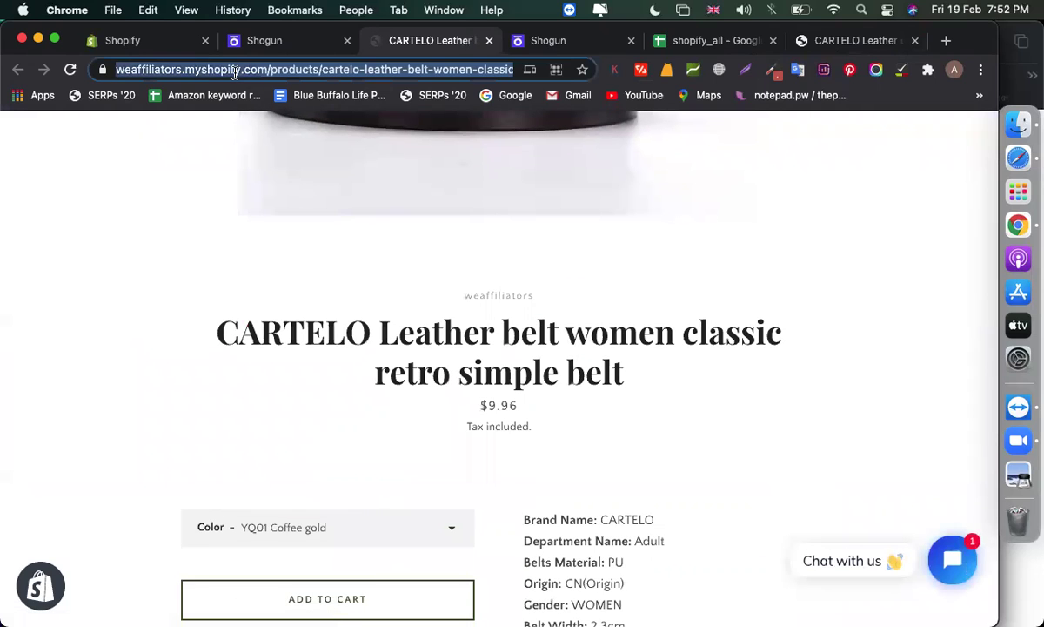
key("super+c")
key("super+shift+n")
key("super+v")
key("Return")
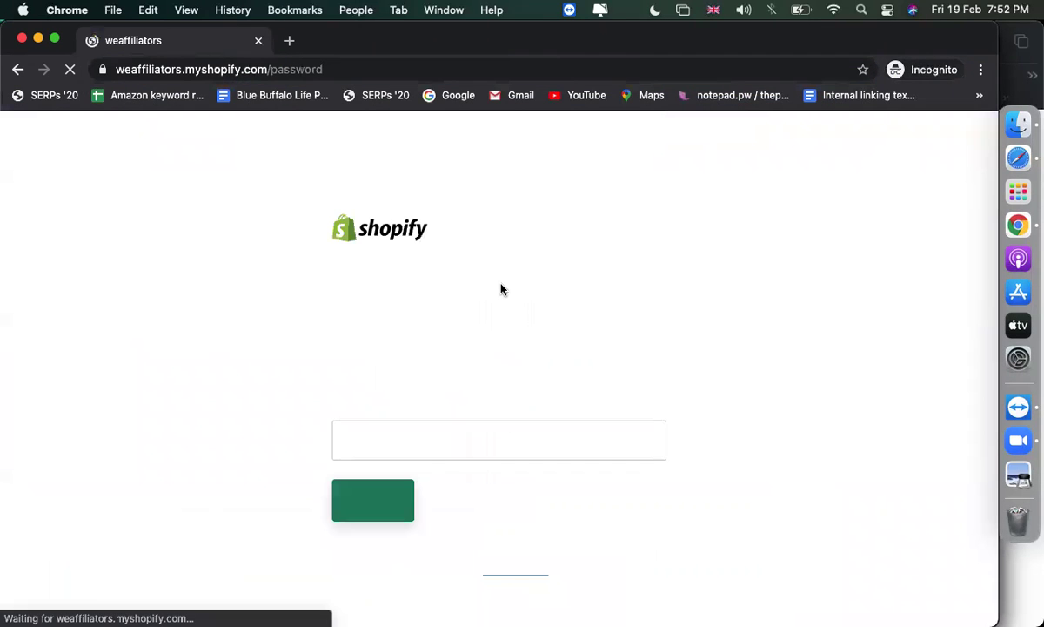
Enter the store password, dismiss the subscribe popup and browse the product catalog
left_click(402, 442)
type("w")
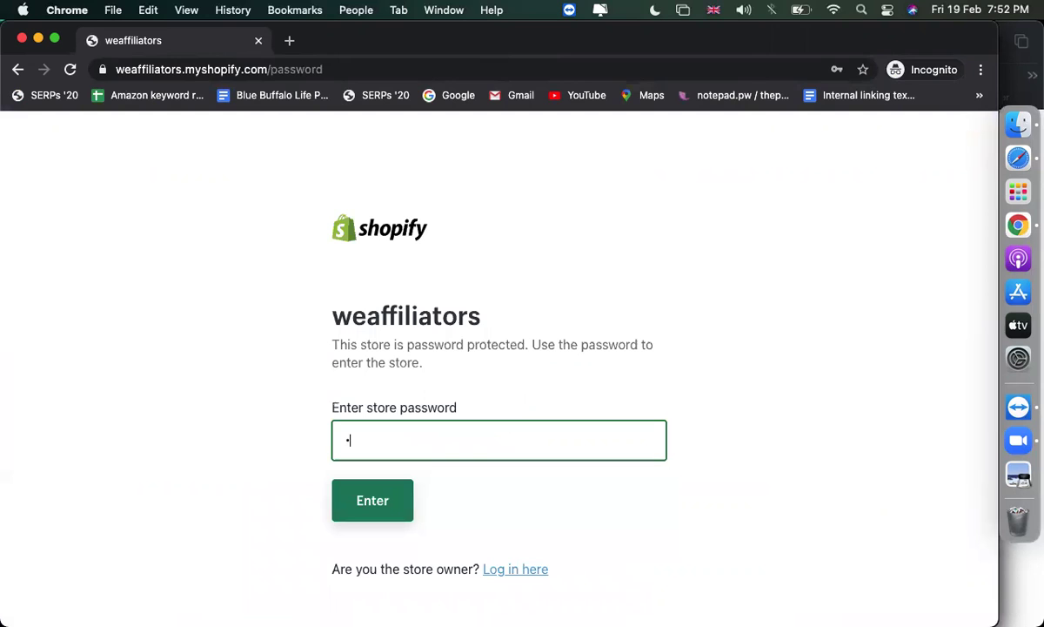
key("Return")
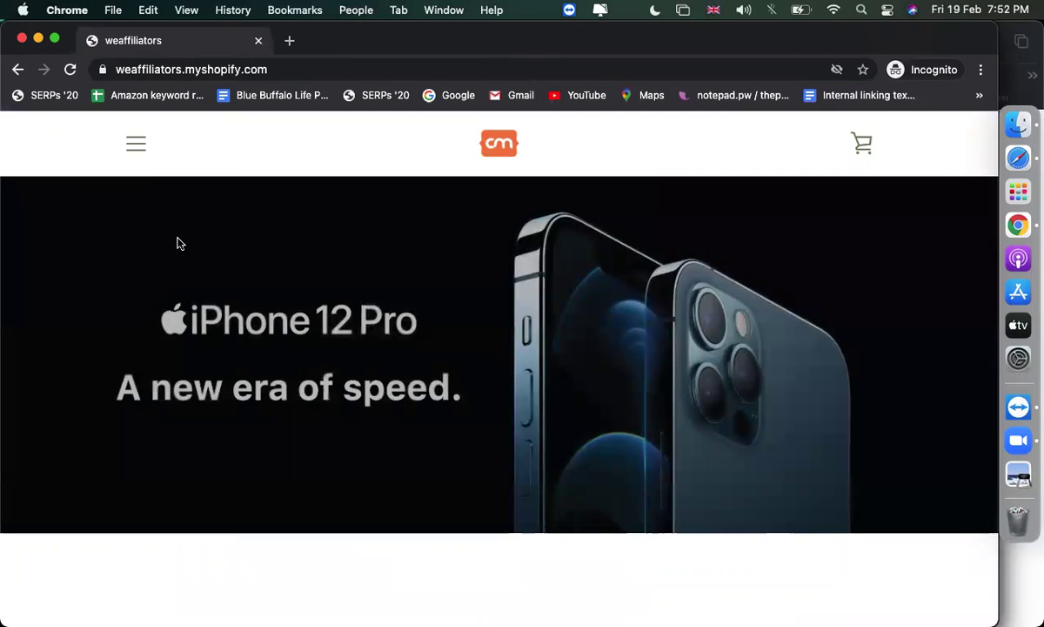
left_click(135, 143)
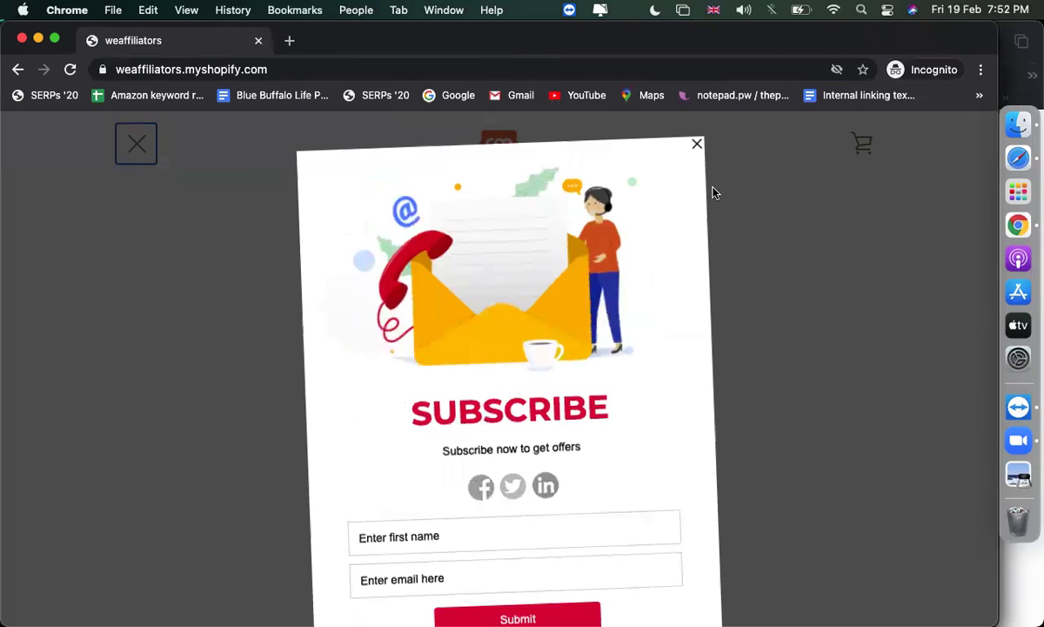
left_click(696, 162)
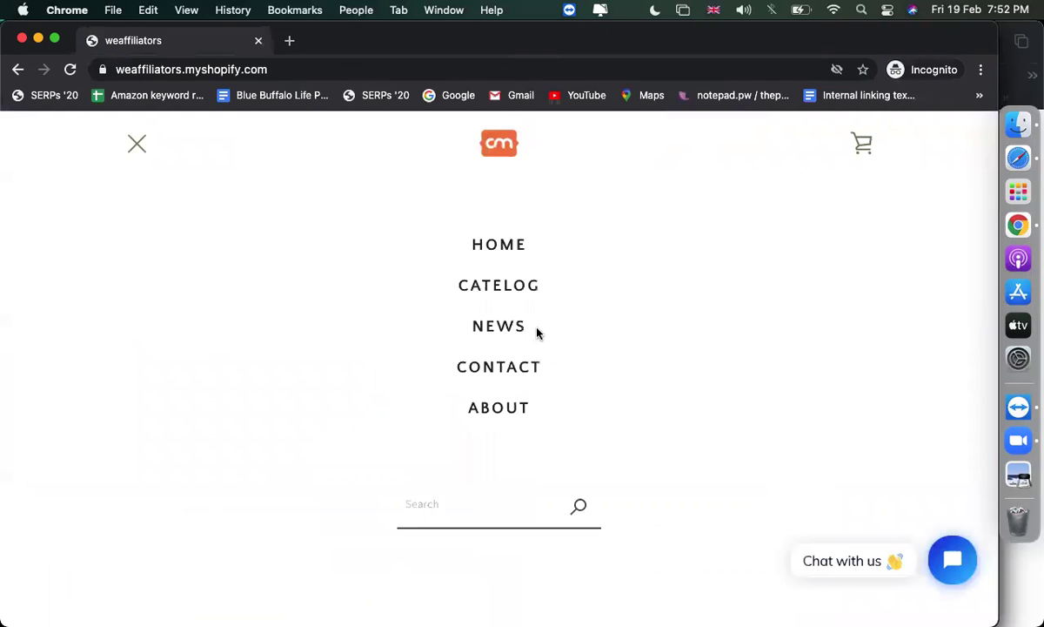
left_click(492, 300)
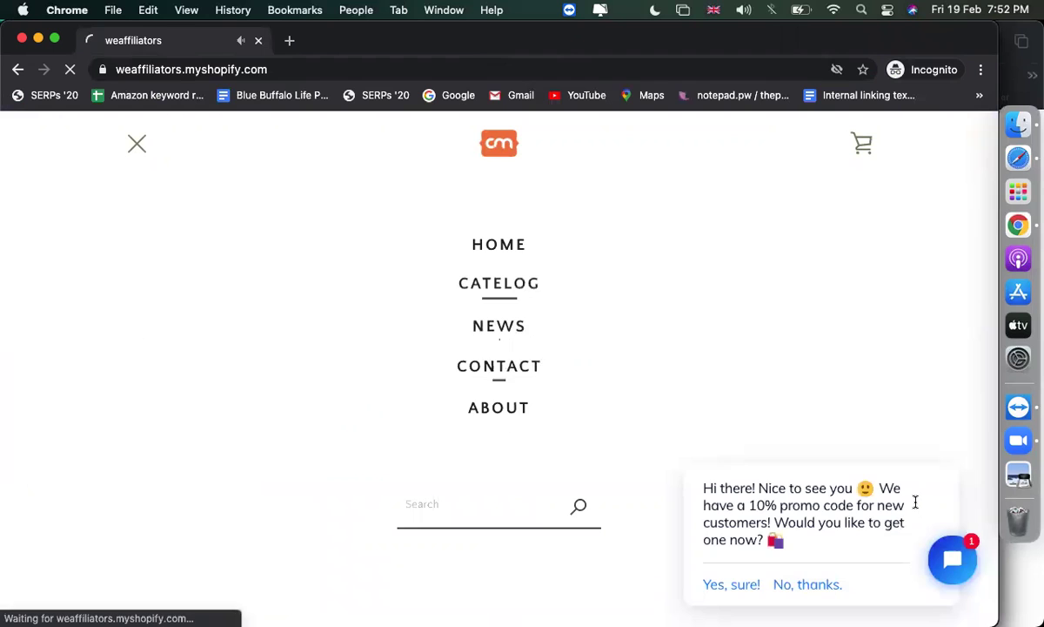
scroll(496, 350, "down", 1)
scroll(497, 350, "down", 6)
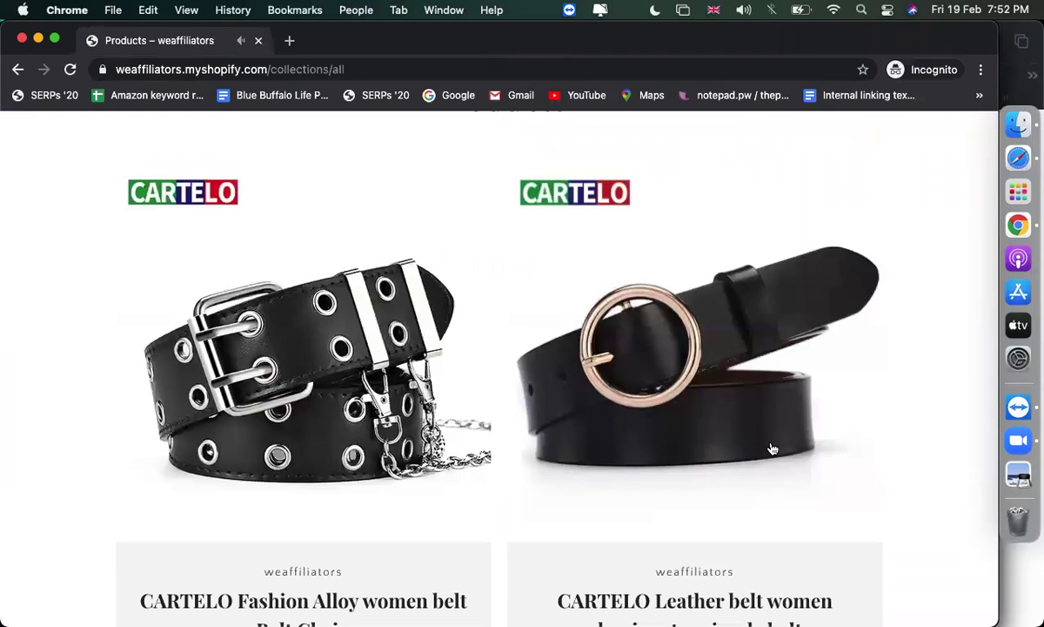
Review the Leather belt and Fashion Alloy belt pages, then close the incognito window
left_click(549, 362)
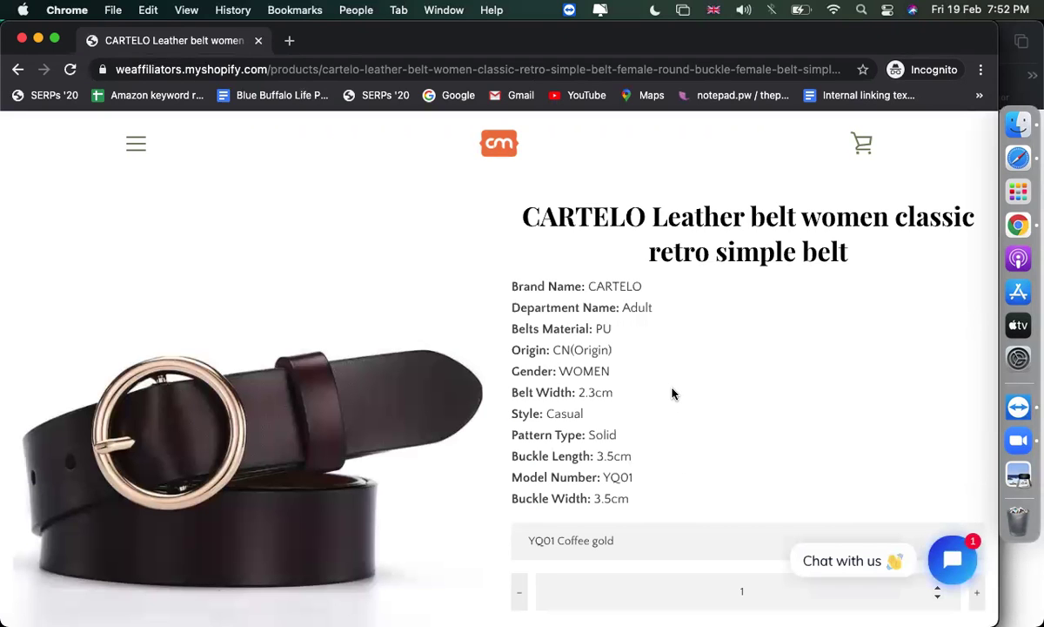
scroll(672, 393, "down", 5)
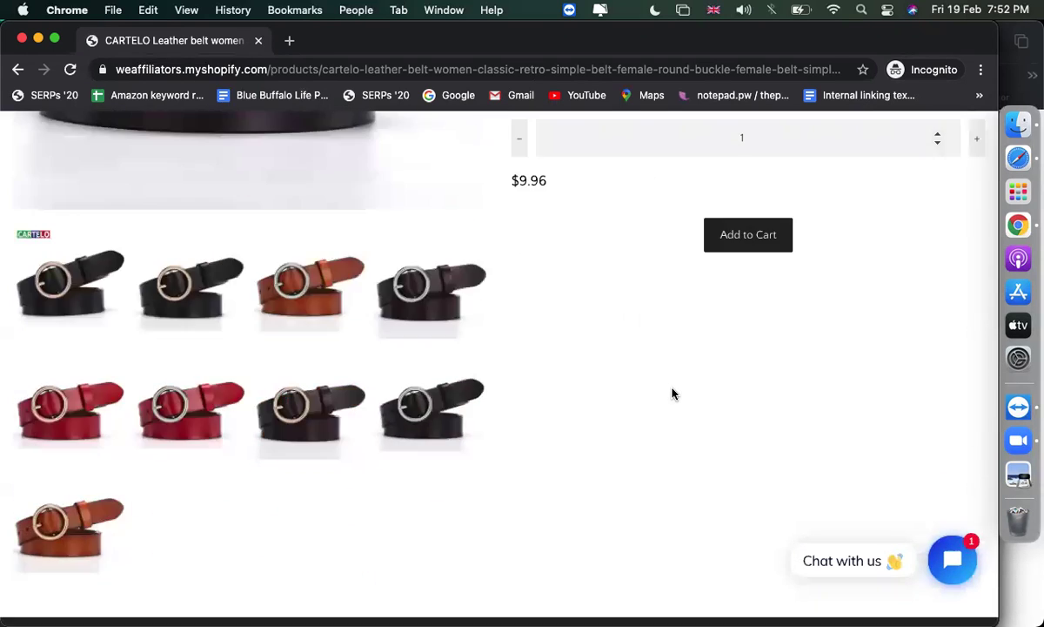
scroll(671, 393, "up", 6)
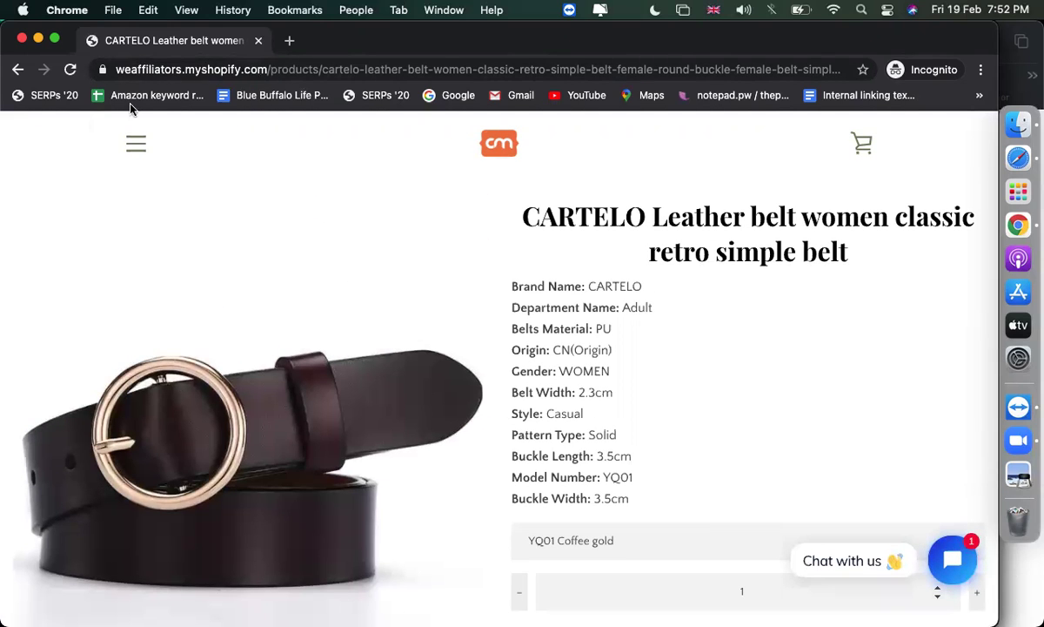
left_click(17, 69)
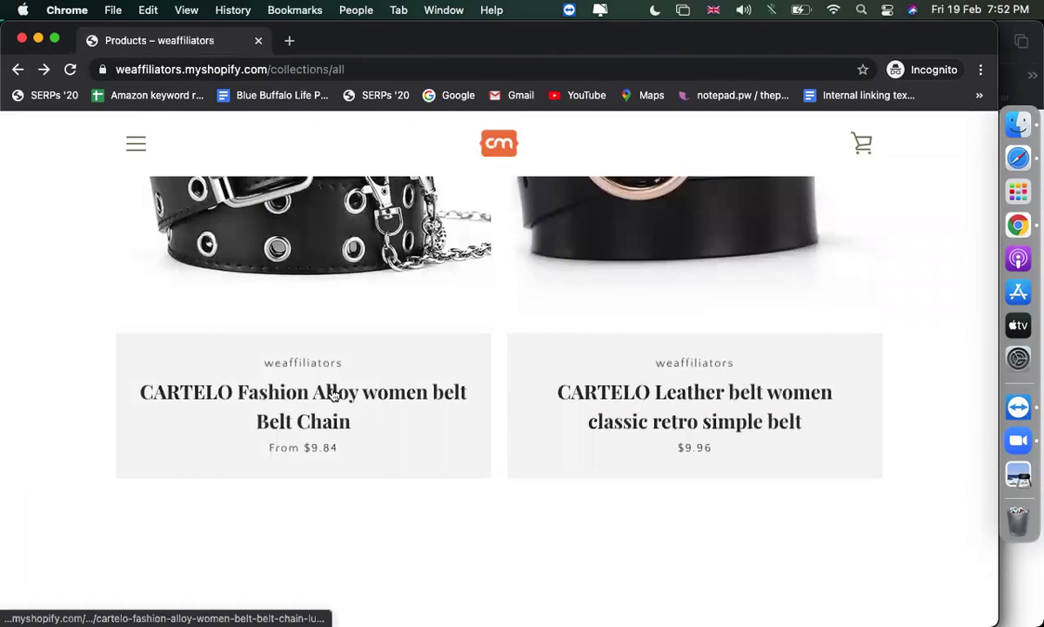
left_click(333, 396)
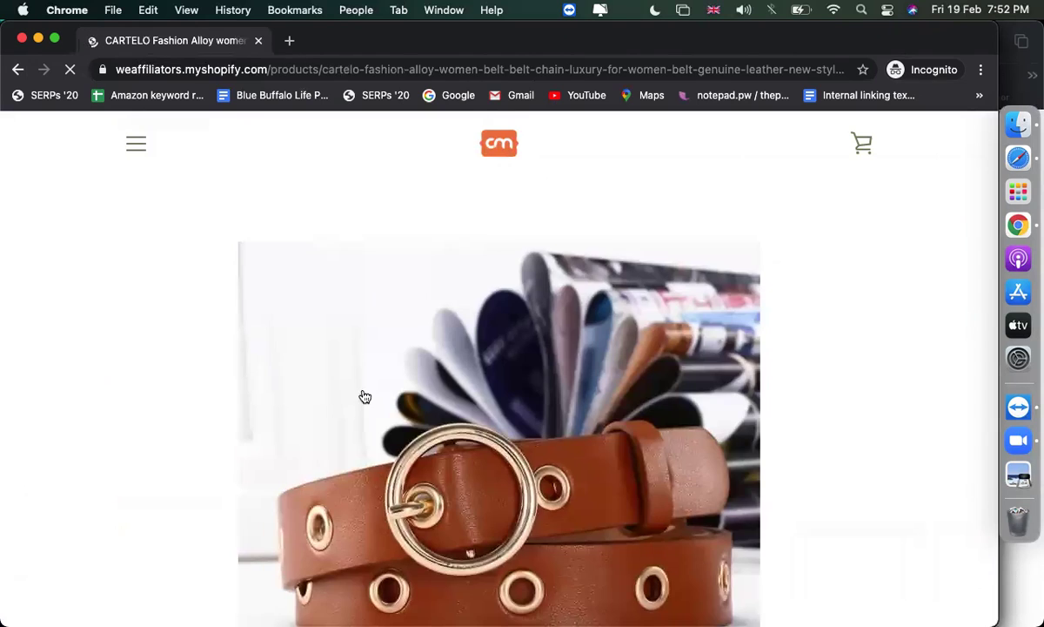
scroll(952, 389, "down", 15)
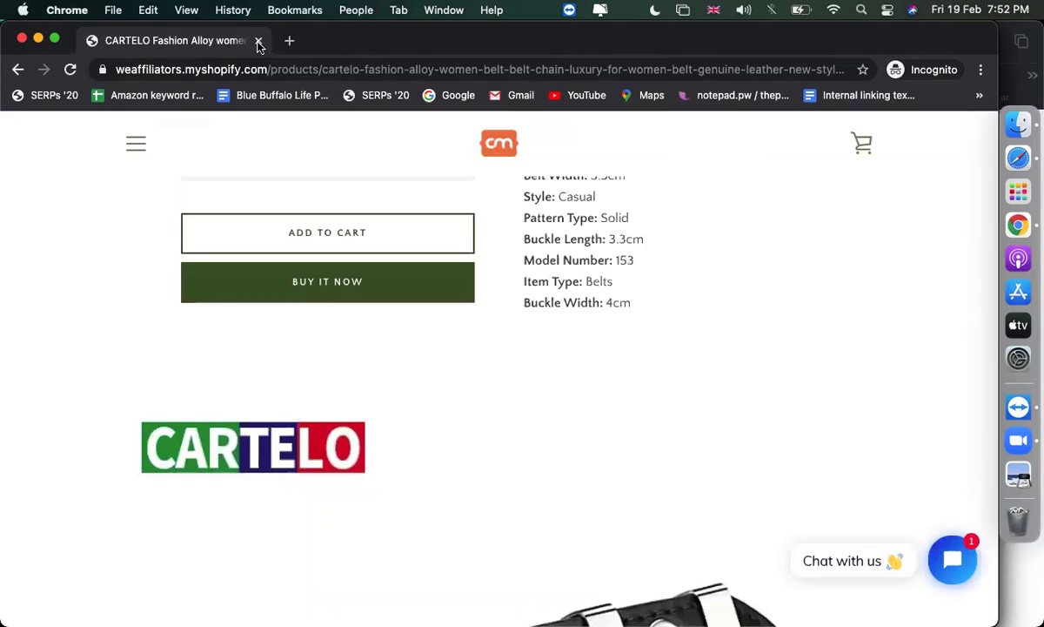
left_click(259, 41)
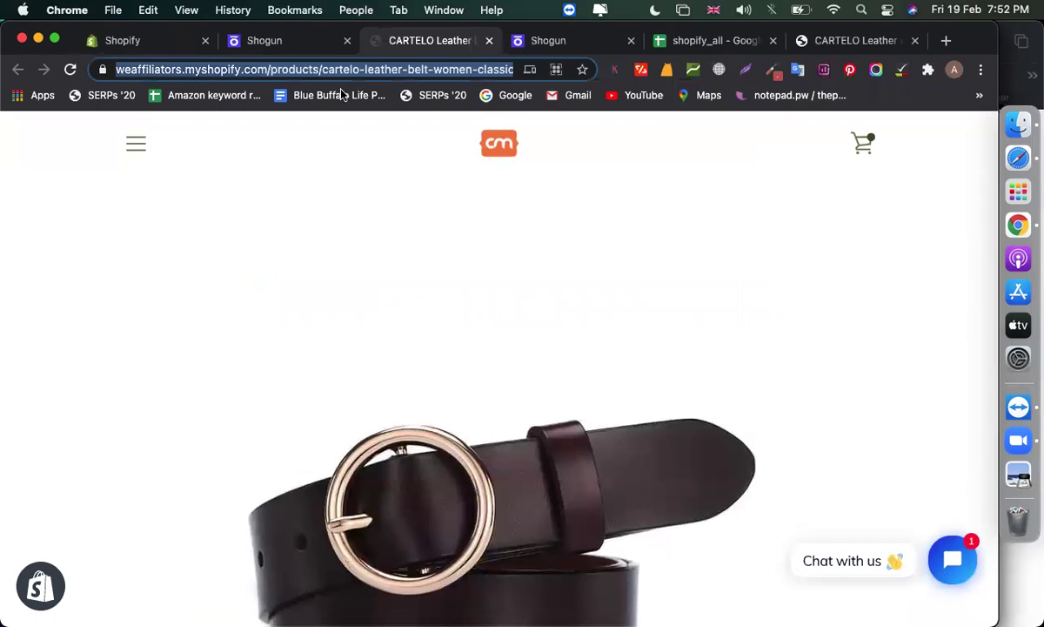
Return to the belt page editor and glance at the Saved snippets panel
left_click(298, 41)
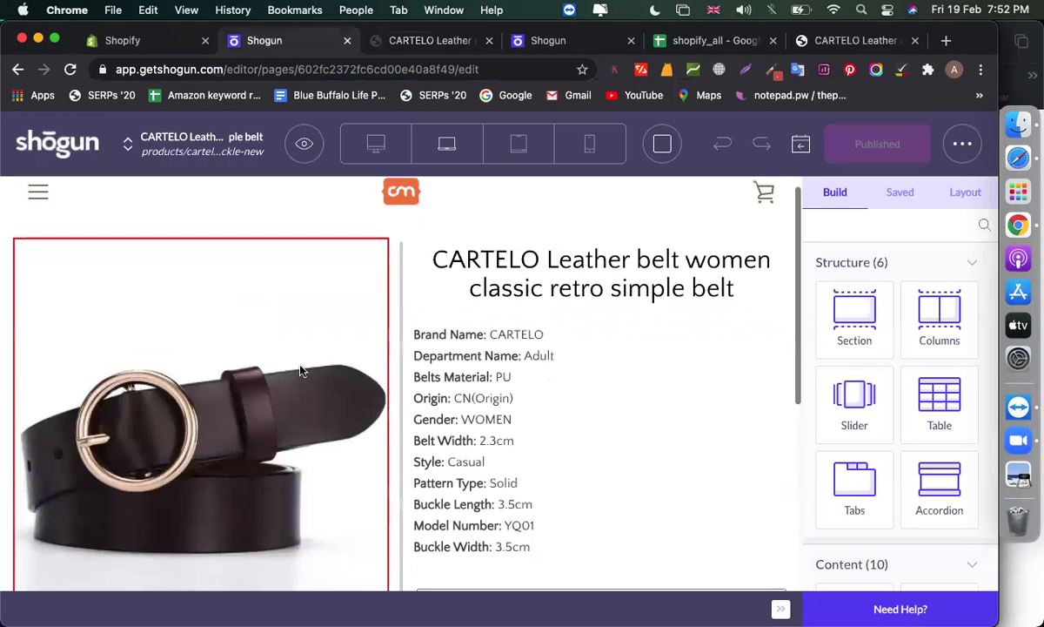
scroll(300, 371, "down", 1)
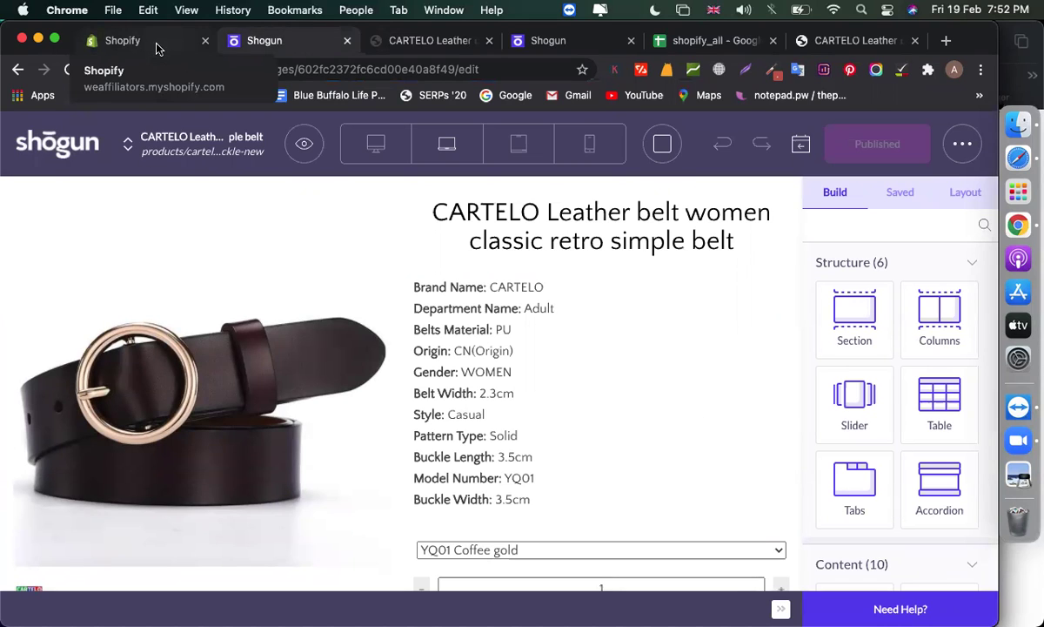
left_click(901, 192)
left_click(837, 191)
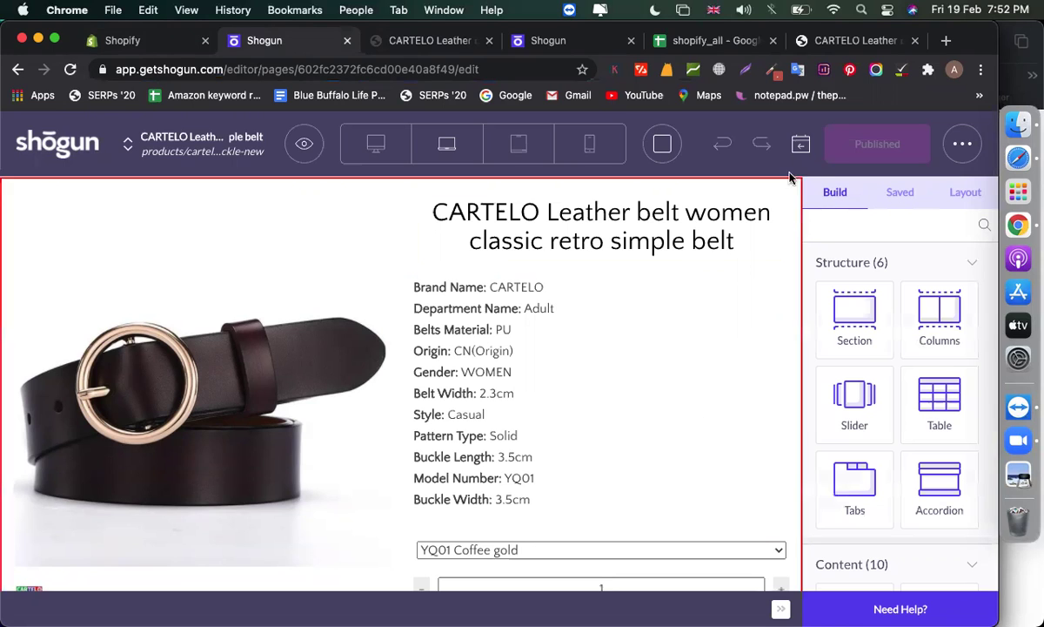
Check the page's version history, then bring up the ••• extra options menu
left_click(800, 145)
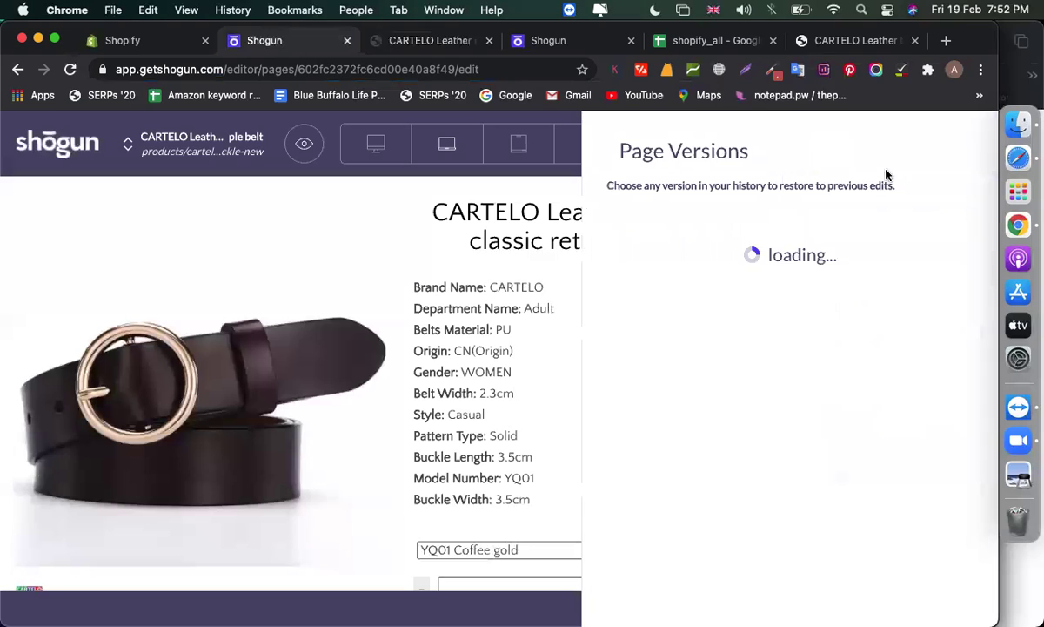
left_click(611, 152)
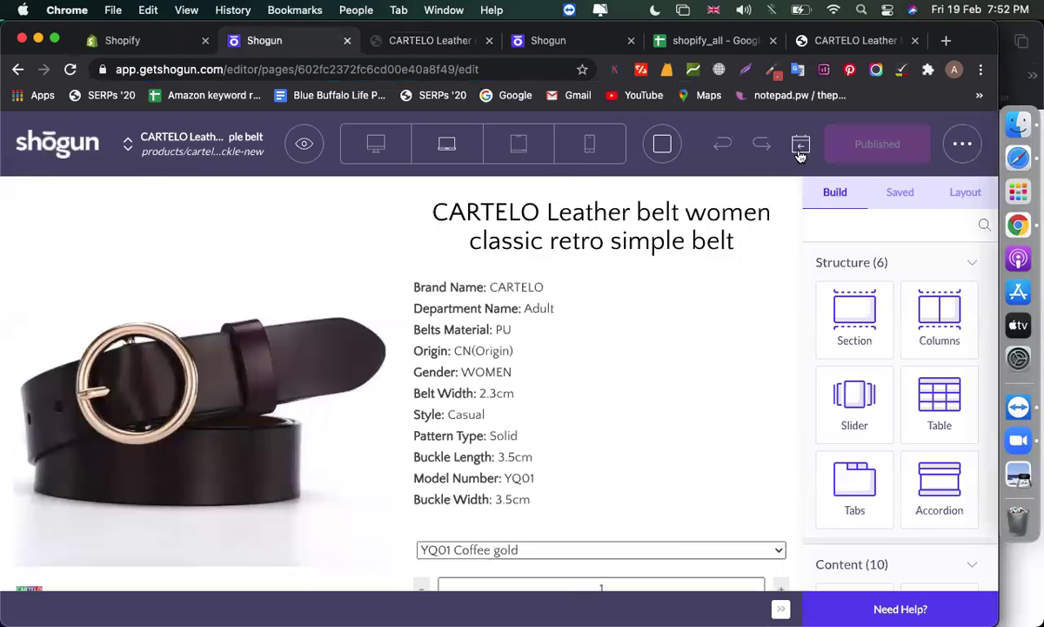
left_click(801, 146)
left_click(613, 151)
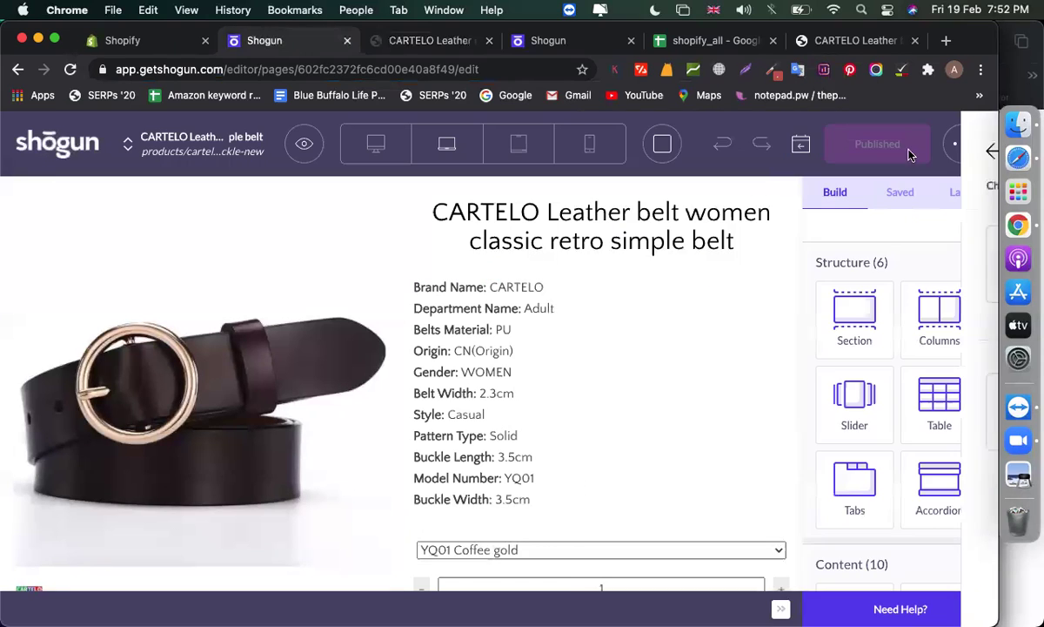
left_click(967, 149)
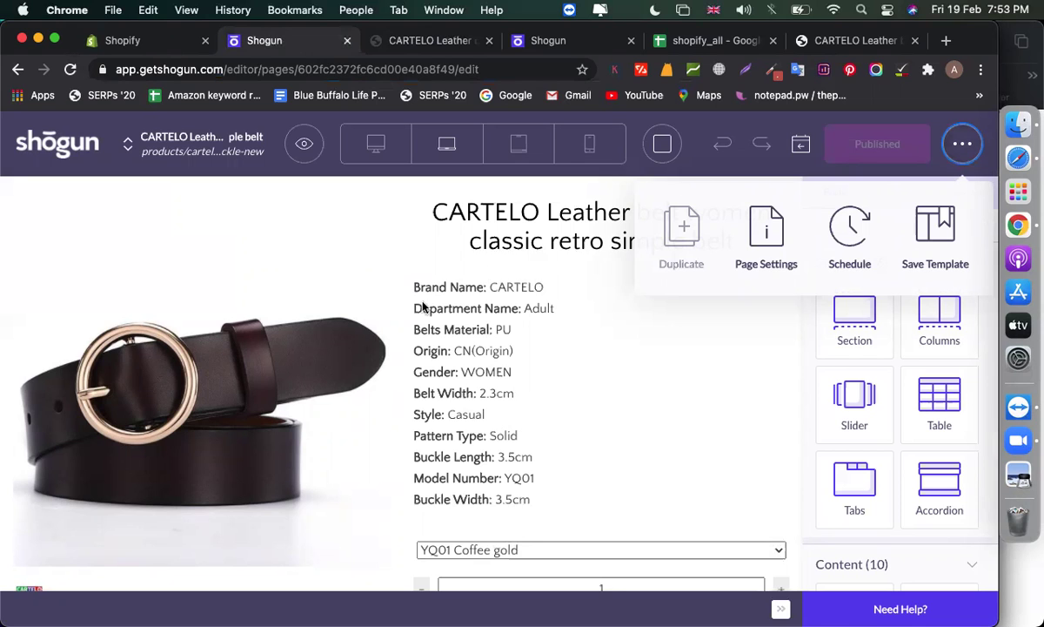
Relaunch Shogun from the store's installed apps and return to the belt page editor
left_click(135, 39)
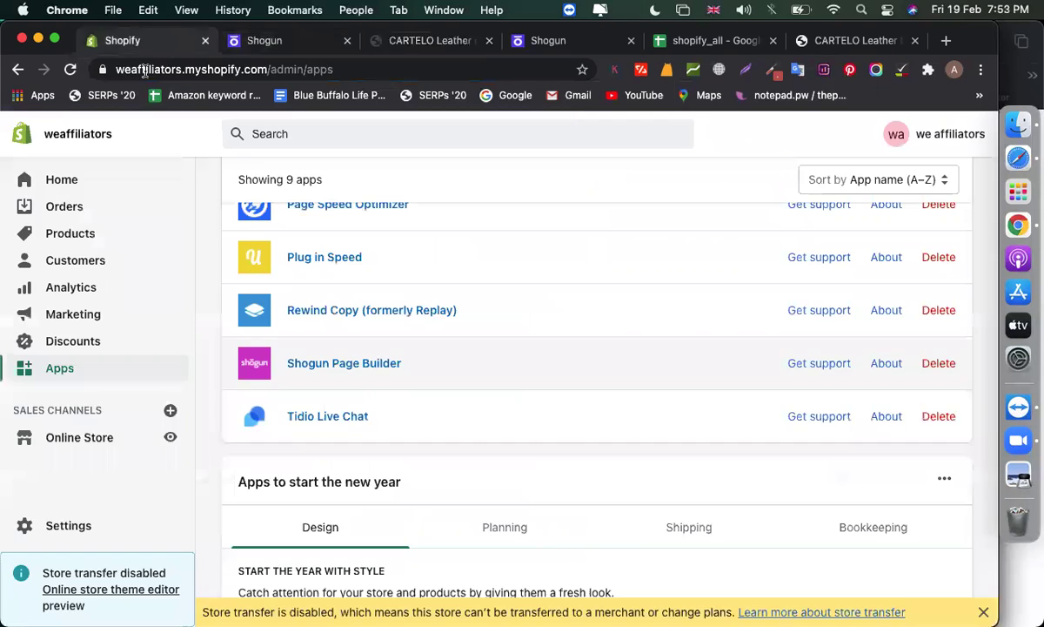
left_click(312, 364)
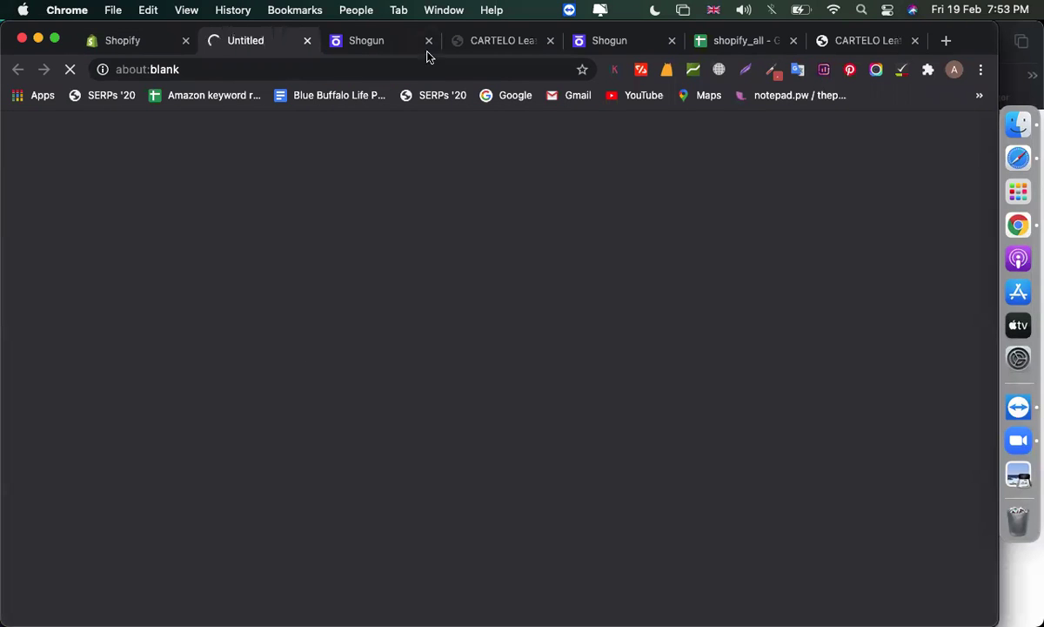
left_click(383, 46)
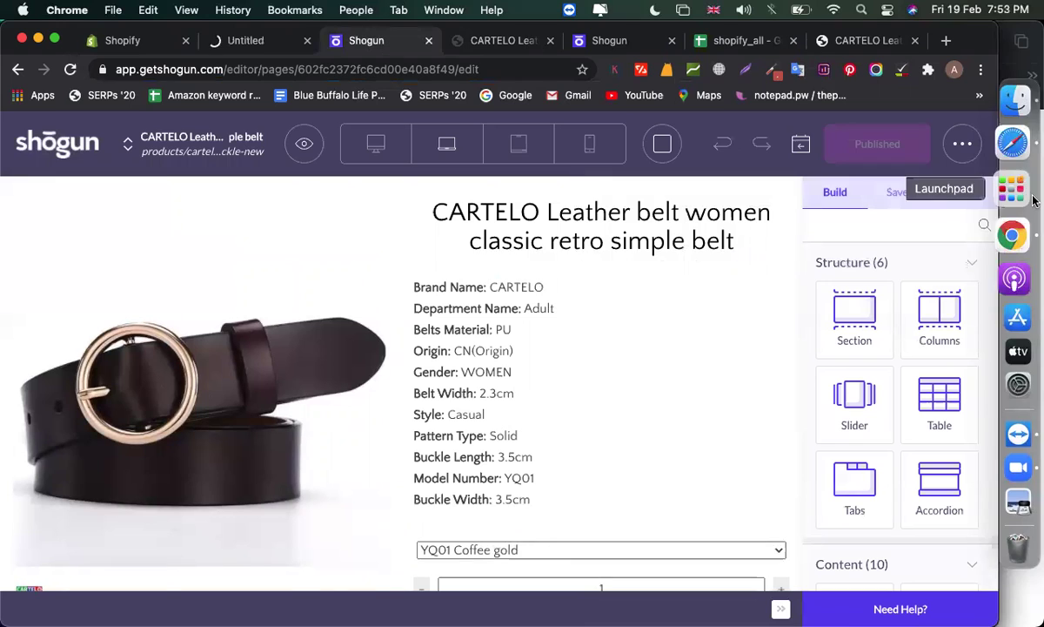
Save the belt page as a template named 'product'
left_click(963, 144)
left_click(928, 218)
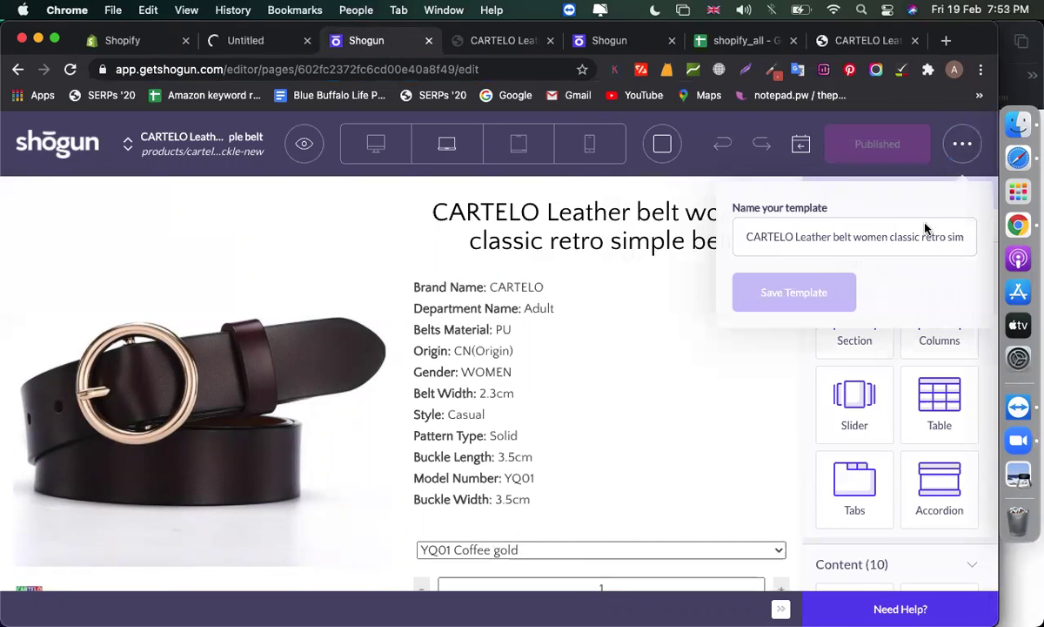
left_click(762, 235)
key("super+a")
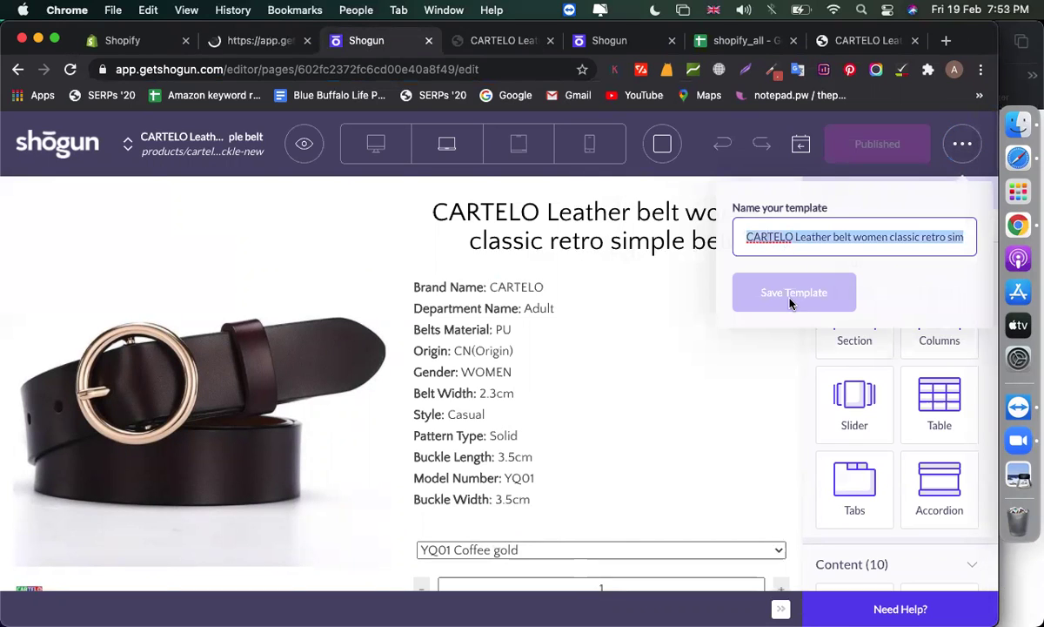
left_click(837, 244)
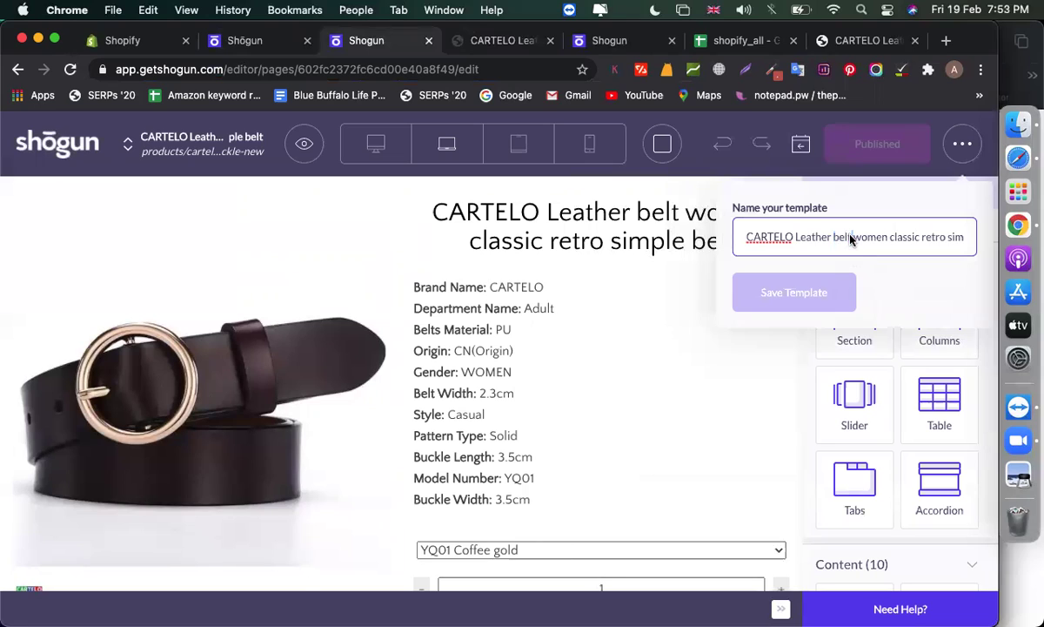
key("super+a")
key("BackSpace")
type("pro")
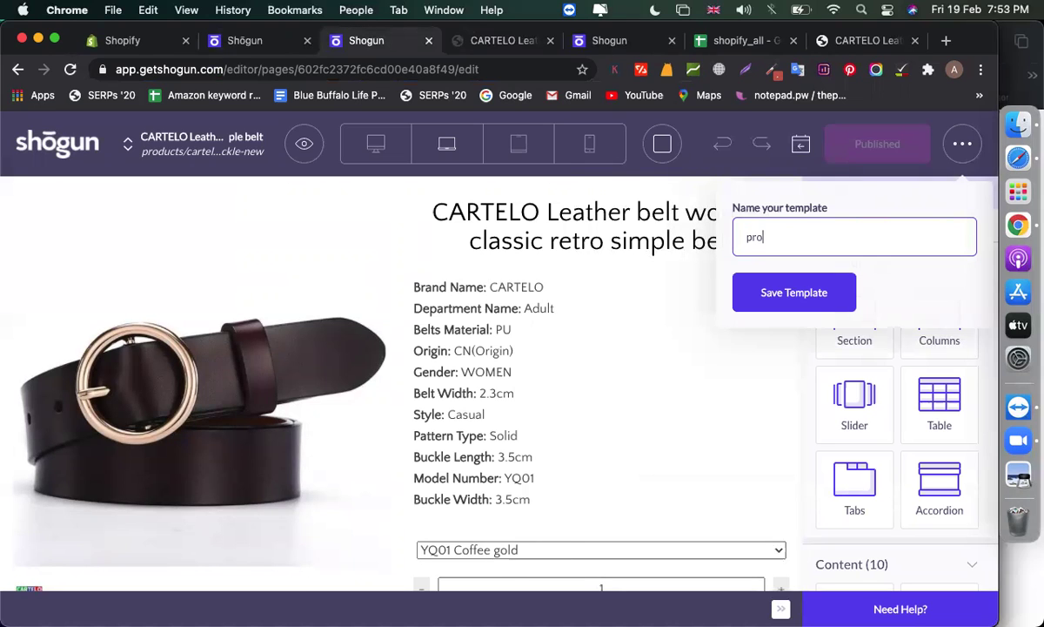
type("duct")
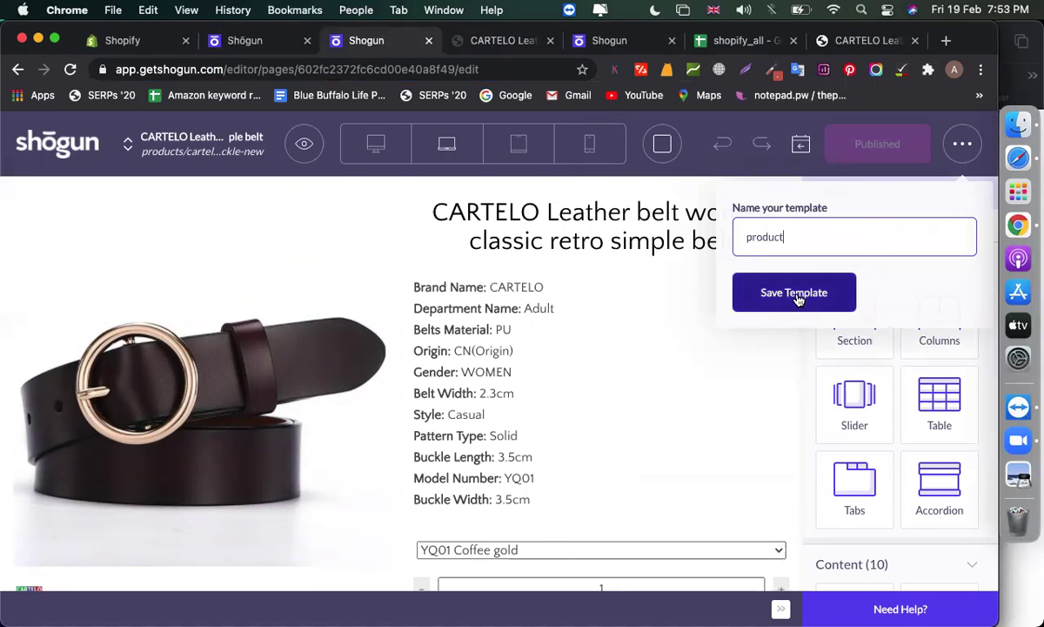
left_click(798, 297)
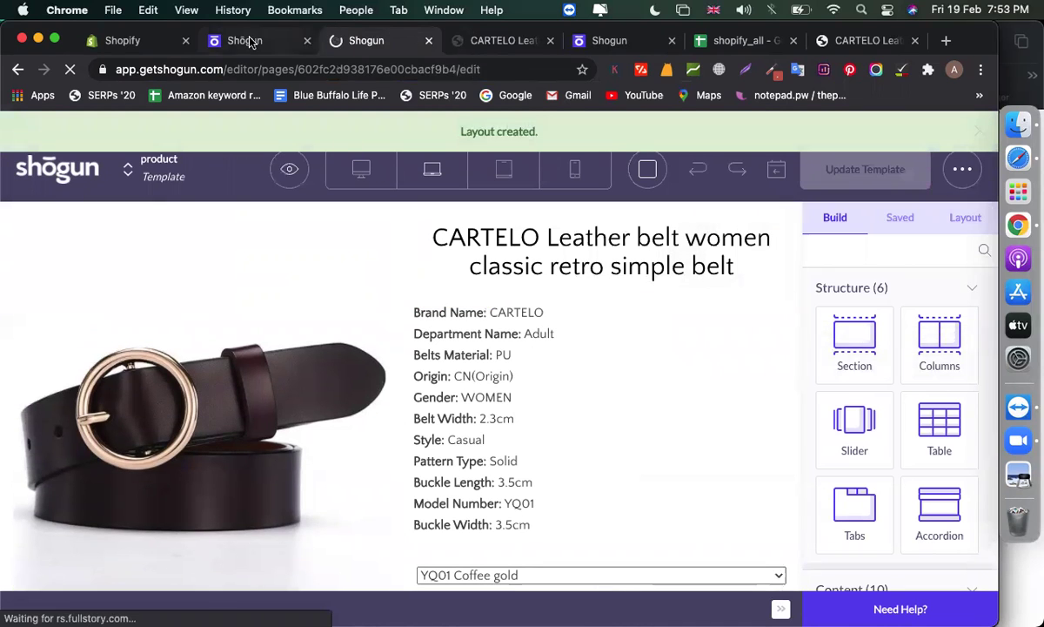
From the Shogun dashboard, add a new page of the Product type
left_click(248, 40)
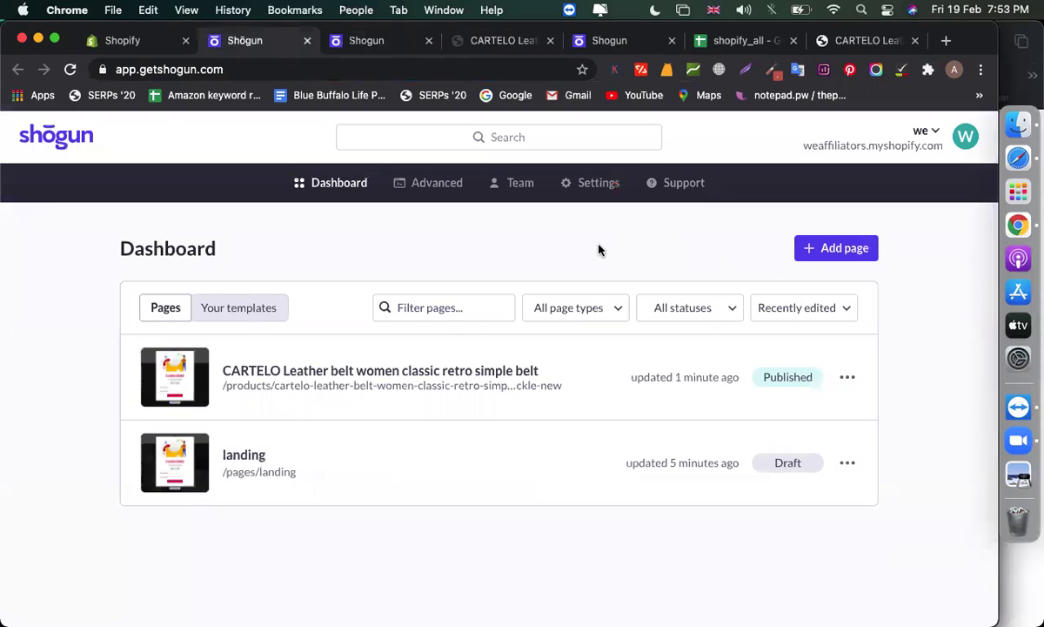
left_click(833, 247)
left_click(437, 191)
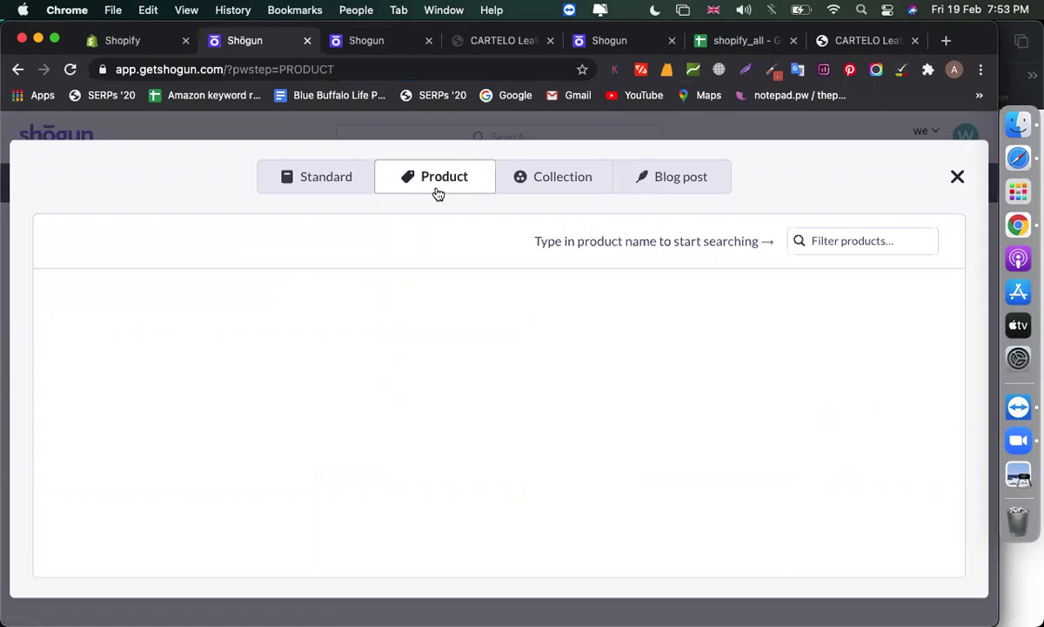
Filter products by 'iph' and import iPhone 12 as a Custom Layout page
left_click(875, 239)
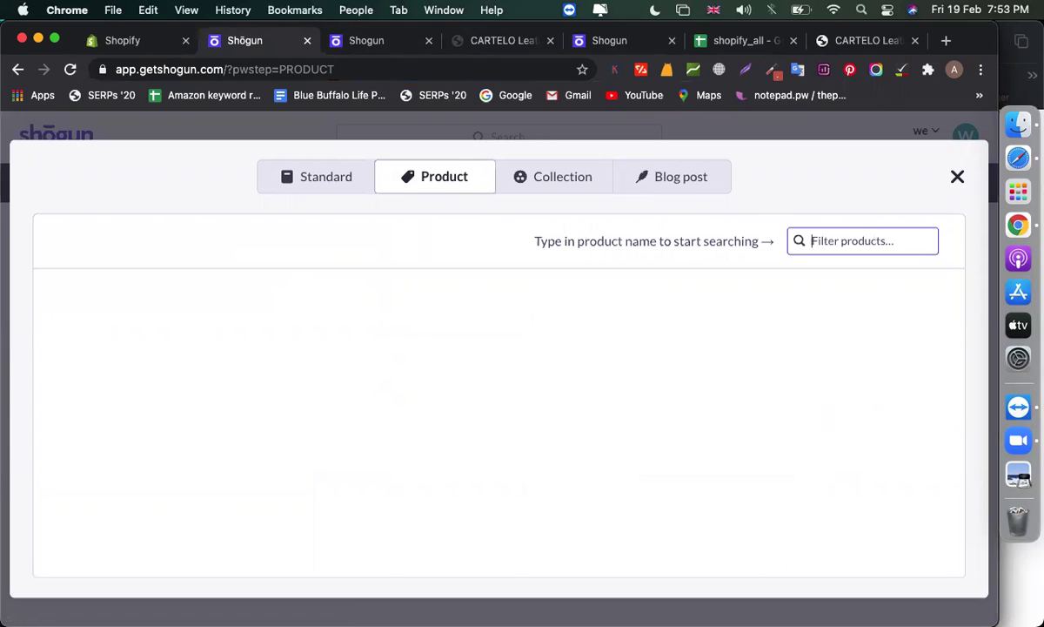
type("iph")
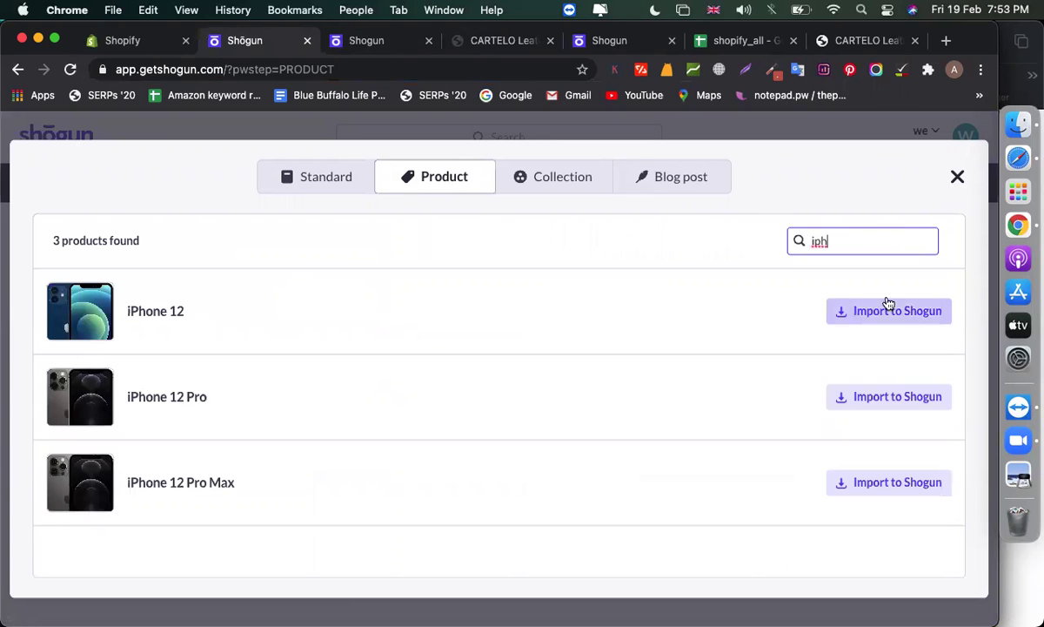
left_click(889, 306)
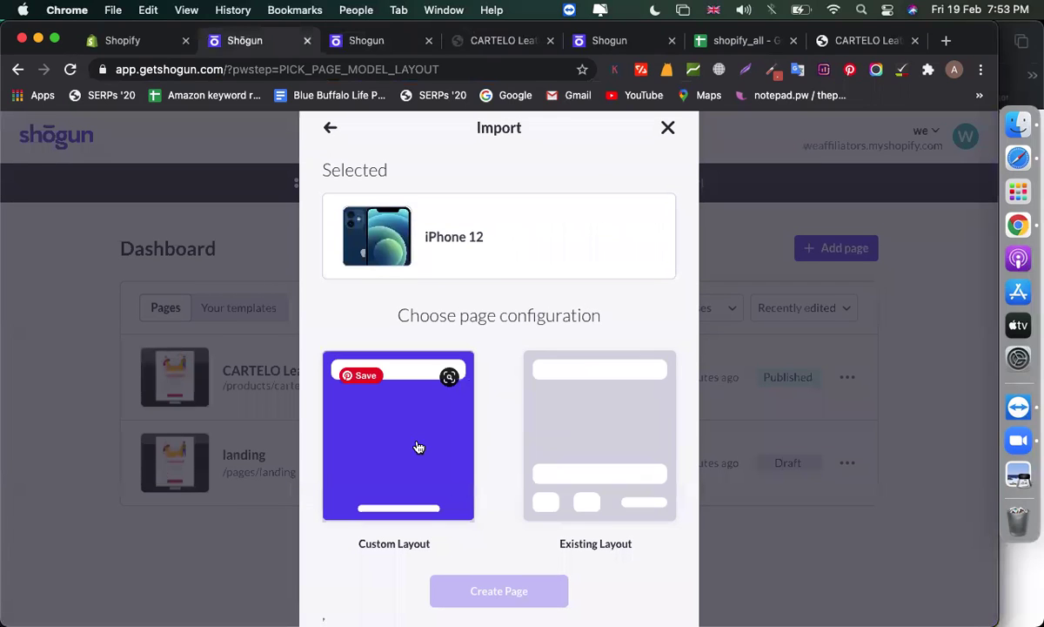
left_click(418, 446)
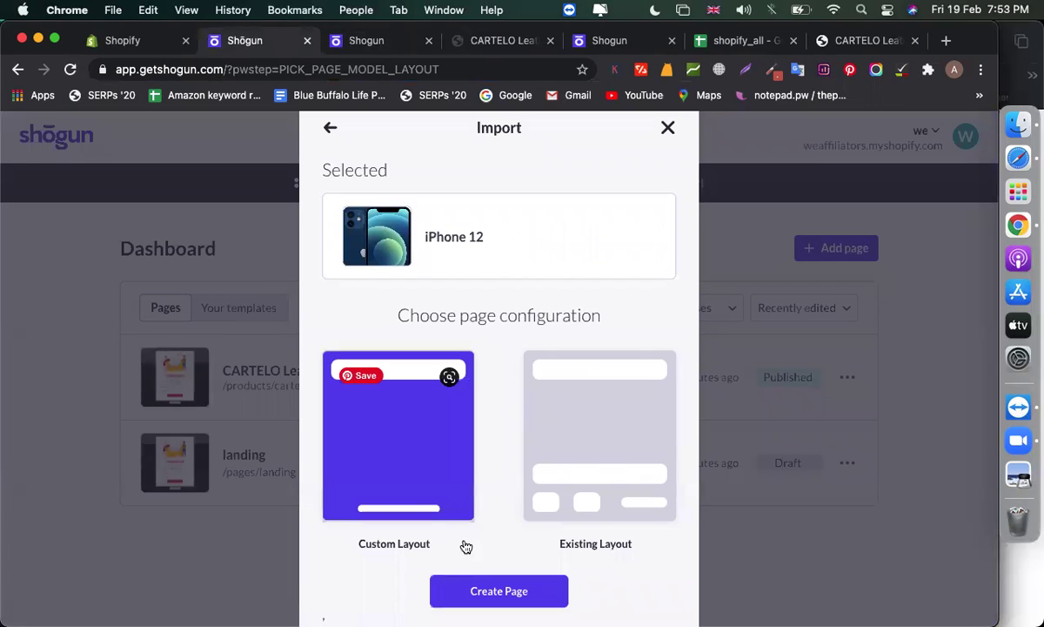
left_click(473, 593)
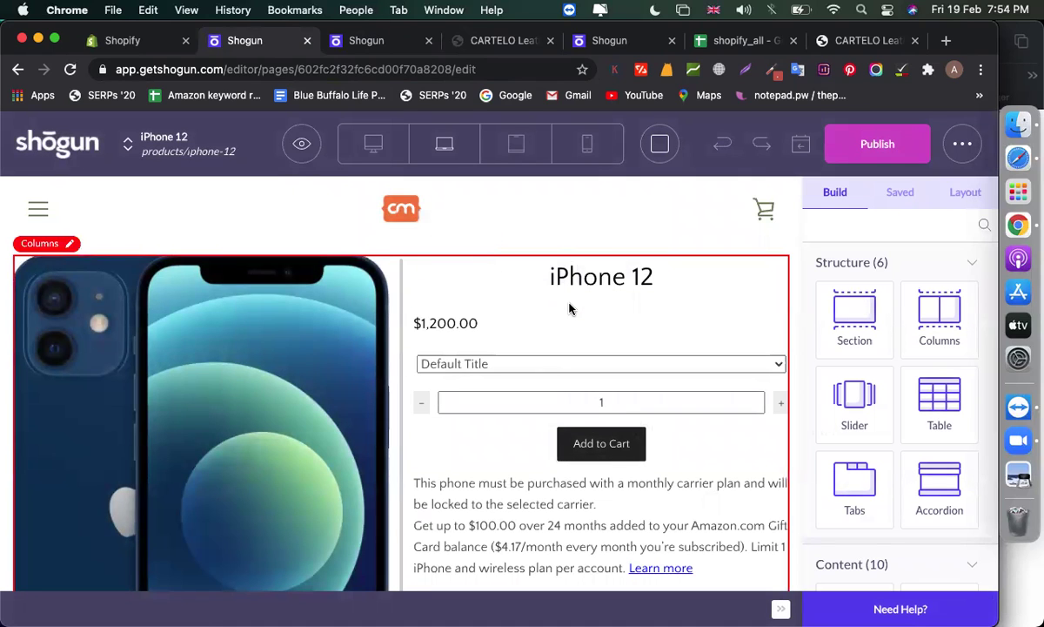
left_click(901, 200)
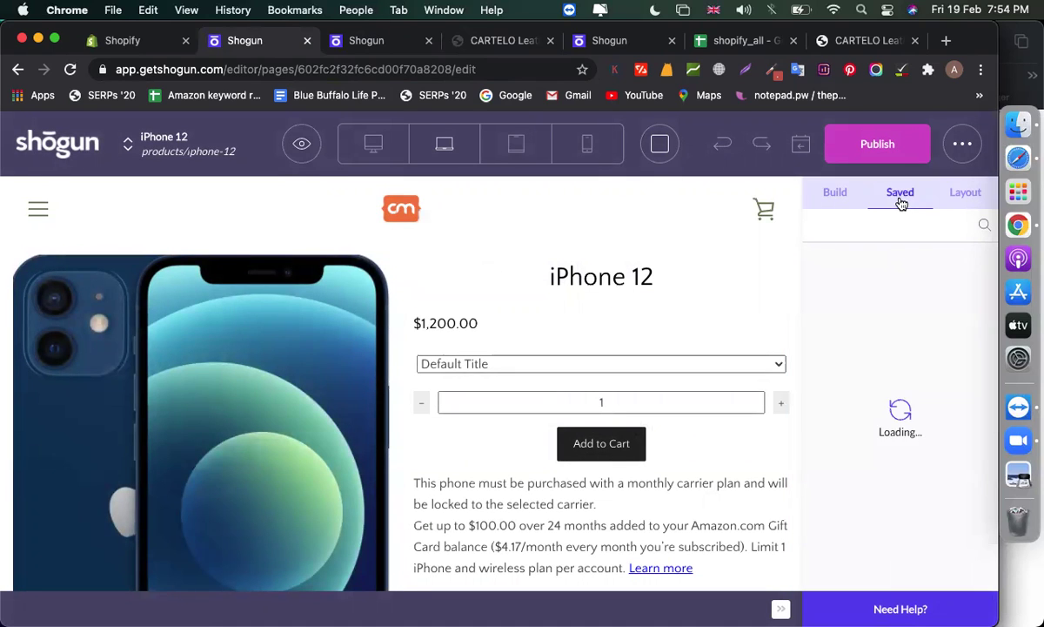
left_click(831, 198)
scroll(567, 413, "down", 5)
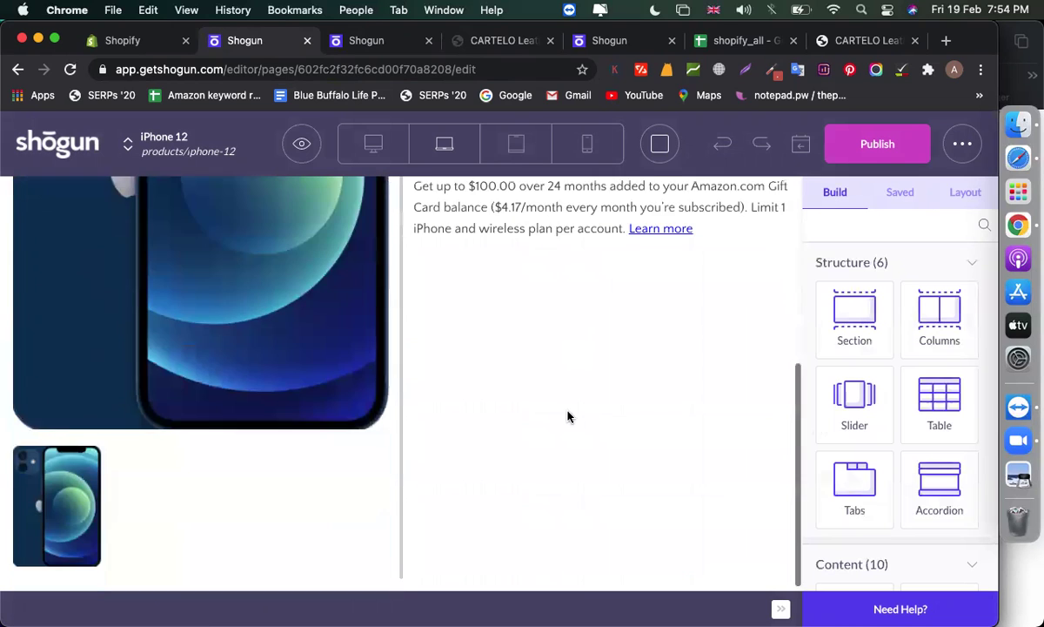
scroll(569, 420, "up", 5)
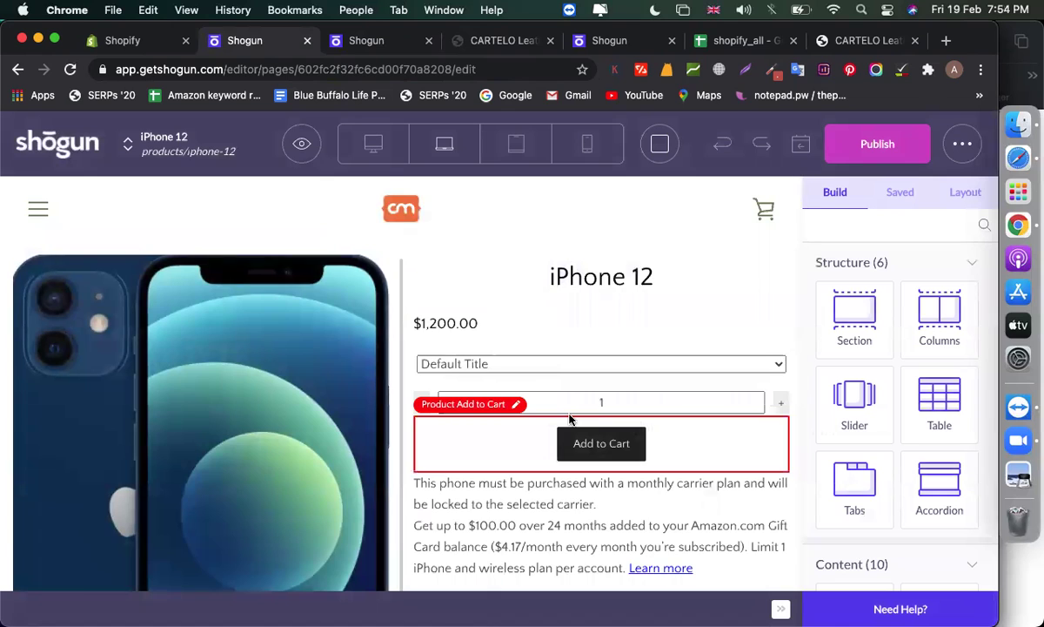